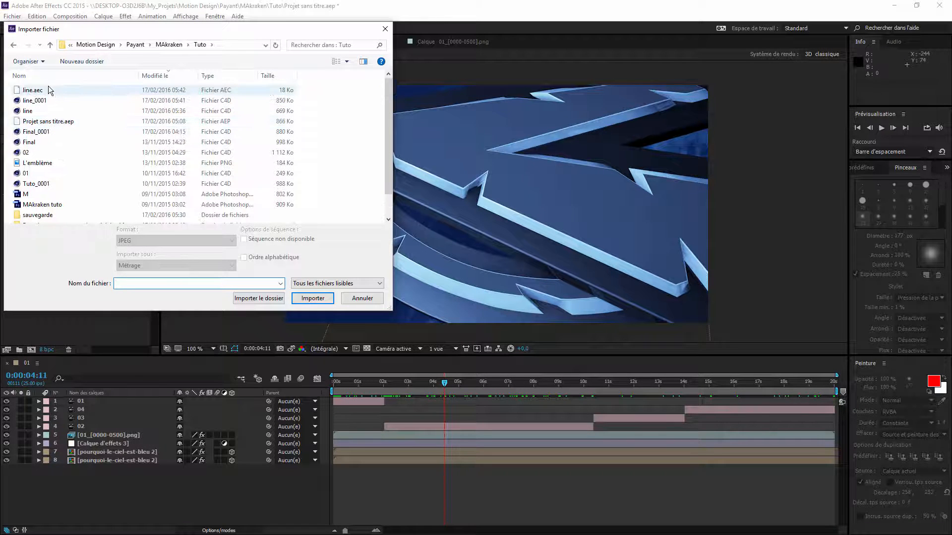
# Import line.aec into the project and collapse the second 01 folder.
pyautogui.doubleClick(47, 88)
pyautogui.click(5, 169)
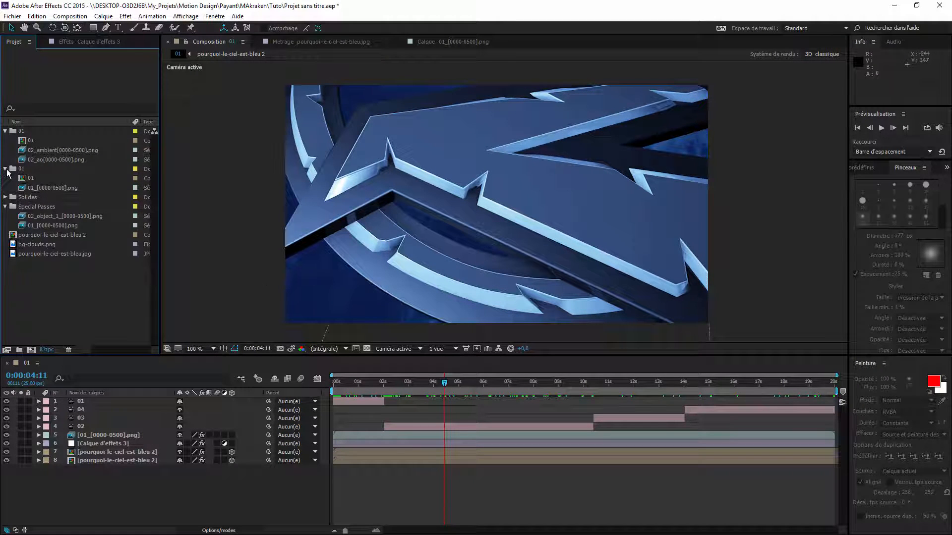
pyautogui.click(6, 169)
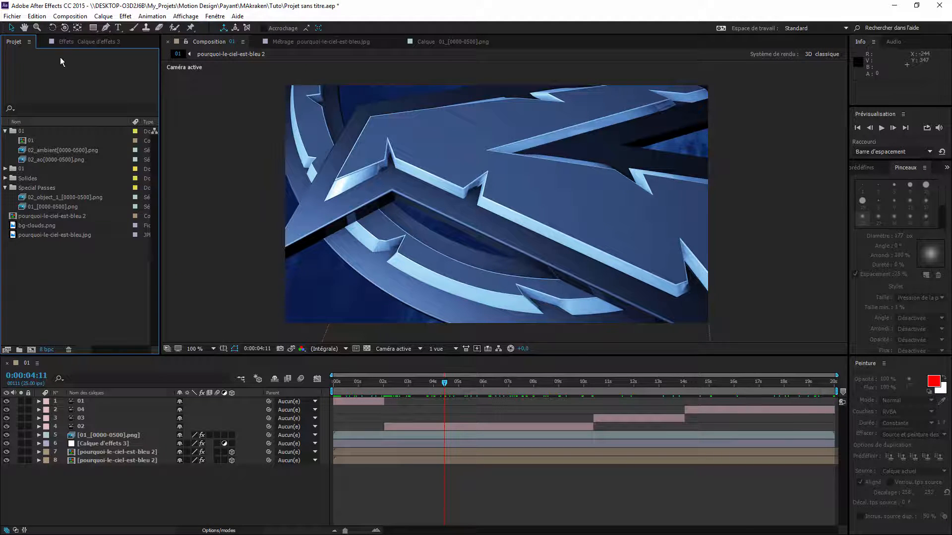
# Rename the open 01 composition to Main in its composition settings.
pyautogui.click(70, 16)
pyautogui.click(135, 471)
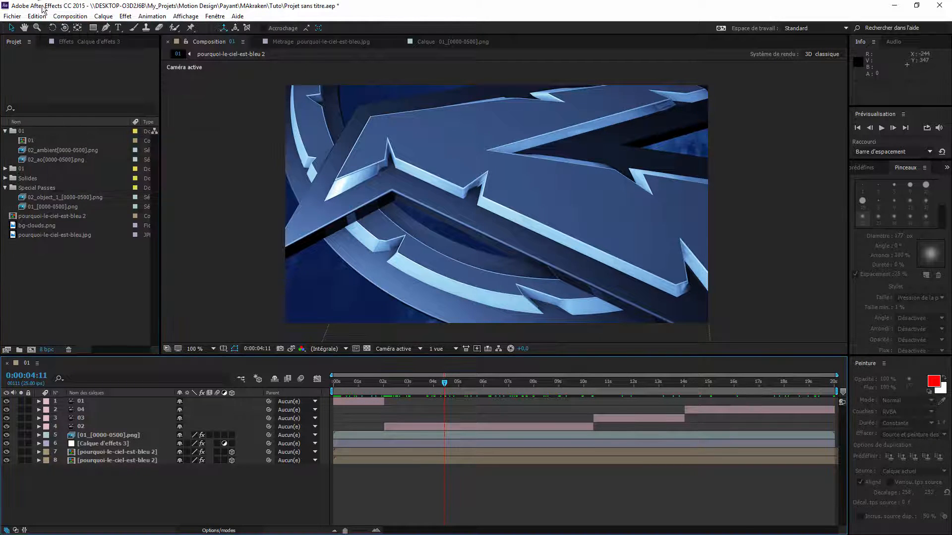
pyautogui.click(62, 18)
pyautogui.click(91, 50)
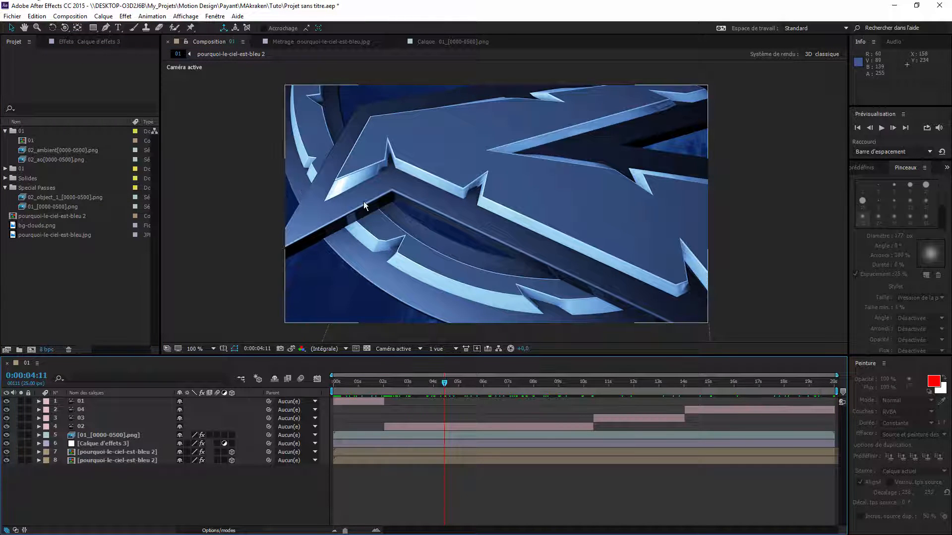
pyautogui.click(67, 17)
pyautogui.click(81, 44)
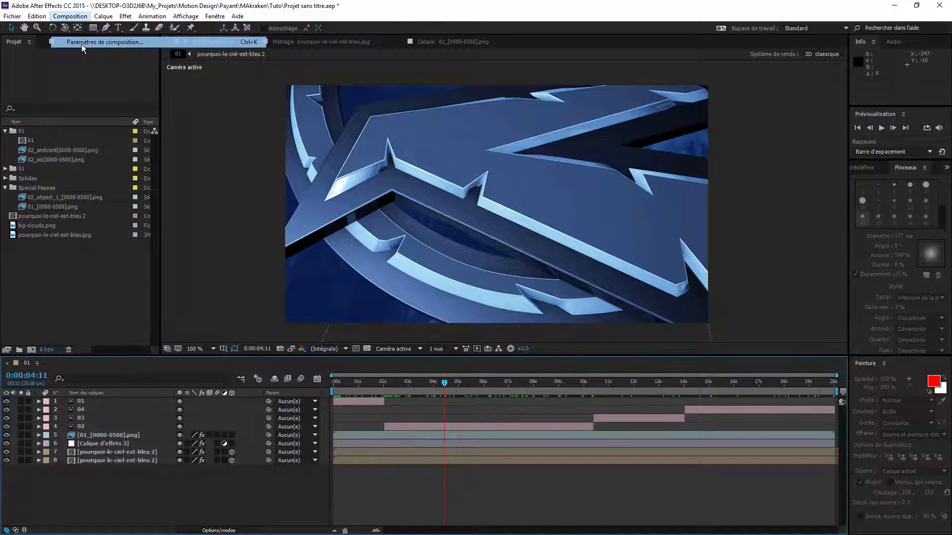
pyautogui.press('Return')
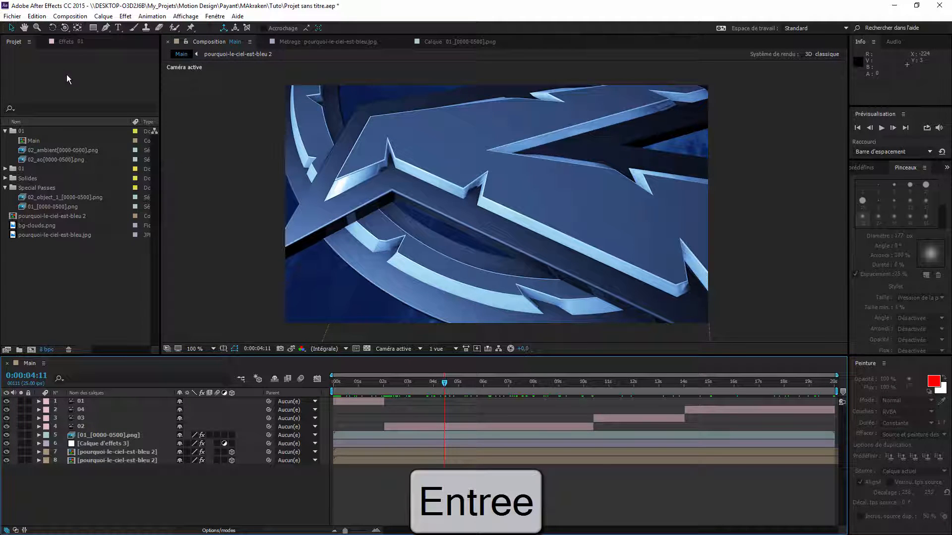
# Rename the 01 folder that contains the Main composition to Project.
pyautogui.click(25, 132)
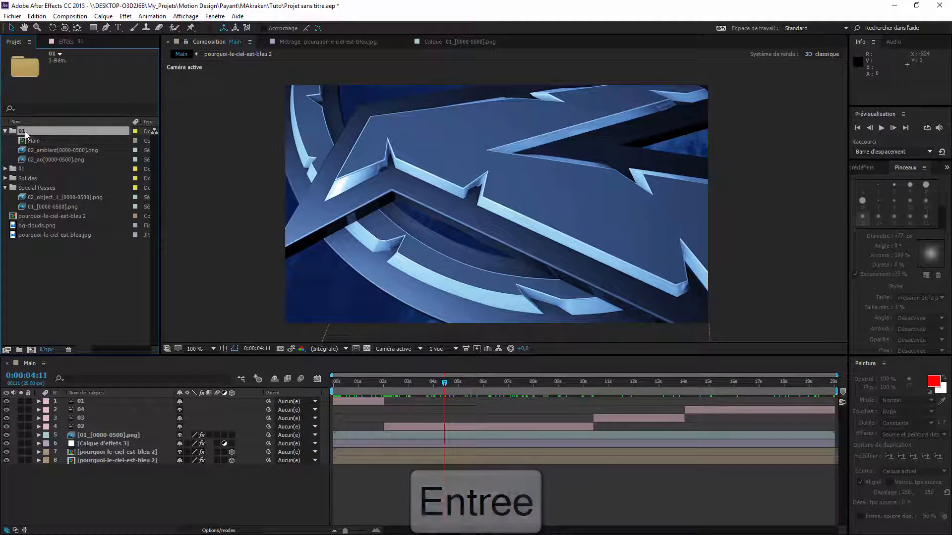
pyautogui.press('Return')
pyautogui.write('Project')
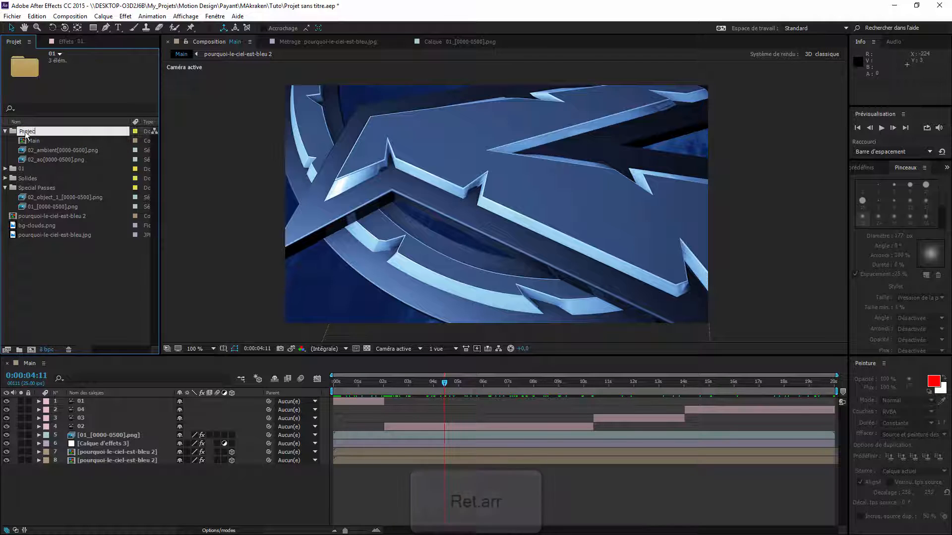
pyautogui.press('Return')
# Open the 01 composition from the imported 01 folder and copy its Emitter, Emitter.1 and Emitter.2 lights.
pyautogui.click(15, 131)
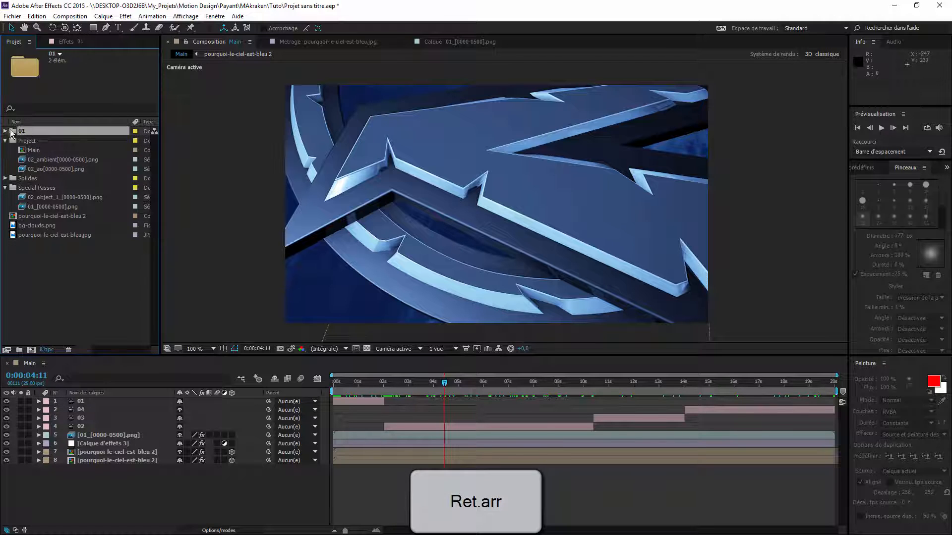
pyautogui.click(6, 131)
pyautogui.doubleClick(50, 141)
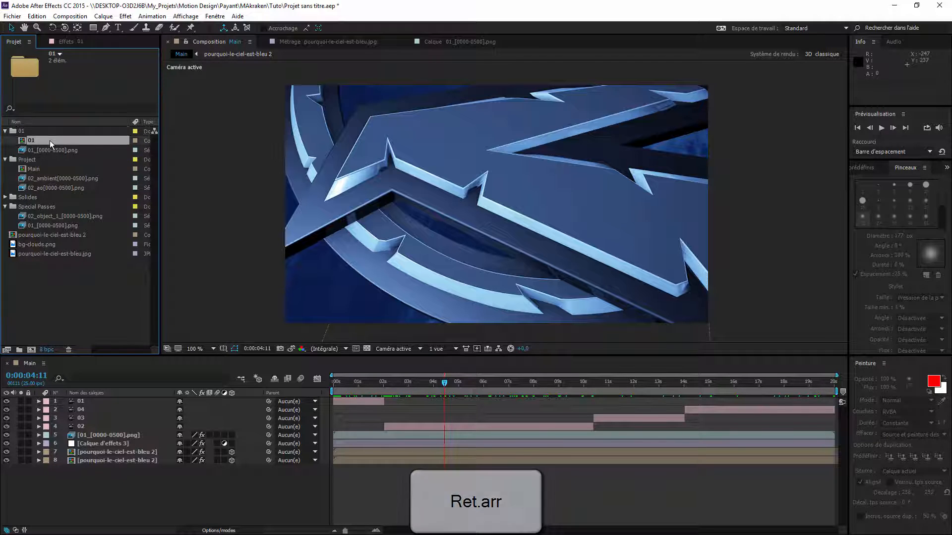
pyautogui.click(112, 429)
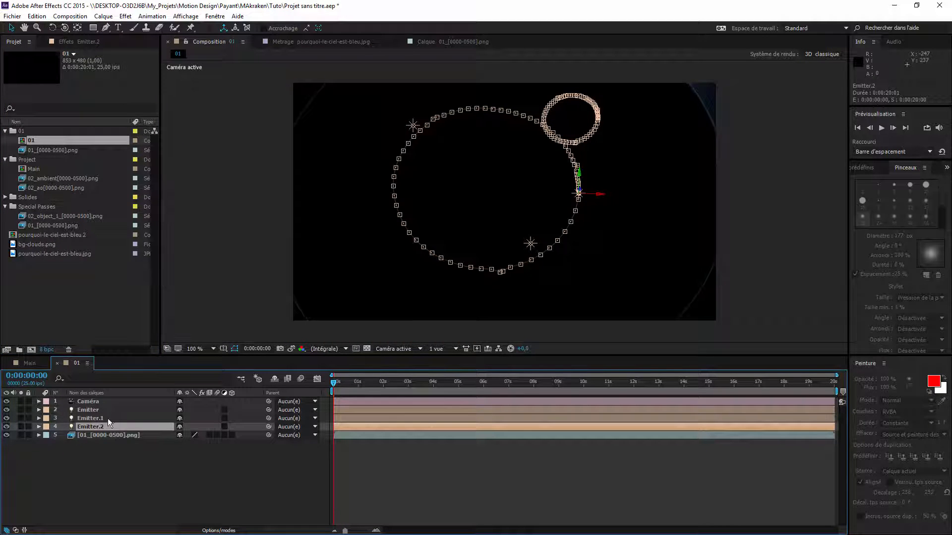
pyautogui.keyDown('shift'); pyautogui.click(107, 409); pyautogui.keyUp('shift')
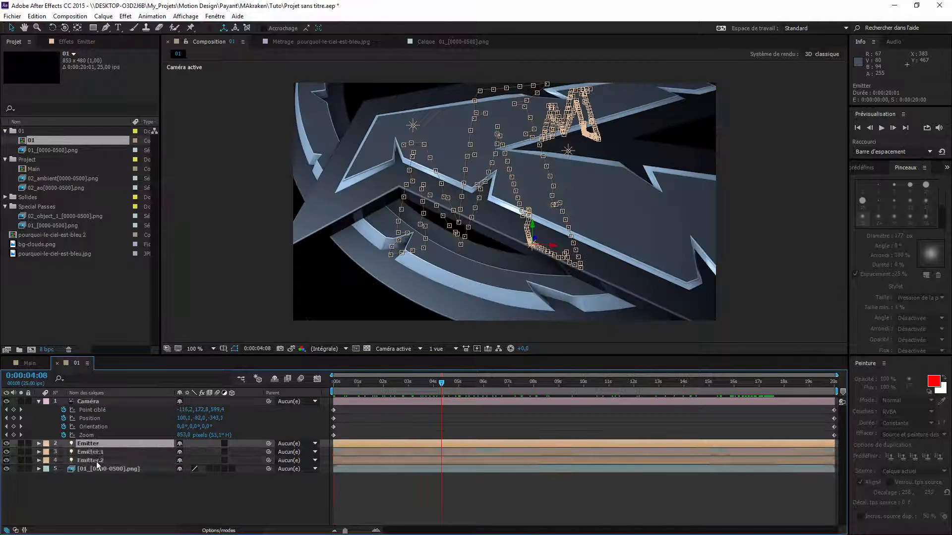
pyautogui.keyDown('shift'); pyautogui.click(96, 460); pyautogui.keyUp('shift')
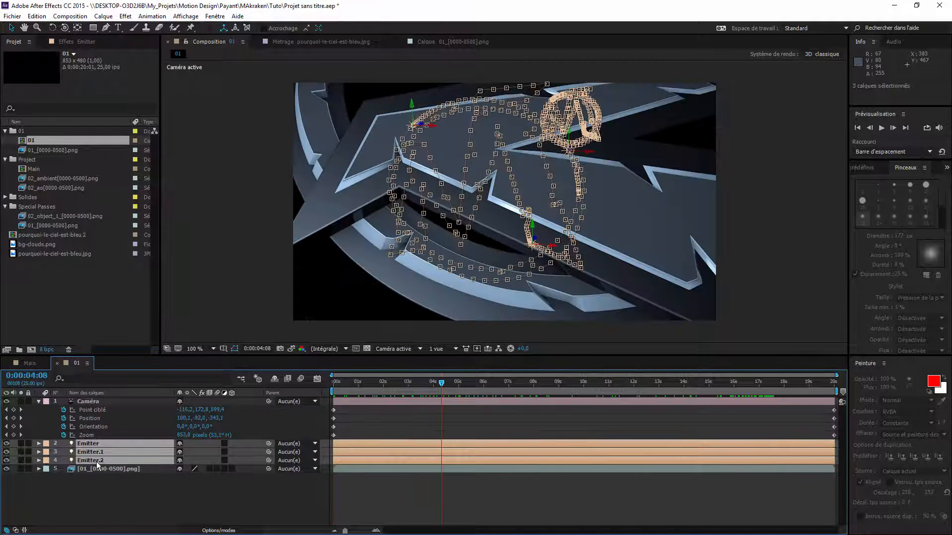
pyautogui.hotkey('ctrl', 'c')
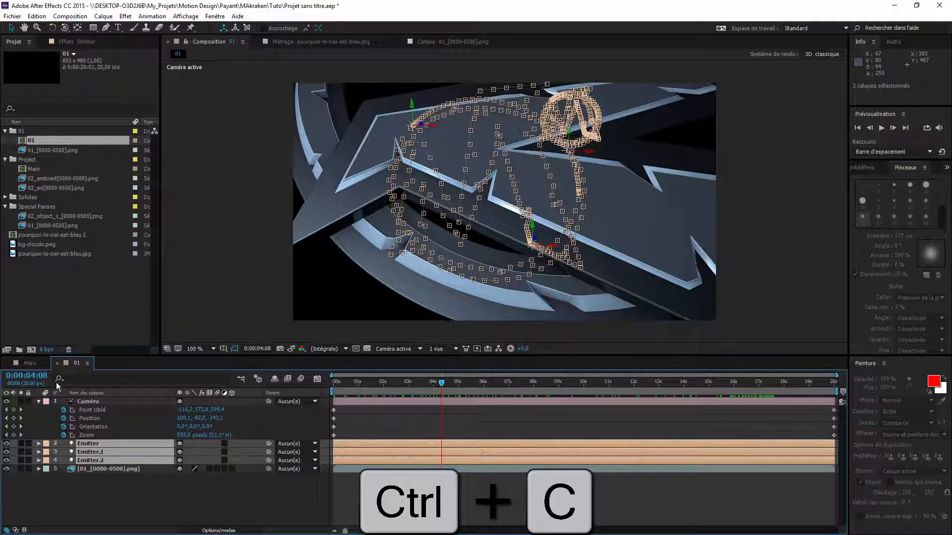
# Paste the three Emitter lights into the Main composition directly above the [01_[0000-0500].png] layer, leaving nothing selected.
pyautogui.click(29, 362)
pyautogui.click(97, 439)
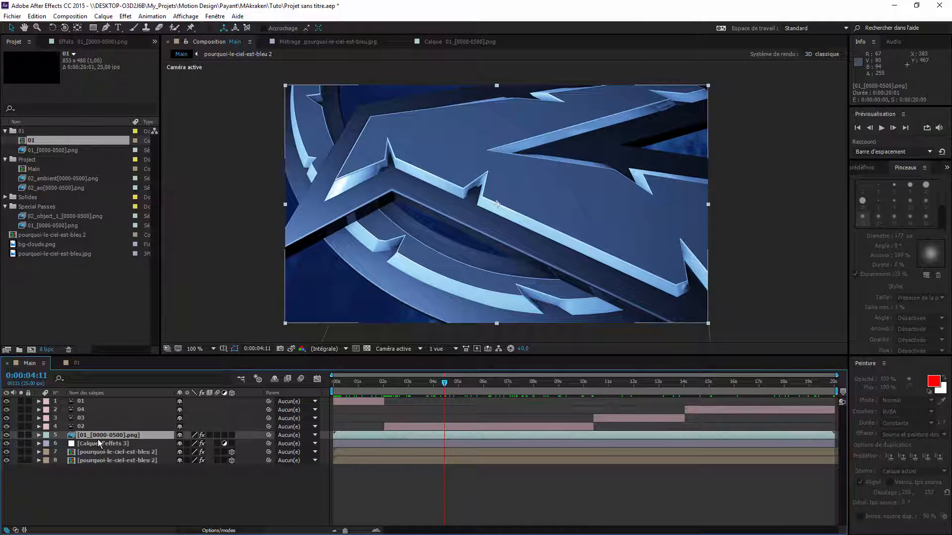
pyautogui.hotkey('ctrl', 'v')
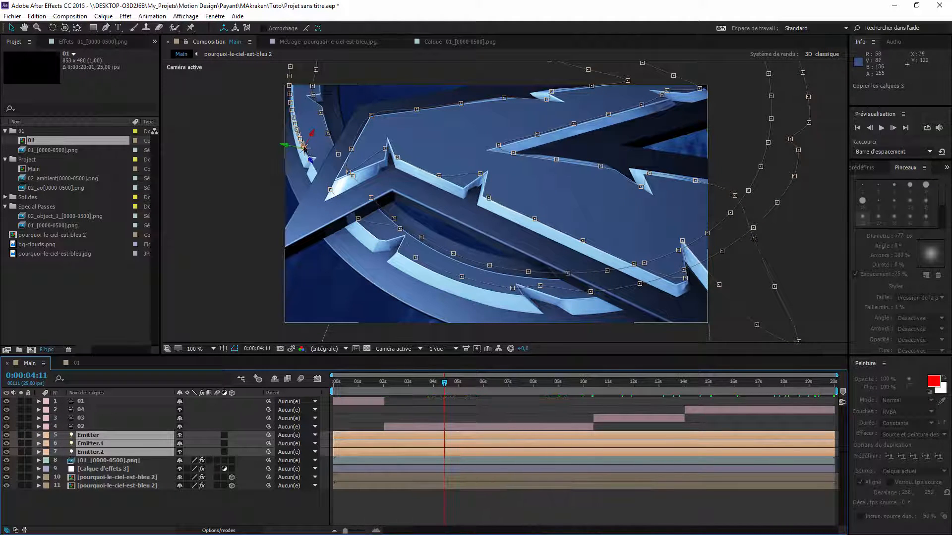
pyautogui.click(408, 495)
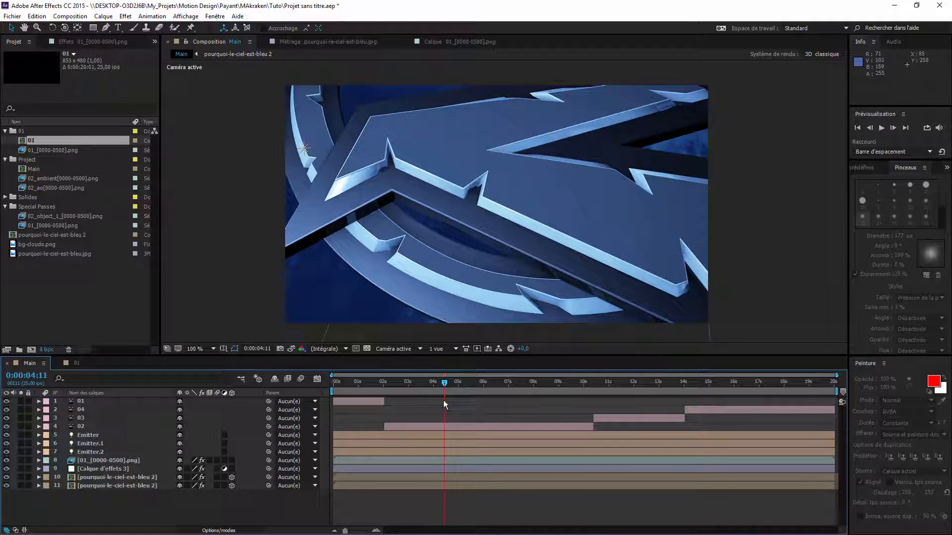
# Scrub Main between 0:00:05:07 and 0:00:06:11, stepping back to 0:00:05:13, to examine how the emitter lights follow the logo outlines.
pyautogui.moveTo(465, 385); pyautogui.dragTo(494, 387)
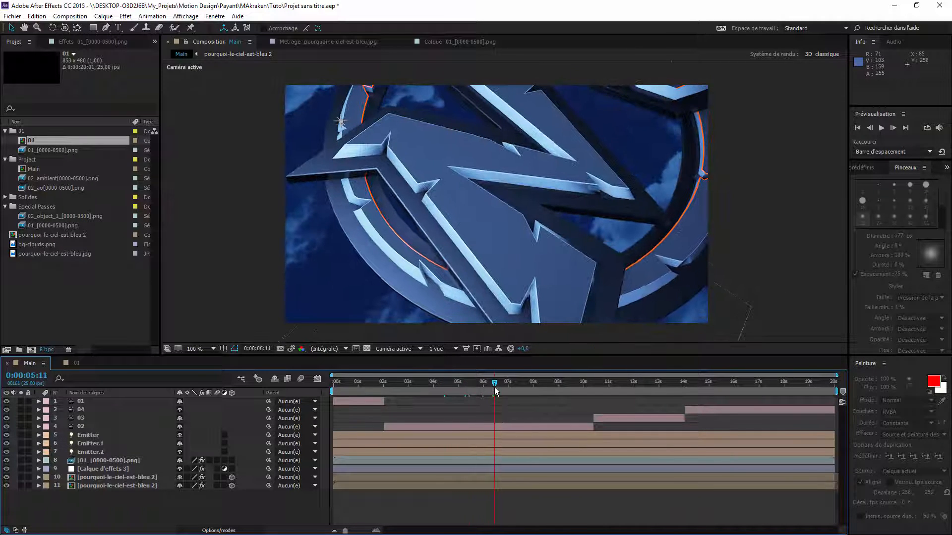
pyautogui.click(460, 387)
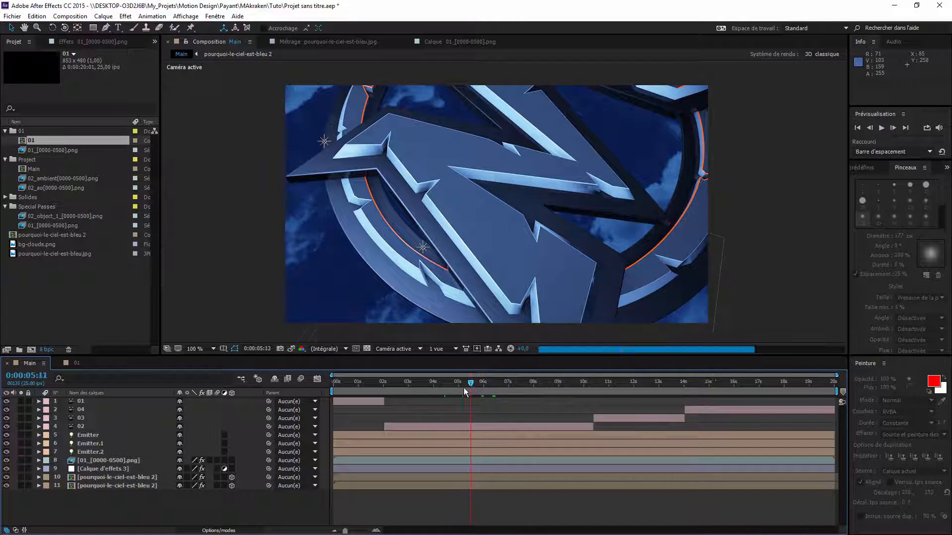
pyautogui.moveTo(460, 388); pyautogui.dragTo(466, 387)
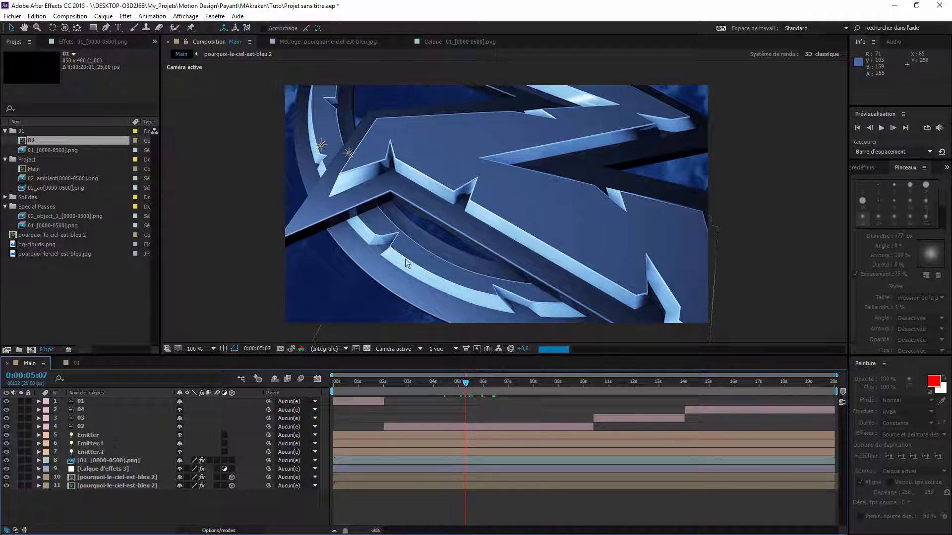
pyautogui.click(479, 387)
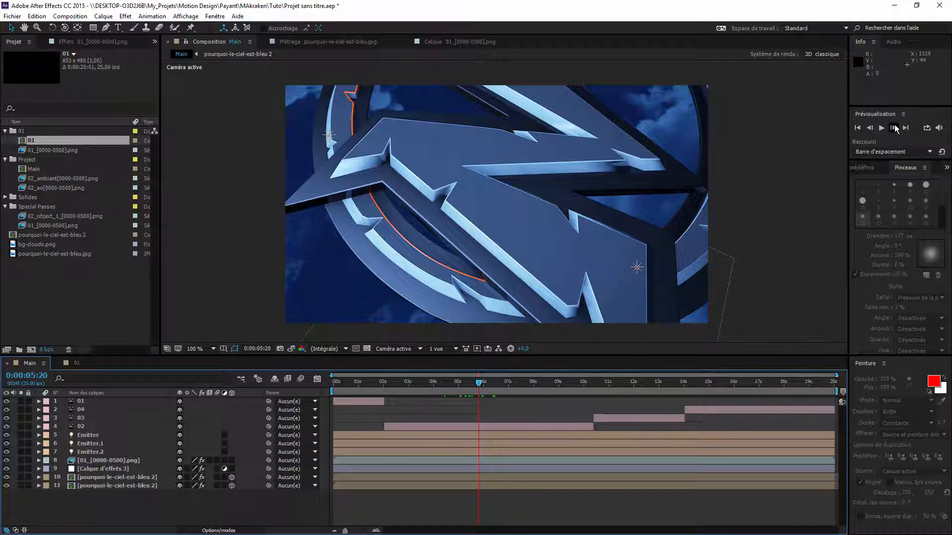
pyautogui.click(871, 128)
pyautogui.click(871, 128)
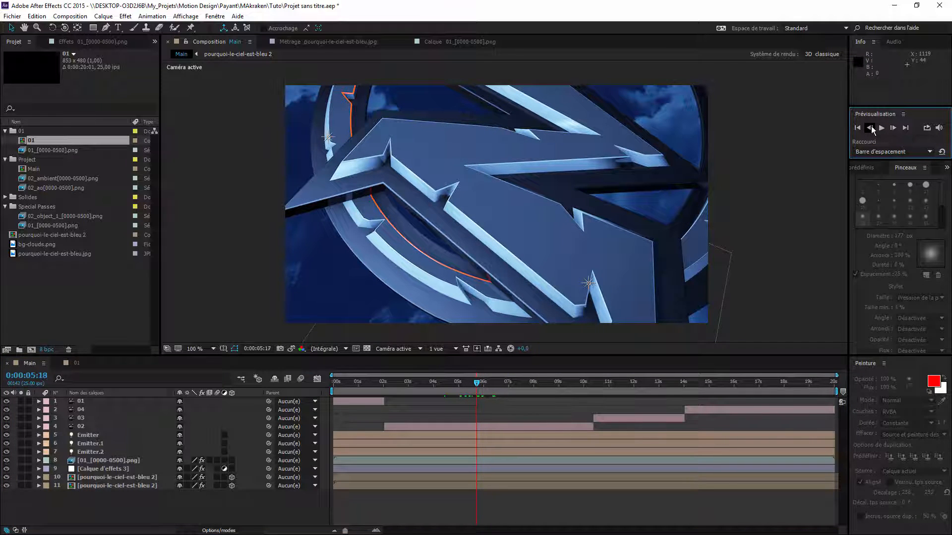
pyautogui.click(871, 128)
pyautogui.click(871, 128)
pyautogui.click(871, 128)
pyautogui.click(871, 128)
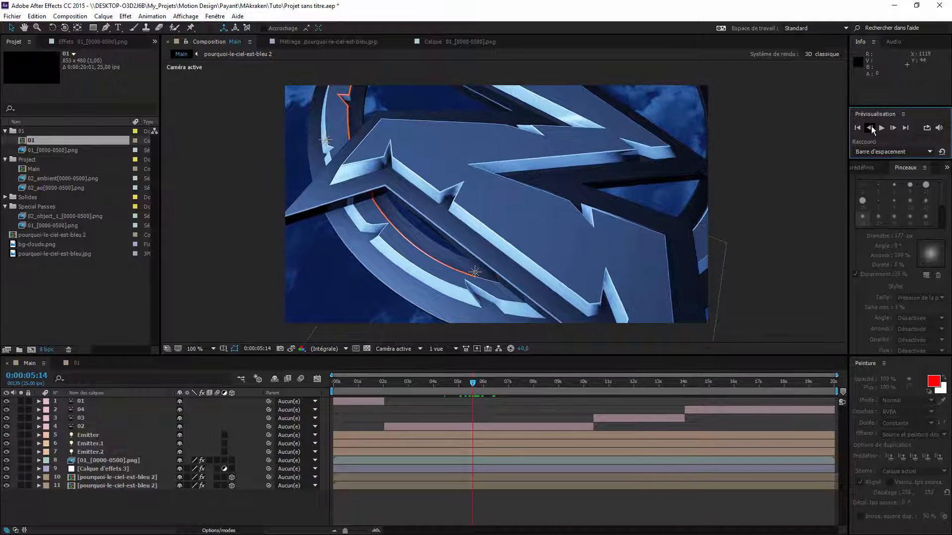
pyautogui.click(871, 128)
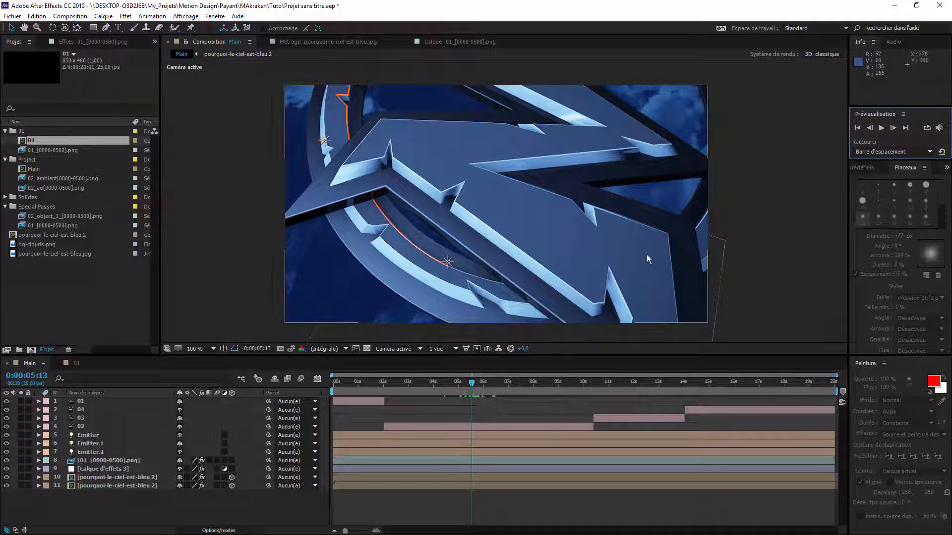
# Scrub Main between about 0:00:06:11 and 0:00:11:05 to examine the emitter positions across the camera shots.
pyautogui.moveTo(479, 392); pyautogui.dragTo(548, 389)
pyautogui.click(529, 391)
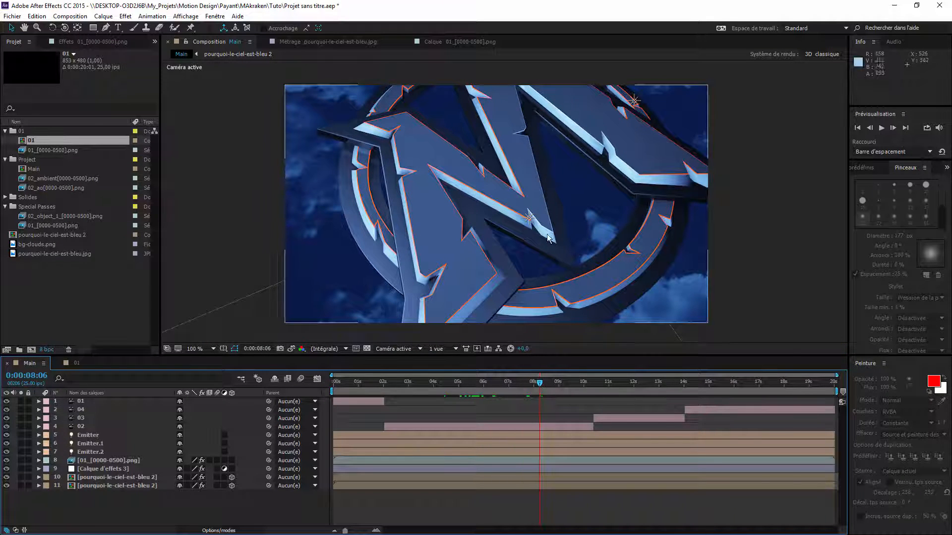
pyautogui.click(542, 388)
pyautogui.click(559, 383)
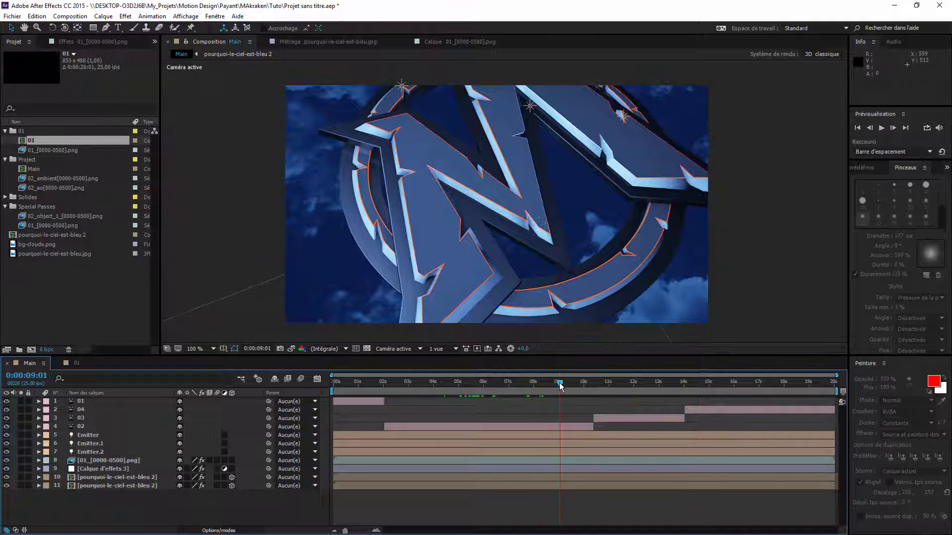
pyautogui.click(578, 384)
pyautogui.click(613, 382)
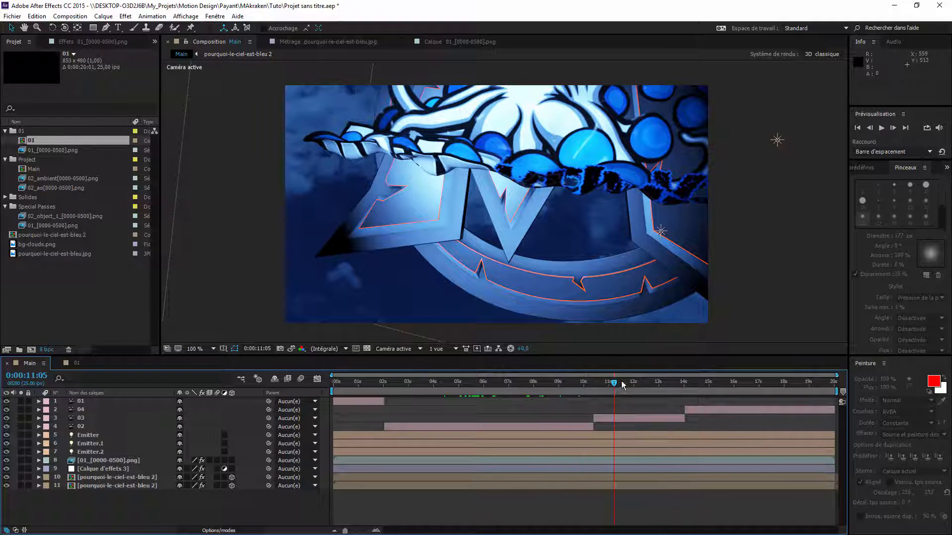
pyautogui.click(579, 383)
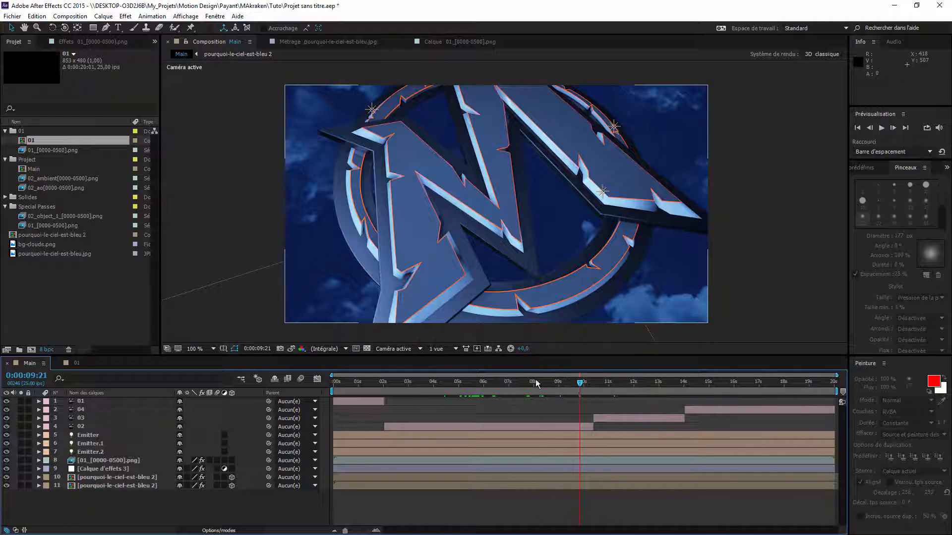
pyautogui.click(537, 383)
pyautogui.click(521, 385)
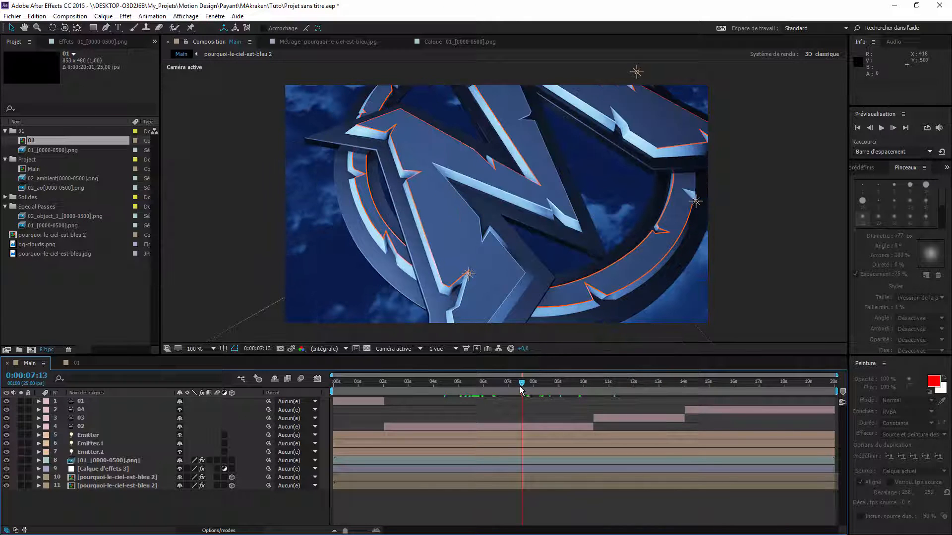
pyautogui.click(496, 389)
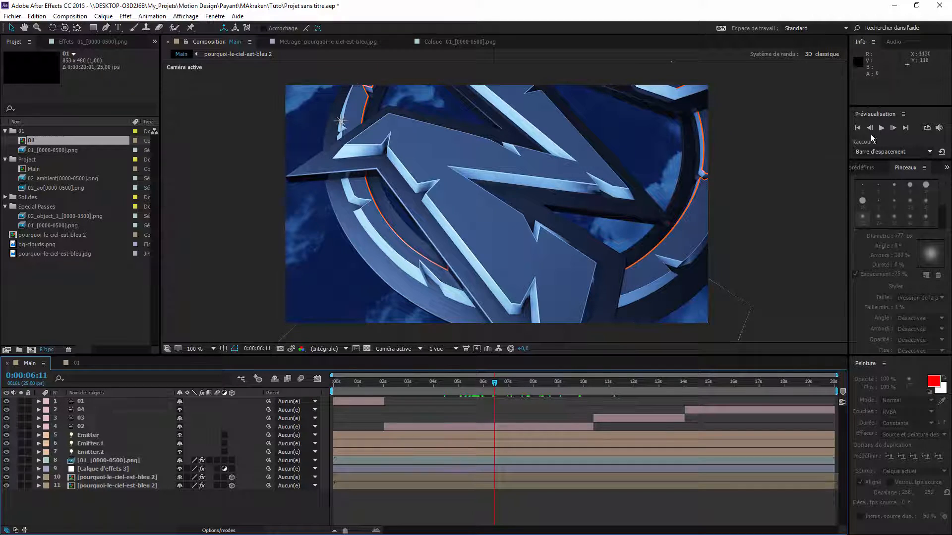
# Advance Main frame by frame from 0:00:06:11 to about 0:00:07:14, checking each emitter light's path against the orange logo lines.
pyautogui.click(892, 128)
pyautogui.click(892, 128)
pyautogui.click(893, 128)
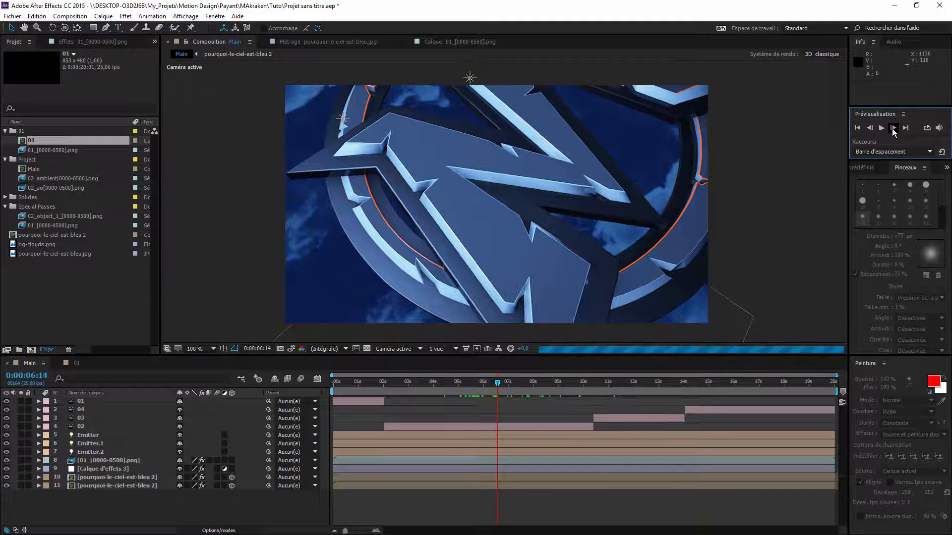
pyautogui.click(893, 128)
pyautogui.click(893, 128)
pyautogui.click(892, 128)
pyautogui.click(893, 128)
pyautogui.click(892, 128)
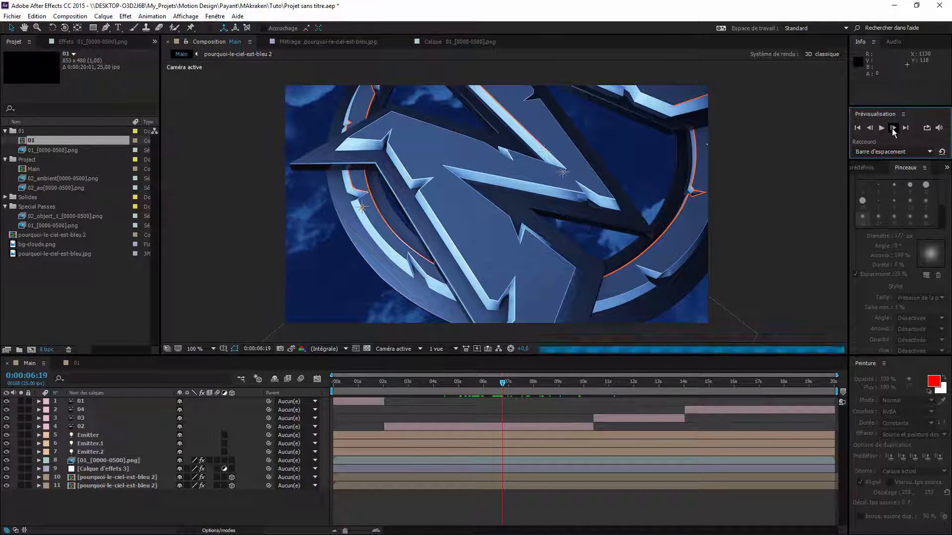
pyautogui.click(893, 128)
pyautogui.click(893, 127)
pyautogui.click(893, 128)
pyautogui.click(893, 128)
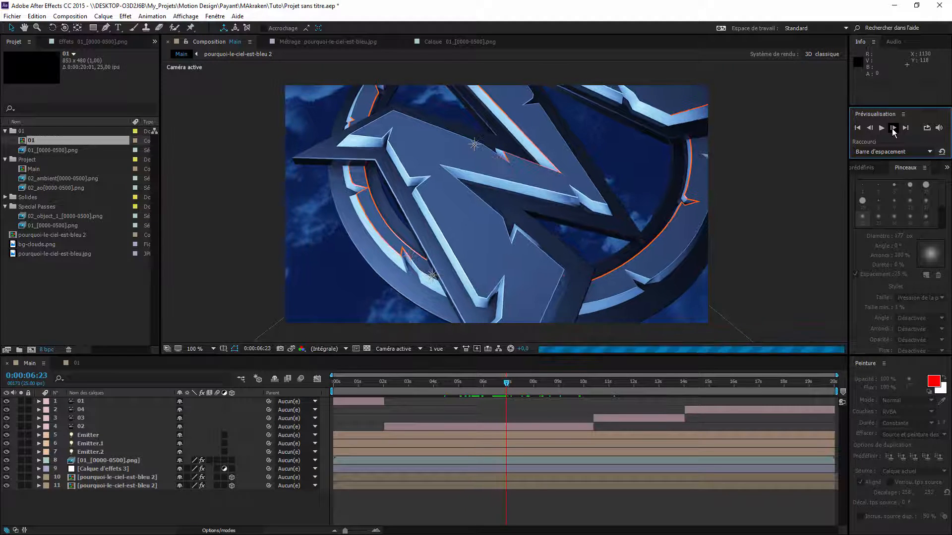
pyautogui.click(892, 128)
pyautogui.click(893, 128)
pyautogui.click(892, 128)
pyautogui.click(893, 128)
pyautogui.click(893, 128)
pyautogui.click(893, 128)
pyautogui.click(893, 128)
pyautogui.click(892, 128)
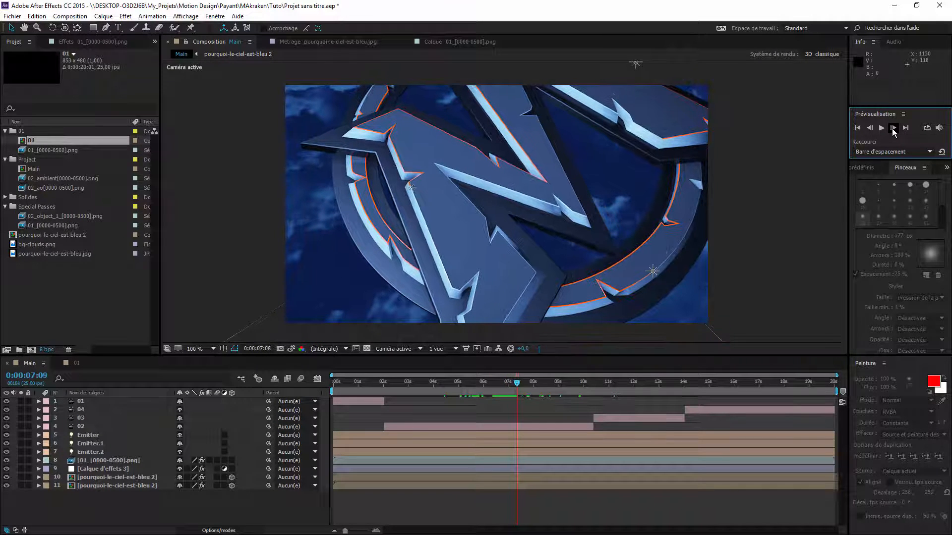
pyautogui.click(892, 128)
pyautogui.click(892, 128)
pyautogui.click(893, 128)
pyautogui.click(892, 128)
pyautogui.click(893, 128)
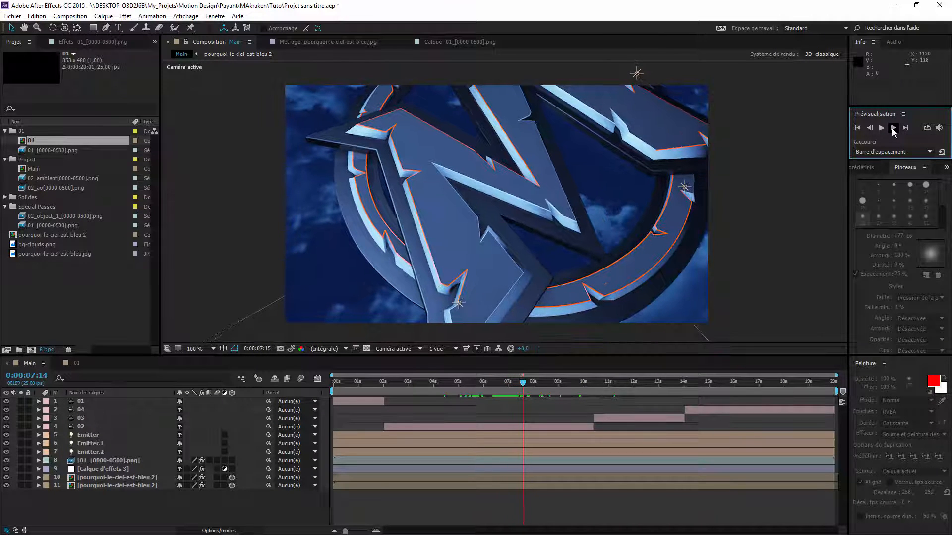
# Advance Main frame by frame from 0:00:07:14 to 0:00:07:20, examining how the emitter lights track the logo outlines.
pyautogui.click(893, 128)
pyautogui.click(893, 128)
pyautogui.click(892, 127)
pyautogui.click(893, 128)
pyautogui.click(893, 127)
pyautogui.click(893, 128)
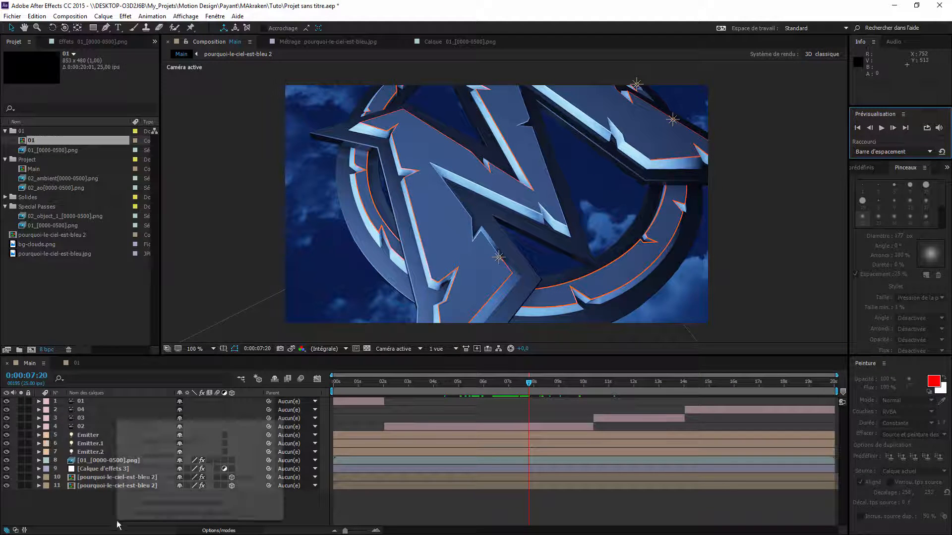
# Create a full-frame white solid named Line as the uppermost layer of the Main composition.
pyautogui.moveTo(238, 424)
pyautogui.click(329, 447)
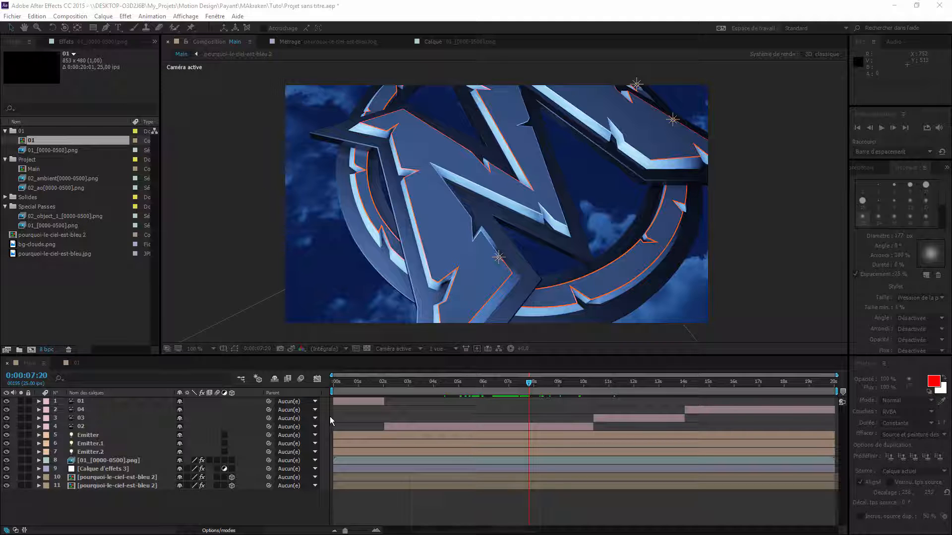
pyautogui.press('Return')
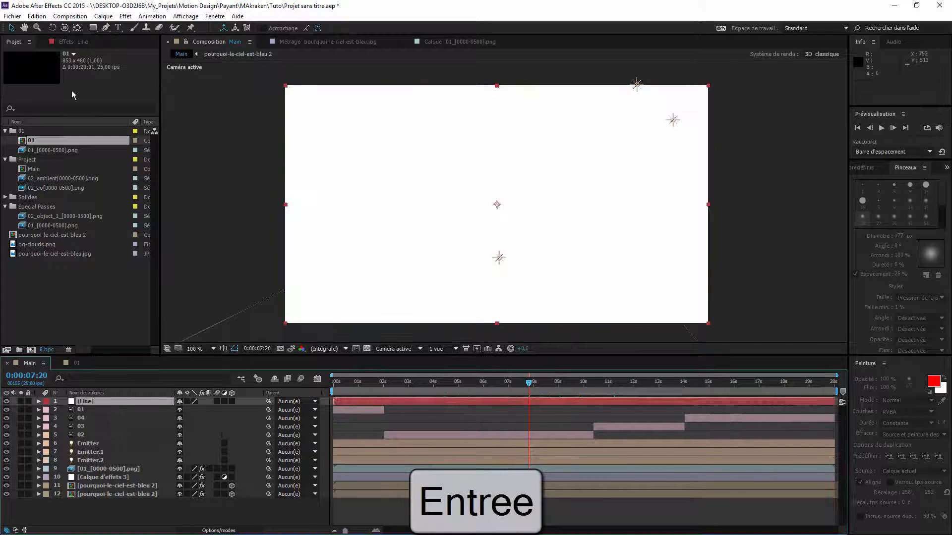
# Apply the Trapcode Particular effect to the Line solid.
pyautogui.click(125, 16)
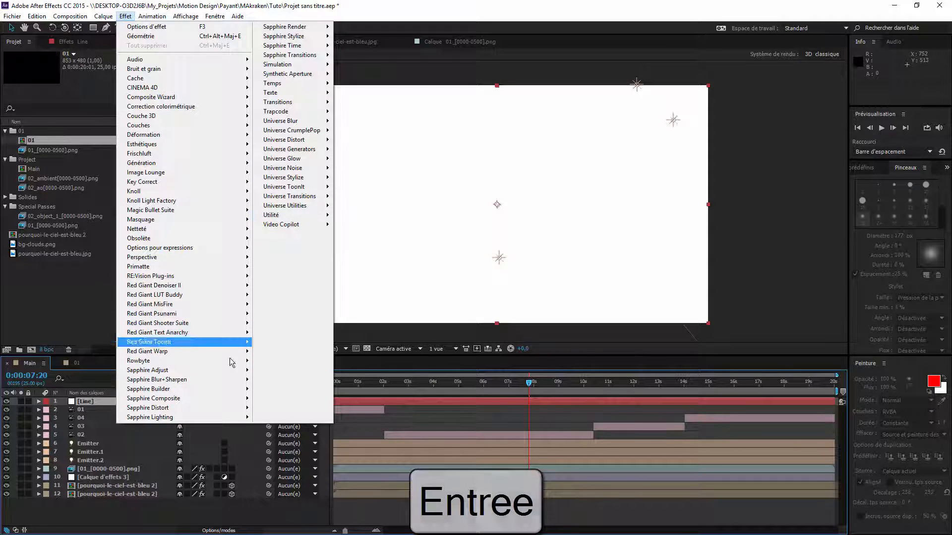
pyautogui.click(210, 436)
pyautogui.click(127, 408)
pyautogui.click(126, 402)
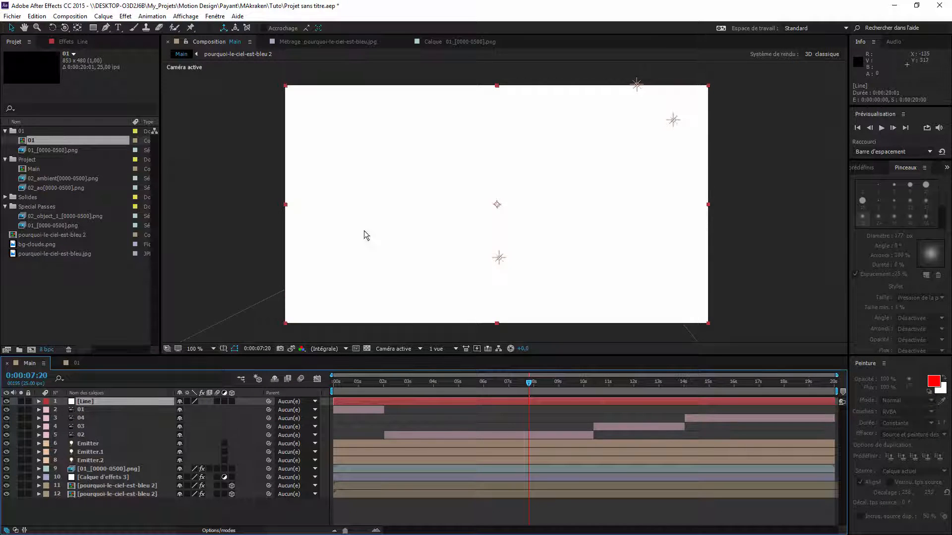
pyautogui.click(126, 16)
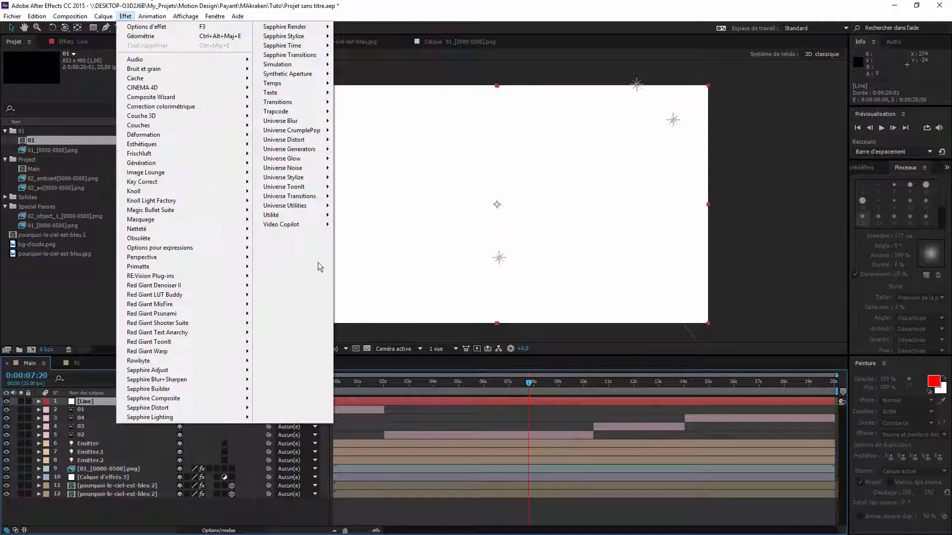
pyautogui.moveTo(297, 112)
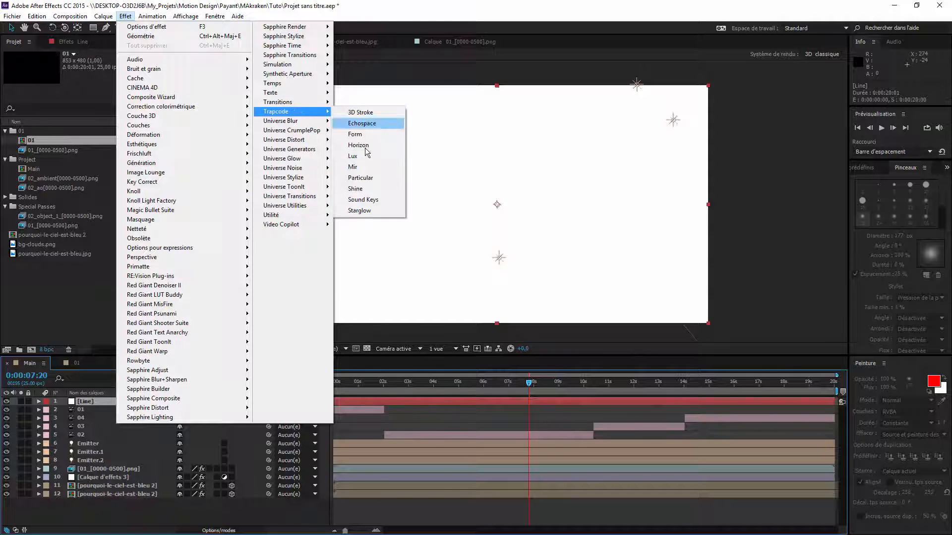
pyautogui.click(367, 178)
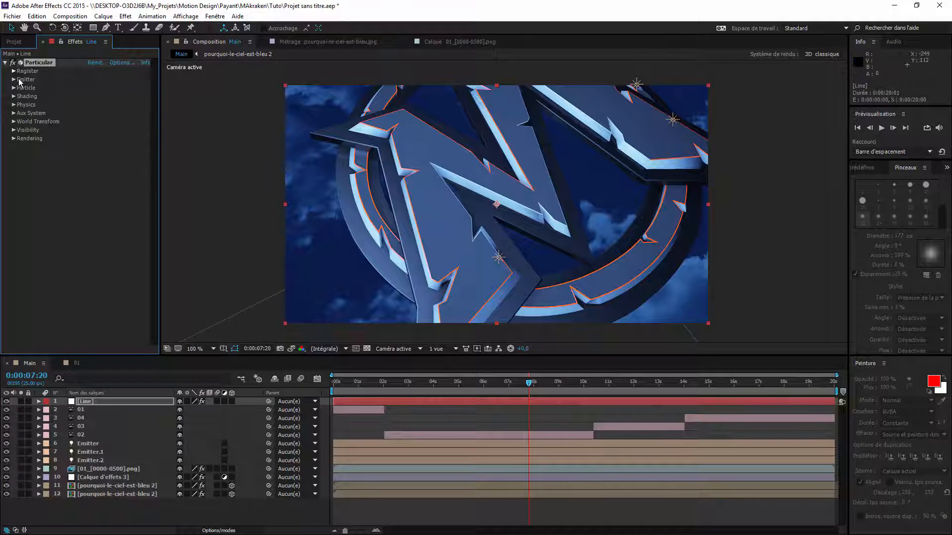
# Set Particular's Emitter Type to Light(s) and its emitter Velocity to 0.
pyautogui.click(20, 81)
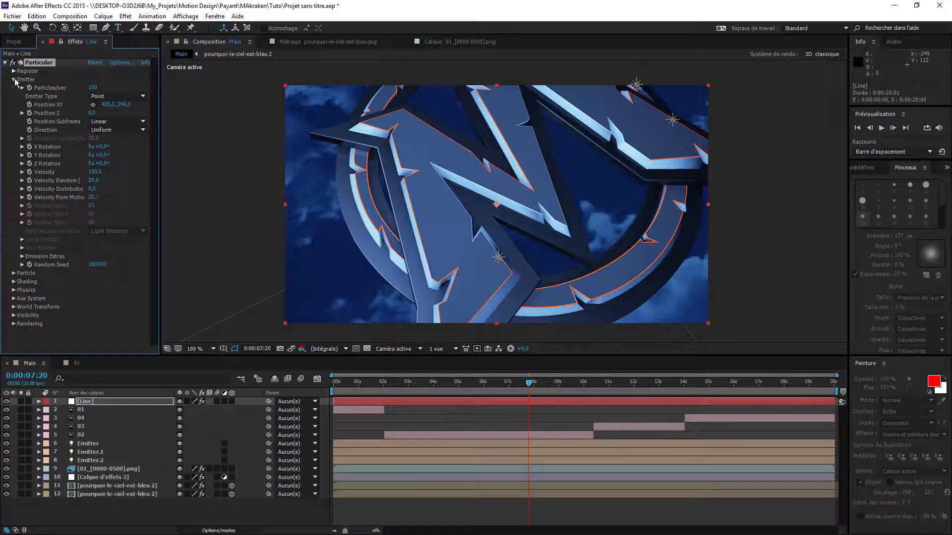
pyautogui.click(133, 96)
pyautogui.click(125, 149)
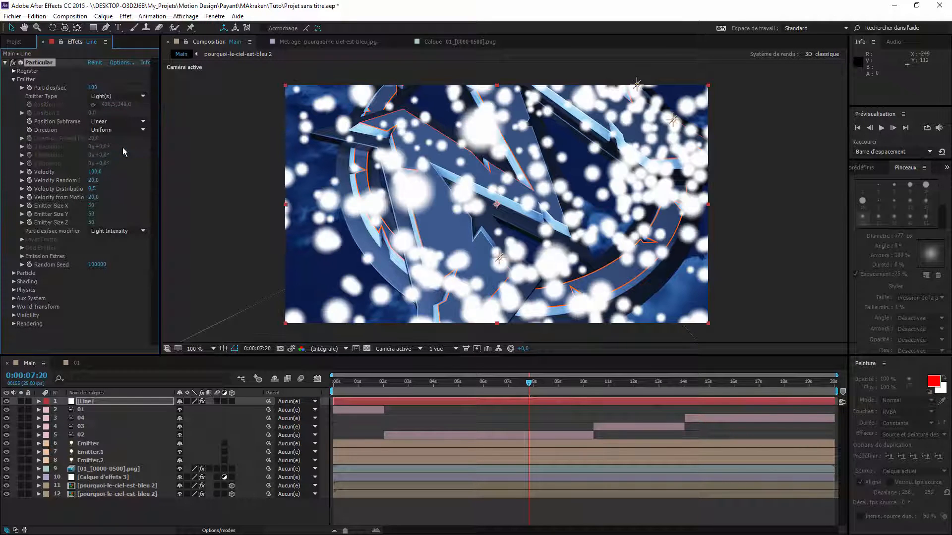
pyautogui.click(93, 88)
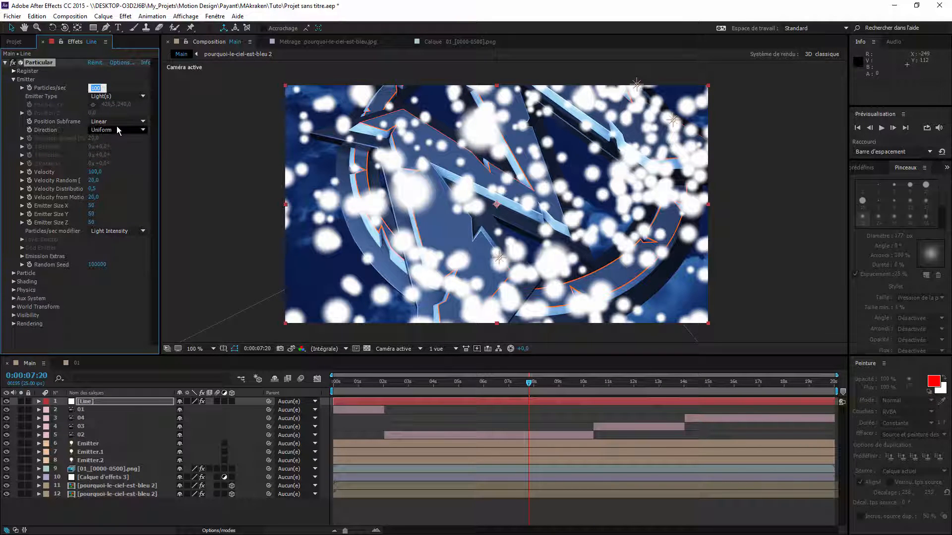
pyautogui.click(92, 172)
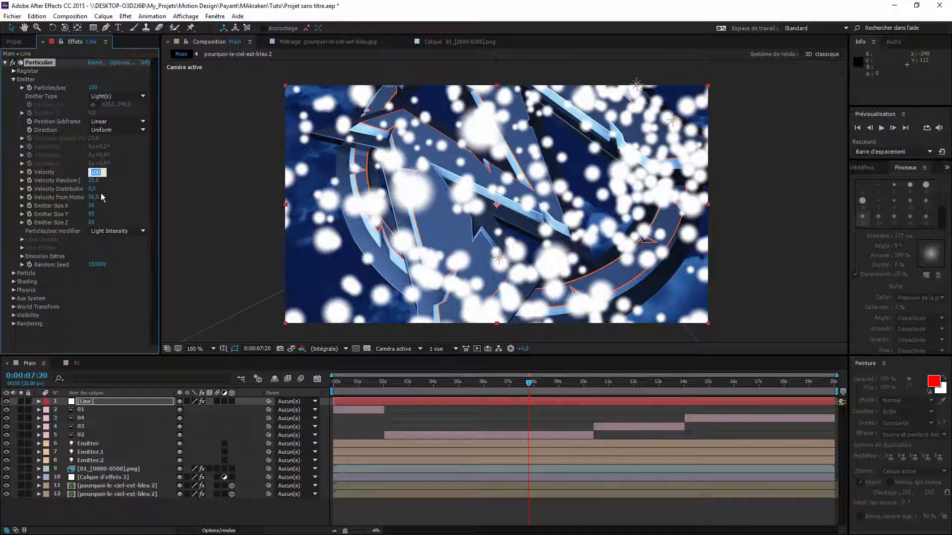
pyautogui.write('0,8')
pyautogui.press('Return')
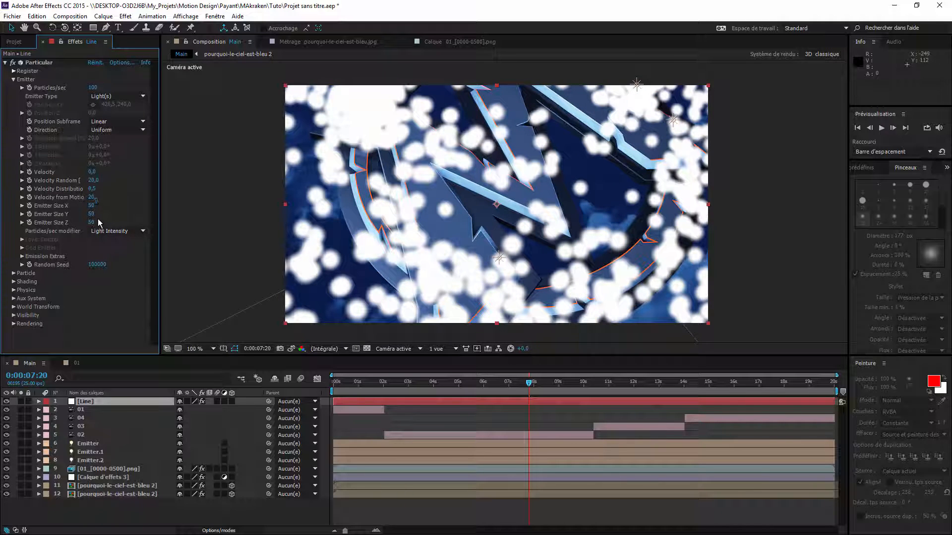
# Set Particular's Emitter Size X, Y and Z to 0.
pyautogui.click(92, 206)
pyautogui.write('0')
pyautogui.press('Tab')
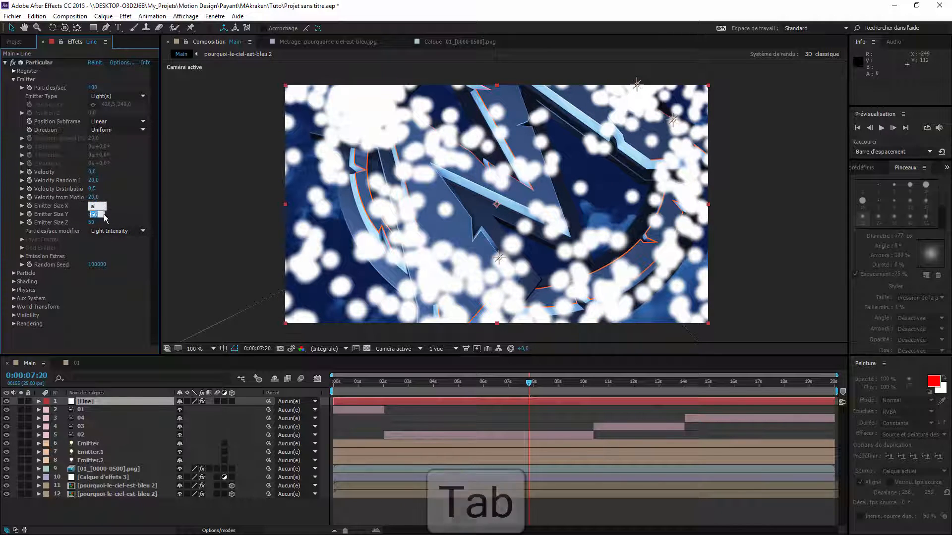
pyautogui.write('0')
pyautogui.press('Tab')
pyautogui.write('0')
pyautogui.press('Tab')
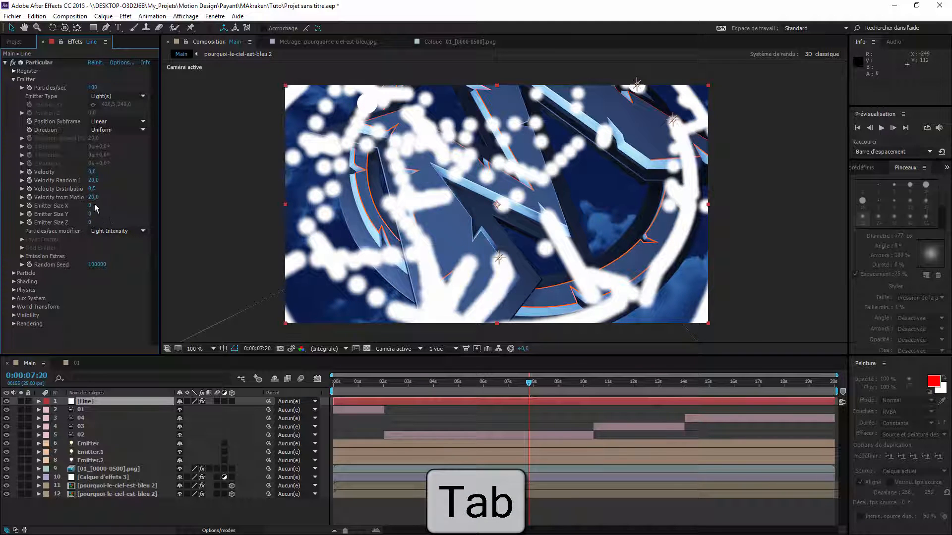
# Set Particular's Velocity Random, Velocity Distribution and Velocity from Motion to 0.
pyautogui.click(95, 182)
pyautogui.write('0')
pyautogui.press('Tab')
pyautogui.write('0')
pyautogui.press('Tab')
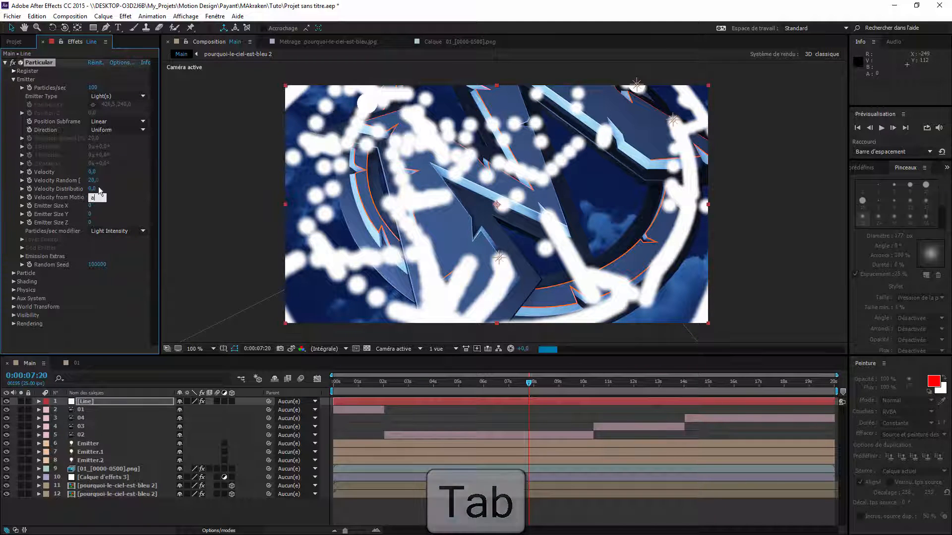
pyautogui.write('0')
pyautogui.click(114, 195)
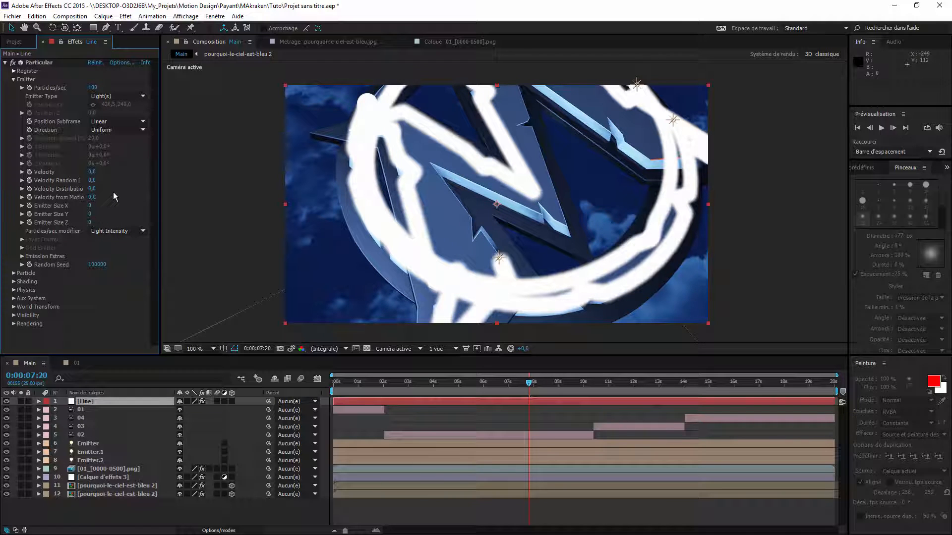
# In Particular's Particle settings, set Size to 1 and Sphere Feather to 0.
pyautogui.click(13, 273)
pyautogui.scroll(-4, 49, 248)
pyautogui.click(92, 240)
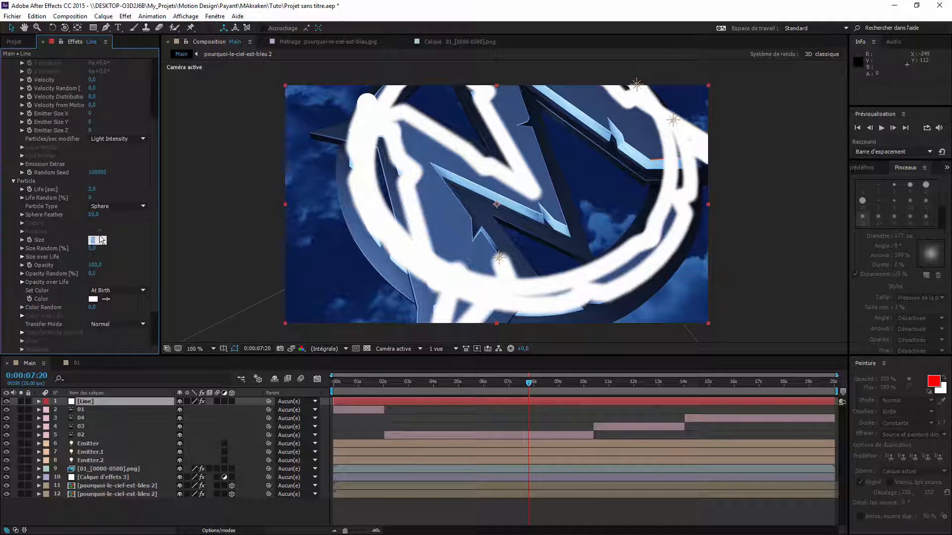
pyautogui.write('1')
pyautogui.press('Return')
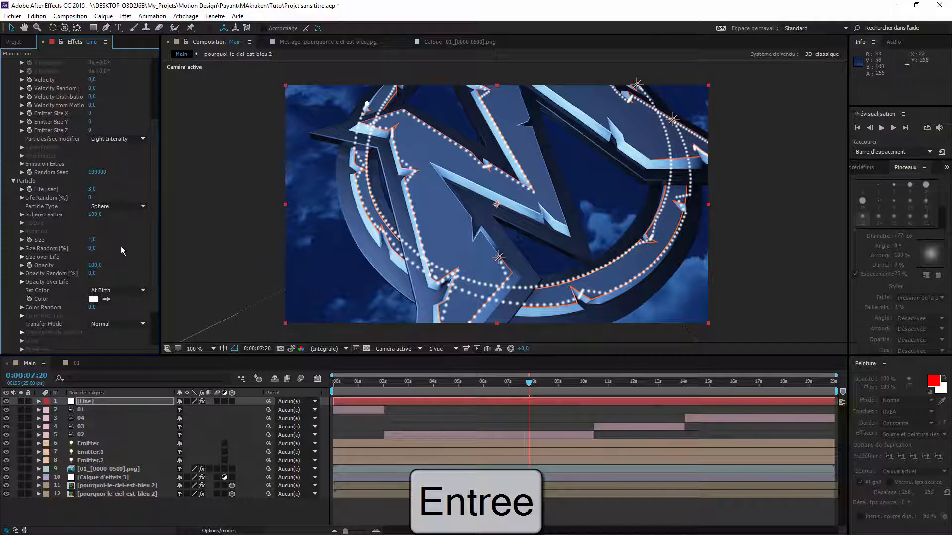
pyautogui.click(92, 214)
pyautogui.write('0')
pyautogui.press('Return')
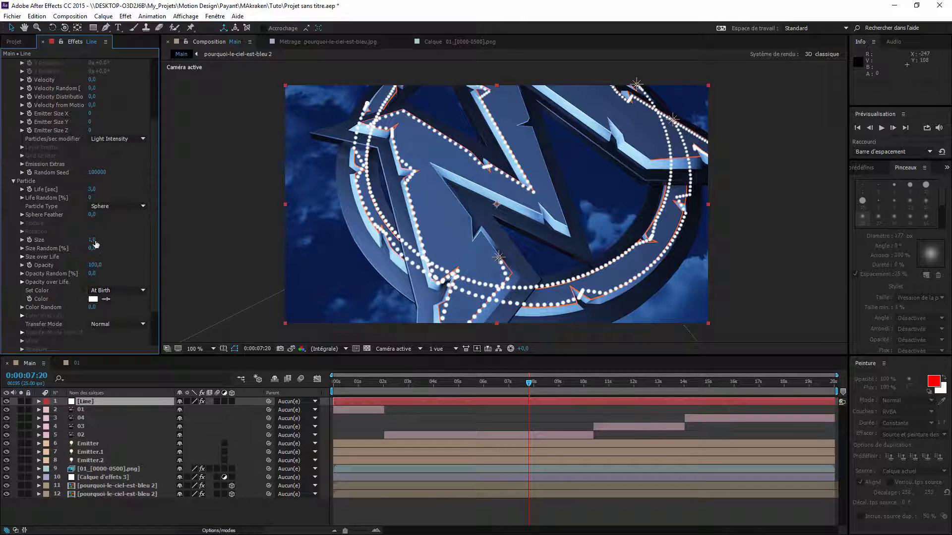
# Reduce the particle Size, trying 0.2 and settling on 0.3.
pyautogui.click(95, 241)
pyautogui.write('2')
pyautogui.press('Return')
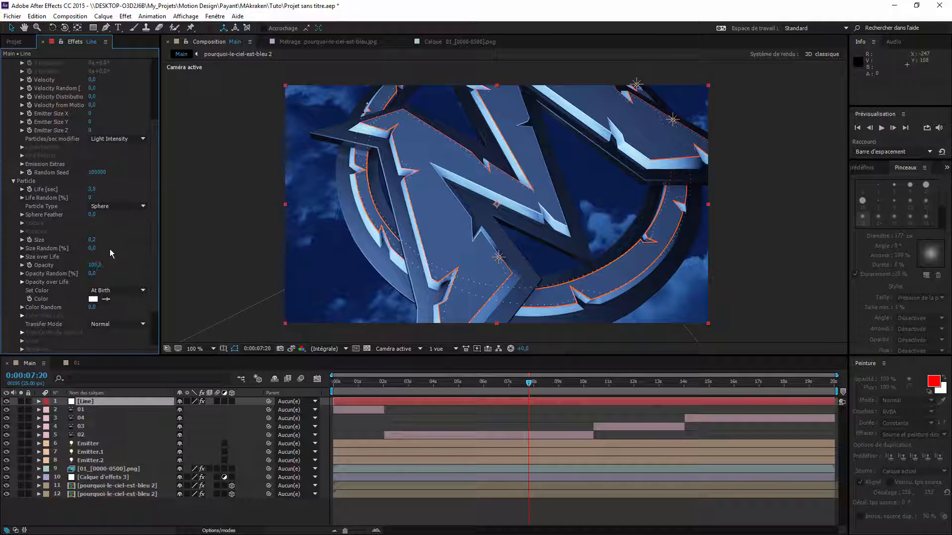
pyautogui.click(94, 241)
pyautogui.press('Return')
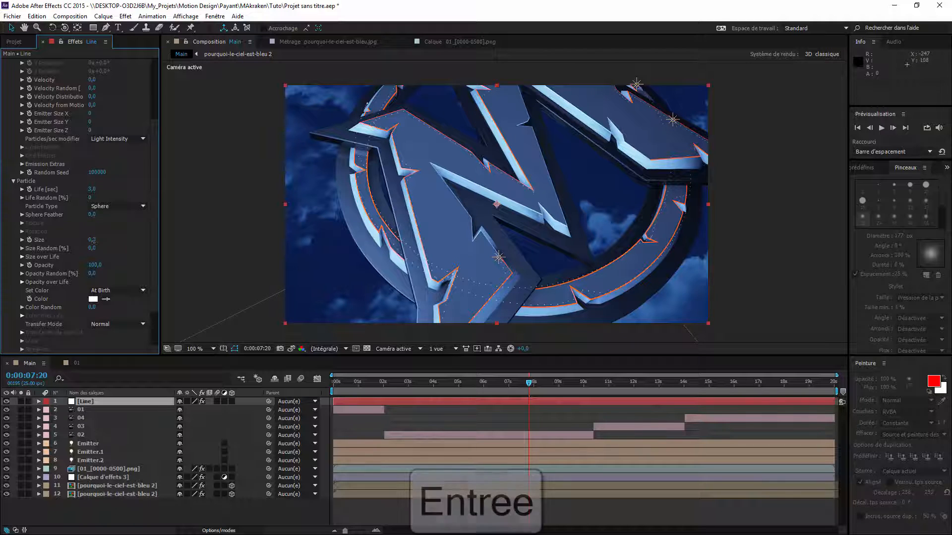
# Raise Particular's Particles/sec to 1050 and set Position Subframe to 10x Smooth after trying 10x Linear.
pyautogui.scroll(3, 107, 149)
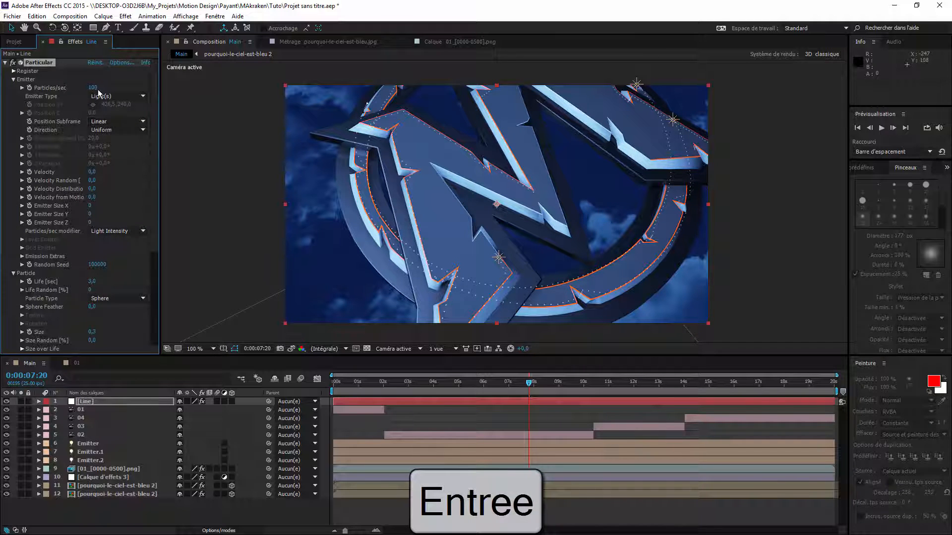
pyautogui.moveTo(94, 88); pyautogui.dragTo(141, 88)
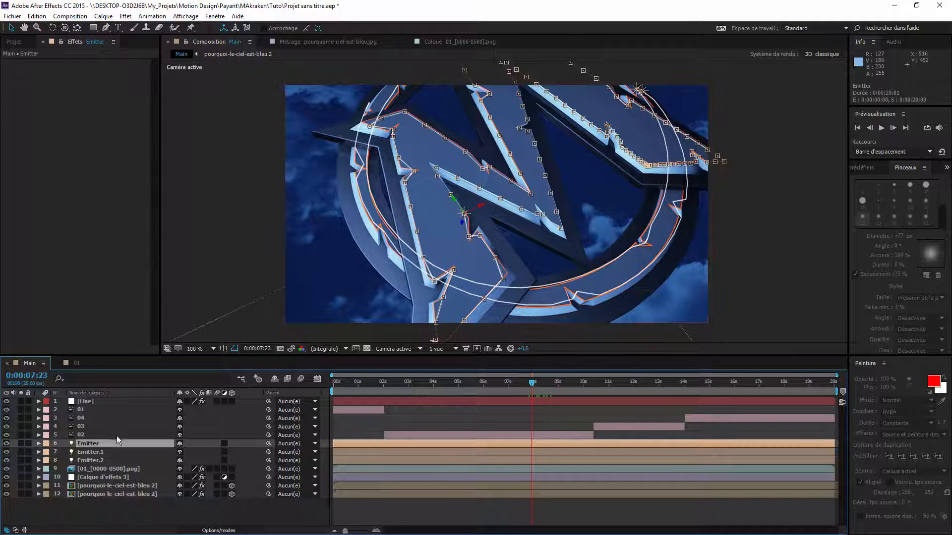
pyautogui.click(120, 402)
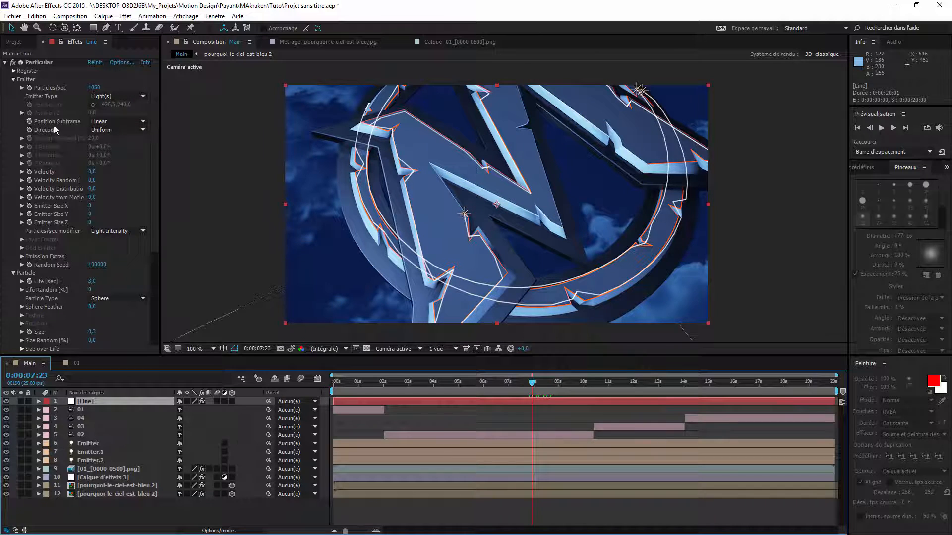
pyautogui.click(120, 122)
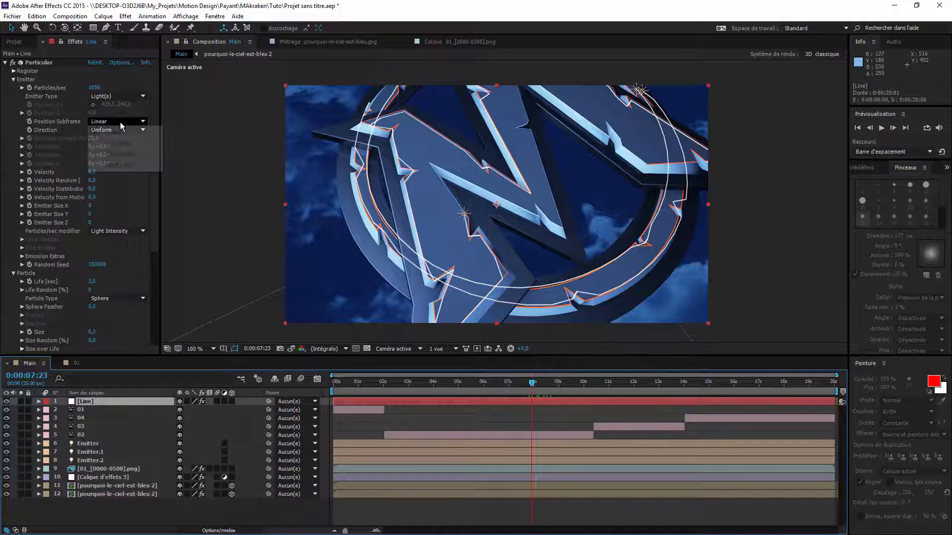
pyautogui.click(126, 140)
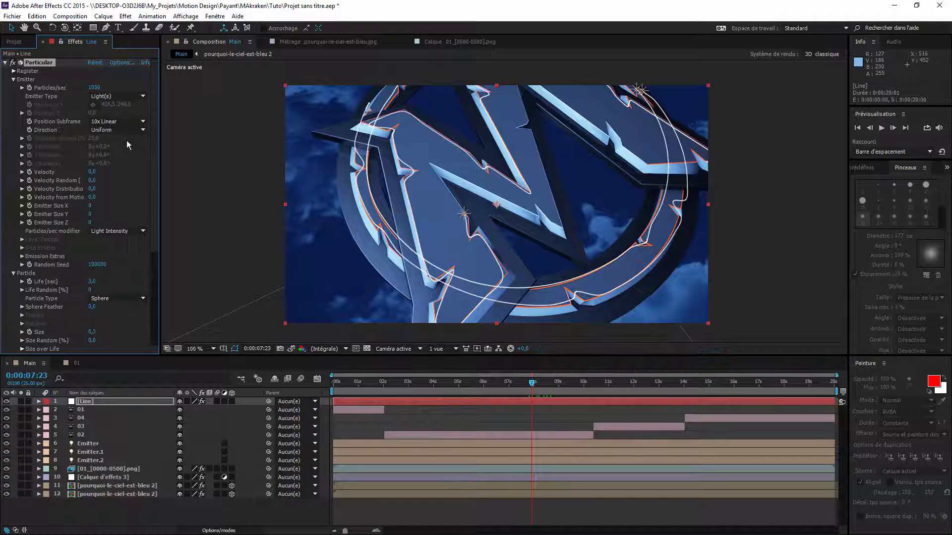
pyautogui.click(120, 124)
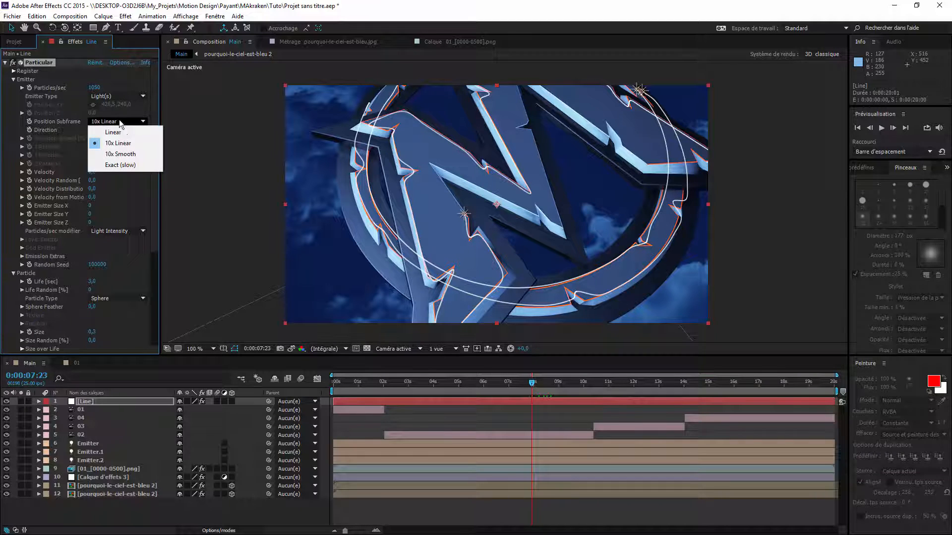
pyautogui.click(126, 154)
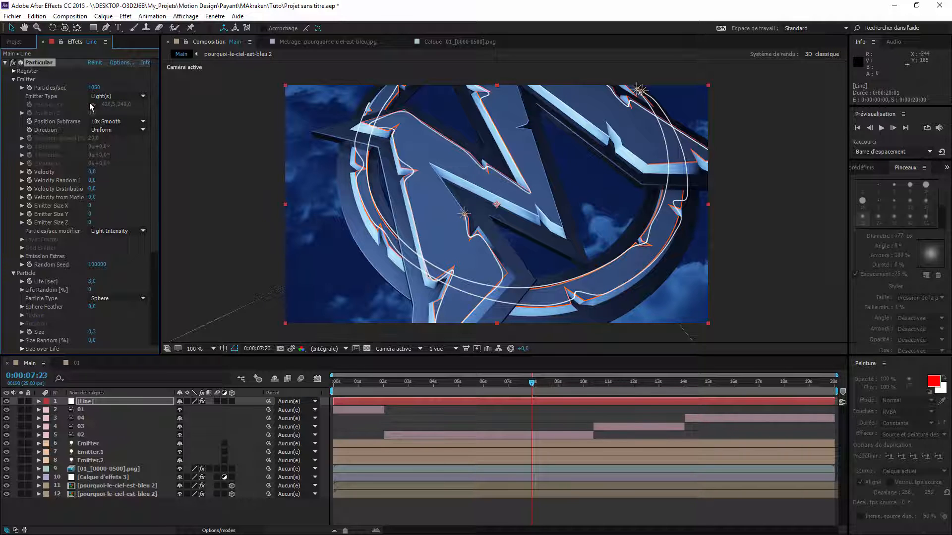
# Set the particle Life to 1 second.
pyautogui.scroll(-3, 117, 272)
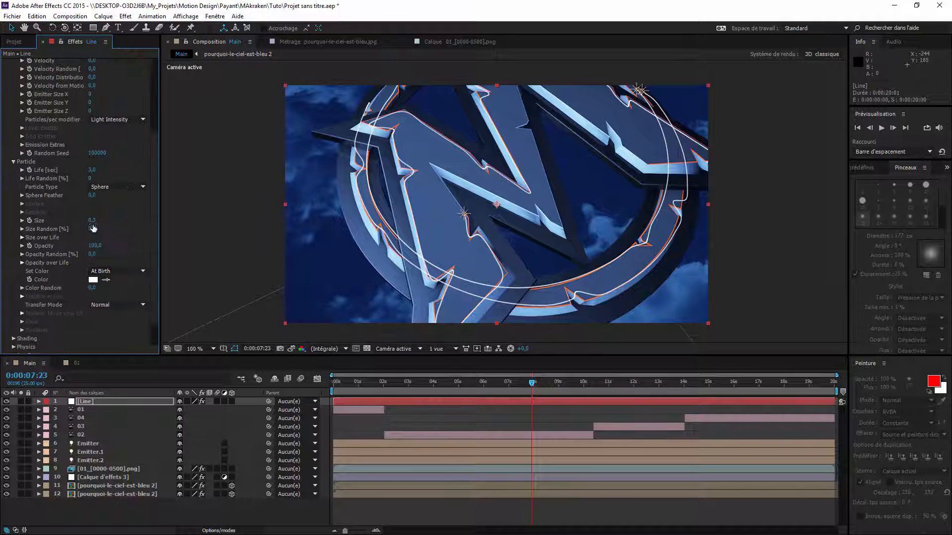
pyautogui.press('Return')
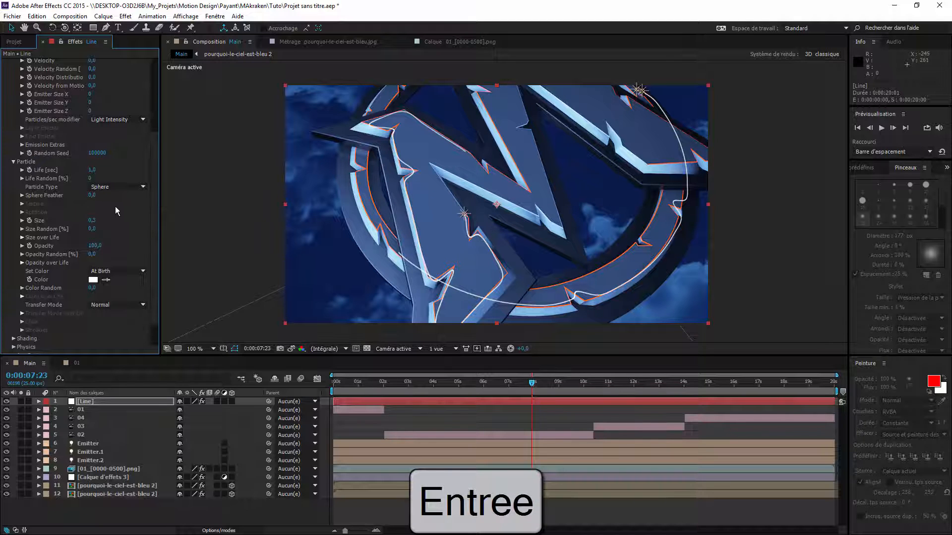
# In Particular's Air physics, set Wind Y to about -131 so the particle trails drift upward.
pyautogui.scroll(-1, 116, 207)
pyautogui.click(14, 318)
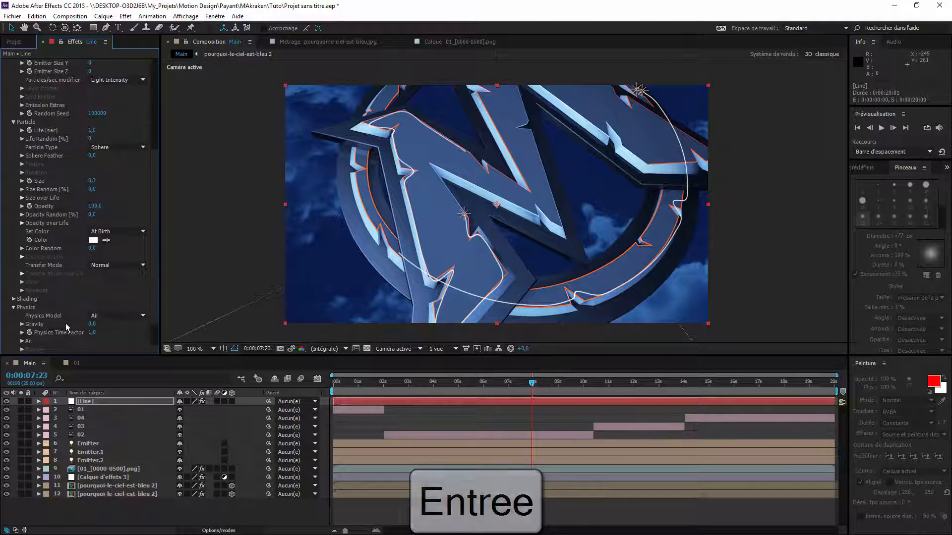
pyautogui.scroll(-1, 25, 307)
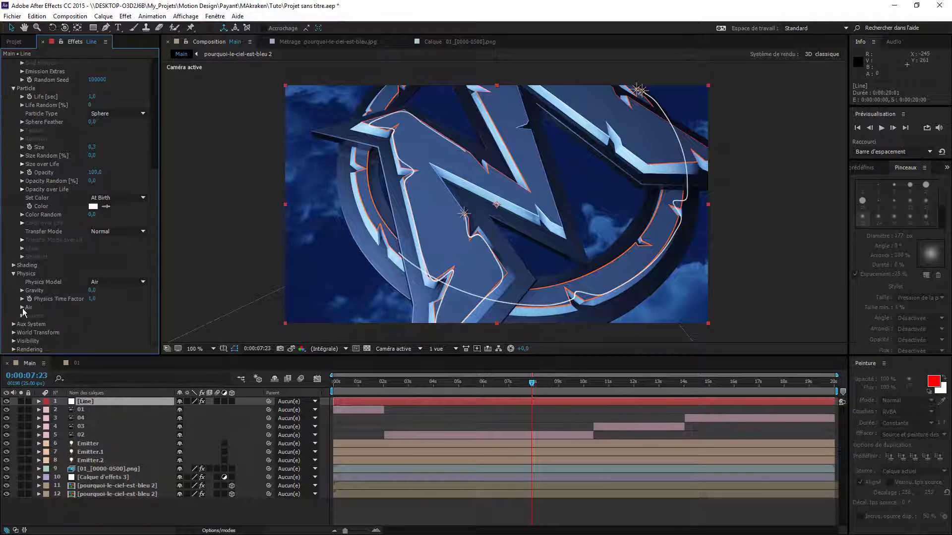
pyautogui.click(22, 308)
pyautogui.scroll(-2, 60, 308)
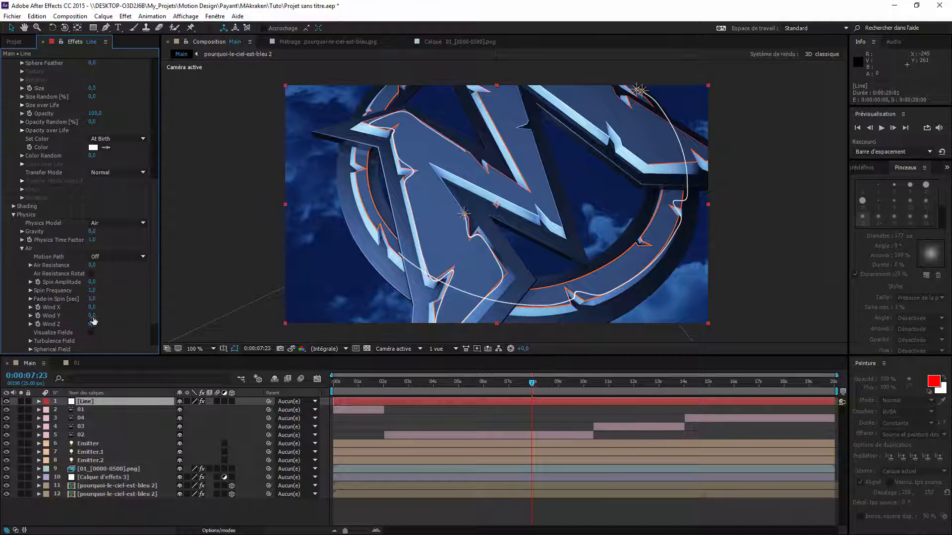
pyautogui.moveTo(93, 320); pyautogui.dragTo(78, 329)
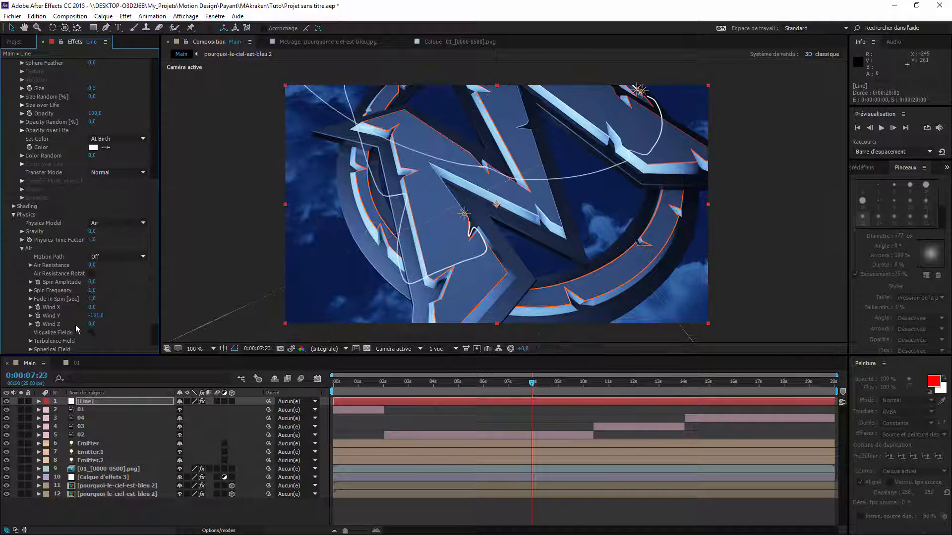
# Reset Particular's Wind Y to 0 and set Gravity to -75 instead.
pyautogui.click(96, 316)
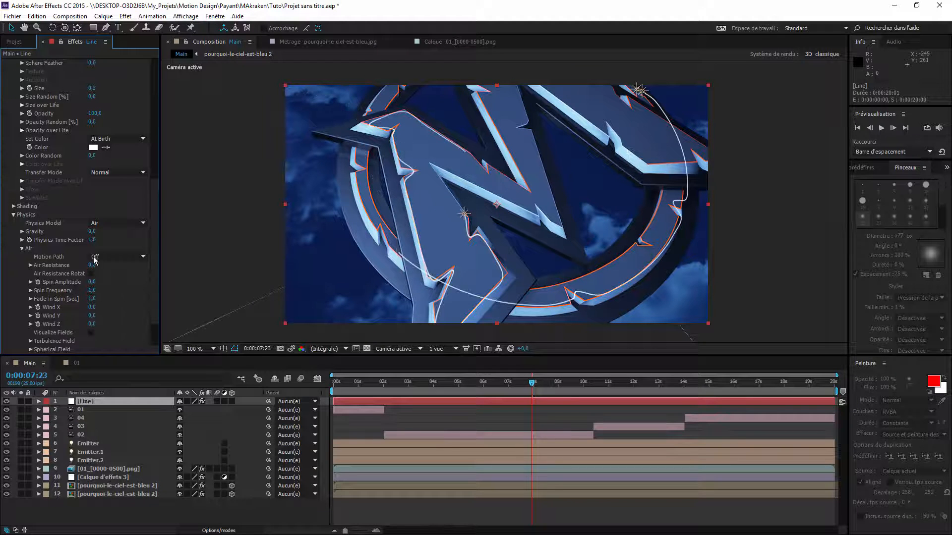
pyautogui.moveTo(92, 232); pyautogui.dragTo(85, 233)
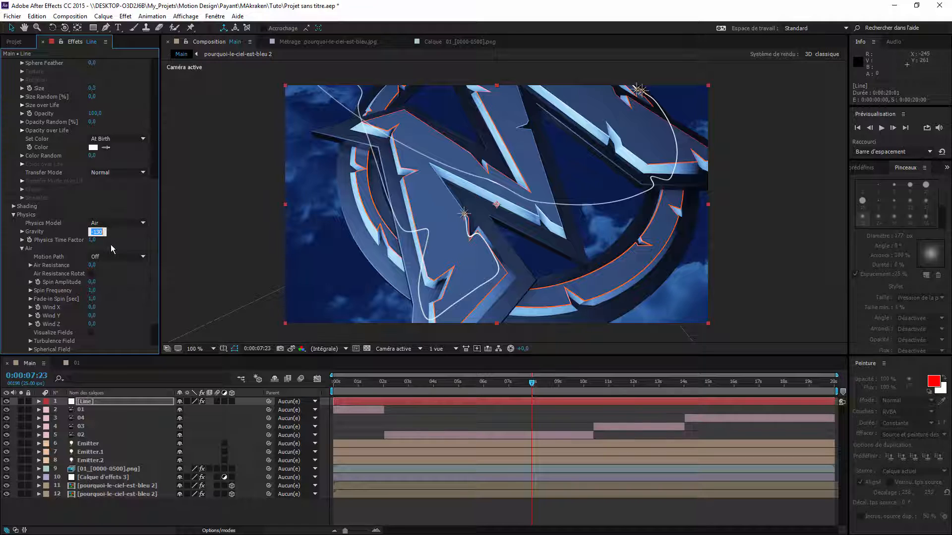
pyautogui.write('-75')
pyautogui.press('Return')
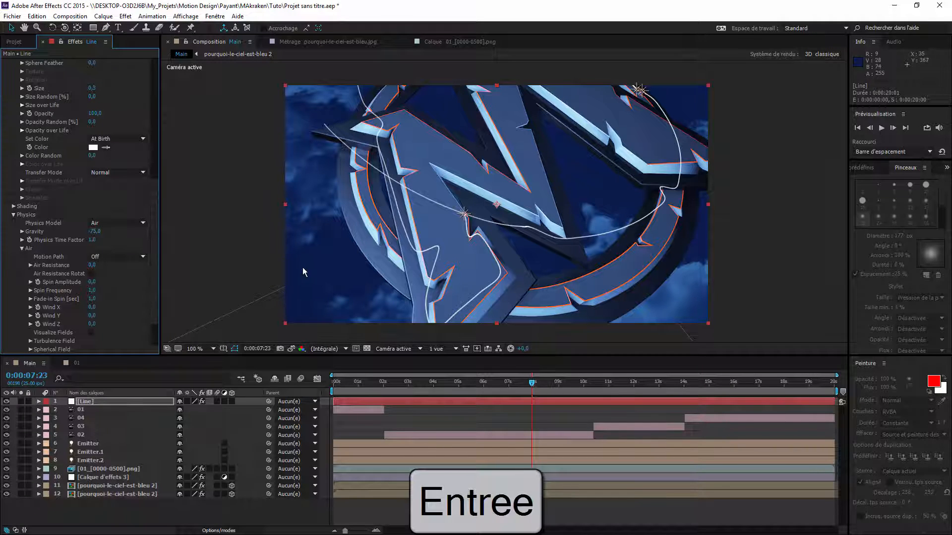
# In the Air Turbulence Field, try Affect Position at 138 and then about 1349, with Scale reduced to 0.
pyautogui.scroll(-3, 43, 253)
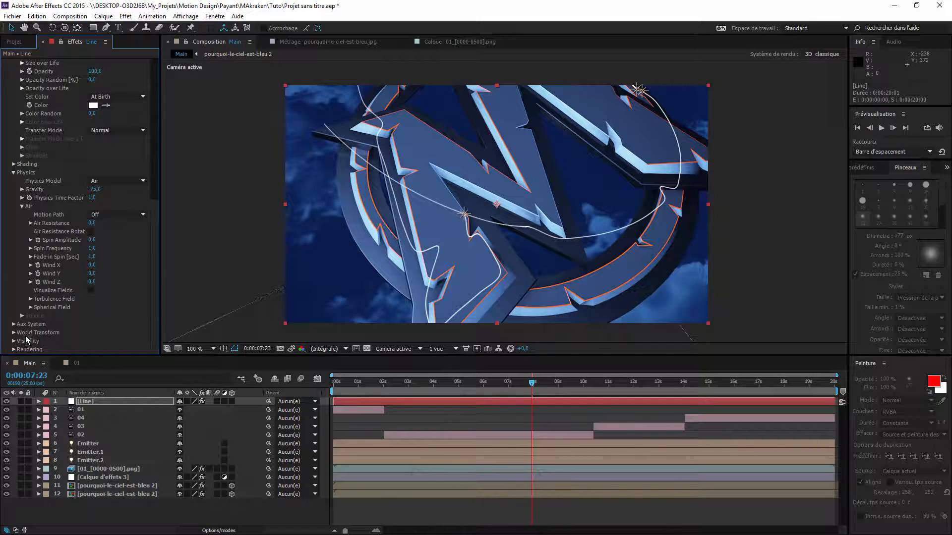
pyautogui.click(30, 299)
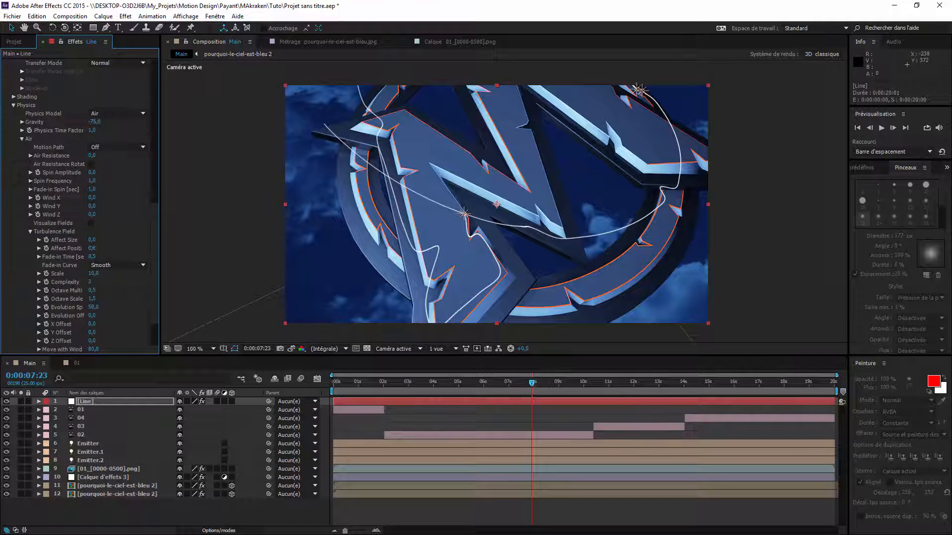
pyautogui.moveTo(91, 248); pyautogui.dragTo(159, 237)
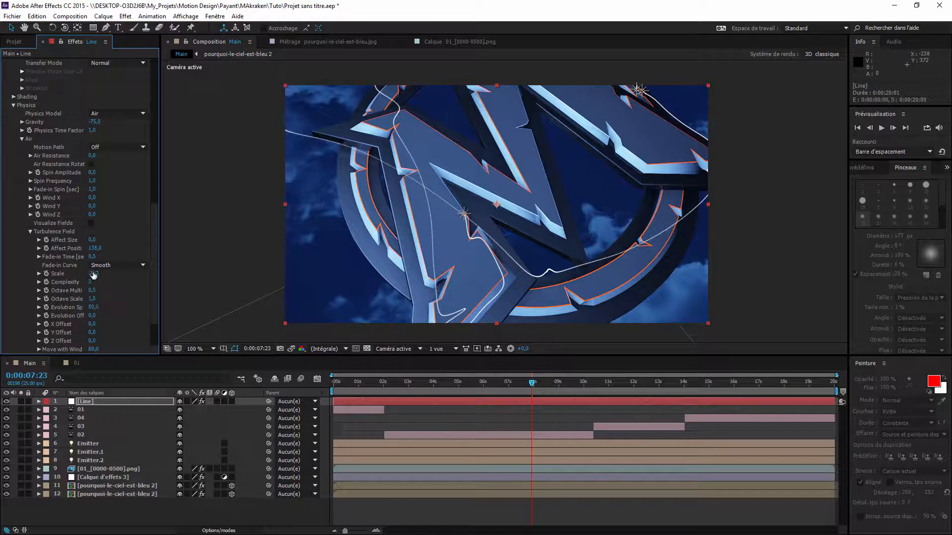
pyautogui.moveTo(92, 273); pyautogui.dragTo(88, 274)
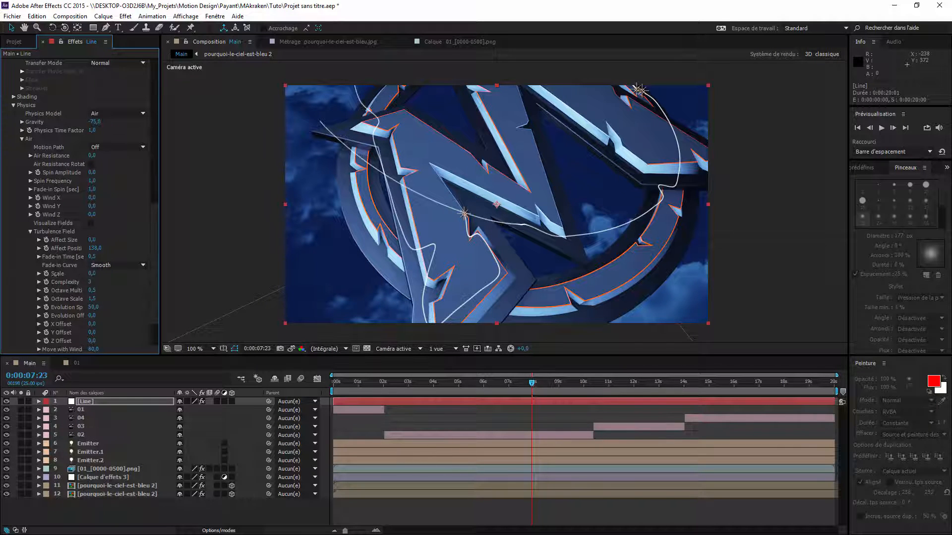
pyautogui.moveTo(94, 248); pyautogui.dragTo(694, 247)
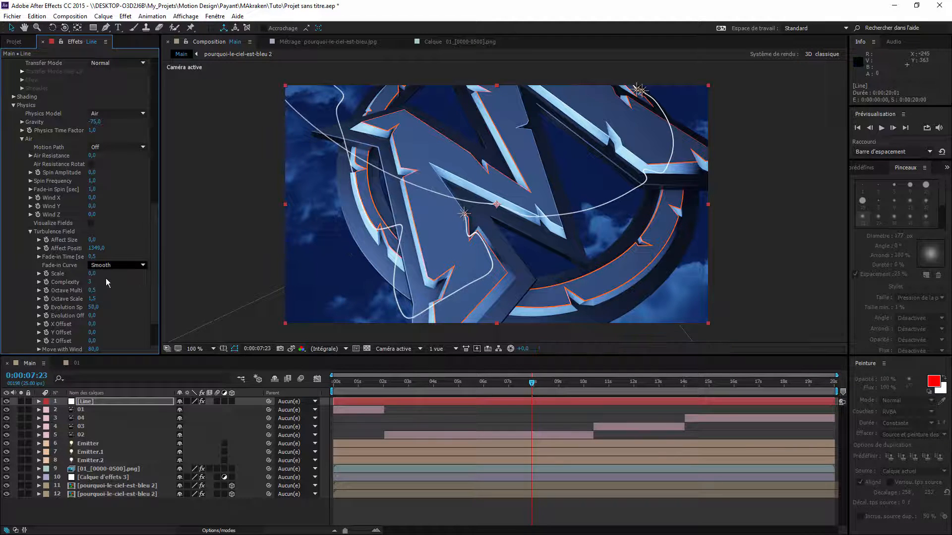
# Try several Turbulence Field Scale values, including 3, and set it to 2.
pyautogui.moveTo(92, 273)
pyautogui.mouseDown()
pyautogui.moveTo(124, 276)
pyautogui.moveTo(98, 280)
pyautogui.mouseUp()
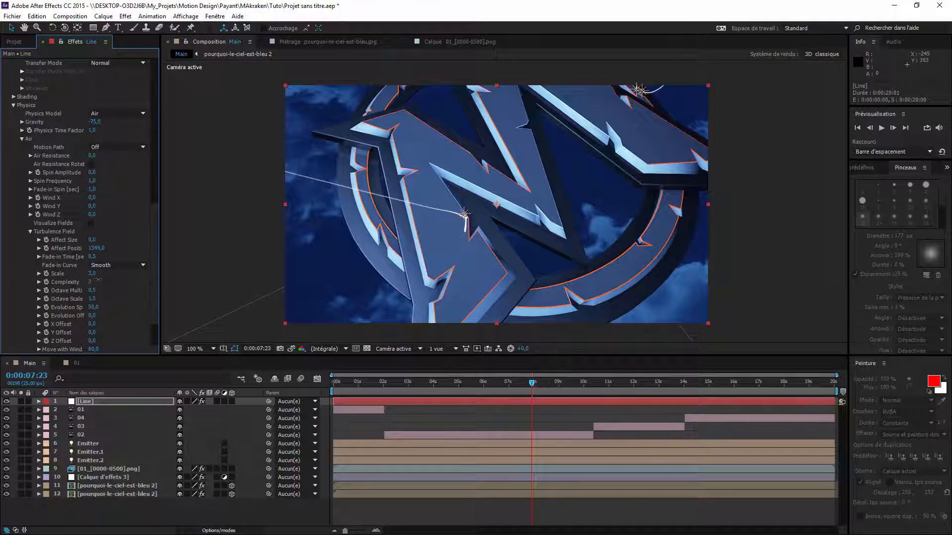
pyautogui.moveTo(99, 280); pyautogui.dragTo(103, 279)
pyautogui.click(91, 275)
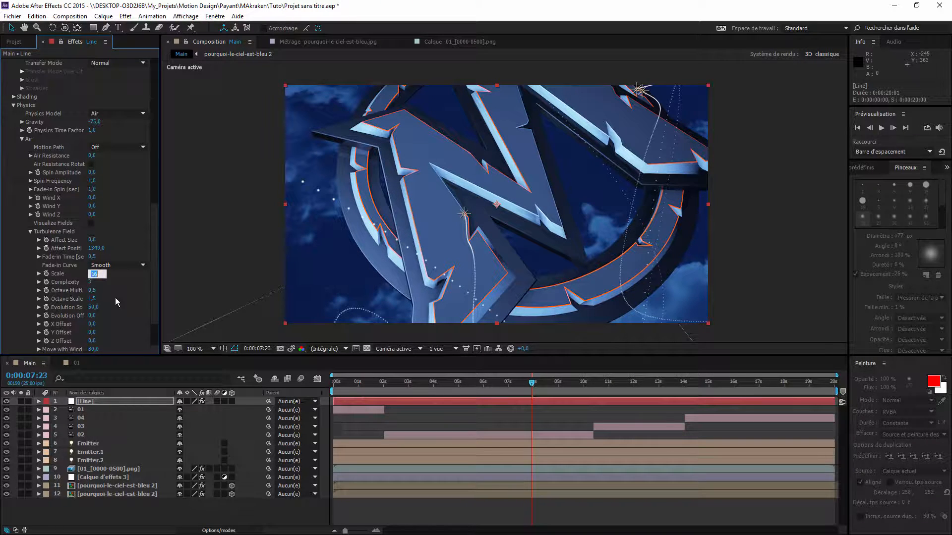
pyautogui.write('2')
pyautogui.press('Return')
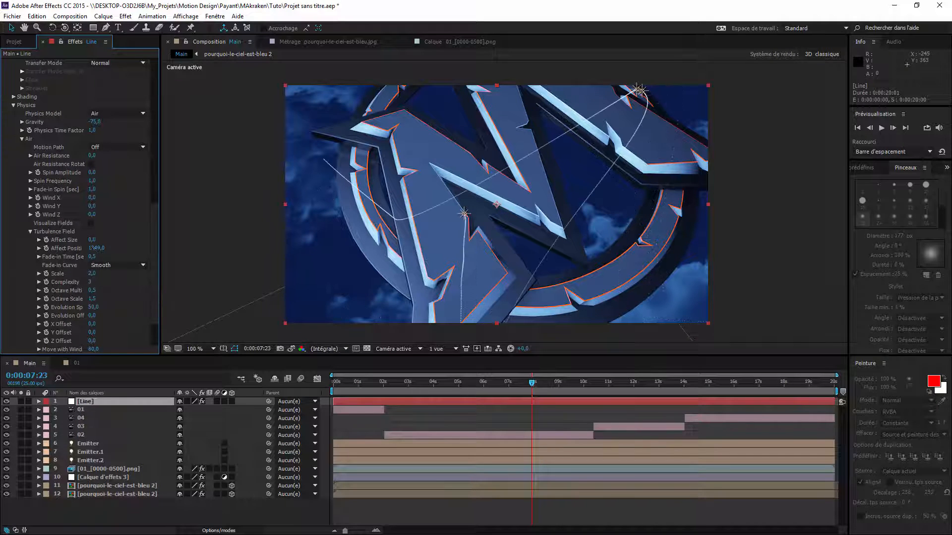
# Return the turbulence Affect Position to 0 and try about 455.
pyautogui.moveTo(287, 248); pyautogui.dragTo(136, 267)
pyautogui.hotkey('ctrl', 'z')
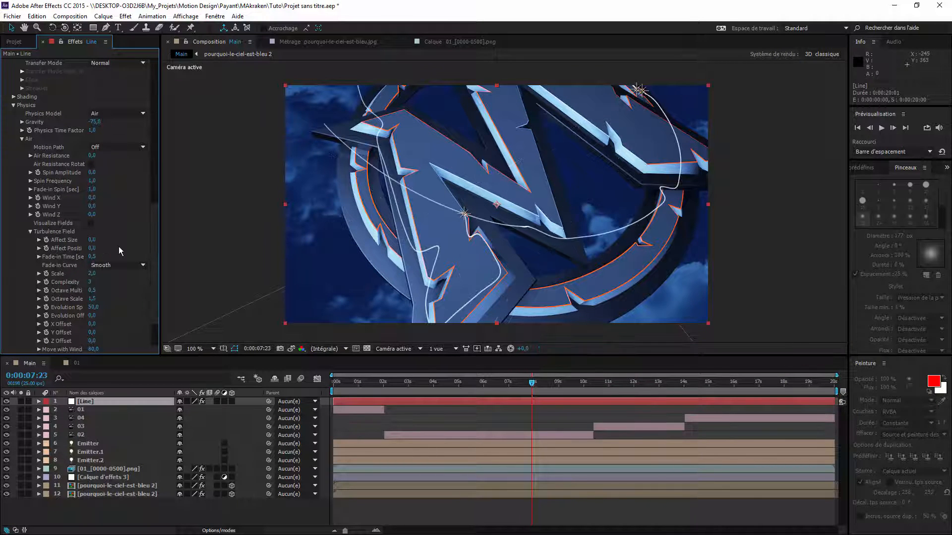
pyautogui.moveTo(93, 248); pyautogui.dragTo(317, 247)
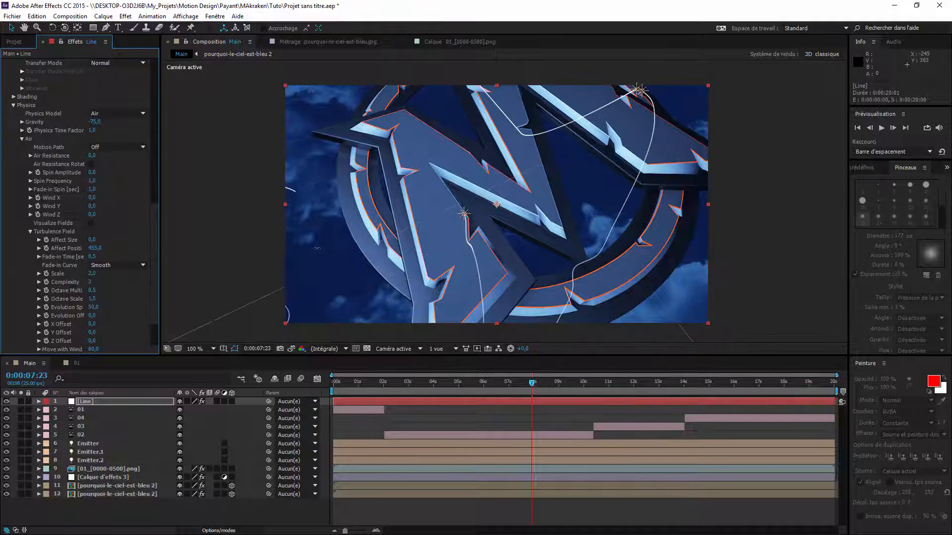
pyautogui.press('Return')
# Set the Turbulence Field Scale to 20 and Affect Position to 115.
pyautogui.click(93, 274)
pyautogui.write('20')
pyautogui.press('Return')
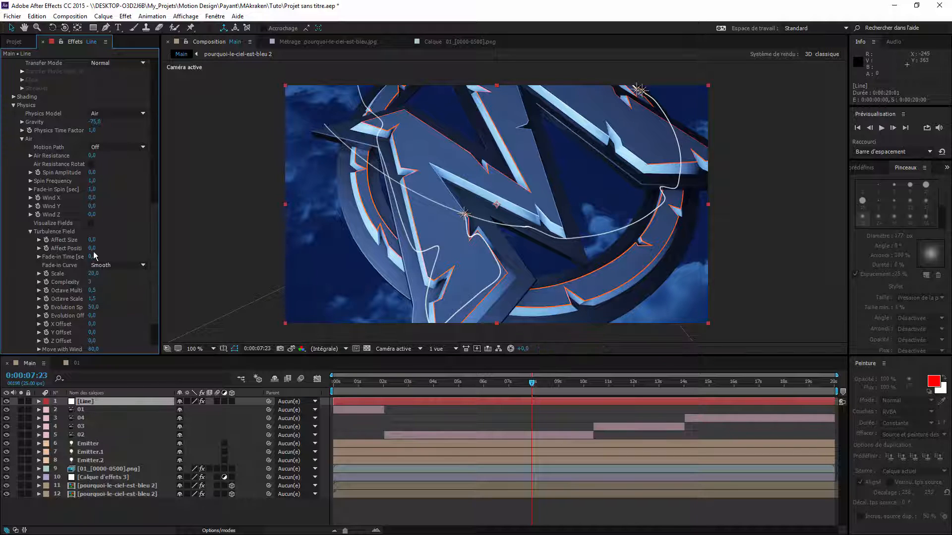
pyautogui.moveTo(93, 248); pyautogui.dragTo(148, 252)
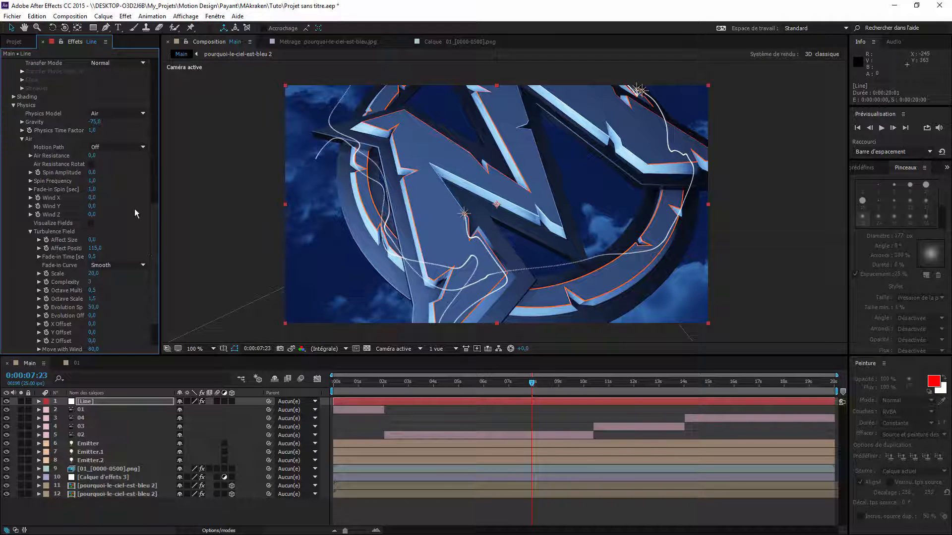
# Set Particular's Particles/sec to 1500 after briefly testing 0.
pyautogui.scroll(15, 116, 229)
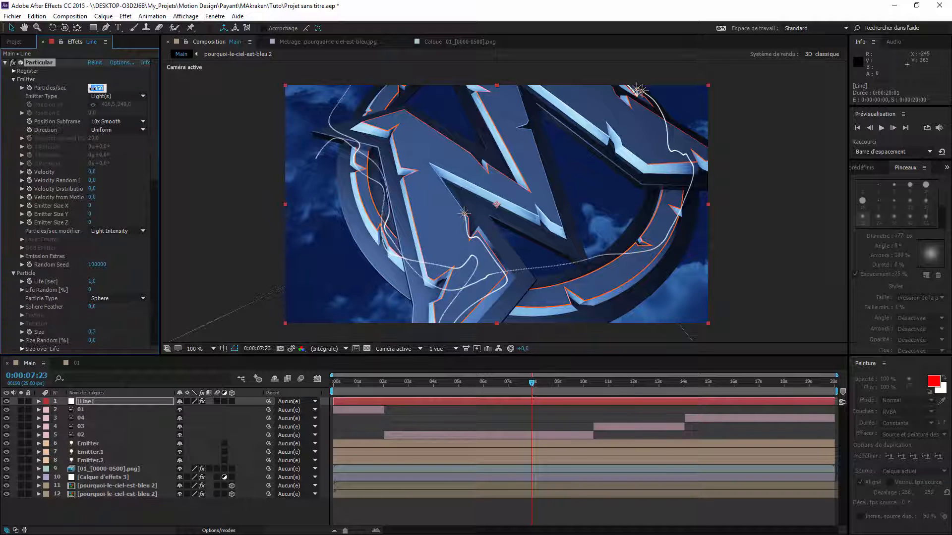
pyautogui.write('0')
pyautogui.press('Return')
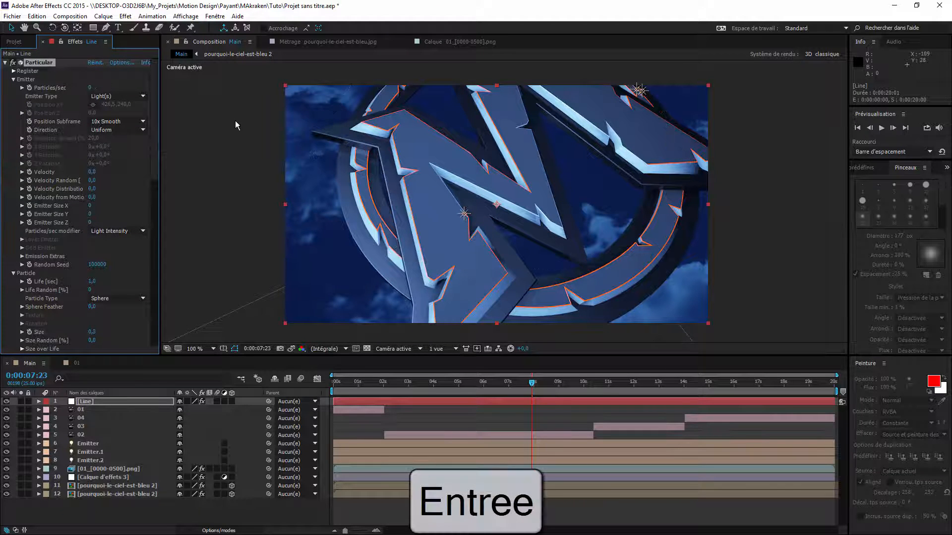
pyautogui.click(90, 88)
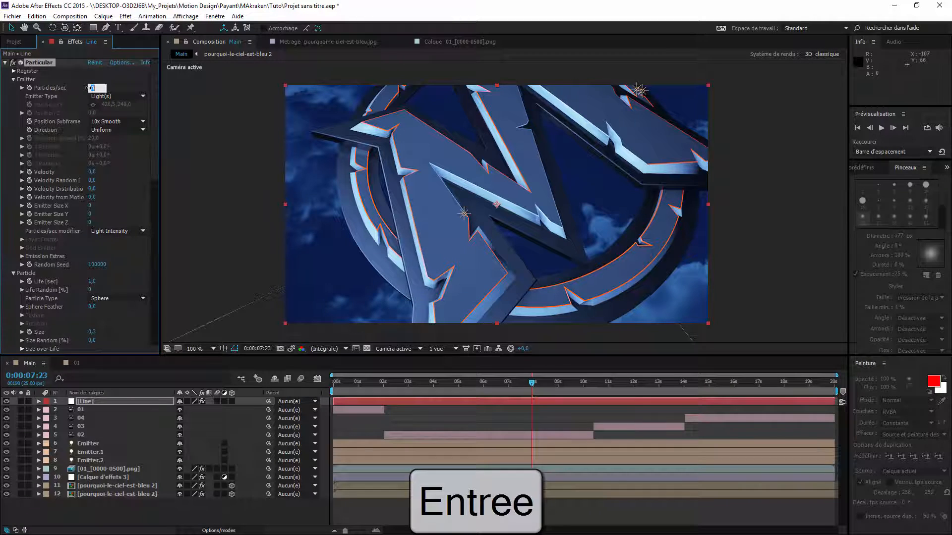
pyautogui.write('1500')
pyautogui.press('Delete')
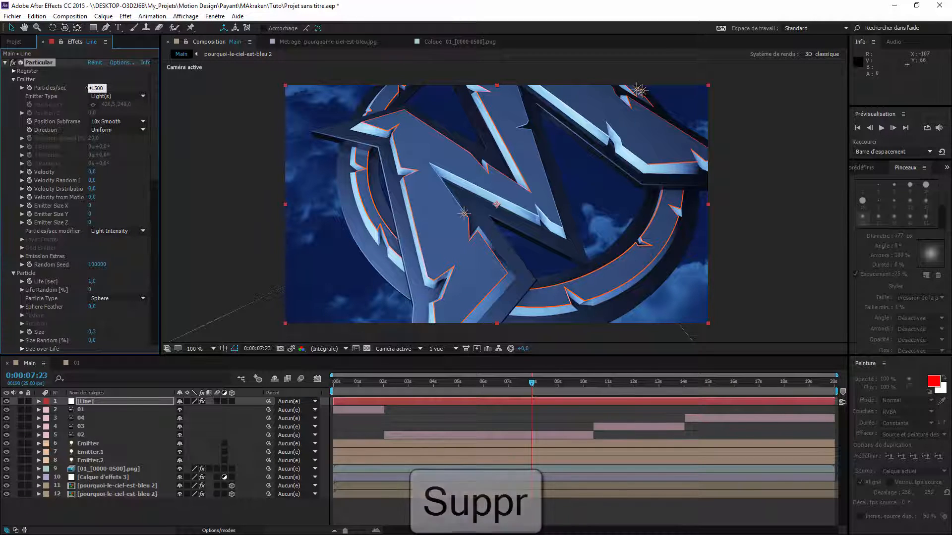
pyautogui.press('Return')
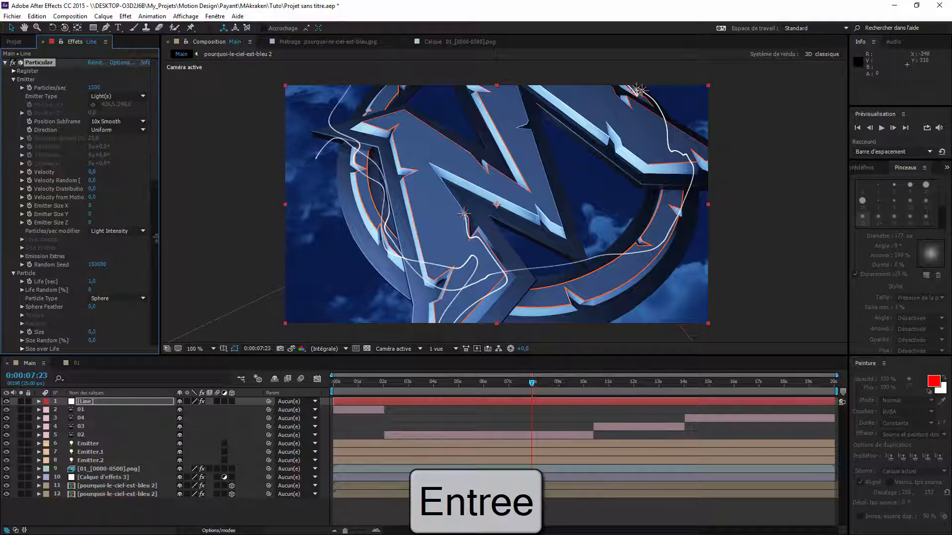
# Try a particle Life of 0.5 seconds, then return it to 1 second.
pyautogui.scroll(-3, 113, 241)
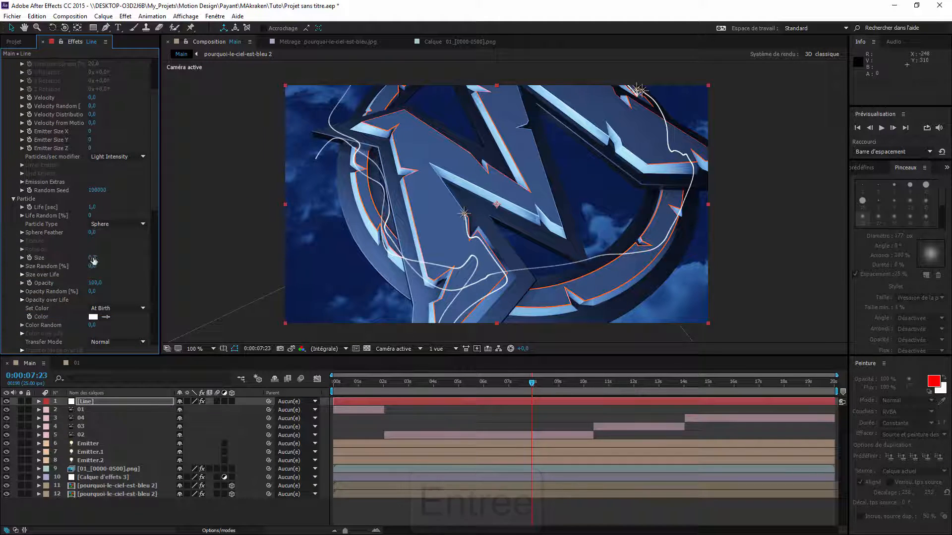
pyautogui.click(93, 208)
pyautogui.write('0,5')
pyautogui.press('Return')
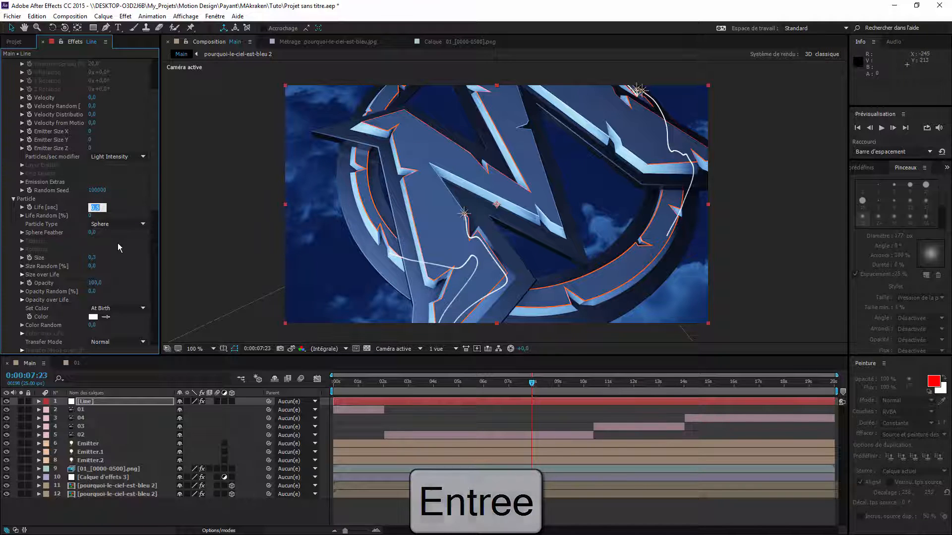
pyautogui.write('1')
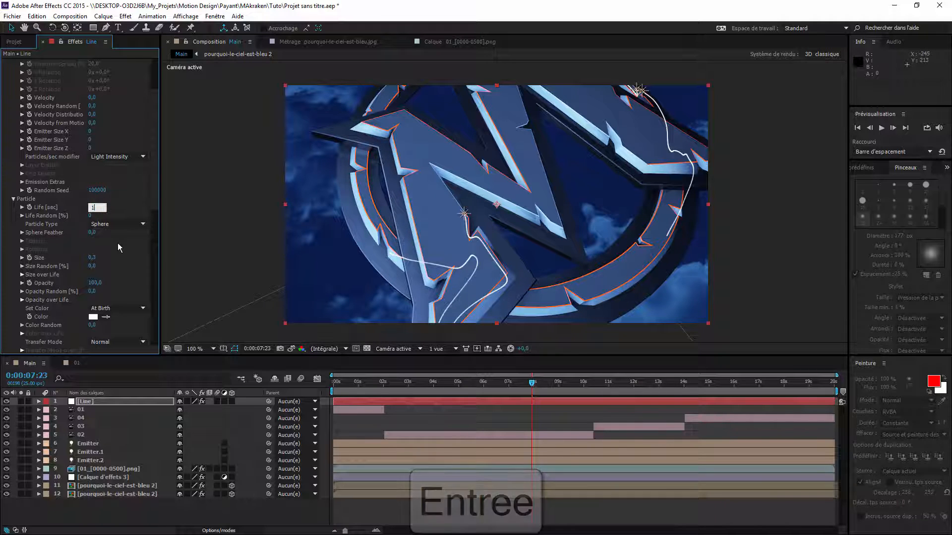
# Apply the linear descending preset to the particles' Opacity over Life curve so the trails fade out.
pyautogui.click(22, 300)
pyautogui.scroll(-4, 109, 297)
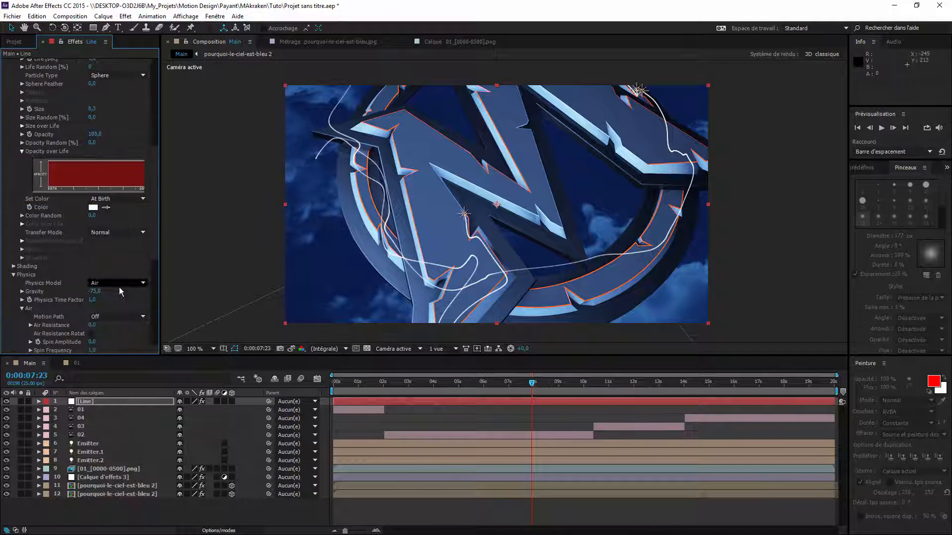
pyautogui.moveTo(159, 199); pyautogui.dragTo(195, 195)
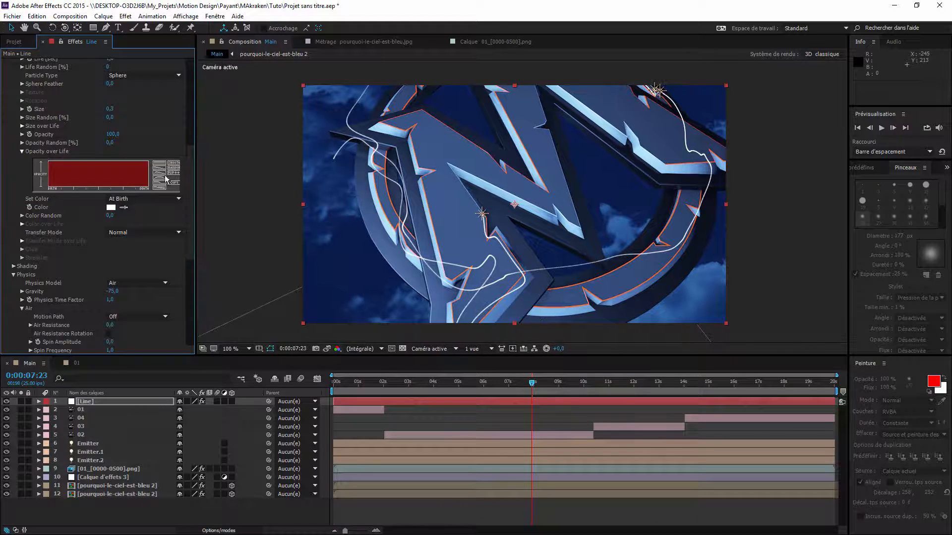
pyautogui.click(160, 172)
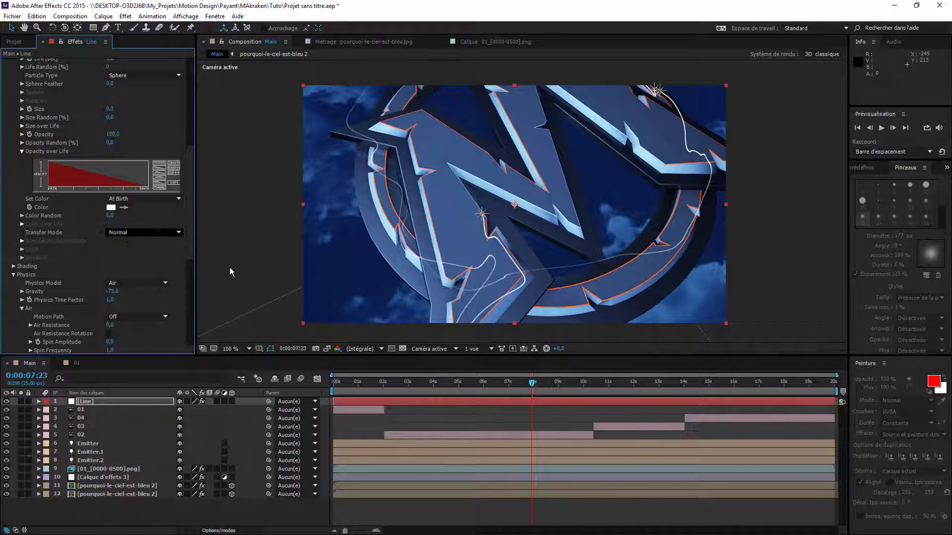
# Set the Main work area from about 0:00:03:14 to 0:00:11:18 and preview the particle trails in it.
pyautogui.click(460, 389)
pyautogui.moveTo(460, 391); pyautogui.dragTo(613, 382)
pyautogui.press('b')
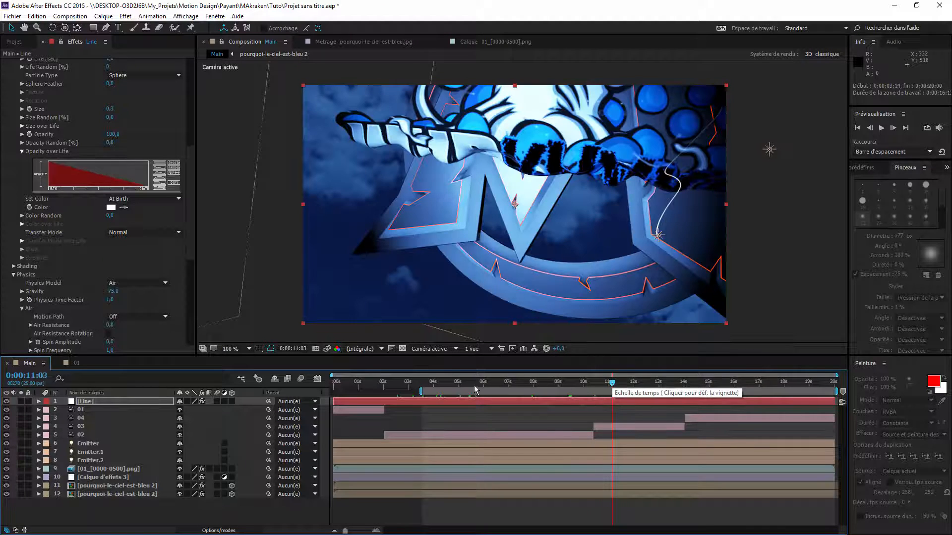
pyautogui.moveTo(458, 387); pyautogui.dragTo(424, 392)
pyautogui.press('n')
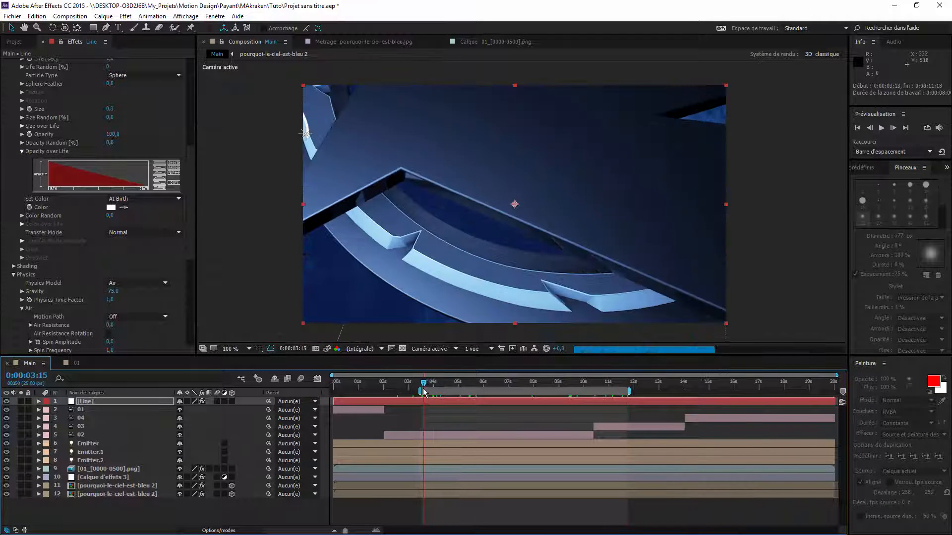
pyautogui.press('space')
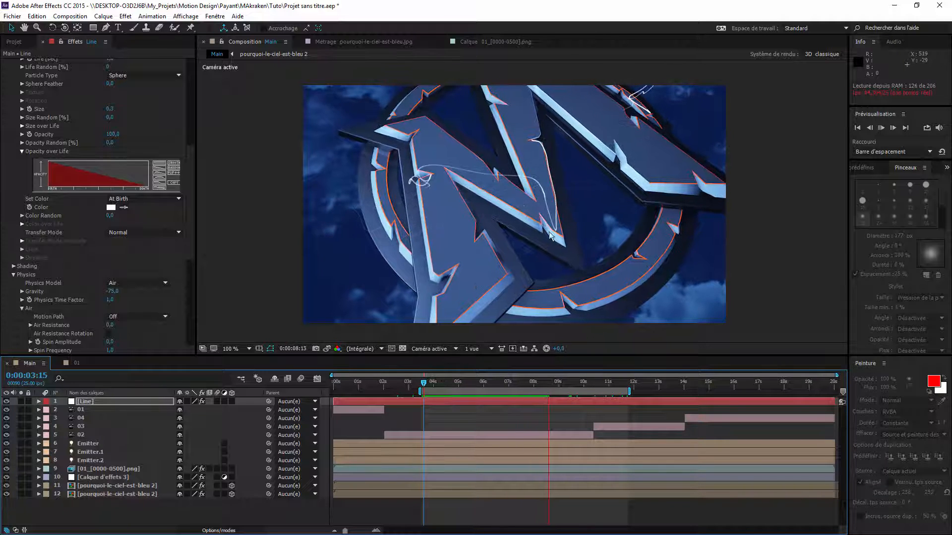
pyautogui.press('space')
# Rename the first light layer, Emitter, as M so that Particular stops emitting particles from it.
pyautogui.click(127, 451)
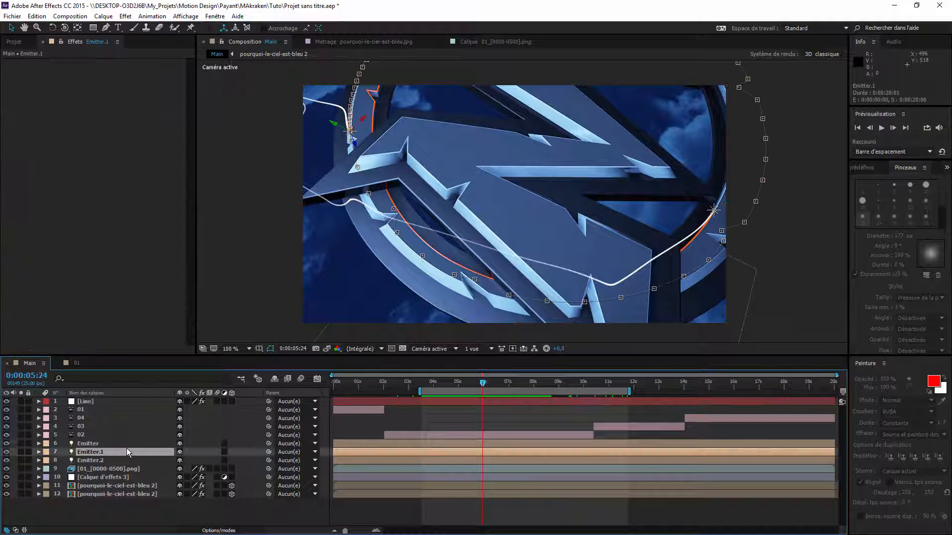
pyautogui.click(124, 446)
pyautogui.press('Return')
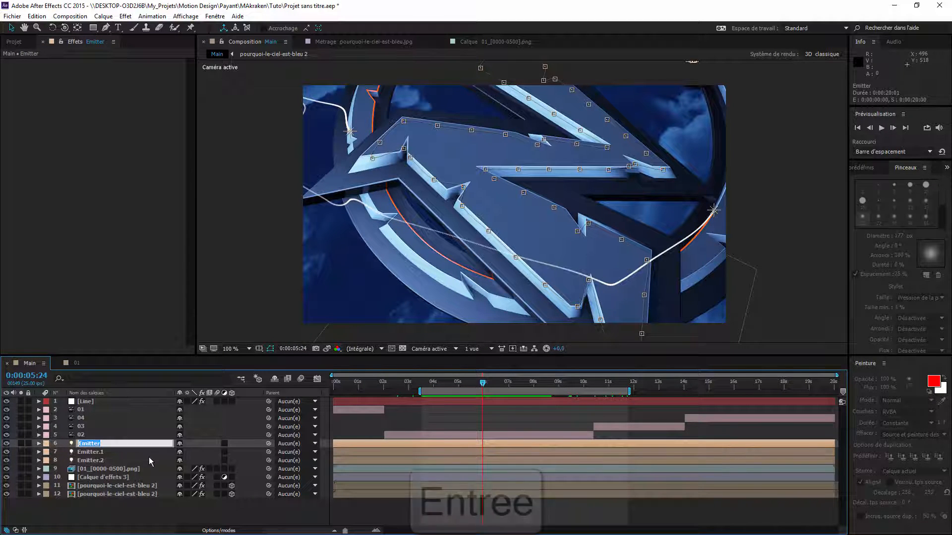
pyautogui.write('M')
pyautogui.press('Return')
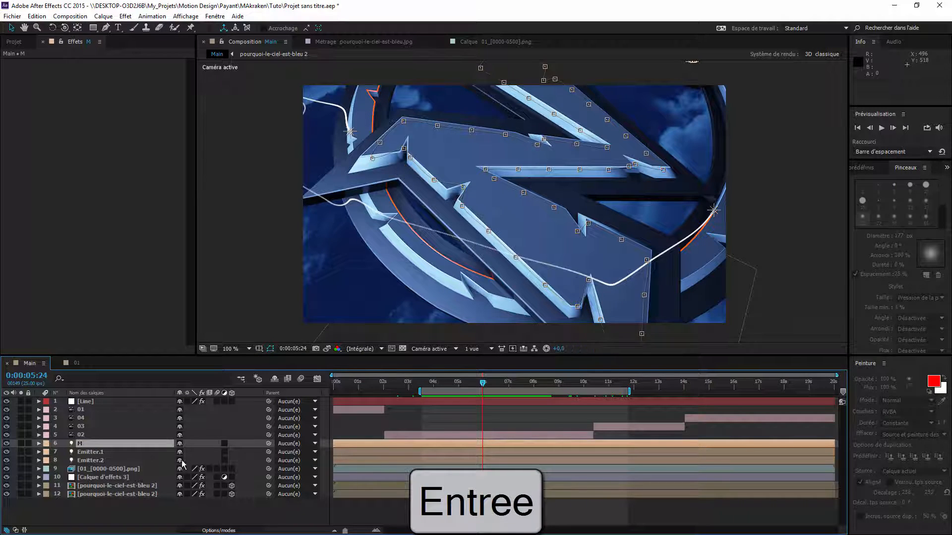
# Check the Line layer's trails around 0:00:06:20 in Main, then inspect the 02_object_1 and 02_ao render passes from the project.
pyautogui.click(129, 403)
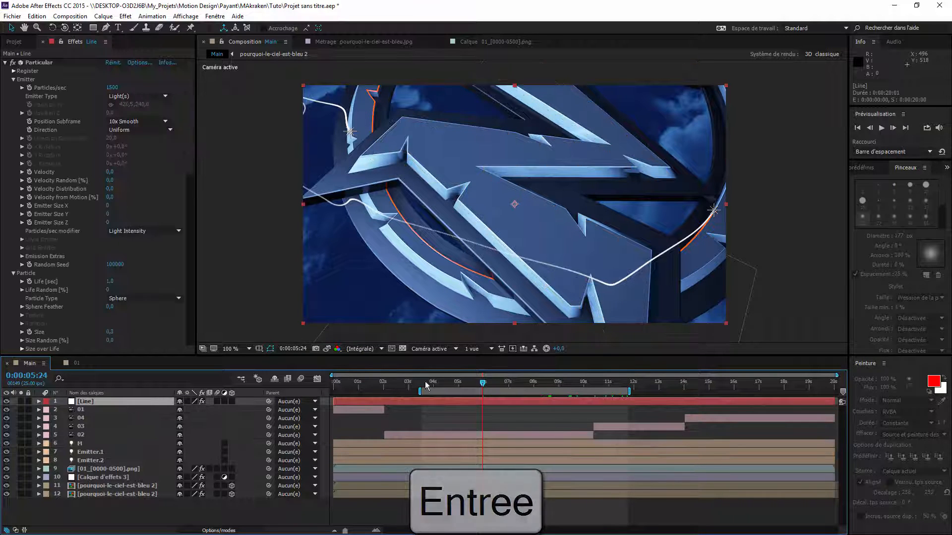
pyautogui.moveTo(510, 381)
pyautogui.mouseDown()
pyautogui.moveTo(529, 385)
pyautogui.moveTo(503, 384)
pyautogui.mouseUp()
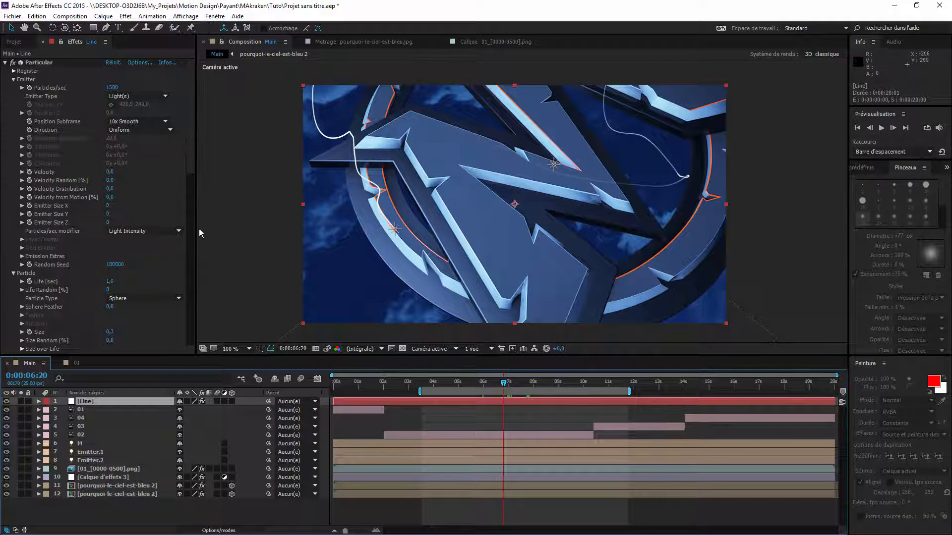
pyautogui.click(24, 44)
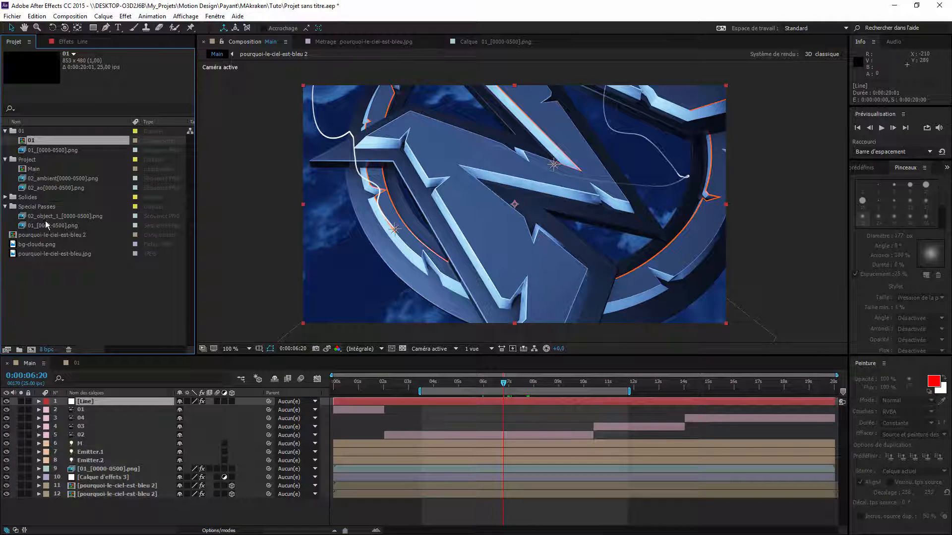
pyautogui.doubleClick(65, 216)
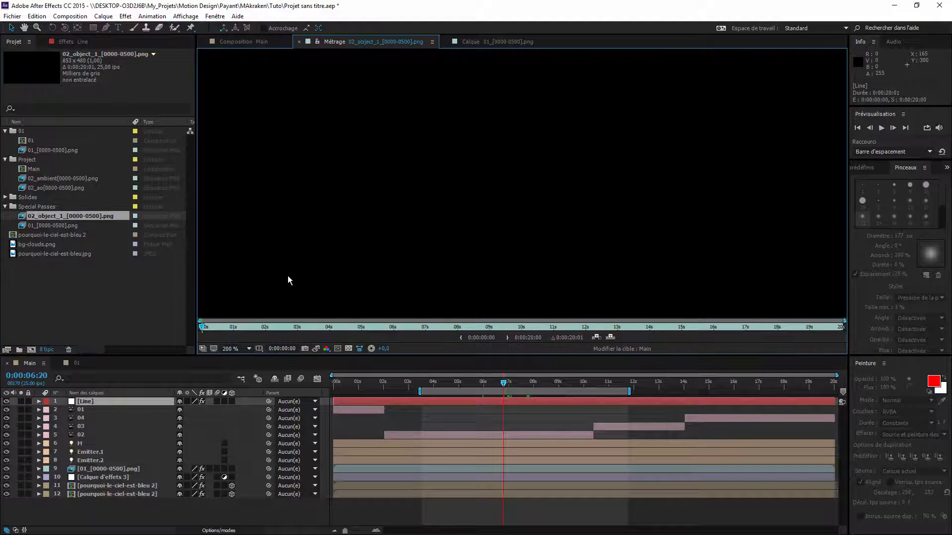
pyautogui.moveTo(284, 326); pyautogui.dragTo(541, 325)
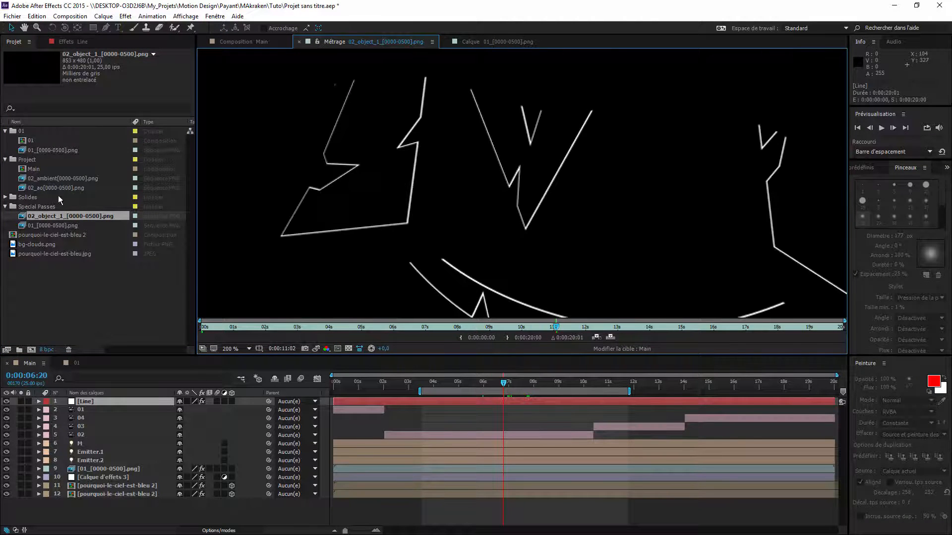
pyautogui.doubleClick(72, 188)
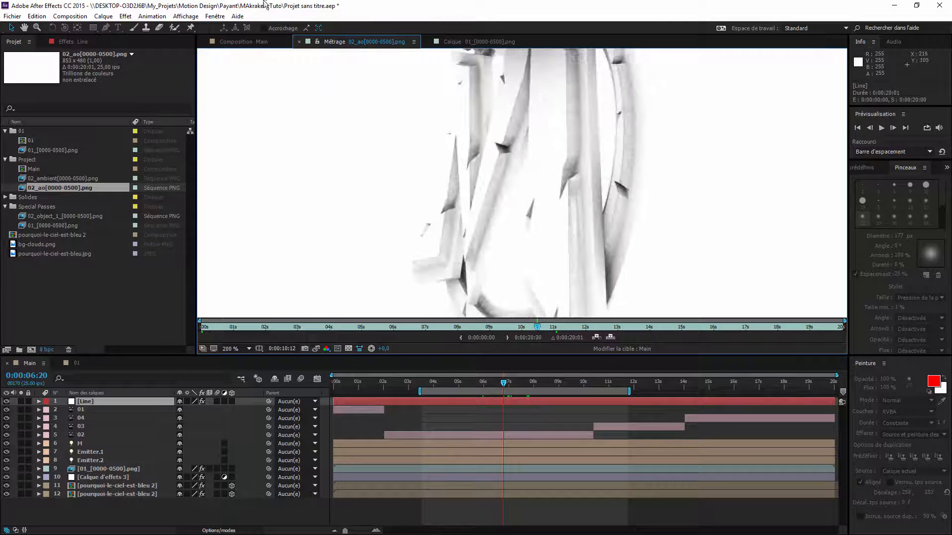
# Examine the white line mask of the 02_object_1 pass around 0:00:09:13, then return to Main at 0:00:07:15.
pyautogui.click(243, 42)
pyautogui.click(52, 225)
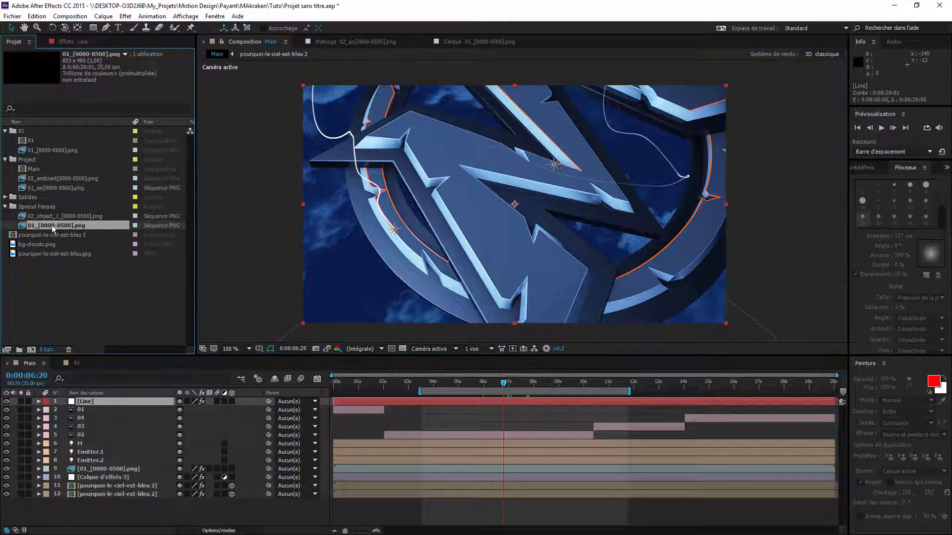
pyautogui.doubleClick(88, 216)
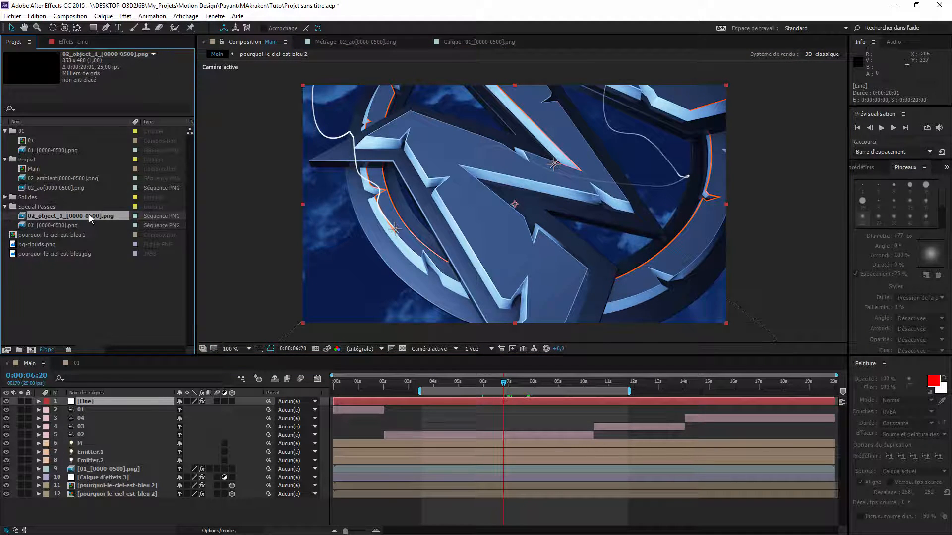
pyautogui.moveTo(436, 326); pyautogui.dragTo(505, 326)
pyautogui.press(',')
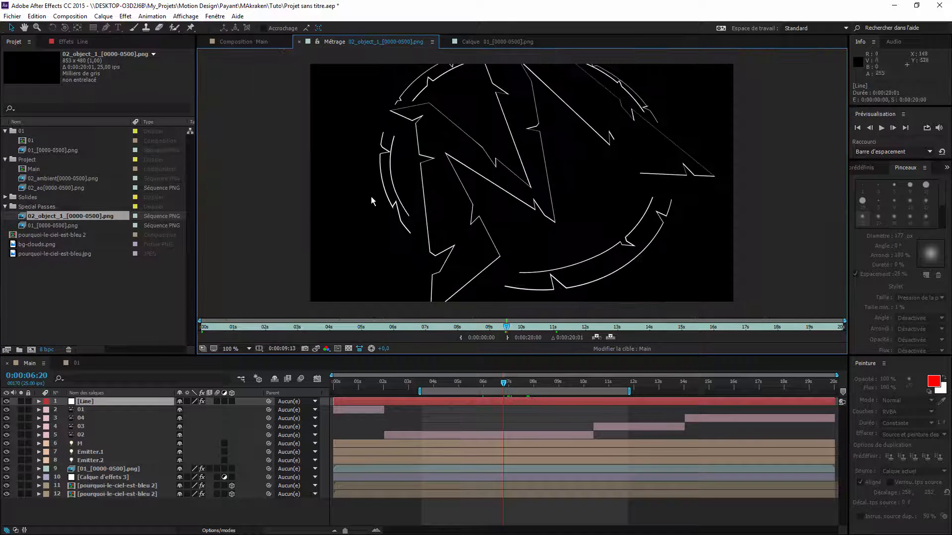
pyautogui.click(247, 41)
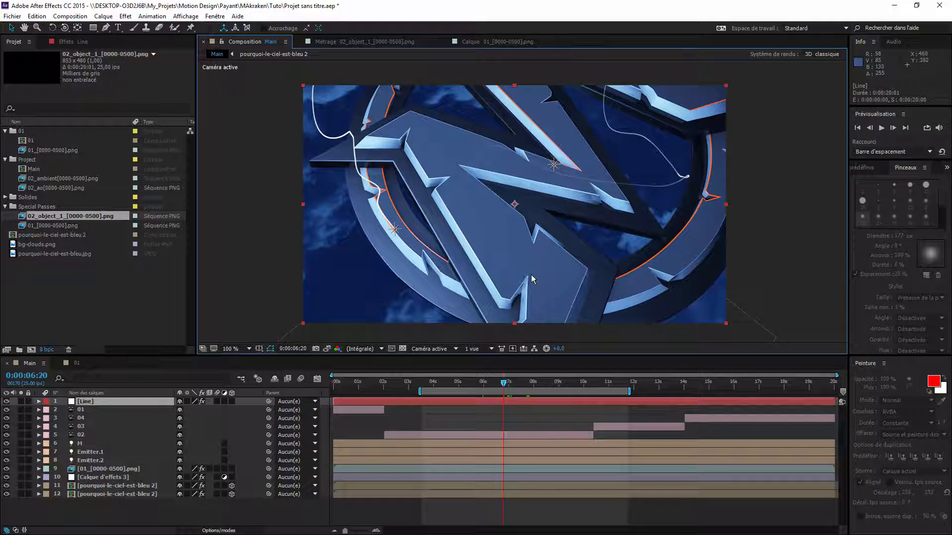
pyautogui.click(524, 384)
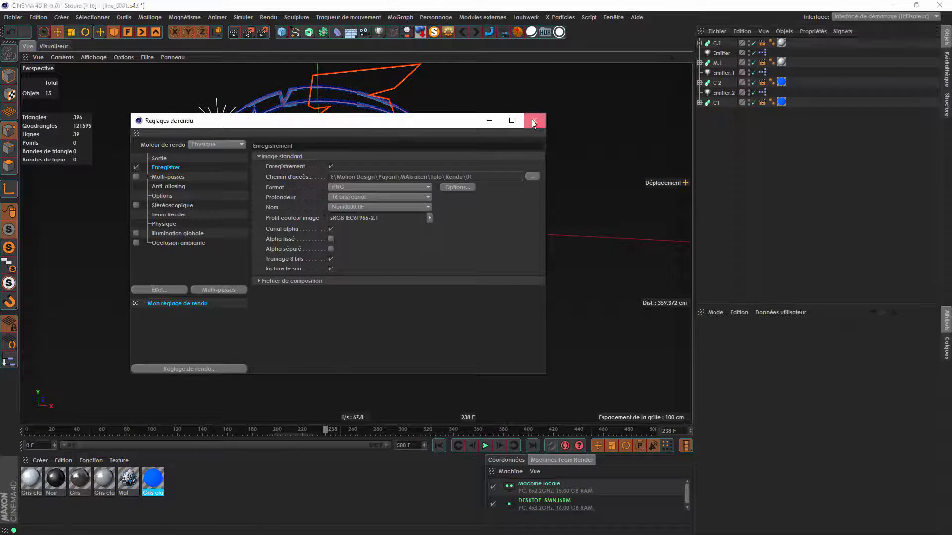
# Switch to Cinema 4D, close the render settings and open the recent scene Final_0001.c4d.
pyautogui.click(558, 121)
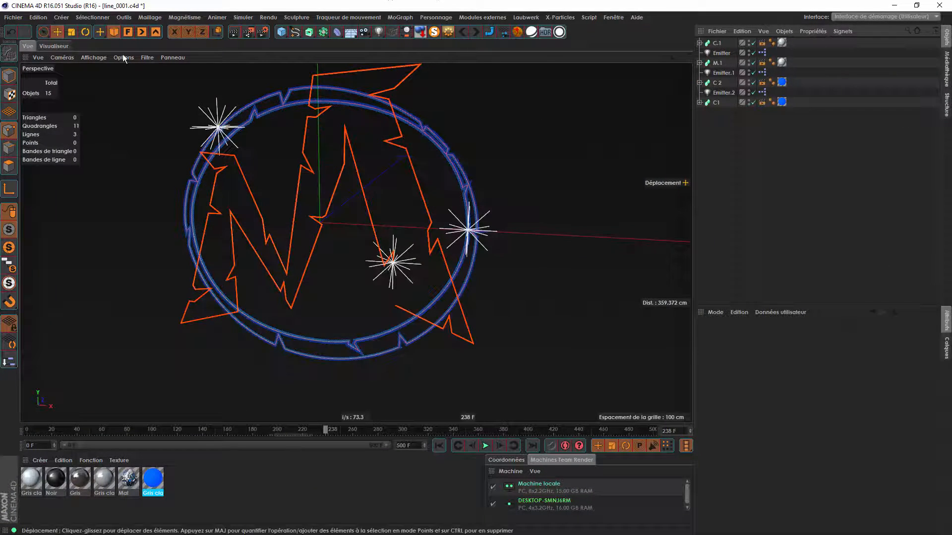
pyautogui.click(13, 18)
pyautogui.moveTo(93, 200)
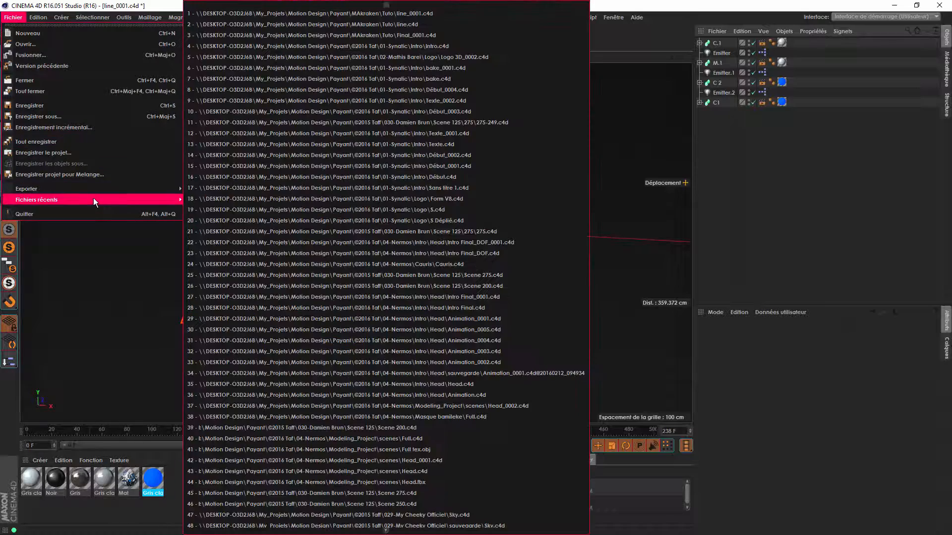
pyautogui.click(303, 34)
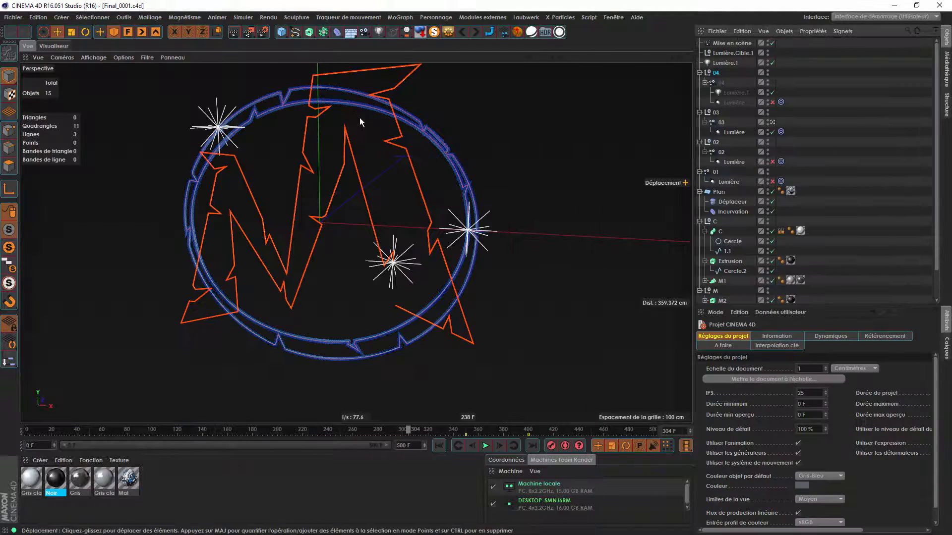
# Delete all five materials from the Final_0001 scene and remove the Plan object behind the logo.
pyautogui.moveTo(152, 494); pyautogui.dragTo(2, 452)
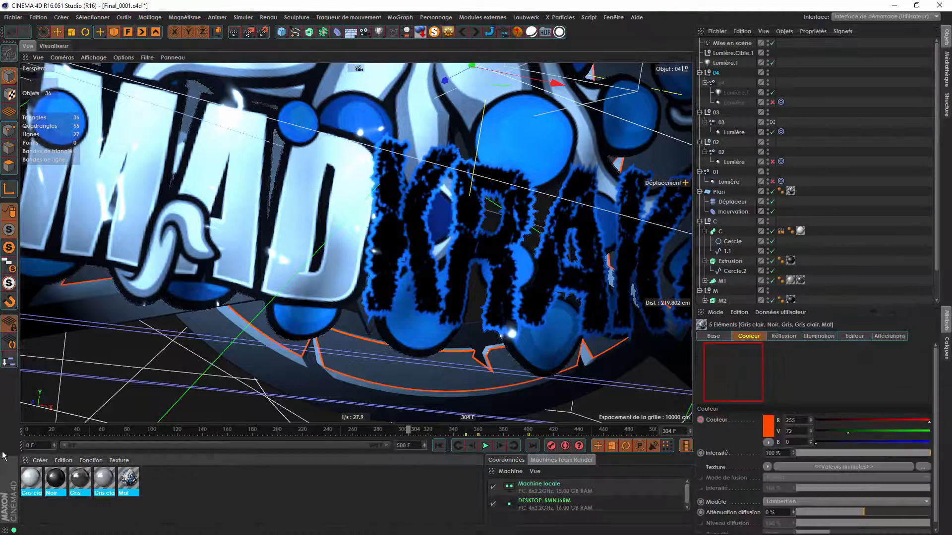
pyautogui.press('Delete')
pyautogui.click(487, 210)
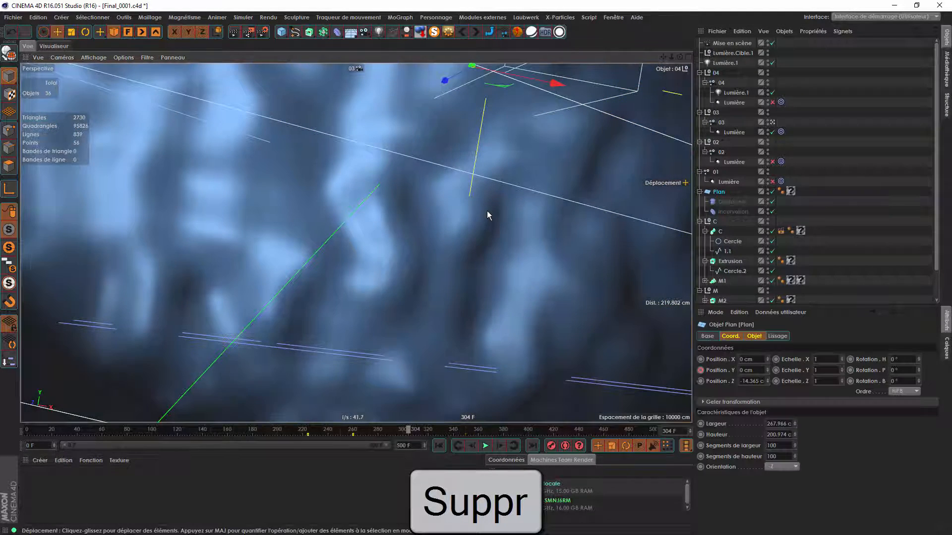
pyautogui.press('Delete')
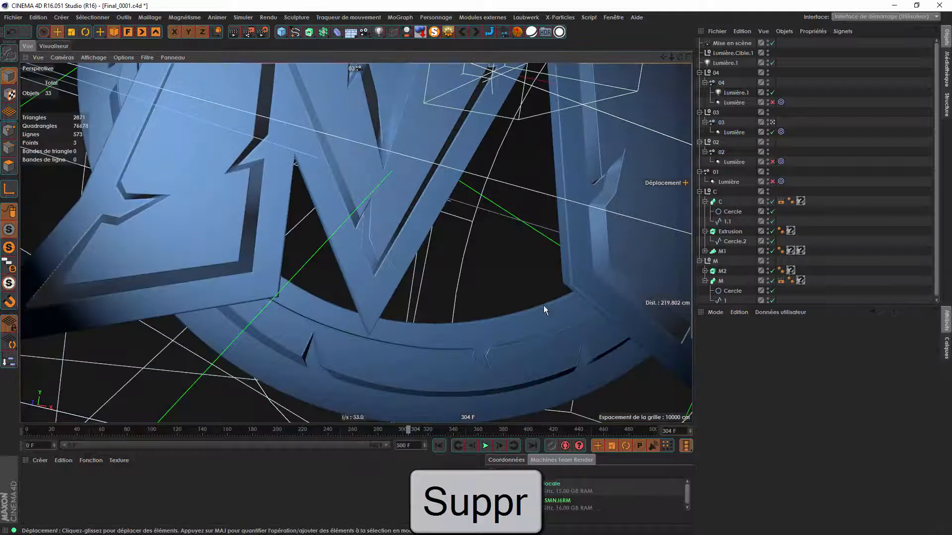
# Delete all the lights in the scene, both those nested under cameras 01 to 04 and the separate Lumière.1.
pyautogui.click(735, 162)
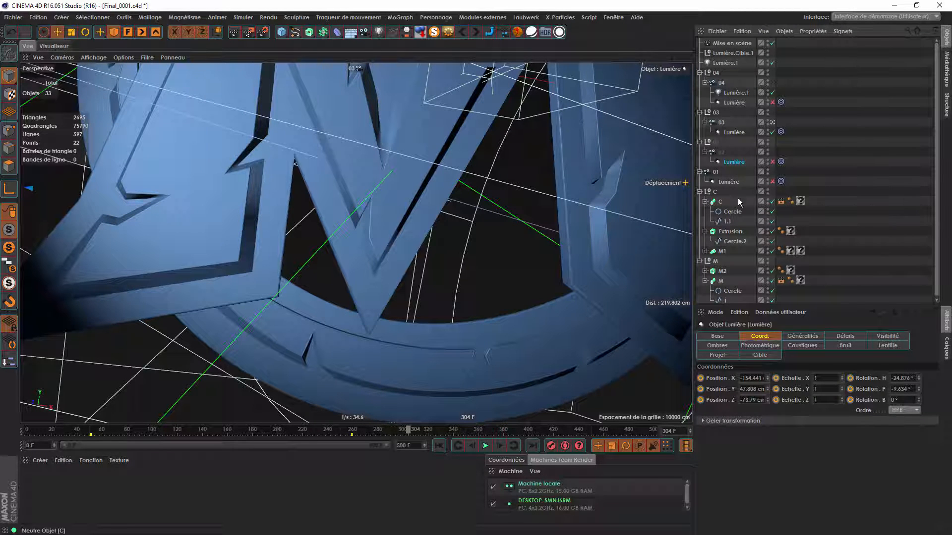
pyautogui.moveTo(736, 190); pyautogui.dragTo(742, 83)
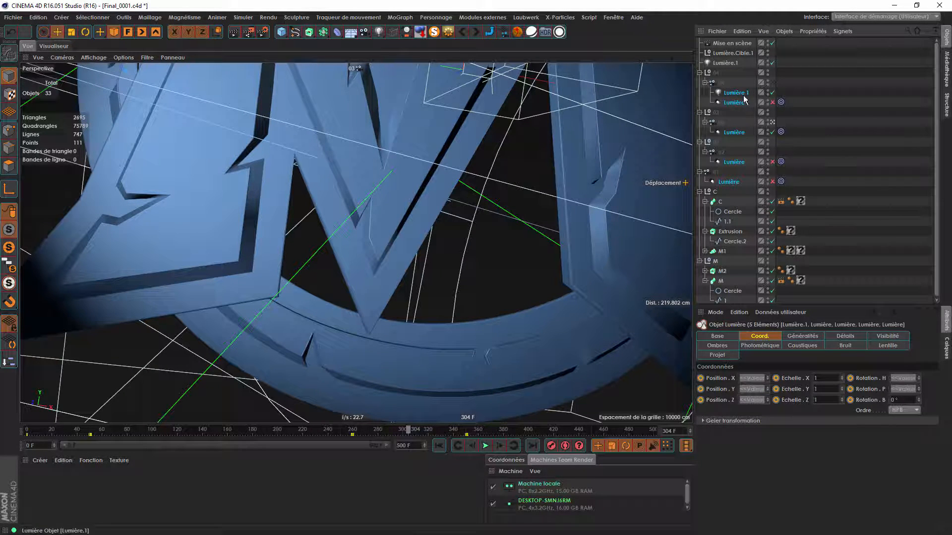
pyautogui.press('Delete')
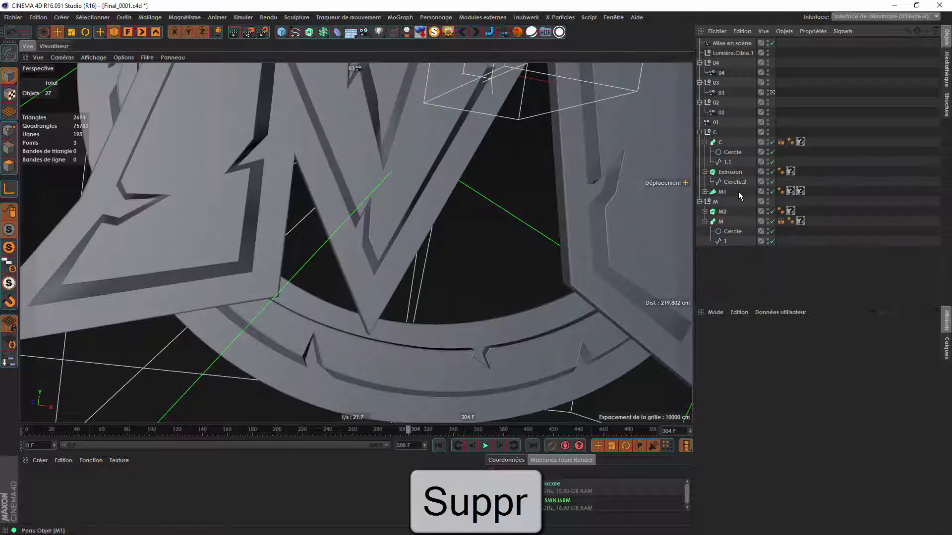
# Set the render engine to Rendu complet and the anti-aliasing to Géométrie in the render settings.
pyautogui.click(263, 32)
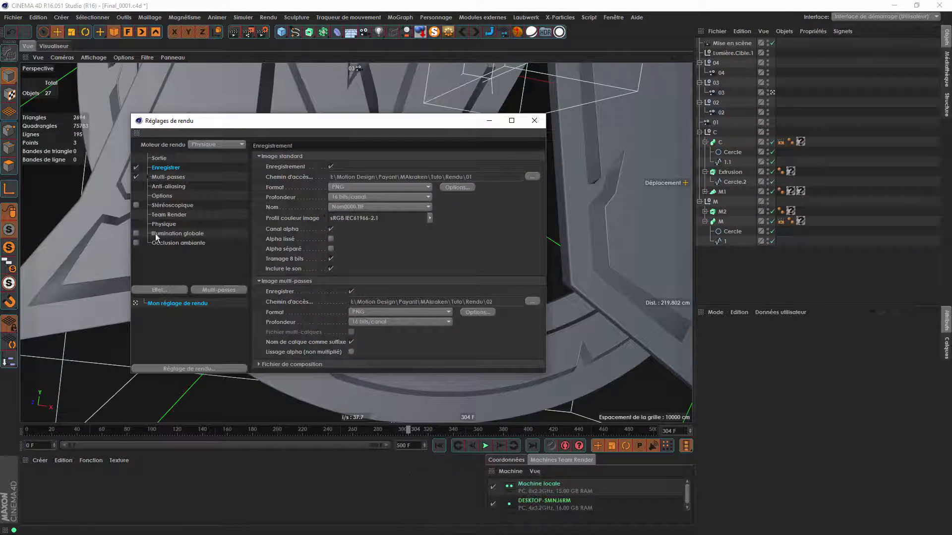
pyautogui.click(162, 225)
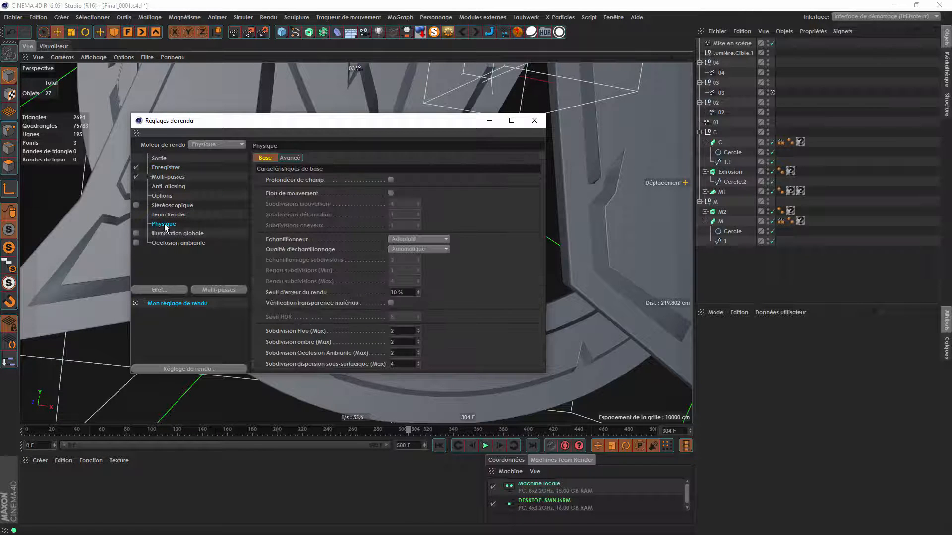
pyautogui.click(171, 184)
pyautogui.click(217, 144)
pyautogui.click(206, 152)
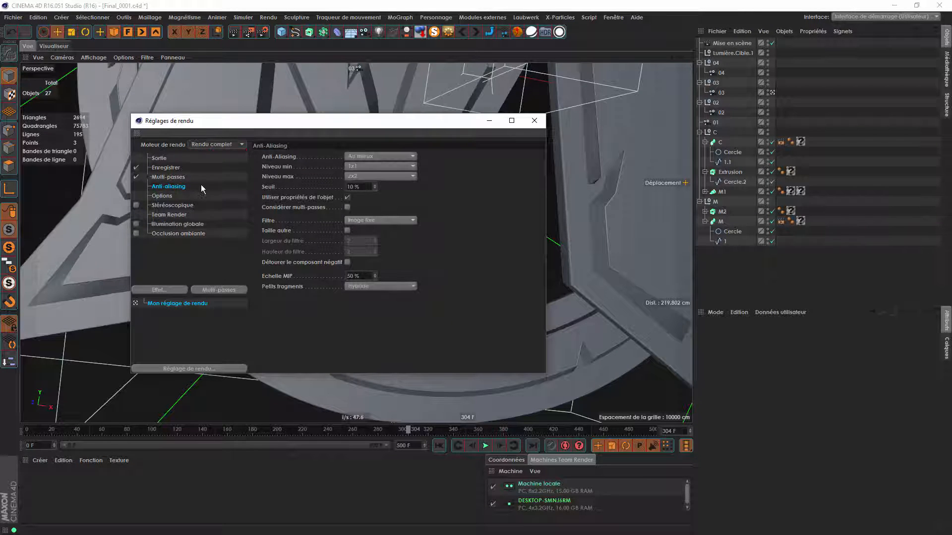
pyautogui.click(361, 156)
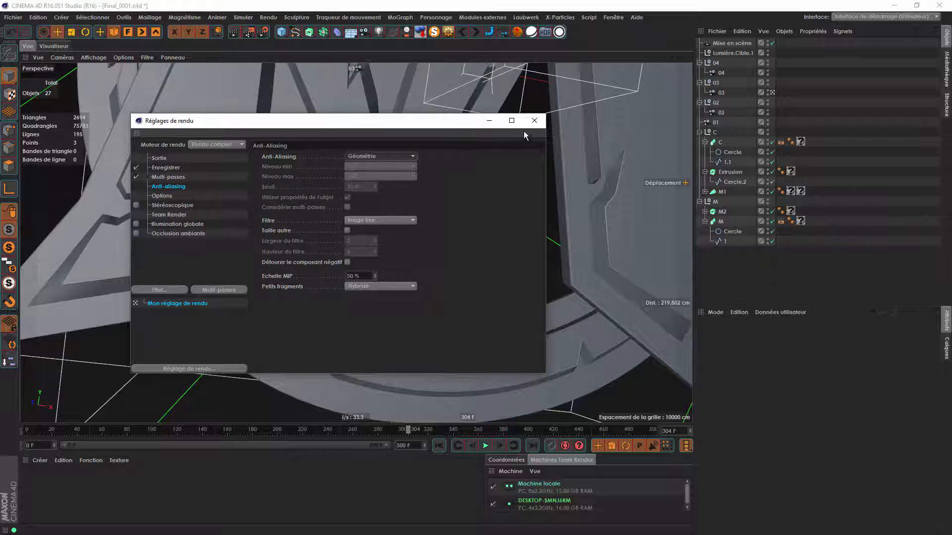
pyautogui.click(534, 121)
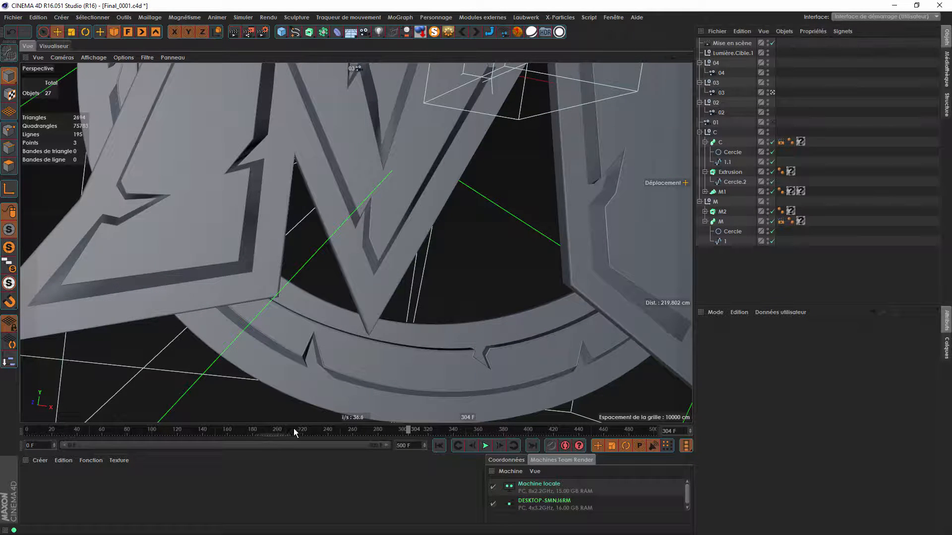
# Scrub the Cinema 4D scene to about frame 235, then switch to After Effects and move Main's current time to 0:00:05:06.
pyautogui.moveTo(296, 428); pyautogui.dragTo(338, 424)
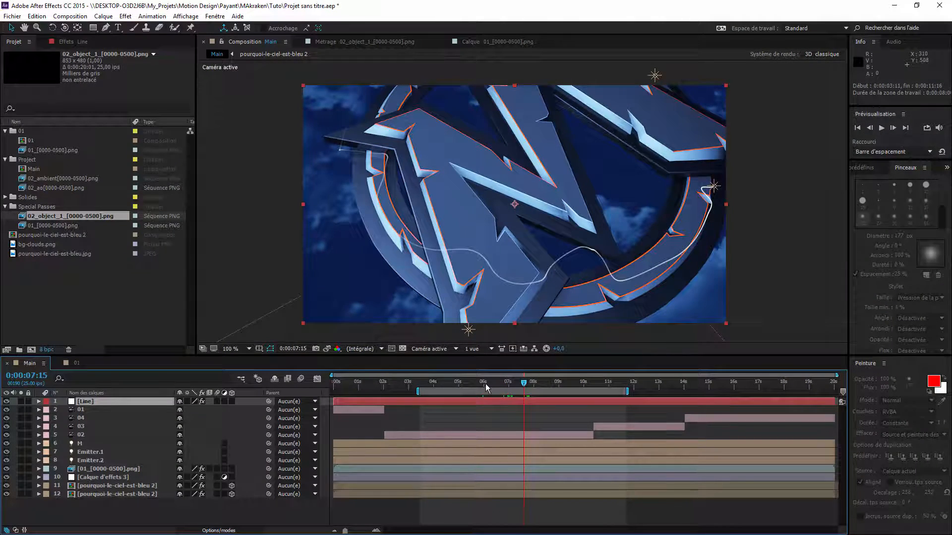
pyautogui.moveTo(485, 388); pyautogui.dragTo(464, 399)
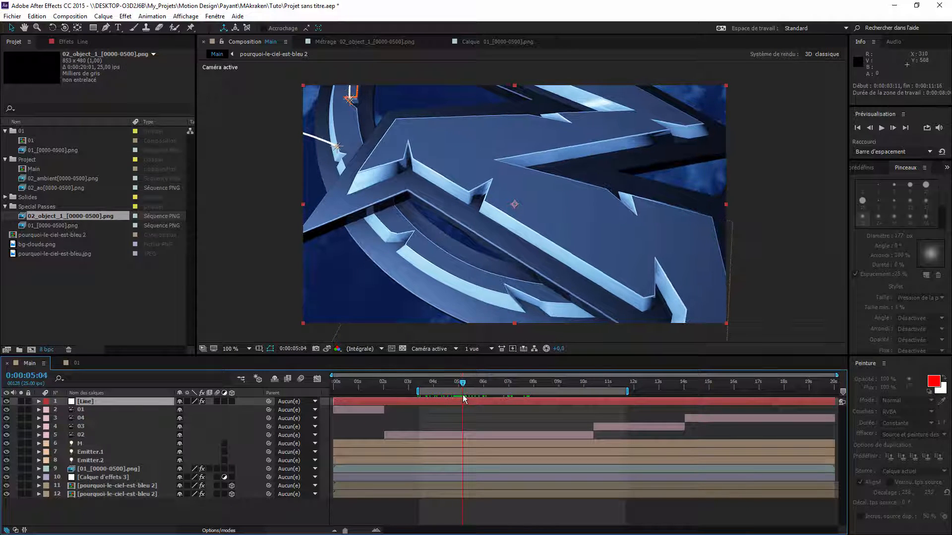
pyautogui.click(893, 128)
pyautogui.click(893, 128)
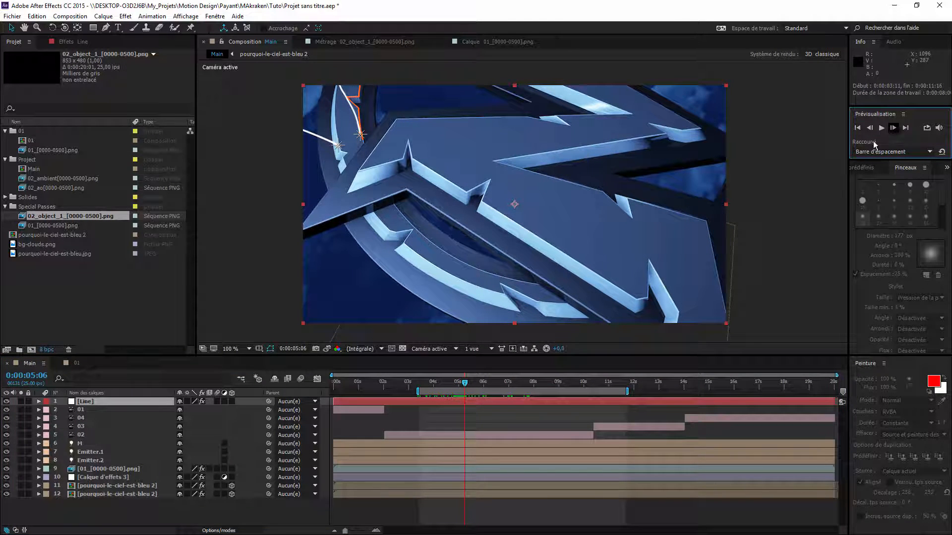
# Display Main's time in frames and follow the light trails from frame 131 to frame 216.
pyautogui.keyDown('ctrl'); pyautogui.click(36, 380); pyautogui.keyUp('ctrl')
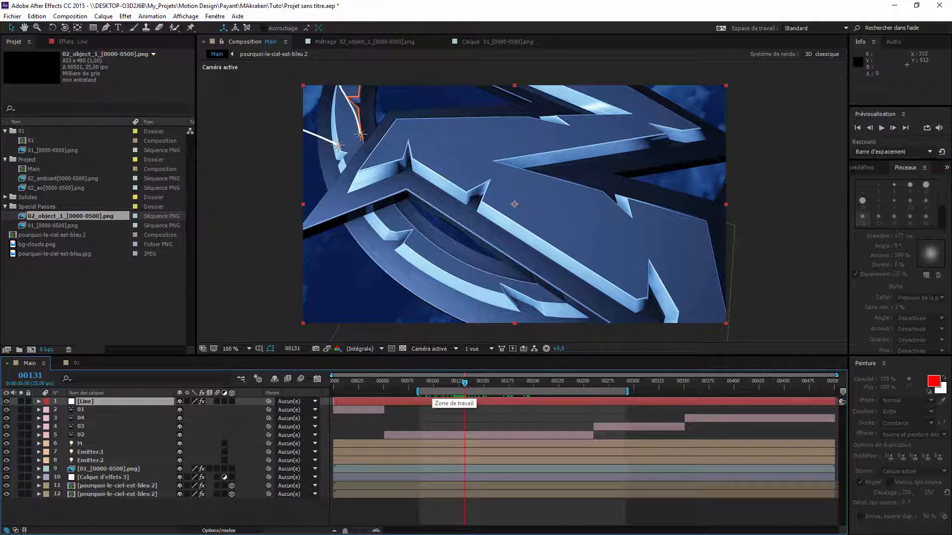
pyautogui.moveTo(465, 383); pyautogui.dragTo(551, 375)
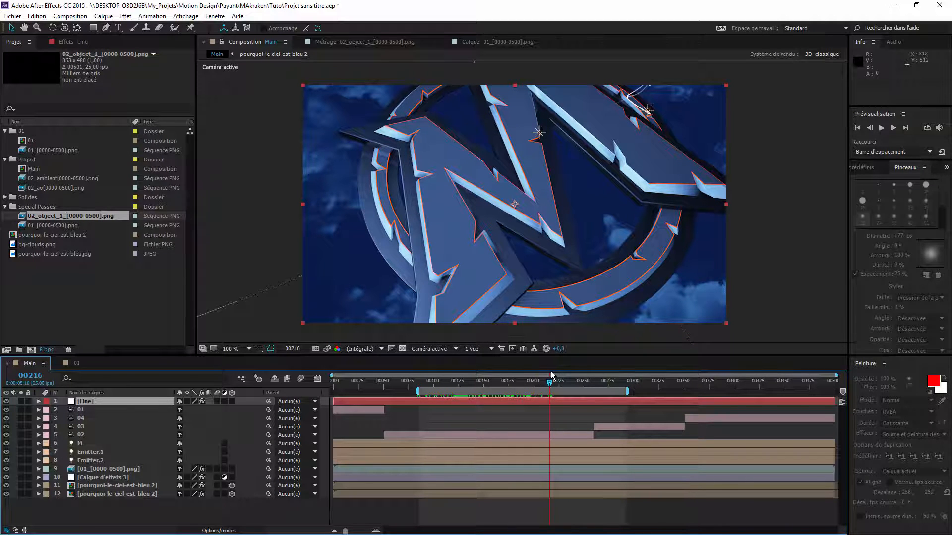
pyautogui.press('space')
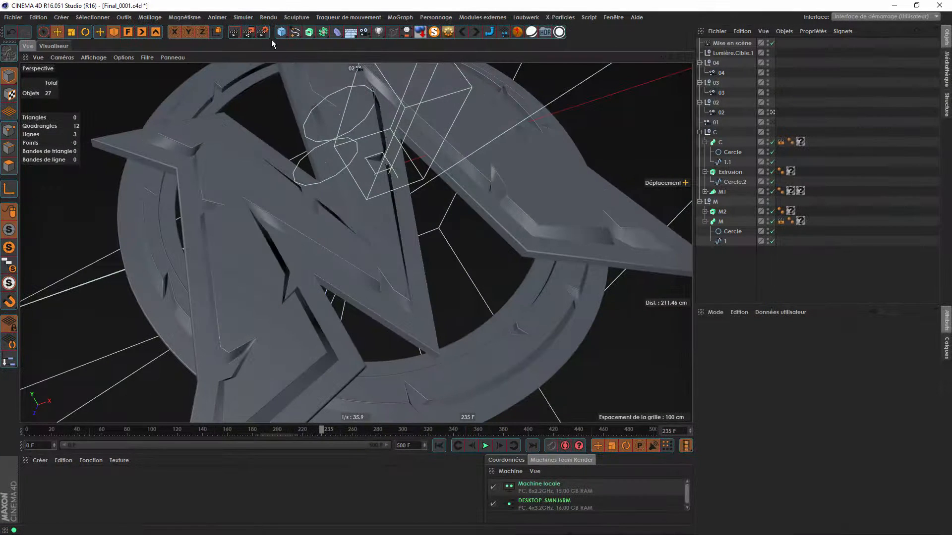
# Switch to Cinema 4D and set the render output range from frame 131 to frame 216.
pyautogui.click(265, 39)
pyautogui.click(158, 158)
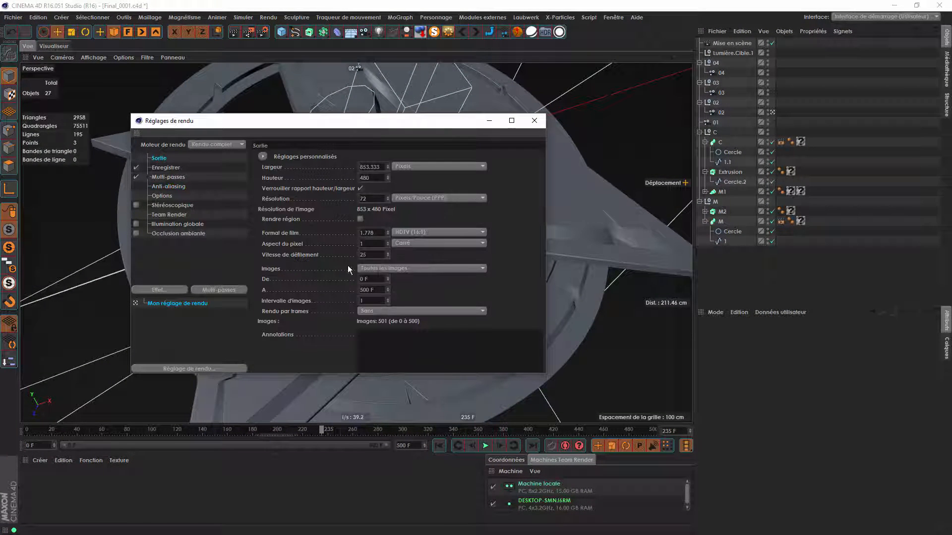
pyautogui.write('131')
pyautogui.write('216')
# Disable all existing multi-pass channels, including Occlusion ambiante, Éclairage ambiant and Masque d'Objet, and add a Masque d'objet pass with group ID 1.
pyautogui.click(147, 176)
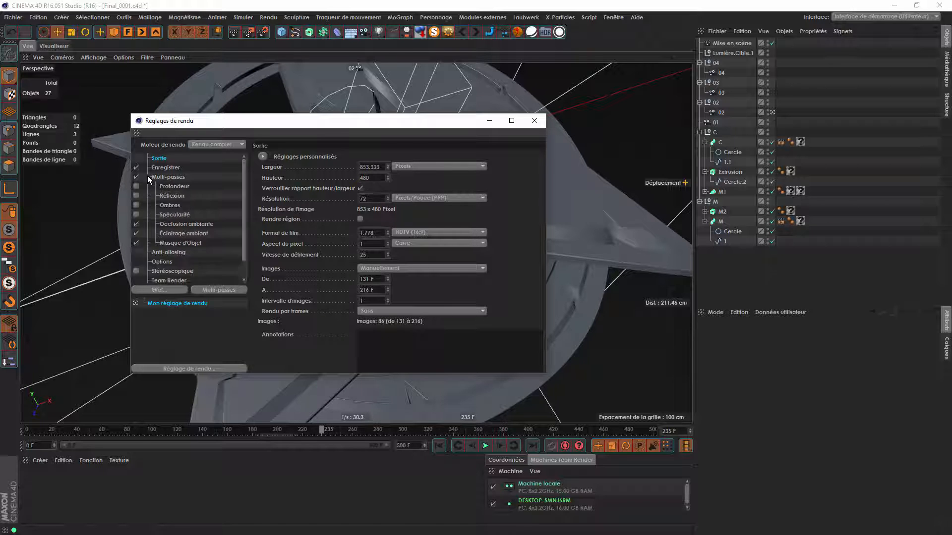
pyautogui.click(148, 176)
pyautogui.click(149, 177)
pyautogui.click(136, 243)
pyautogui.click(136, 233)
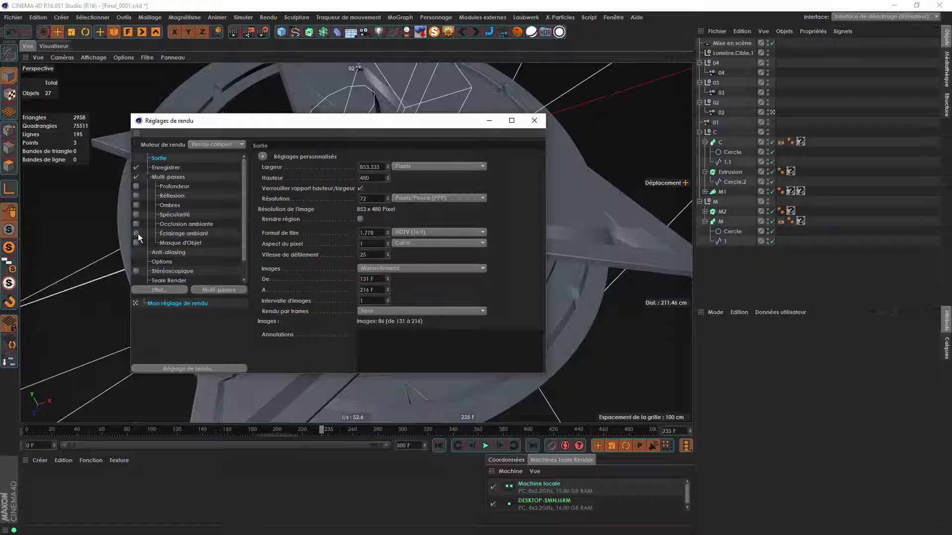
pyautogui.click(227, 290)
pyautogui.click(276, 312)
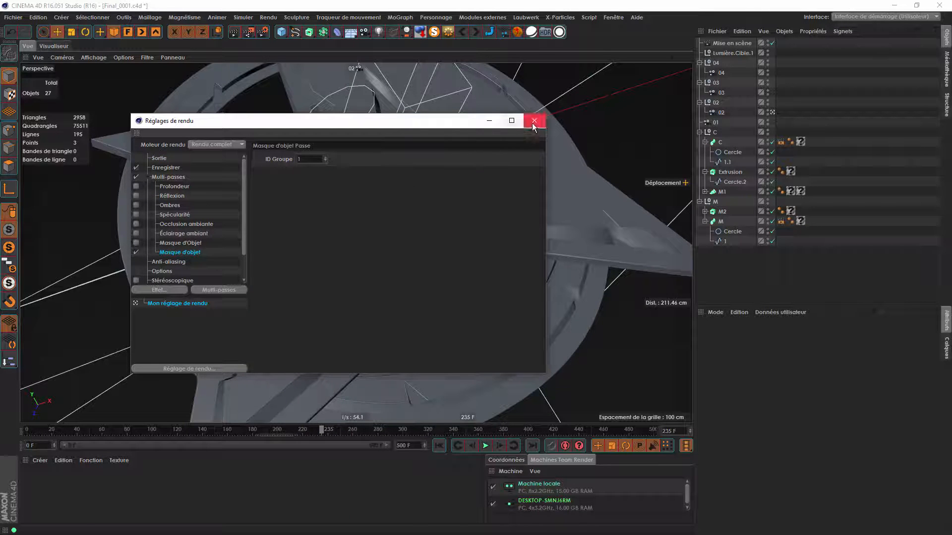
# Add a Rendu tag to the M null object and enable object mask 2 on it.
pyautogui.click(533, 122)
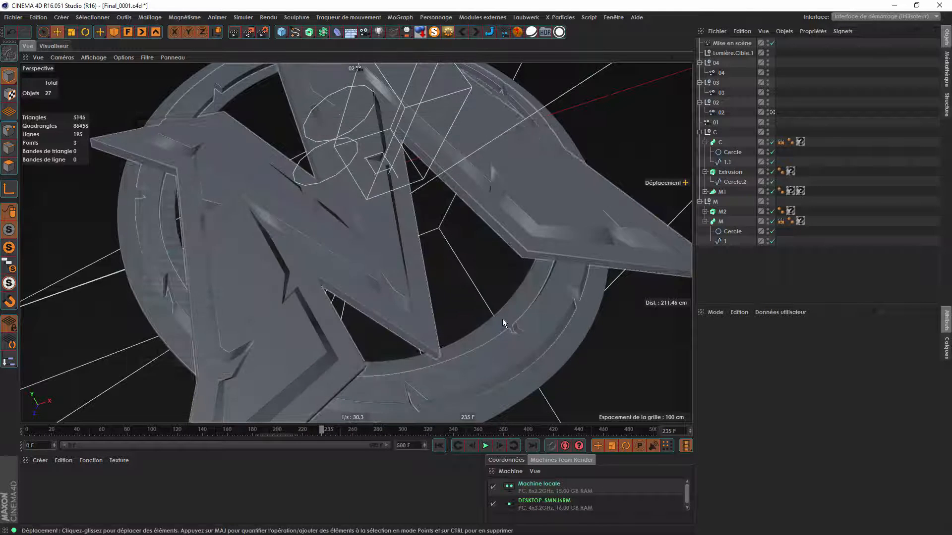
pyautogui.click(553, 246)
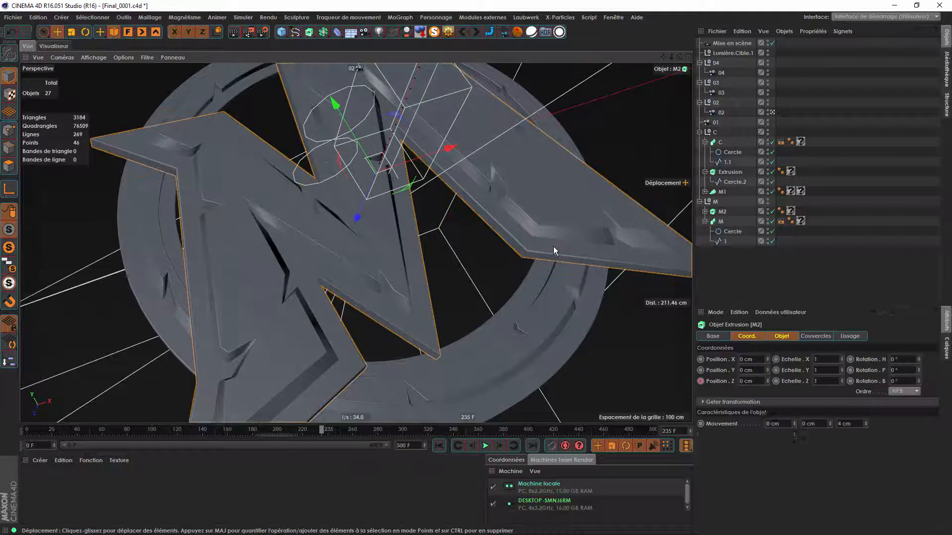
pyautogui.click(720, 222)
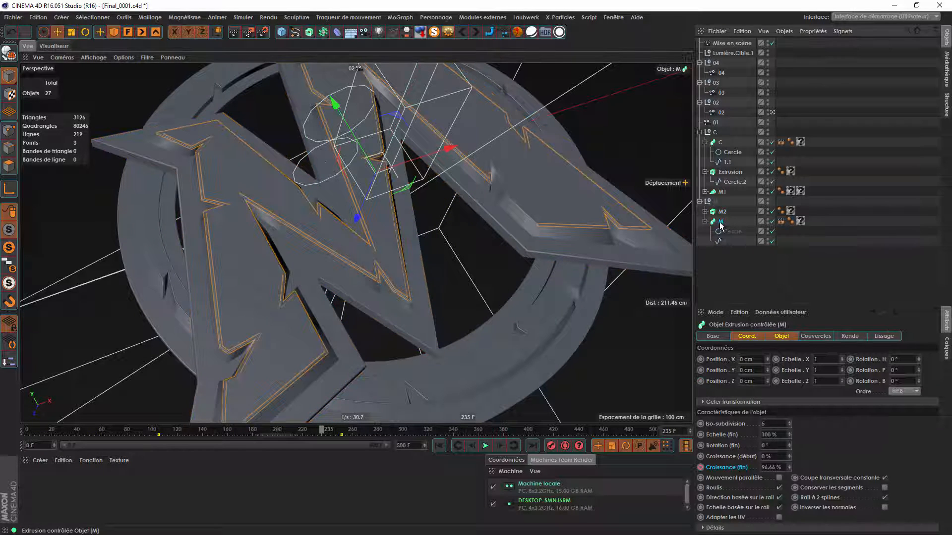
pyautogui.click(716, 201)
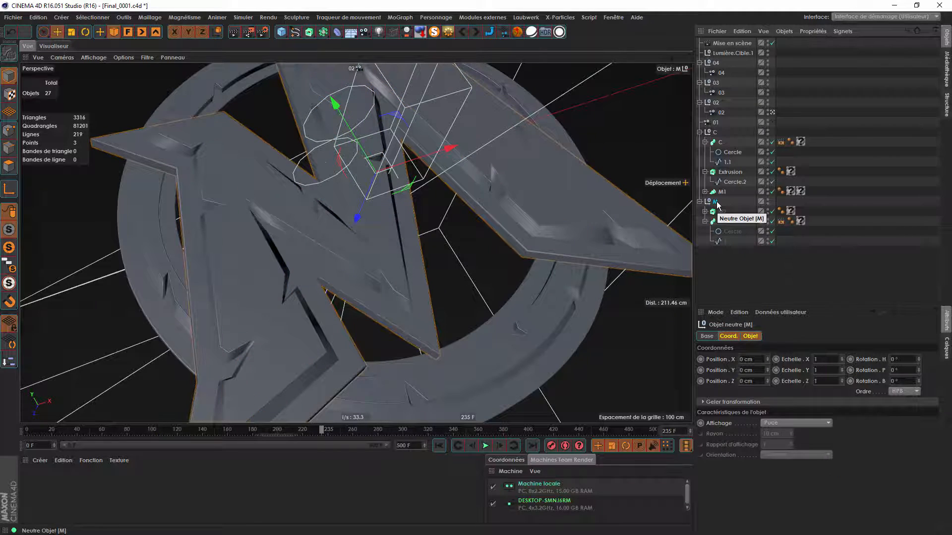
pyautogui.rightClick(716, 204)
pyautogui.moveTo(754, 127)
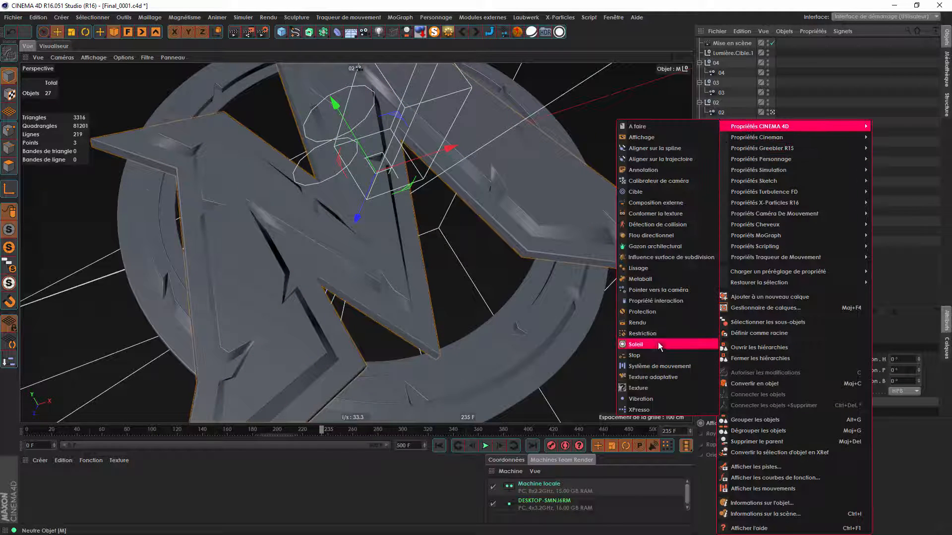
pyautogui.click(653, 322)
pyautogui.click(877, 336)
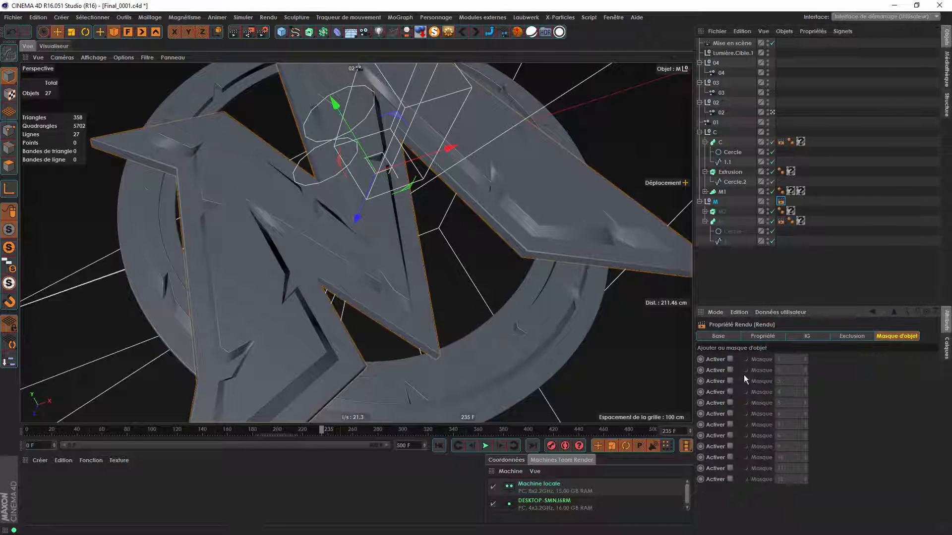
pyautogui.click(729, 370)
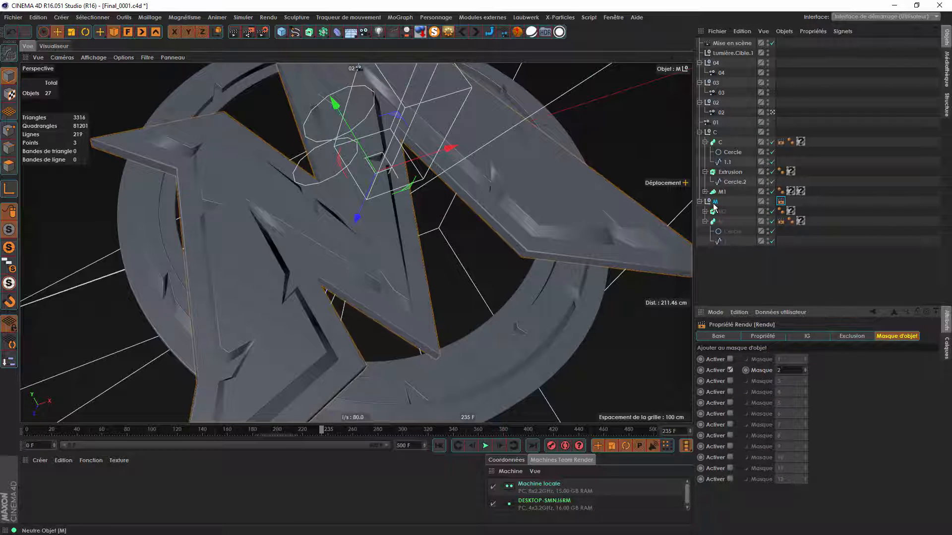
# Hide and show the M group to check which logo parts it contains.
pyautogui.click(767, 200)
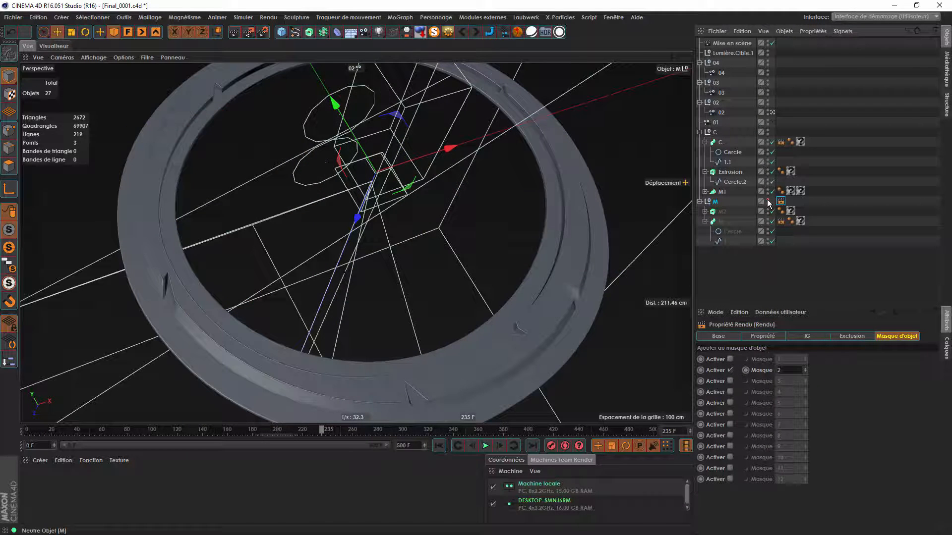
pyautogui.click(767, 201)
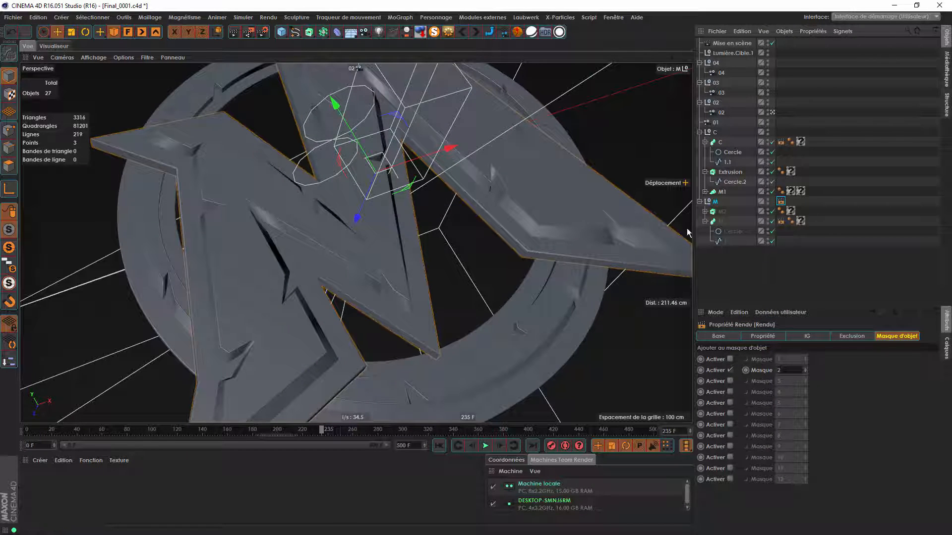
pyautogui.click(551, 248)
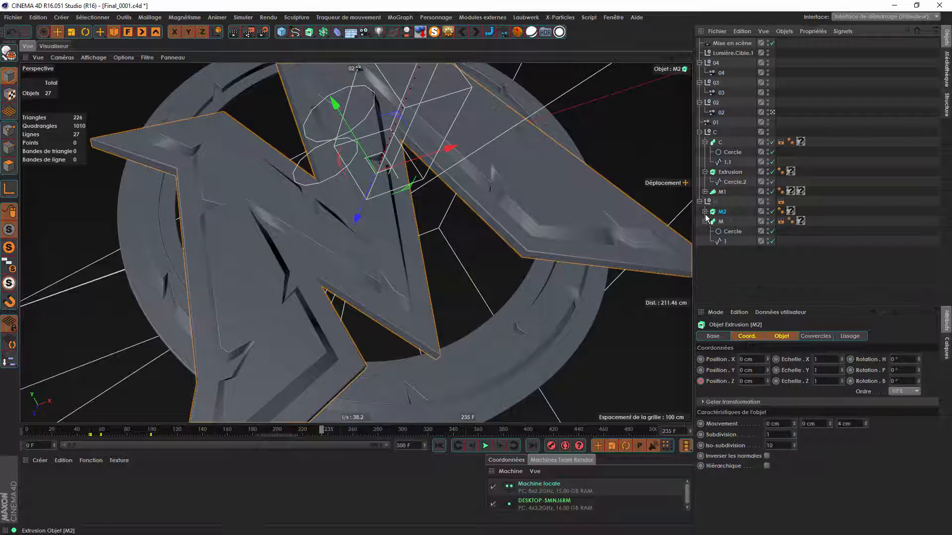
pyautogui.click(724, 257)
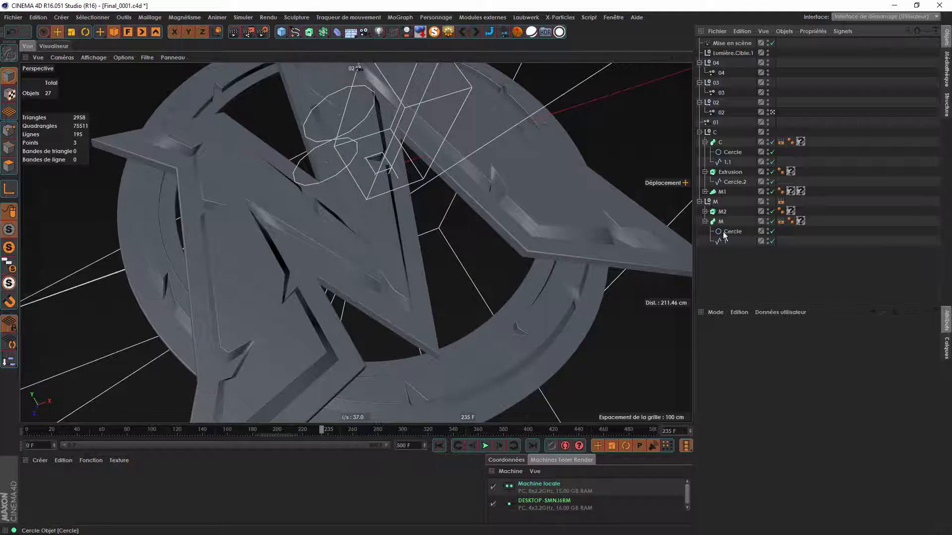
# Delete the Rendu tag from the M sweep inside the M group and check the mask setting on the group's own tag.
pyautogui.click(781, 221)
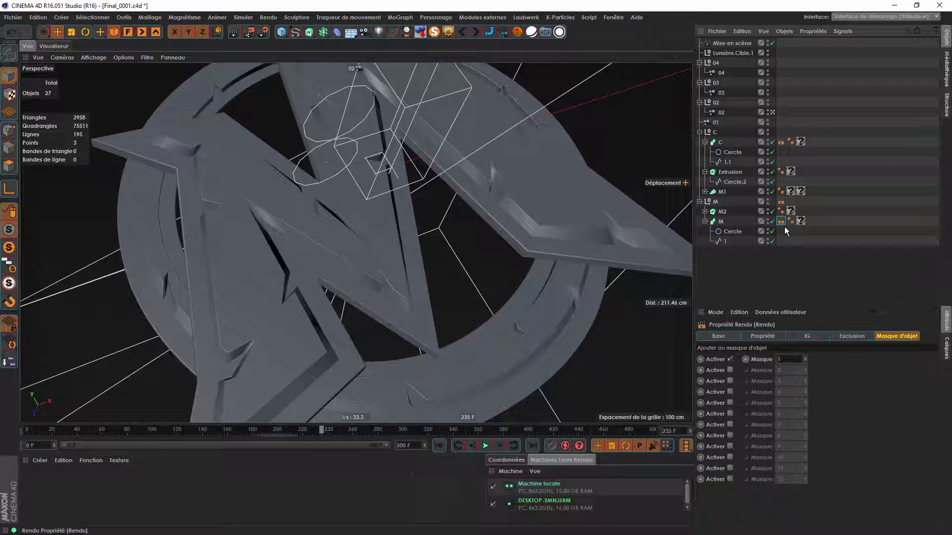
pyautogui.press('Delete')
pyautogui.click(705, 211)
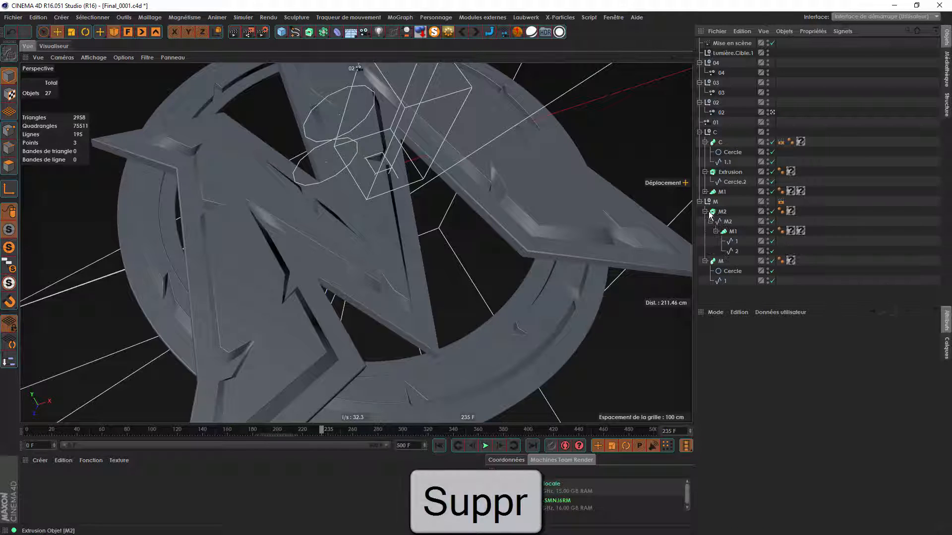
pyautogui.click(705, 211)
pyautogui.click(781, 201)
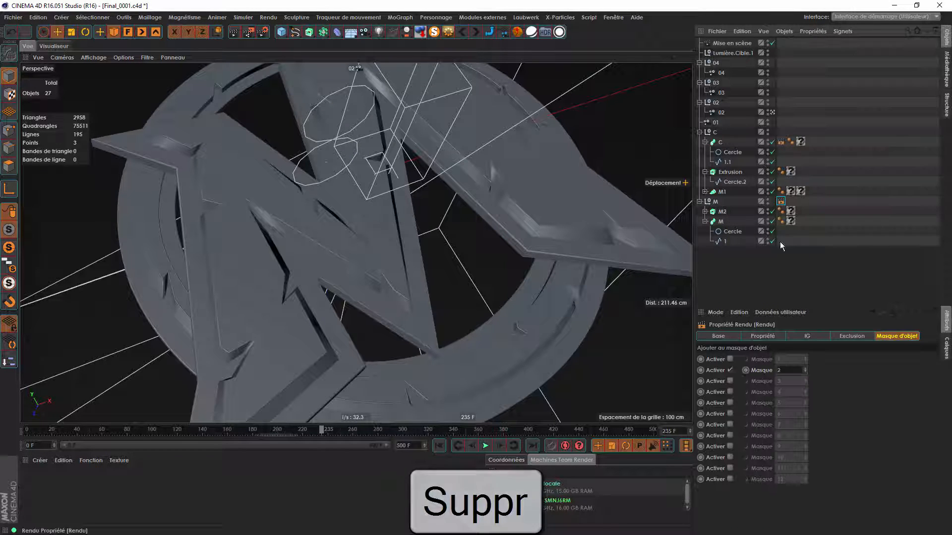
pyautogui.click(729, 370)
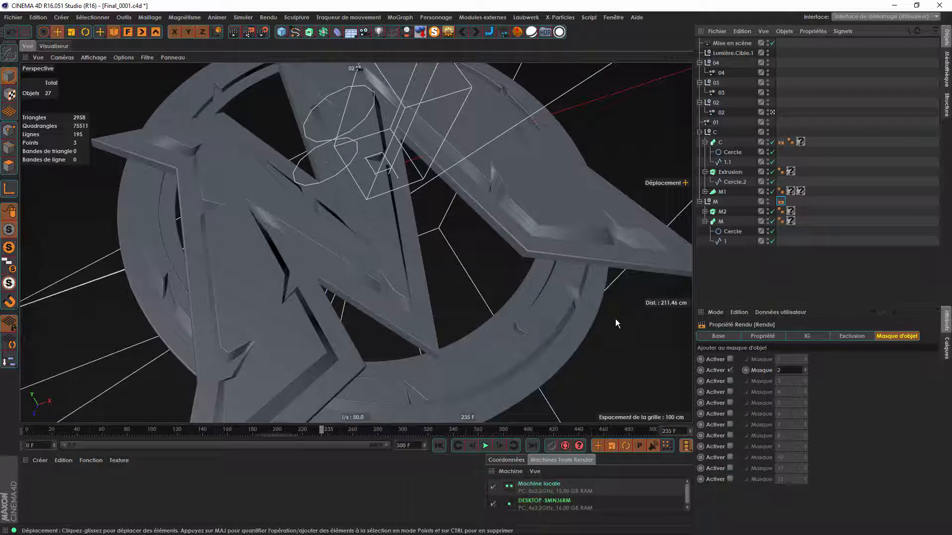
pyautogui.click(683, 211)
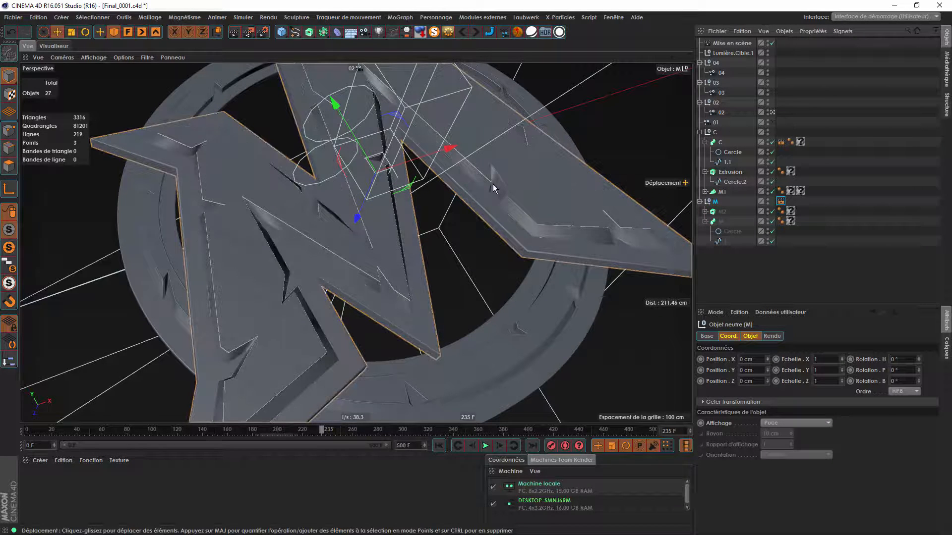
pyautogui.click(751, 270)
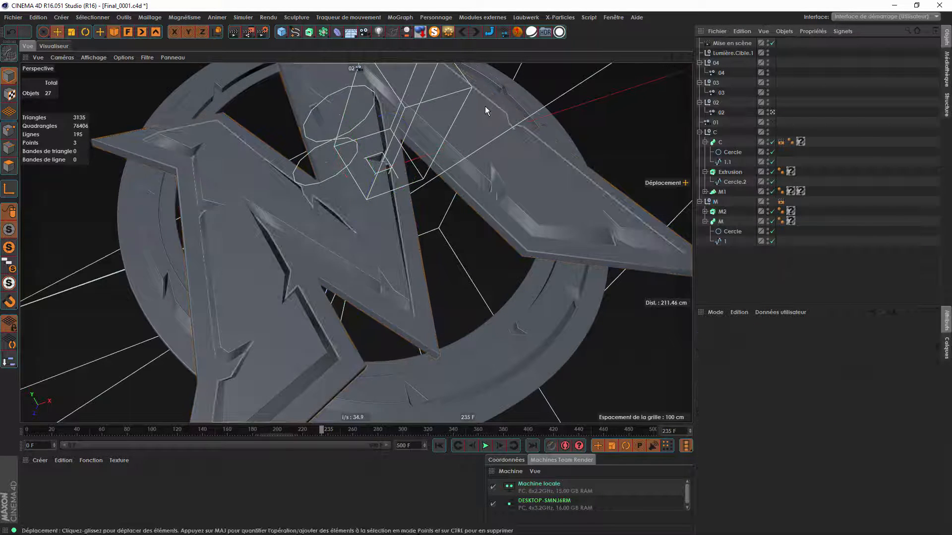
# Turn off saving of the standard image in the render settings and check the multi-pass save path and output frame range.
pyautogui.click(260, 33)
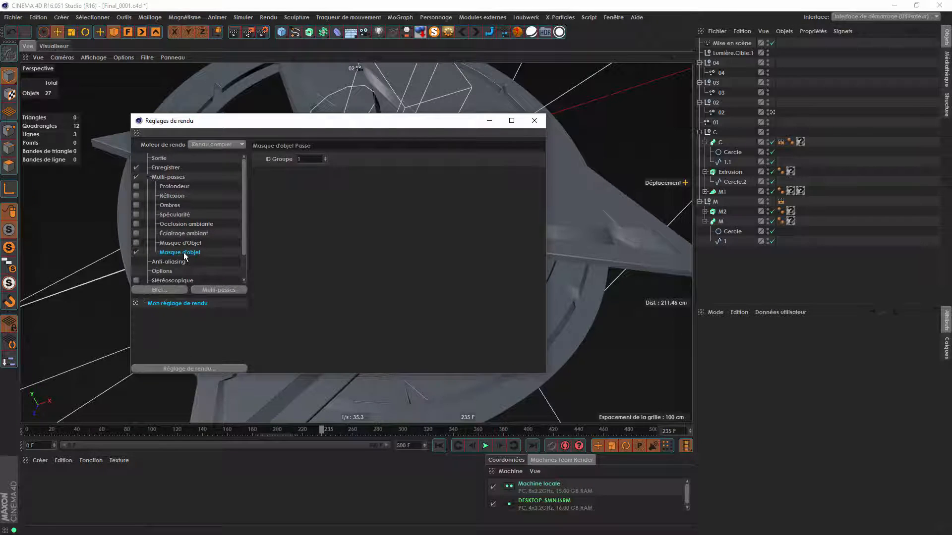
pyautogui.click(168, 168)
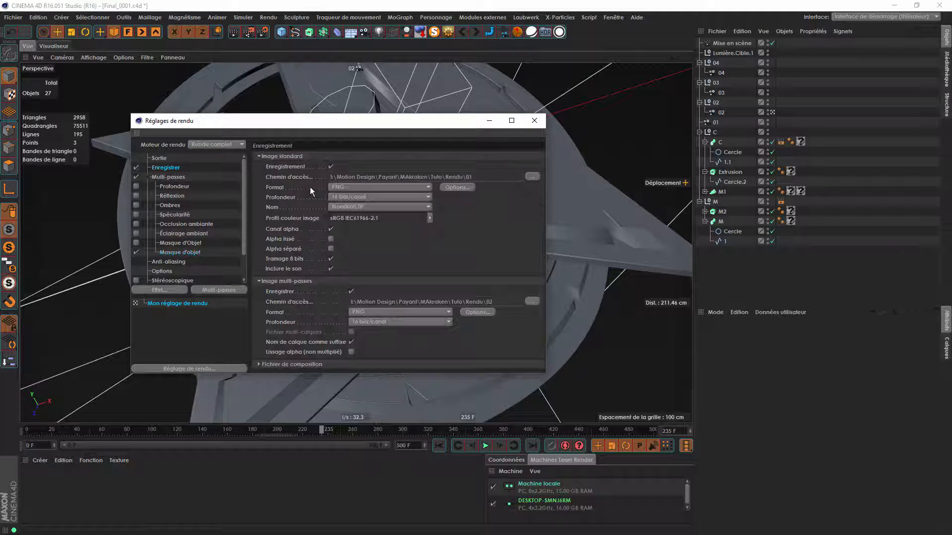
pyautogui.click(330, 167)
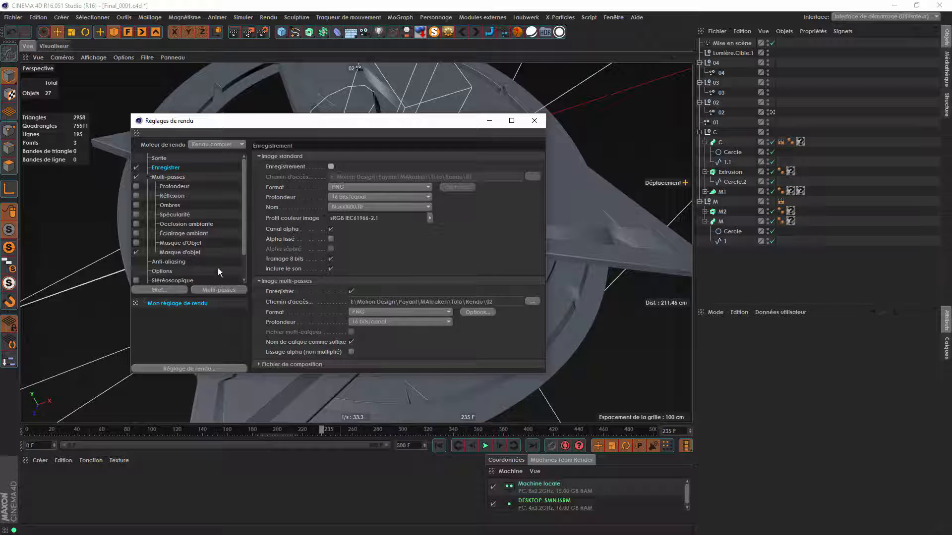
pyautogui.click(224, 252)
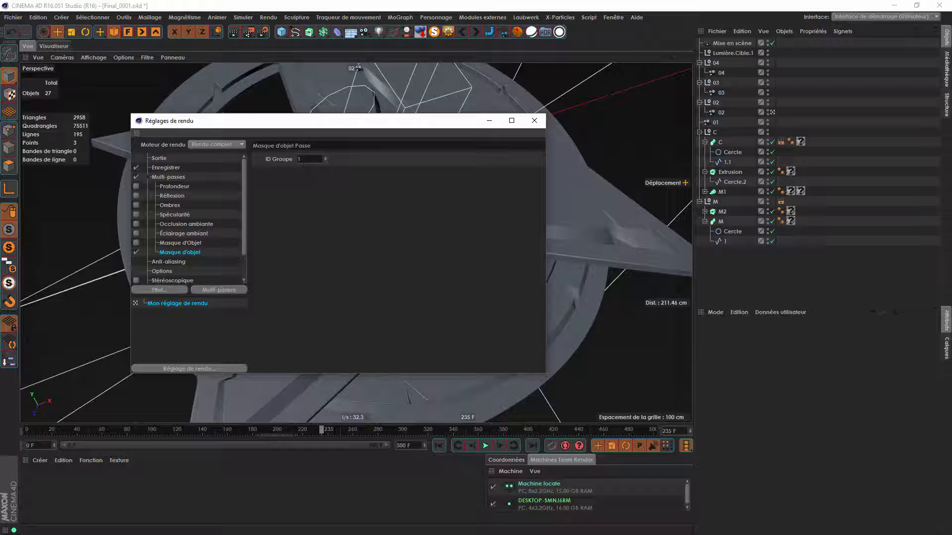
pyautogui.click(159, 159)
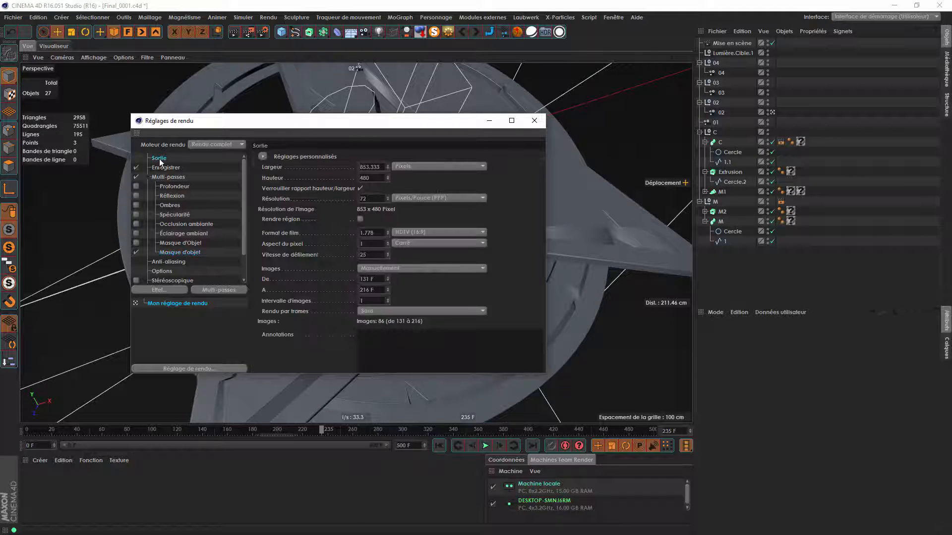
pyautogui.click(177, 169)
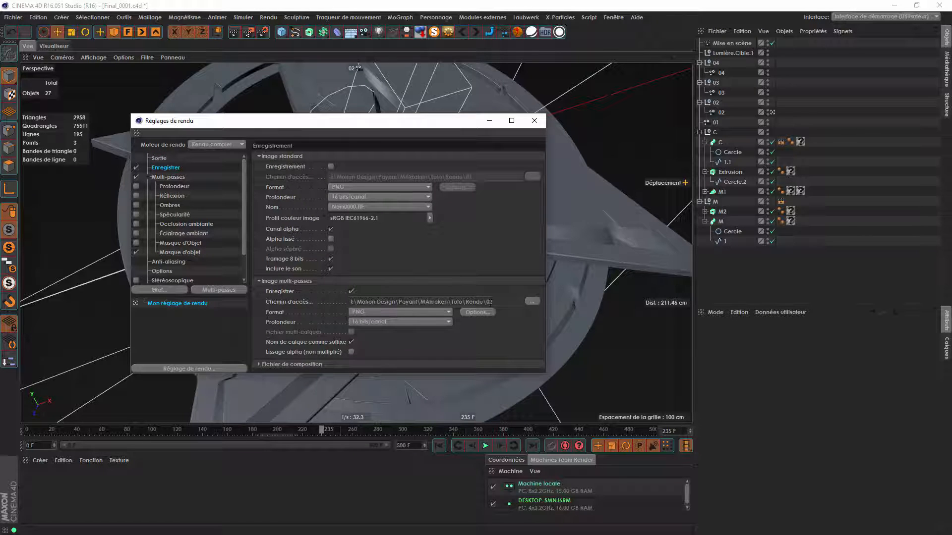
pyautogui.doubleClick(487, 301)
pyautogui.click(159, 157)
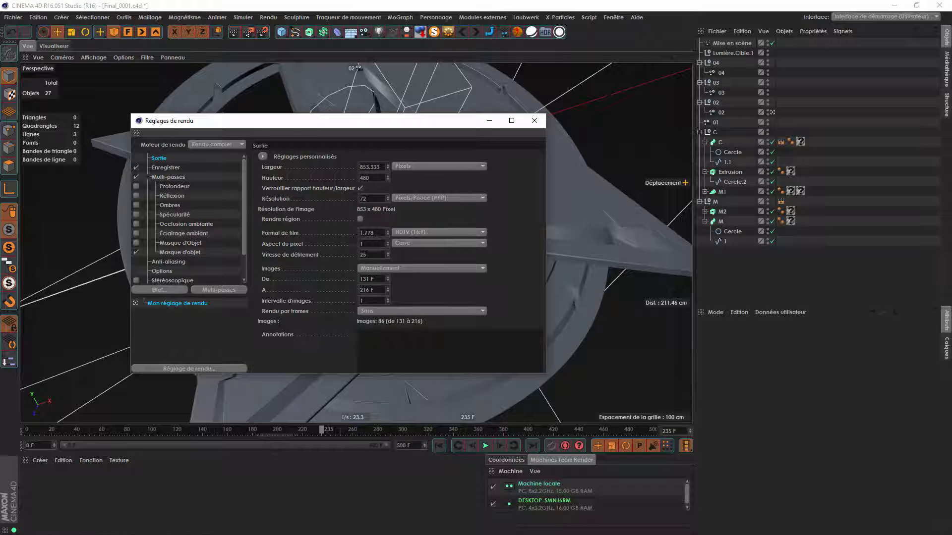
# Render the frame range in the picture viewer and display the Masque d'objet 1 pass.
pyautogui.moveTo(248, 32); pyautogui.dragTo(273, 84)
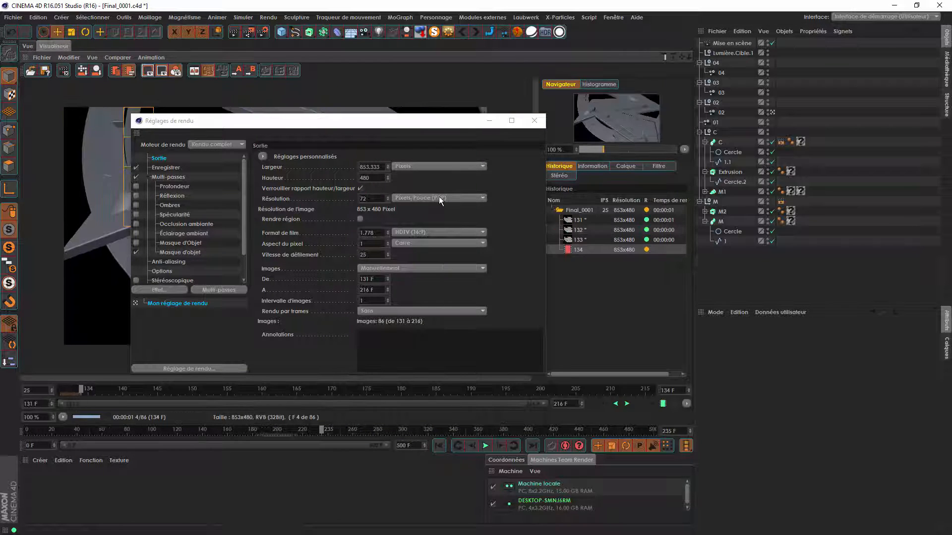
pyautogui.click(489, 121)
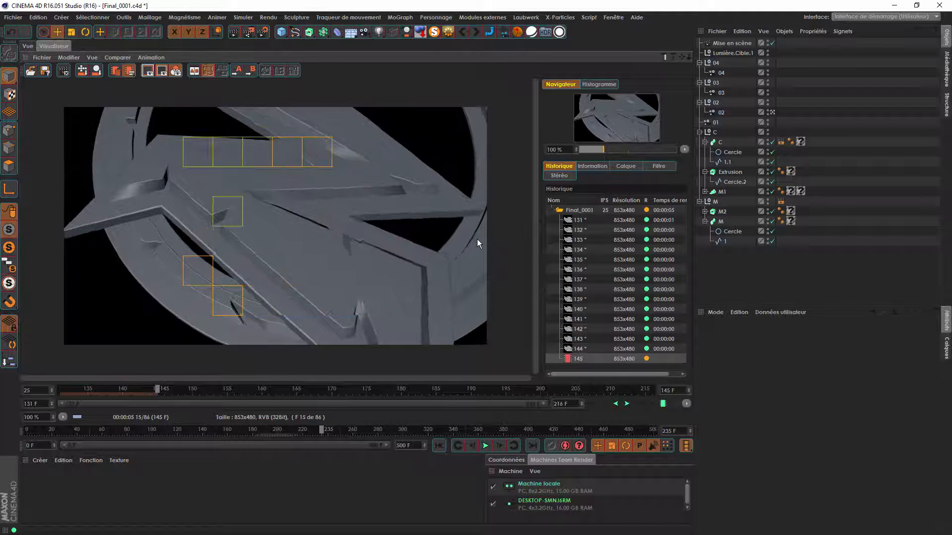
pyautogui.click(626, 166)
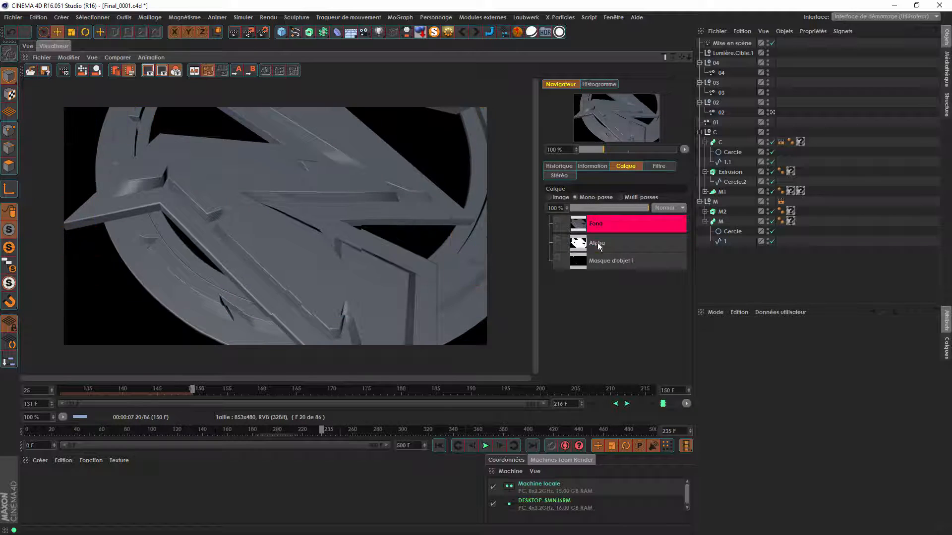
pyautogui.click(599, 261)
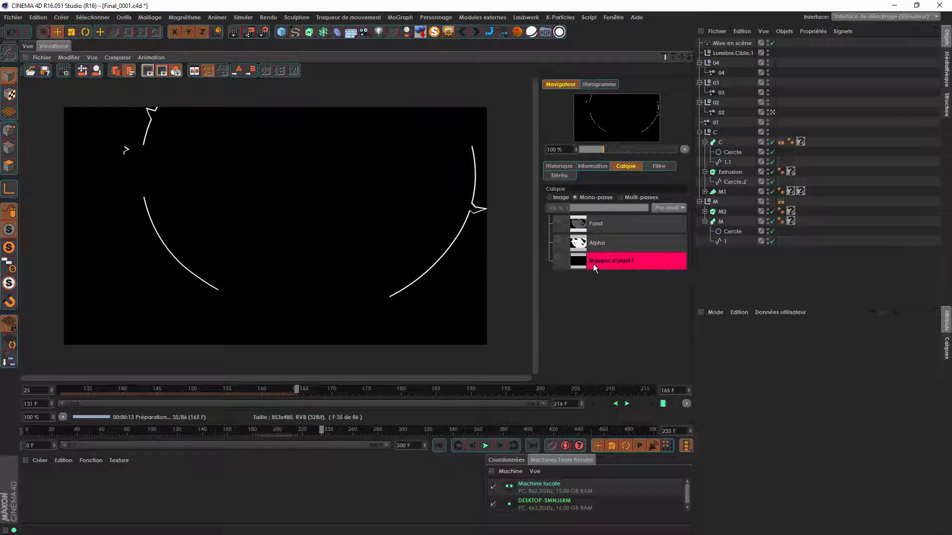
# Set the Masque d'objet pass's group ID to 2 and check it against the mask number in the M group's Rendu tag.
pyautogui.click(261, 32)
pyautogui.click(186, 254)
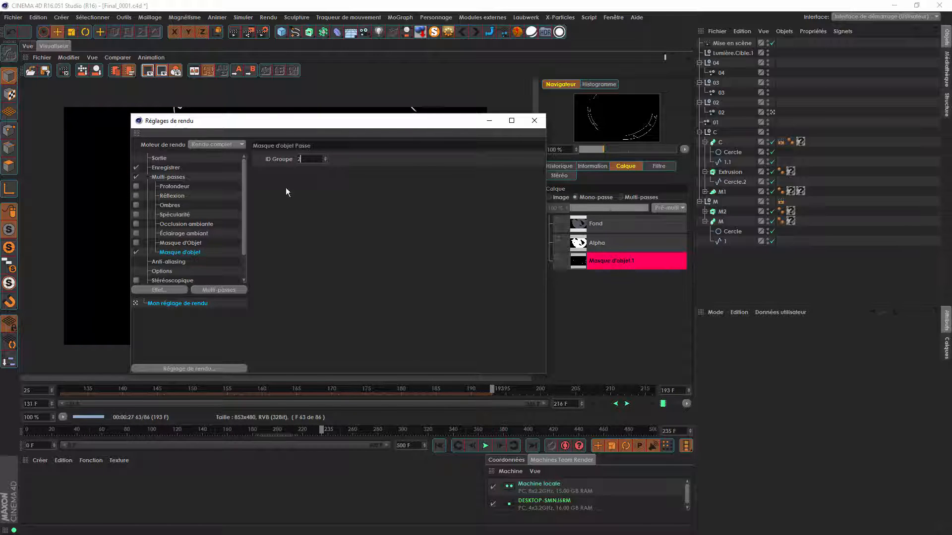
pyautogui.write('3')
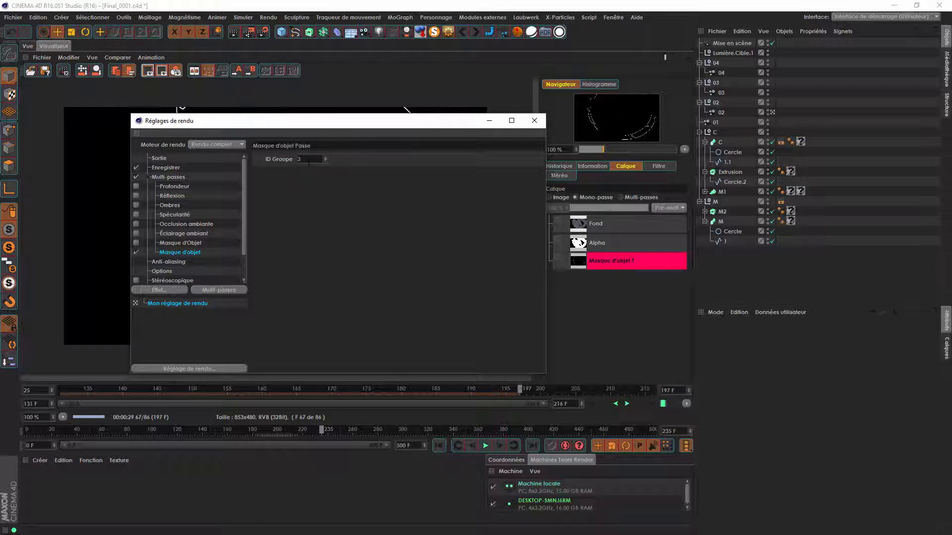
pyautogui.click(781, 201)
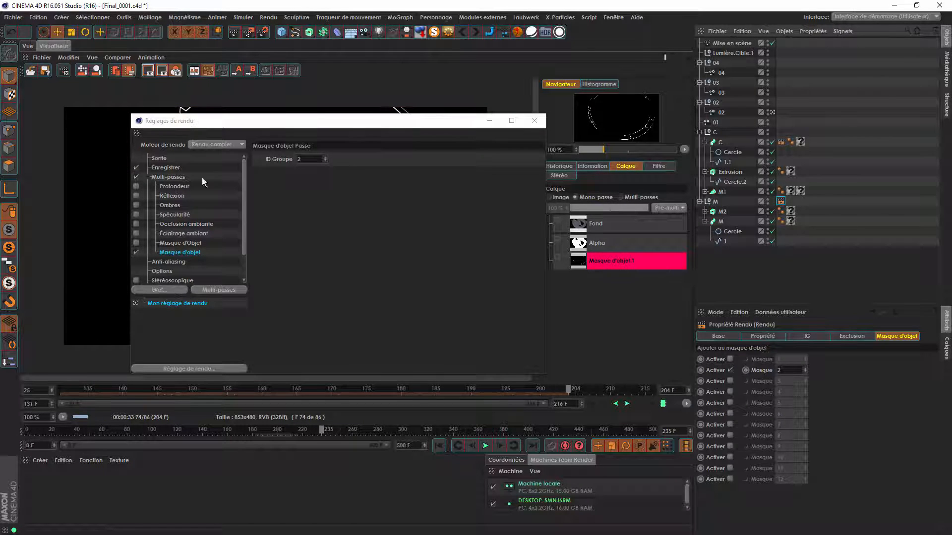
# Stop the running render, restart it in the picture viewer and display the Masque d'objet 2 pass.
pyautogui.moveTo(248, 31); pyautogui.dragTo(296, 116)
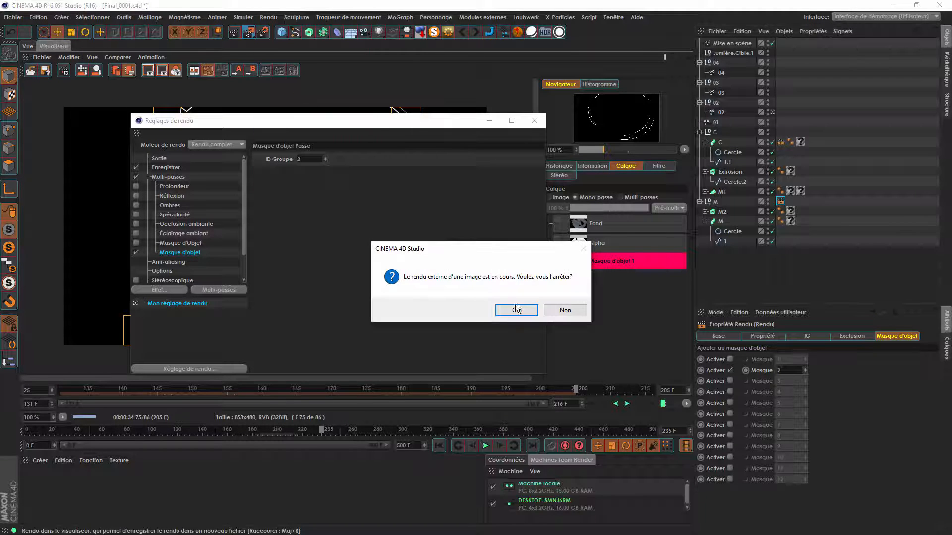
pyautogui.click(516, 310)
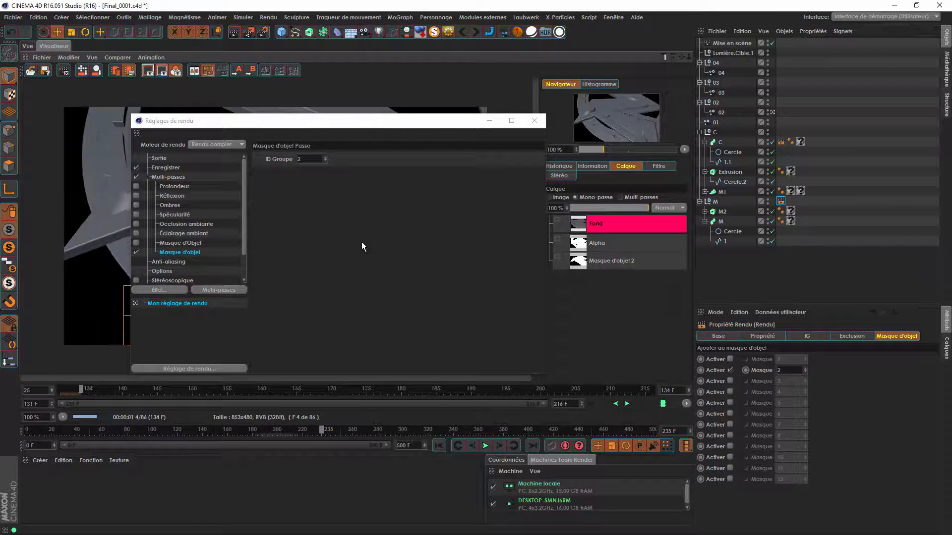
pyautogui.click(533, 124)
pyautogui.click(599, 261)
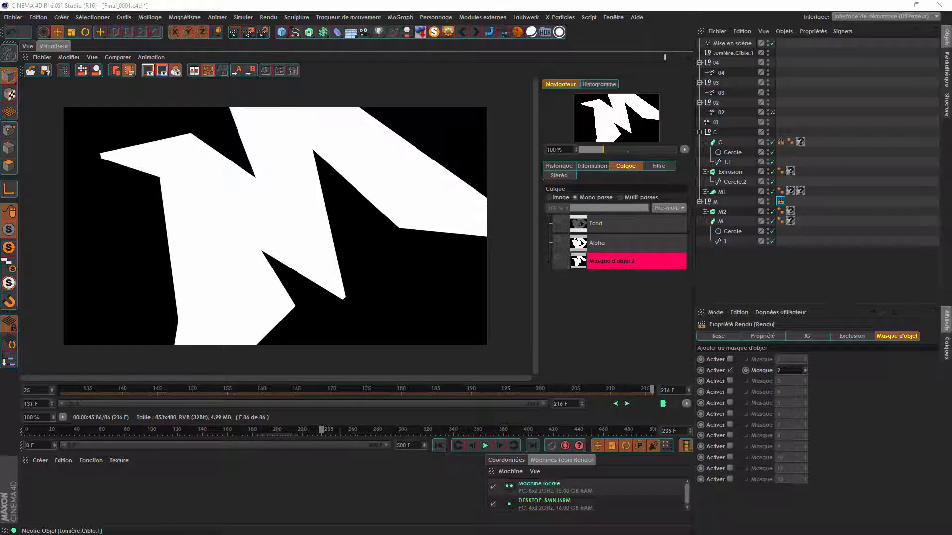
# Check the output frame range in the render settings and switch to After Effects.
pyautogui.click(262, 34)
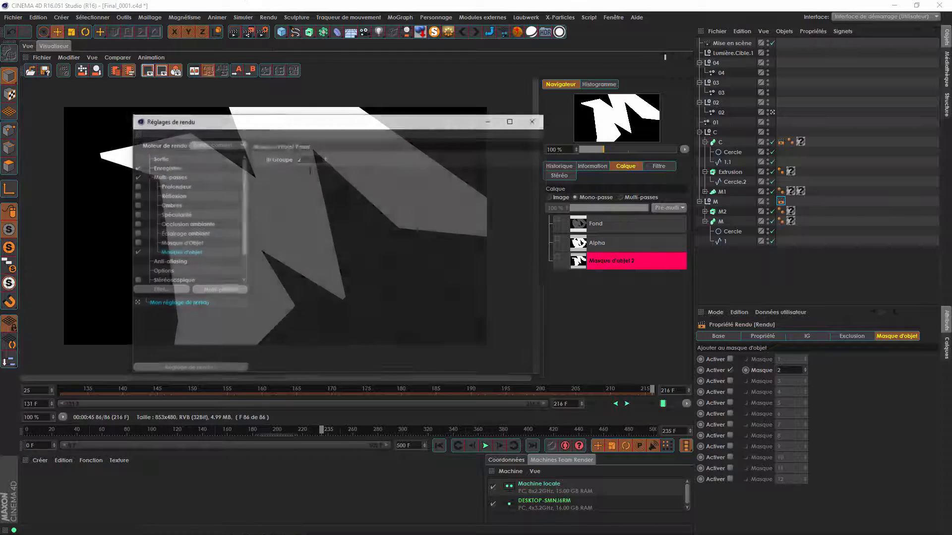
pyautogui.click(160, 159)
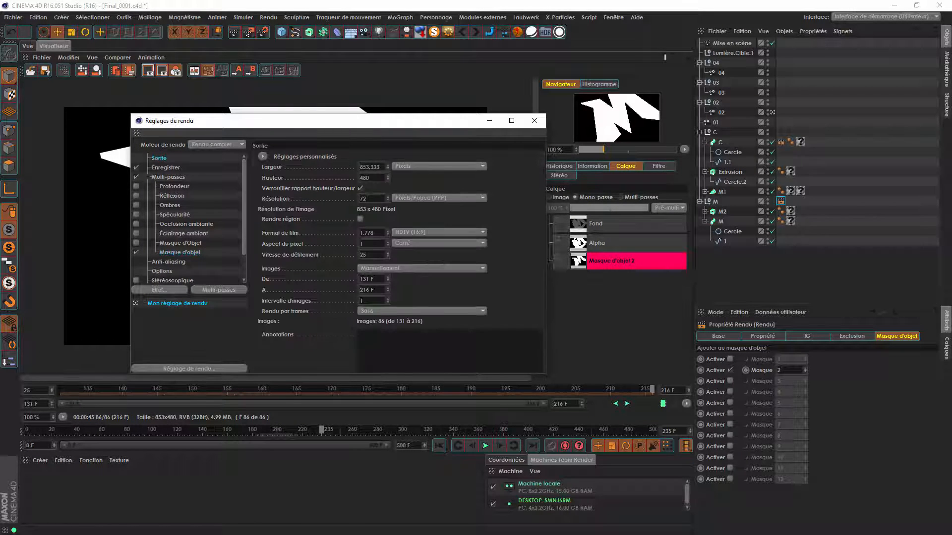
pyautogui.hotkey('alt', 'Tab')
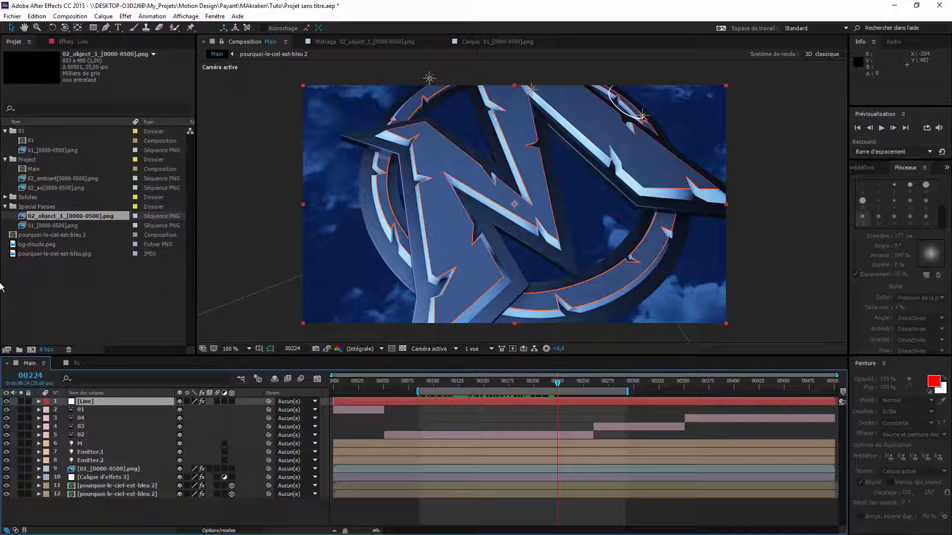
# Import the M_object_2_[0131-0216].png sequence from the Rendu folder as footage.
pyautogui.doubleClick(53, 275)
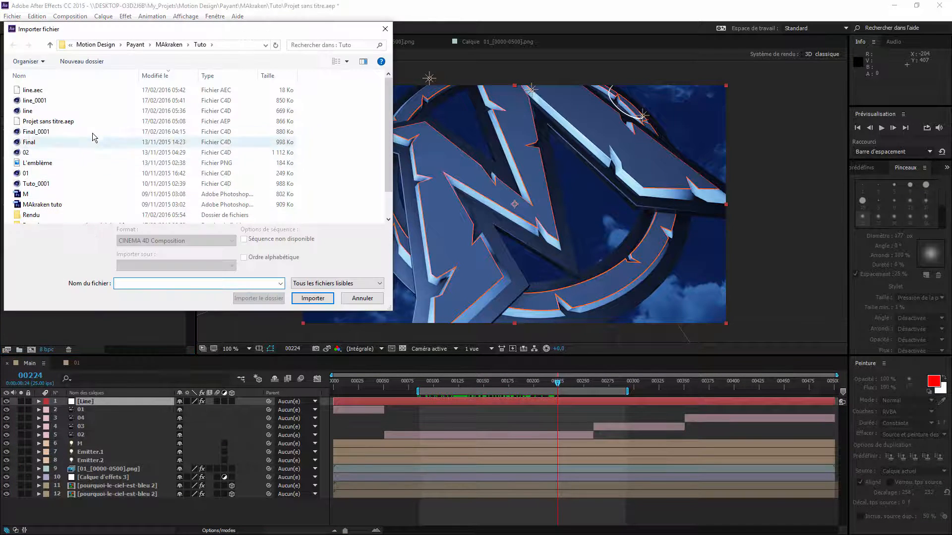
pyautogui.scroll(-1, 89, 163)
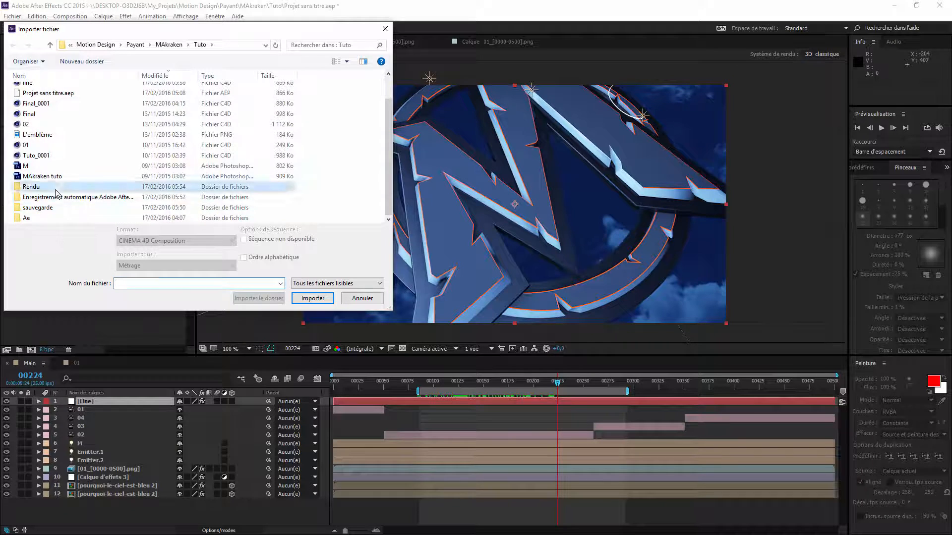
pyautogui.doubleClick(89, 184)
pyautogui.click(89, 153)
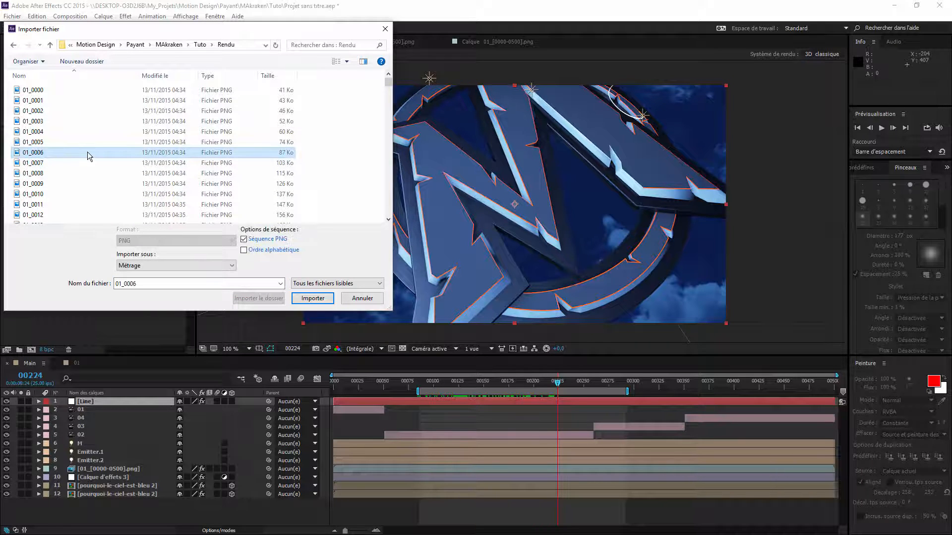
pyautogui.scroll(-3, 52, 198)
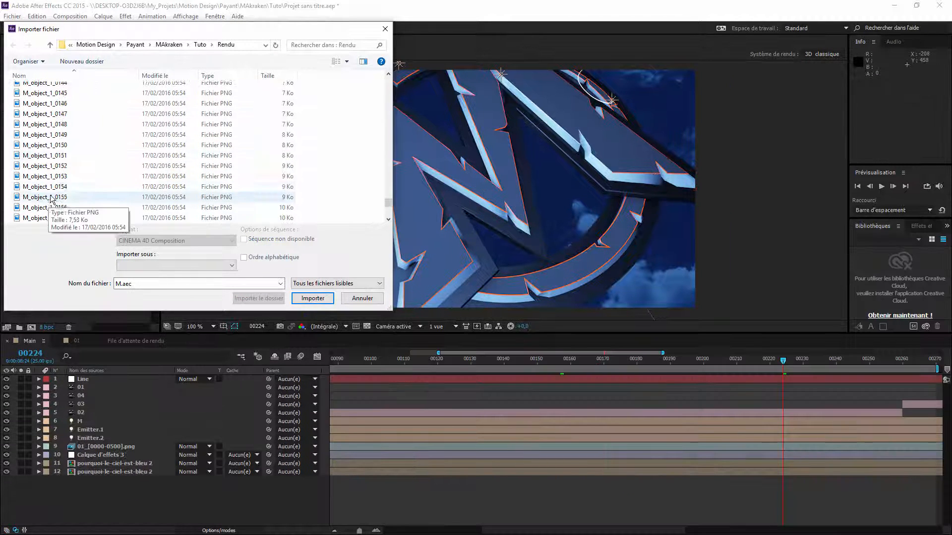
pyautogui.click(52, 145)
pyautogui.scroll(-15, 52, 186)
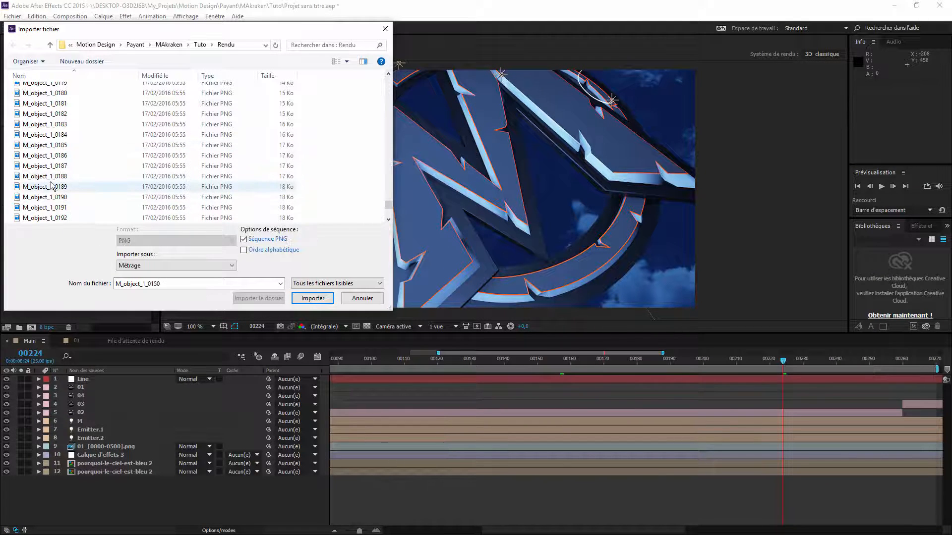
pyautogui.doubleClick(51, 187)
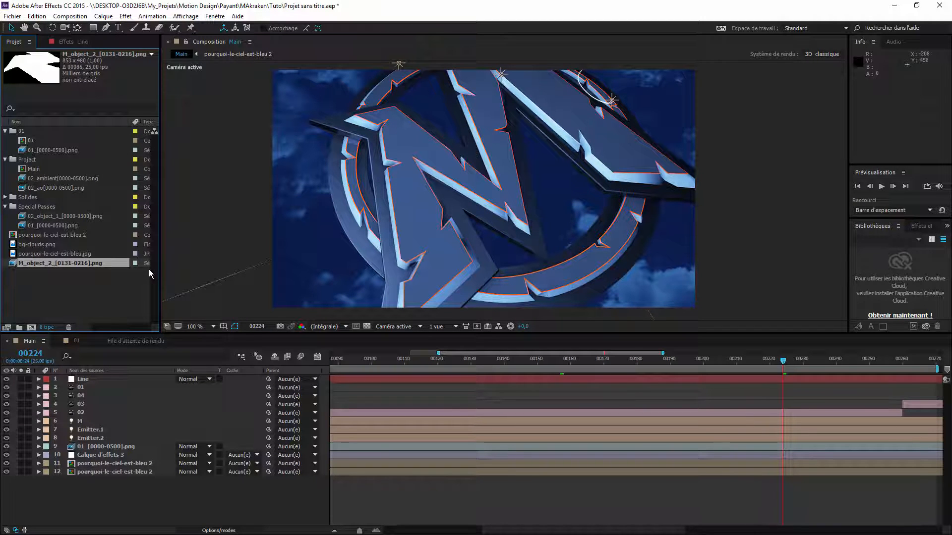
# Go to frame 131 in Main and add the M_object_2 sequence to the timeline starting at that frame.
pyautogui.moveTo(591, 365); pyautogui.dragTo(567, 365)
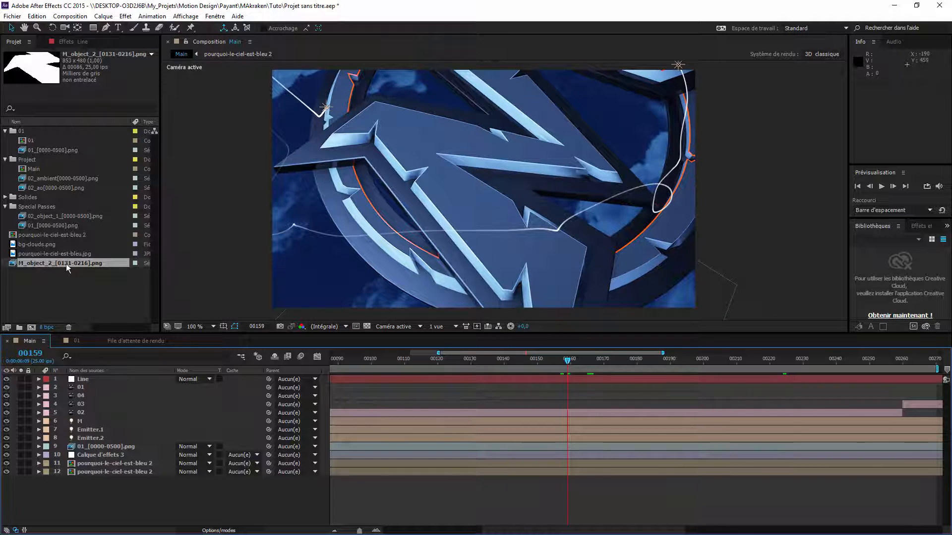
pyautogui.click(31, 353)
pyautogui.write('131')
pyautogui.press('Return')
pyautogui.moveTo(64, 263); pyautogui.dragTo(473, 407)
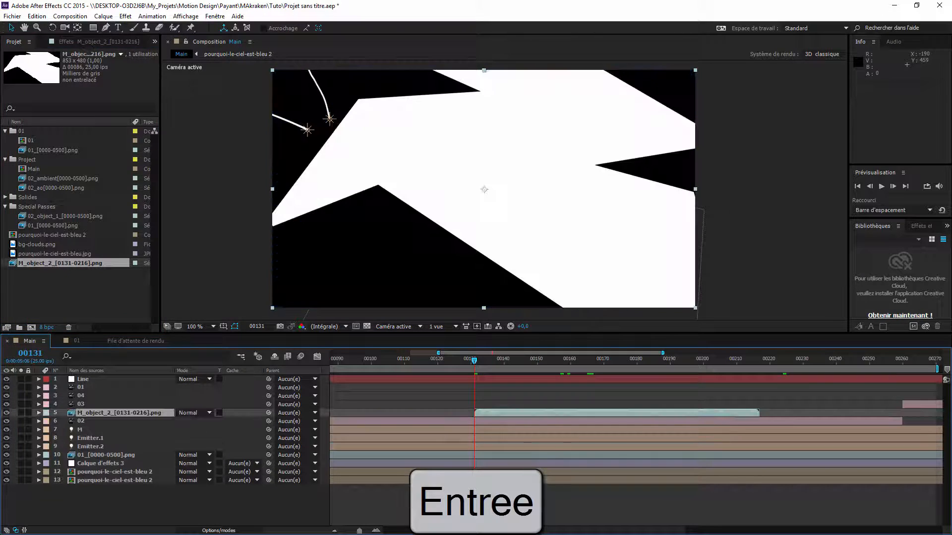
# Move the M_object_2 mask layer to the top of the layer stack, directly above Line.
pyautogui.click(376, 531)
pyautogui.click(375, 531)
pyautogui.click(375, 532)
pyautogui.moveTo(361, 530); pyautogui.dragTo(349, 531)
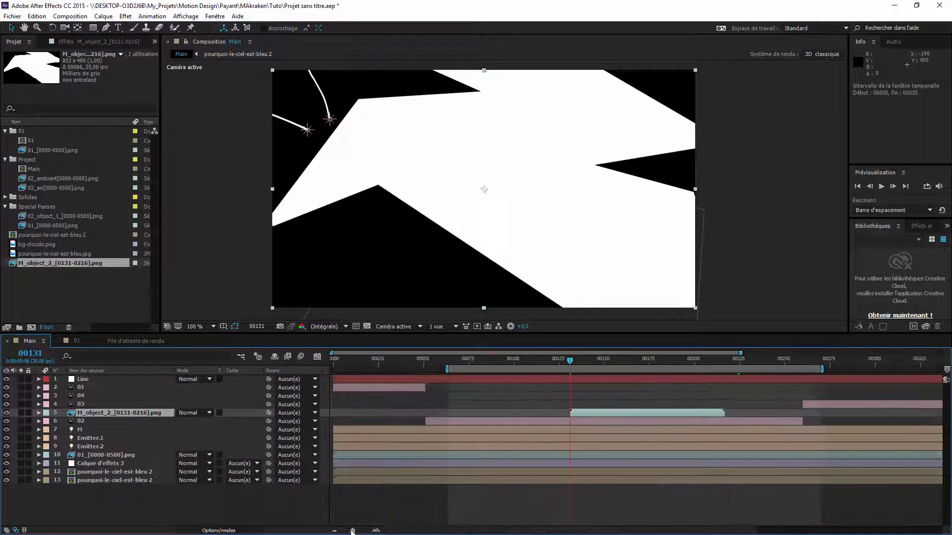
pyautogui.moveTo(94, 412); pyautogui.dragTo(91, 379)
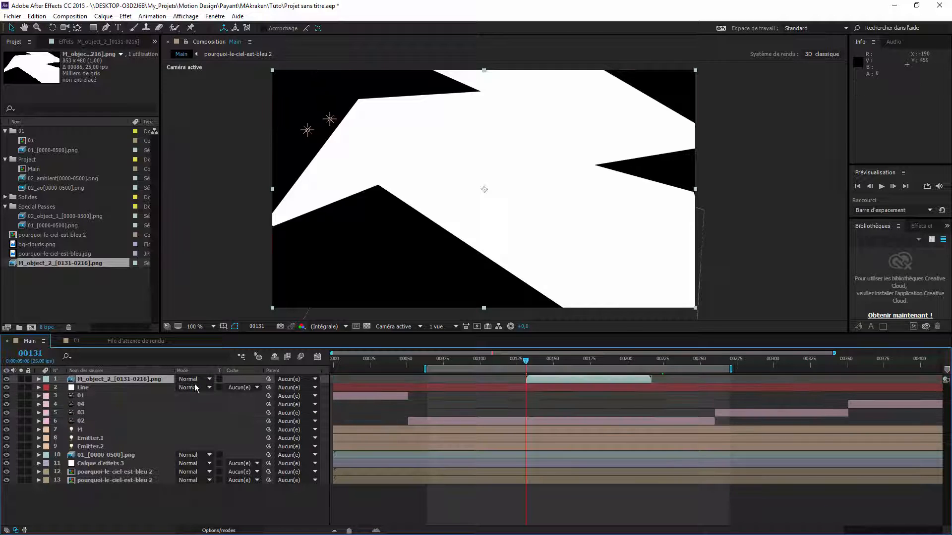
# Set the Line layer's track matte to Luminance inversée M_object_2_[0131-0216].png.
pyautogui.click(242, 387)
pyautogui.click(237, 379)
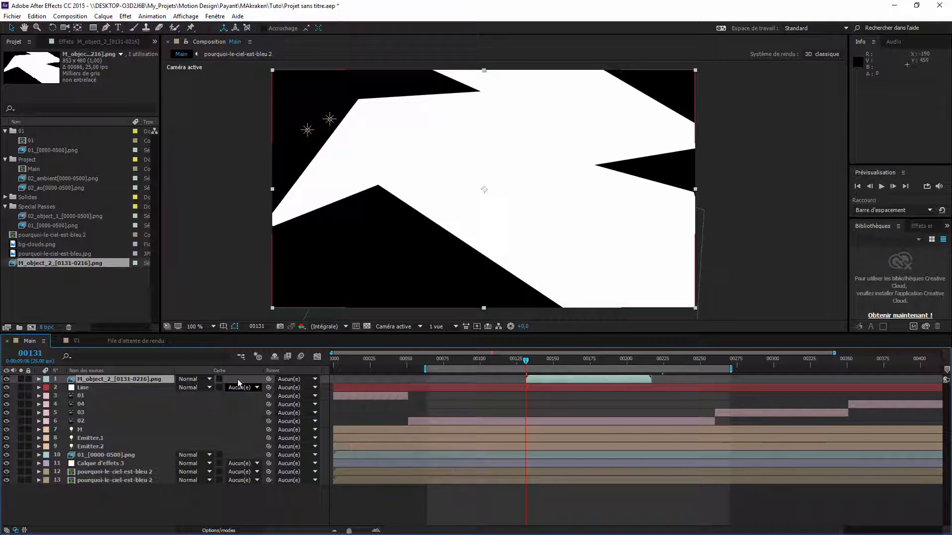
pyautogui.click(242, 388)
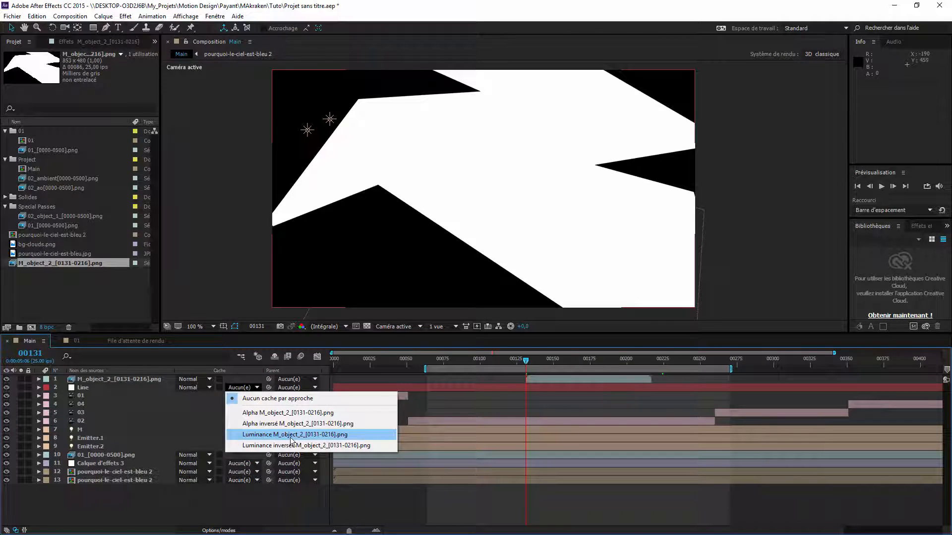
pyautogui.click(291, 445)
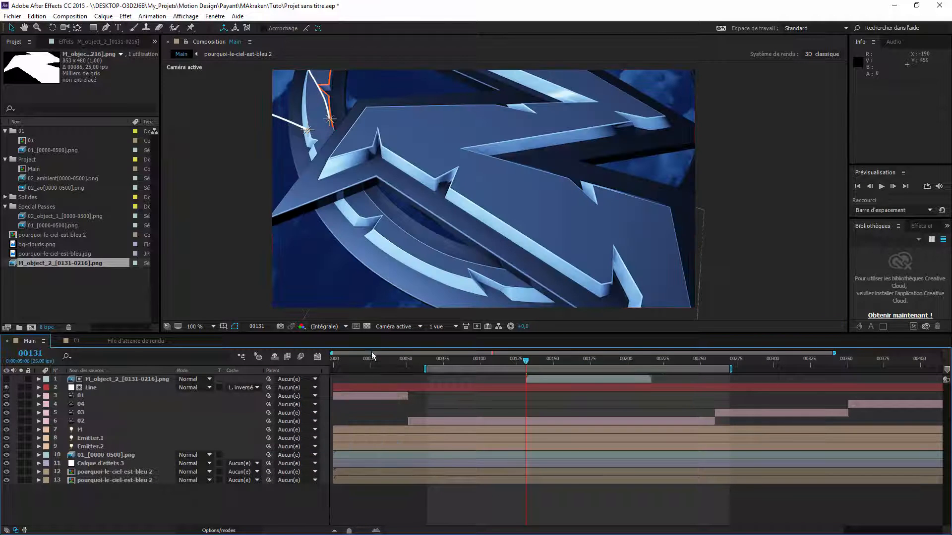
# Scrub through the masked section up to frame 202 to examine how the light trails pass behind the M.
pyautogui.click(557, 362)
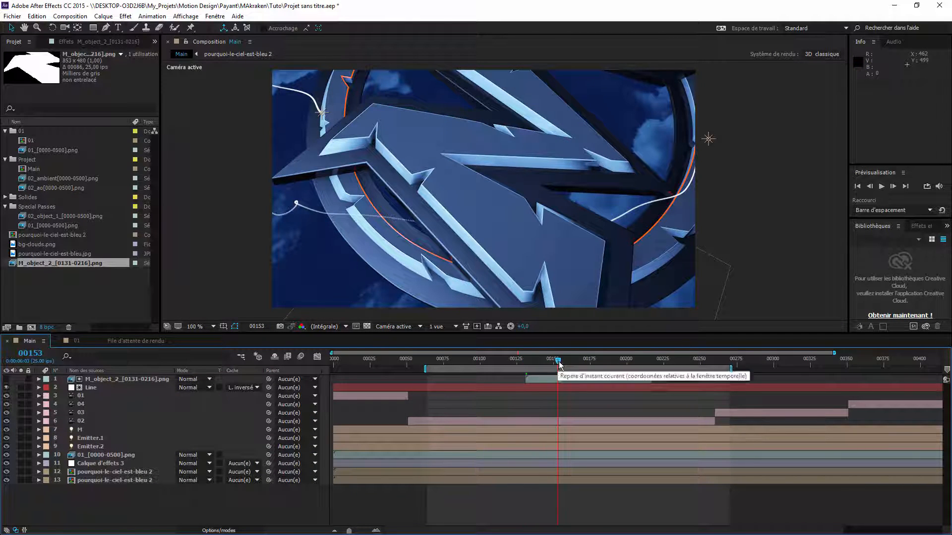
pyautogui.click(571, 357)
pyautogui.moveTo(571, 358); pyautogui.dragTo(629, 357)
pyautogui.click(604, 358)
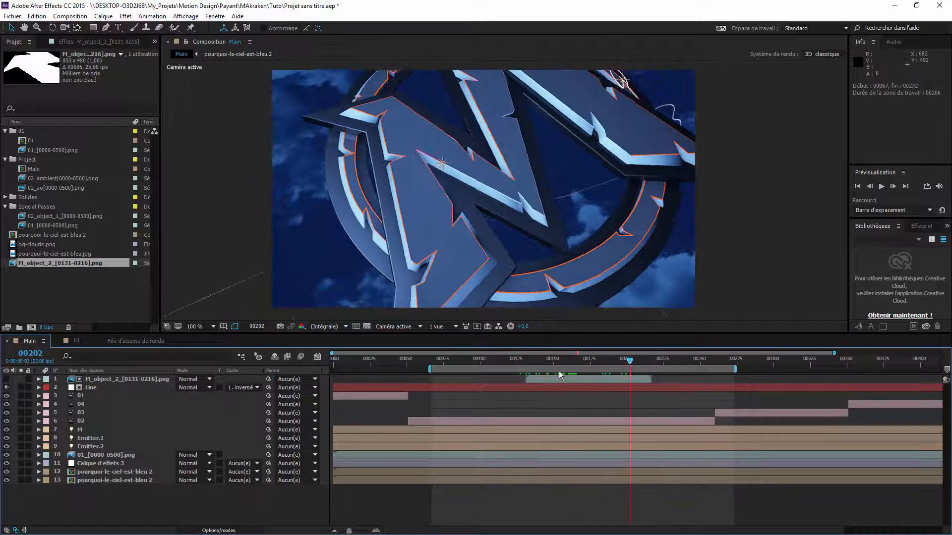
# Remove the inverted luminance track matte from the Line layer.
pyautogui.click(110, 388)
pyautogui.click(113, 379)
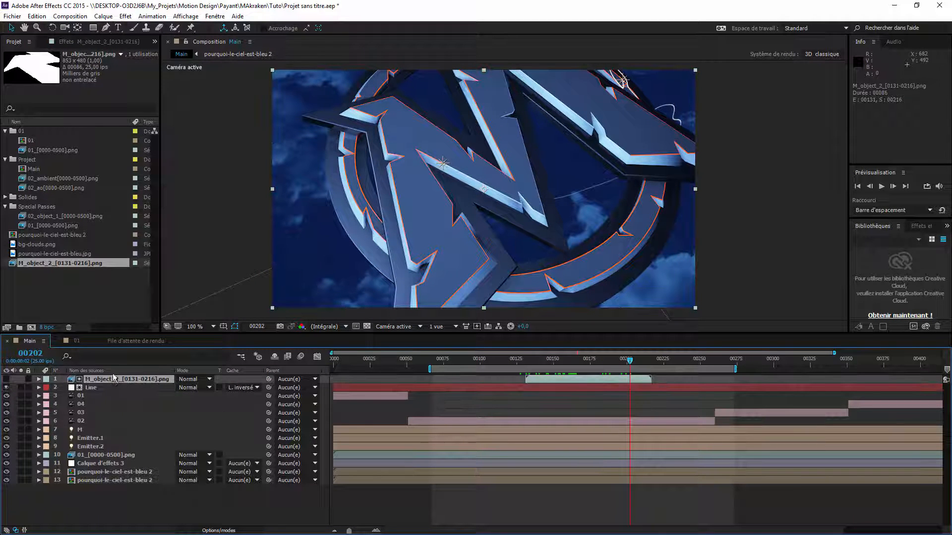
pyautogui.click(240, 388)
pyautogui.click(248, 396)
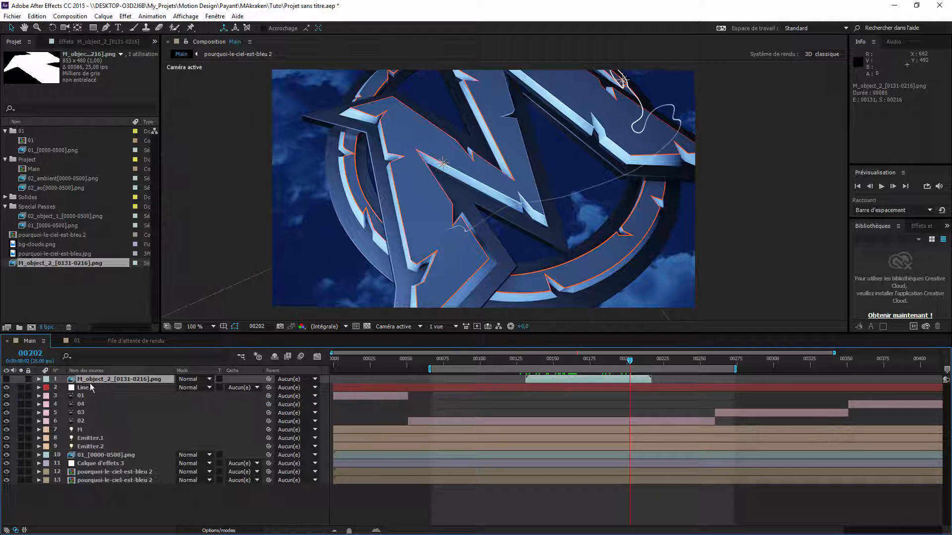
# Duplicate the Line layer and solo the upper copy.
pyautogui.click(93, 386)
pyautogui.hotkey('ctrl', 'd')
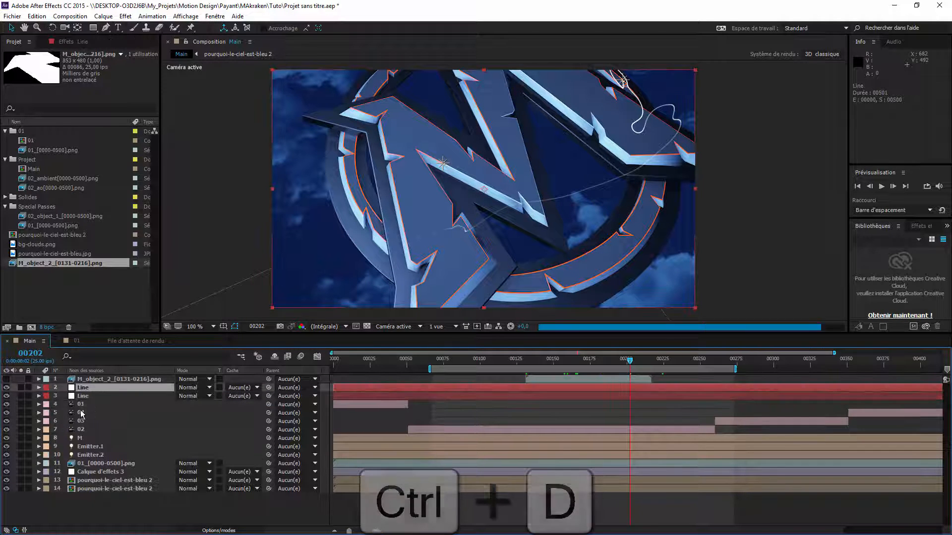
pyautogui.click(20, 388)
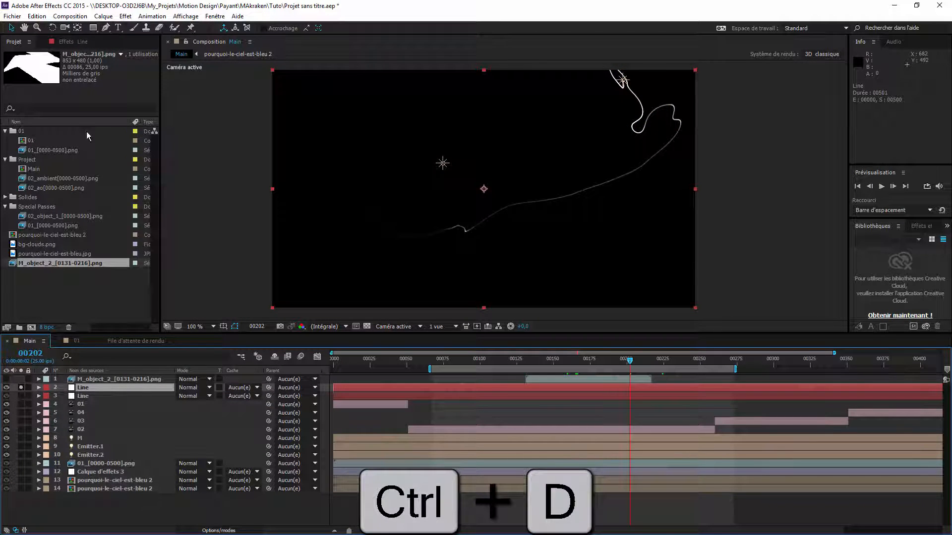
# In the upper Line layer's Particular effect, set the Turbulence Field's Affect Position to 134 and Scale to 8.
pyautogui.click(73, 43)
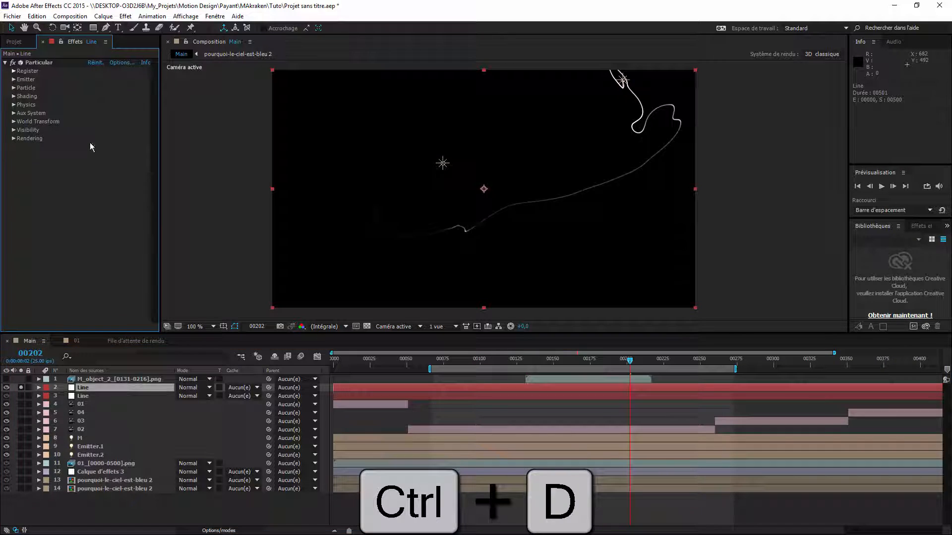
pyautogui.click(13, 105)
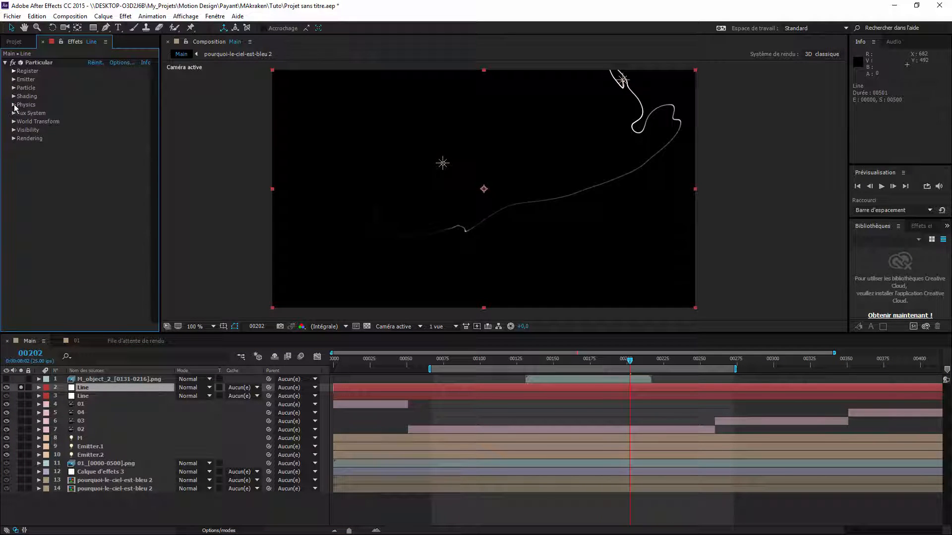
pyautogui.click(22, 138)
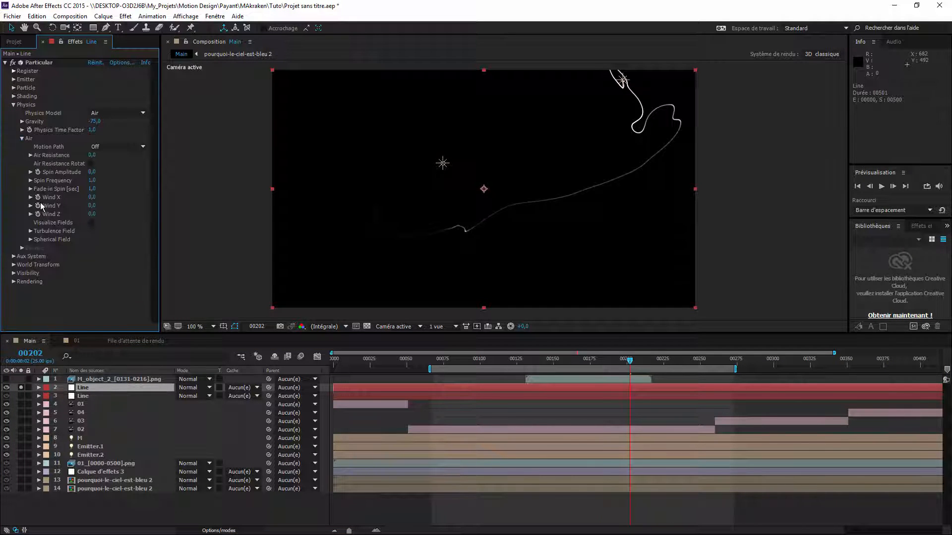
pyautogui.click(30, 231)
pyautogui.scroll(-2, 49, 241)
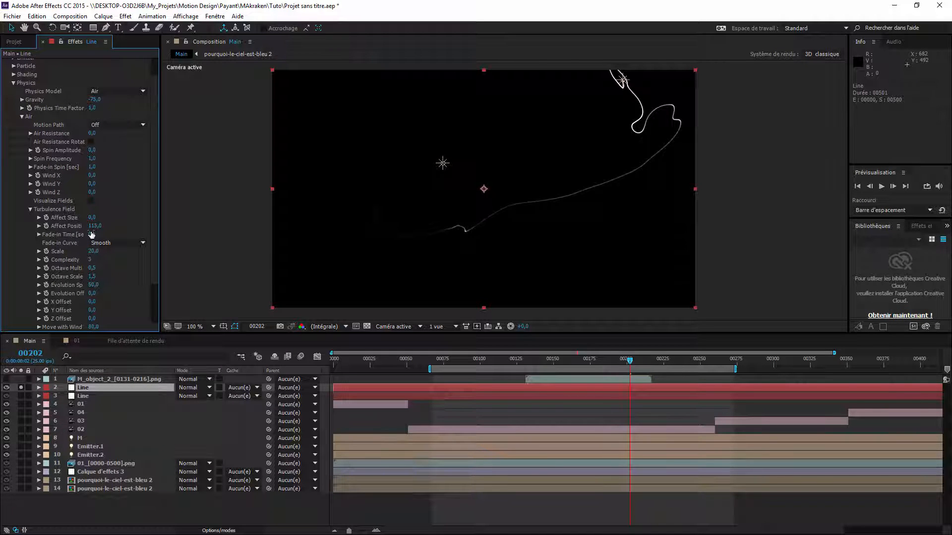
pyautogui.moveTo(93, 226); pyautogui.dragTo(100, 252)
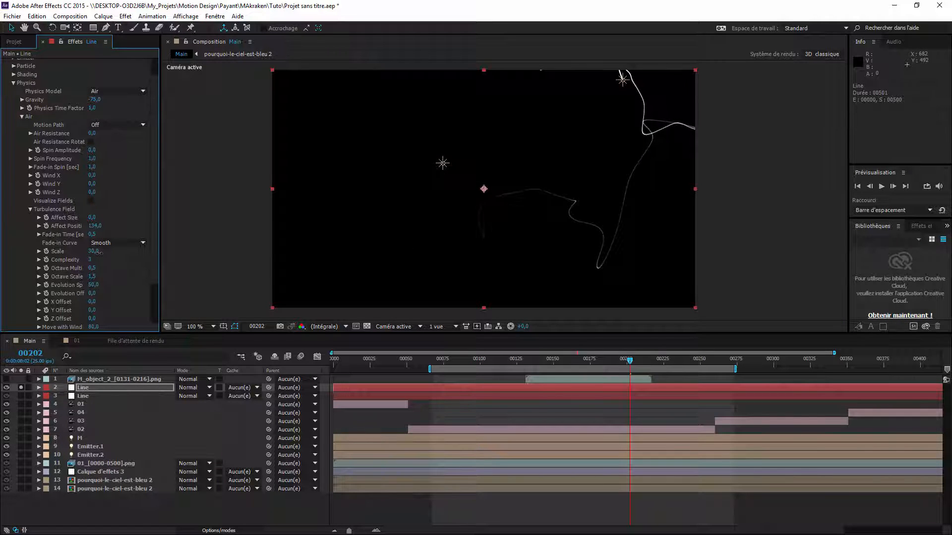
pyautogui.moveTo(100, 252); pyautogui.dragTo(92, 253)
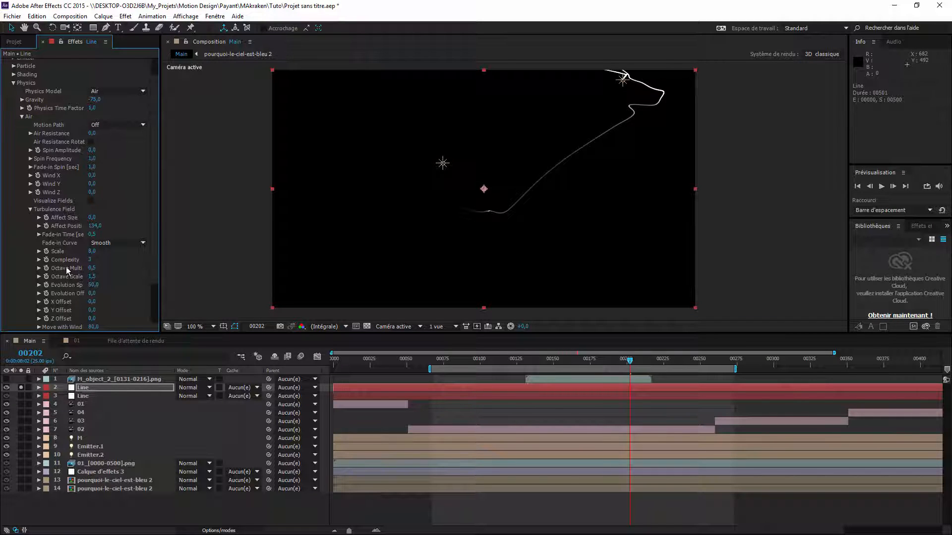
# Set the upper Line layer's Particular particle Size to 0,4 and Opacity to 50.
pyautogui.scroll(1, 57, 233)
pyautogui.click(13, 88)
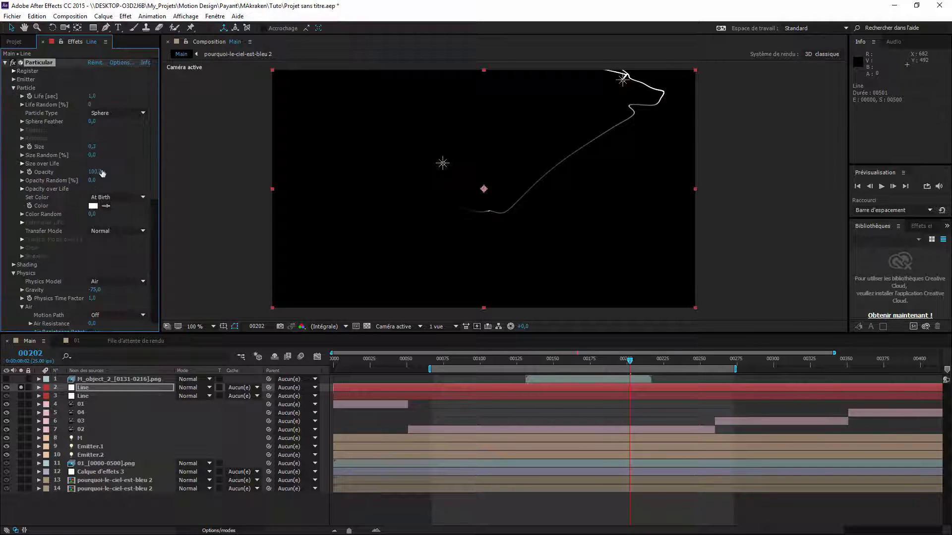
pyautogui.click(13, 80)
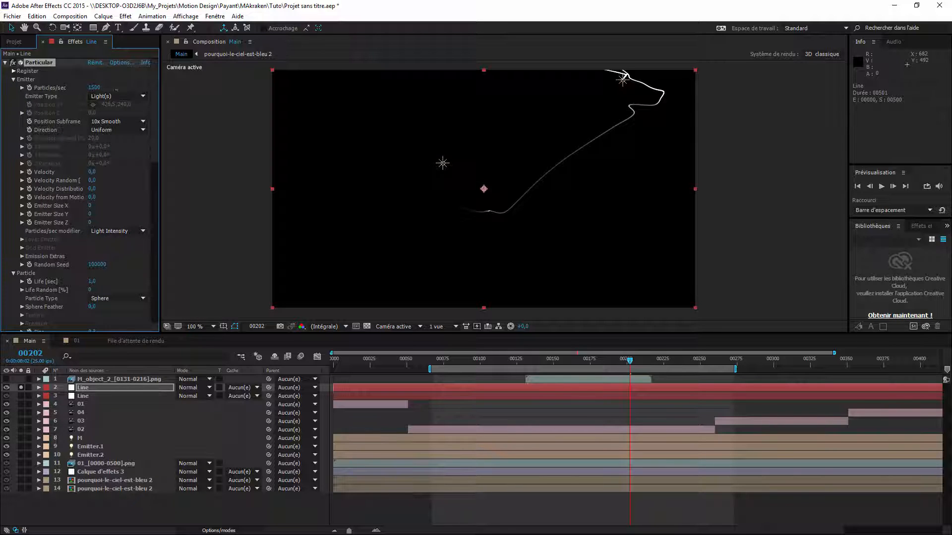
pyautogui.scroll(-4, 119, 198)
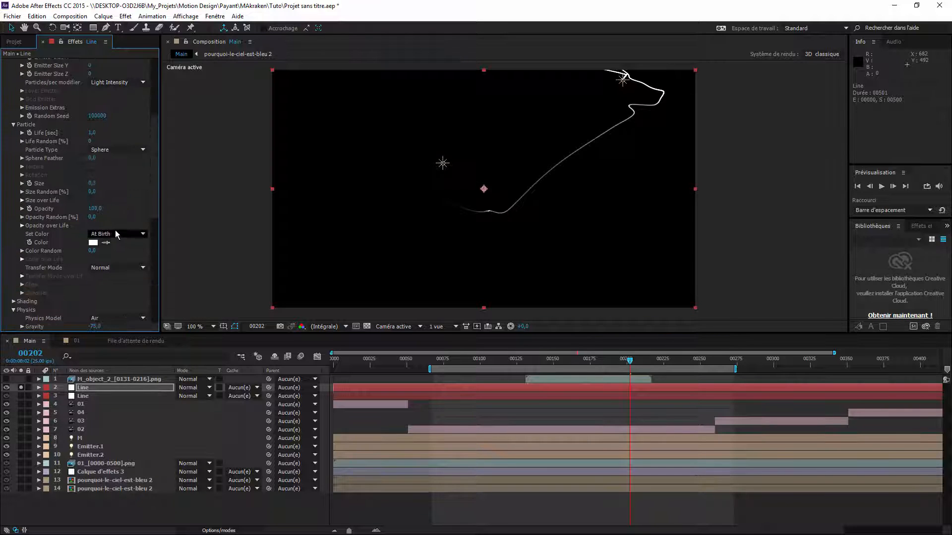
pyautogui.click(91, 182)
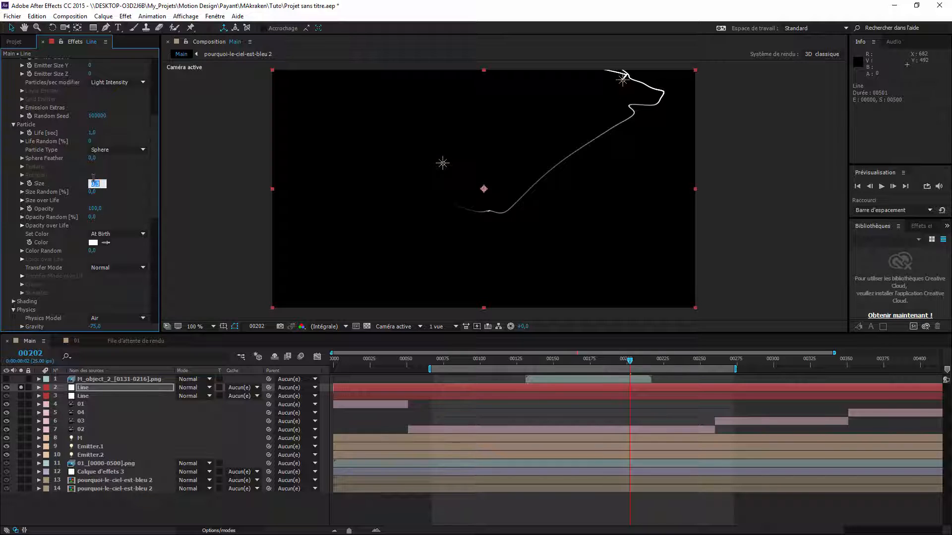
pyautogui.write('0,4')
pyautogui.press('Return')
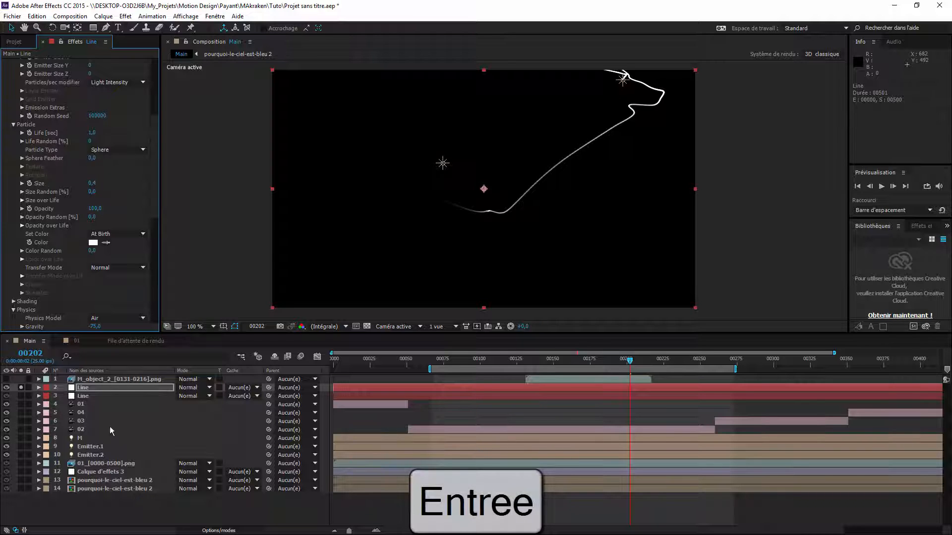
pyautogui.click(94, 209)
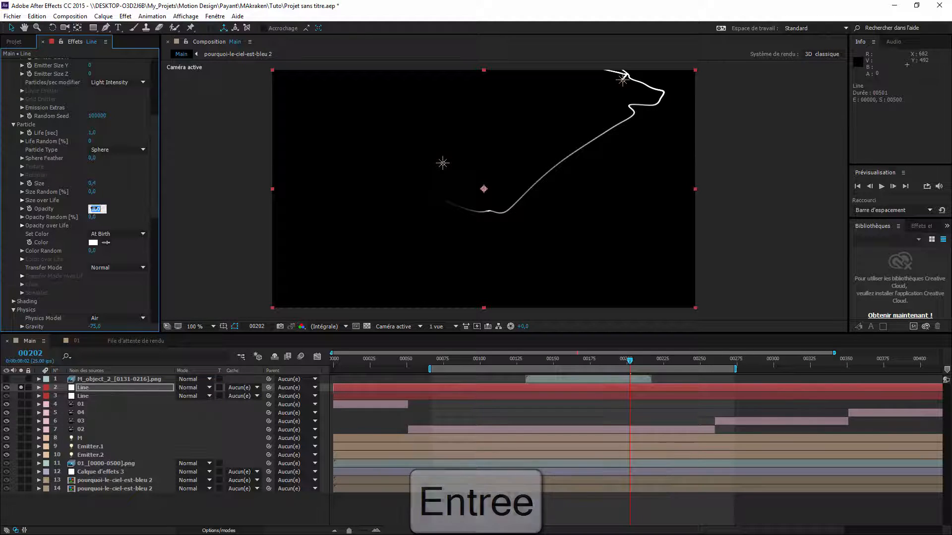
pyautogui.write('50')
pyautogui.press('Return')
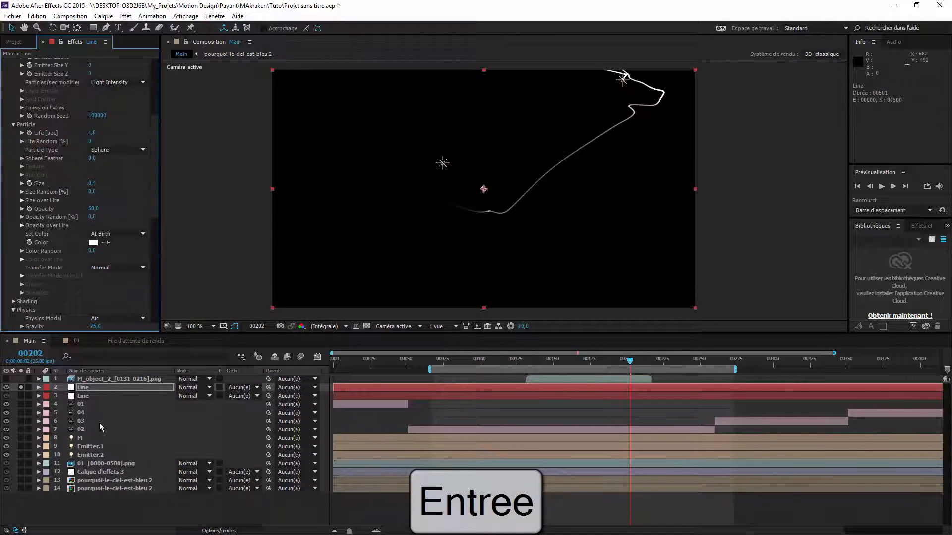
# Duplicate the upper Line layer and solo all three Line layers.
pyautogui.click(91, 388)
pyautogui.hotkey('ctrl', 'd')
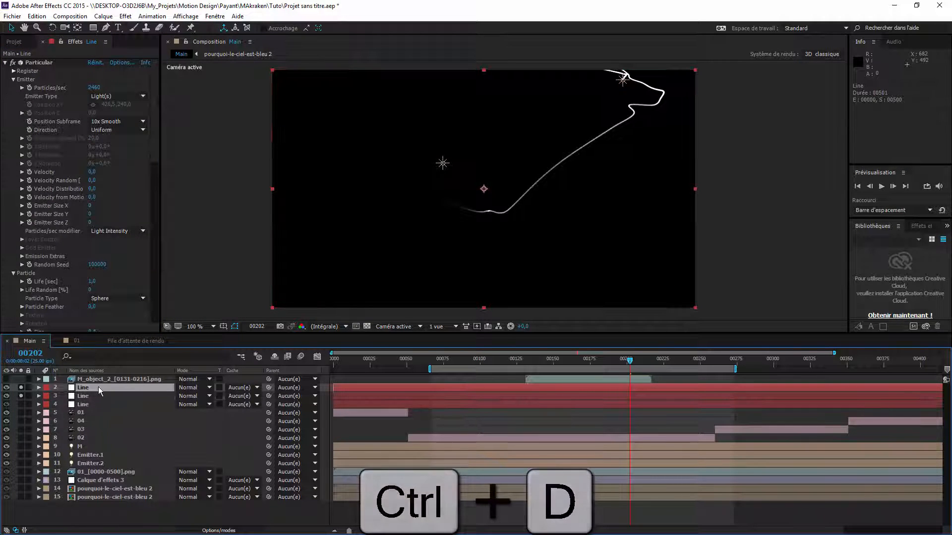
pyautogui.click(21, 403)
pyautogui.click(21, 389)
pyautogui.click(21, 396)
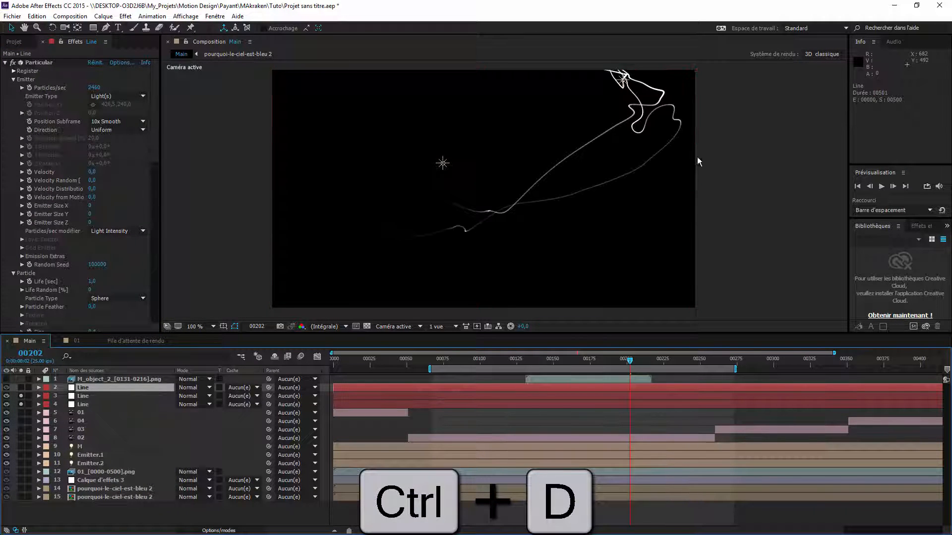
pyautogui.click(21, 387)
# Set the top Line layer's Particular particle Size to 0,2.
pyautogui.scroll(-3, 130, 250)
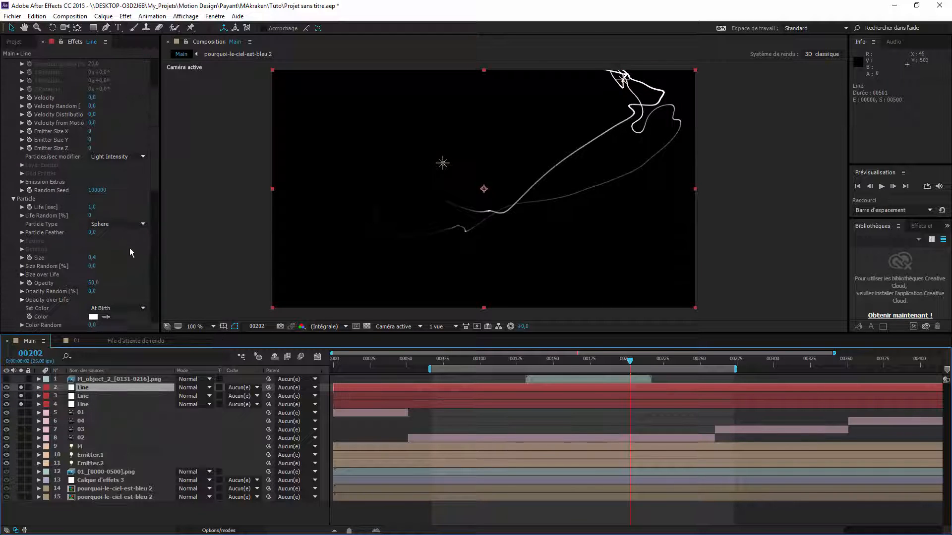
pyautogui.click(92, 257)
pyautogui.press('Return')
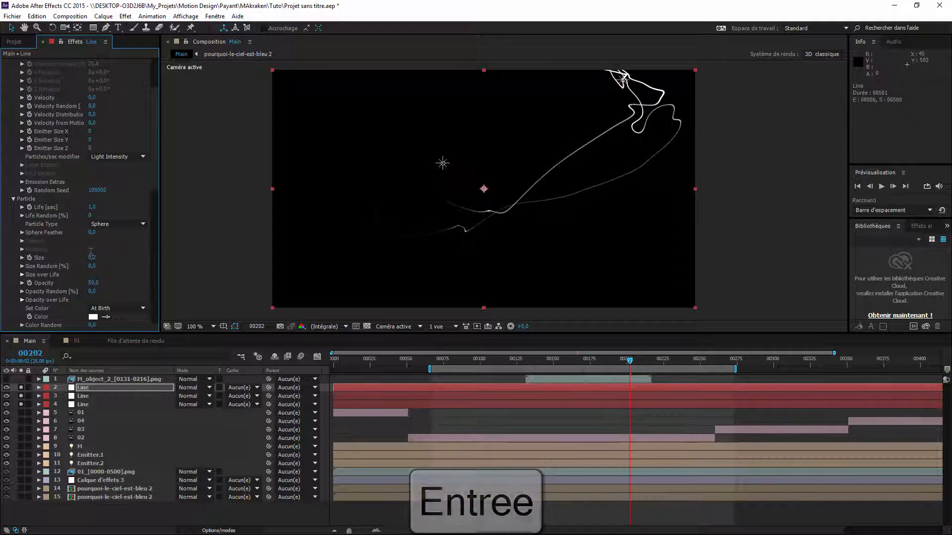
# In the top Line layer's Turbulence Field, set Affect Position to 71 and Evolution Speed to 25.
pyautogui.scroll(-9, 107, 271)
pyautogui.scroll(-5, 119, 258)
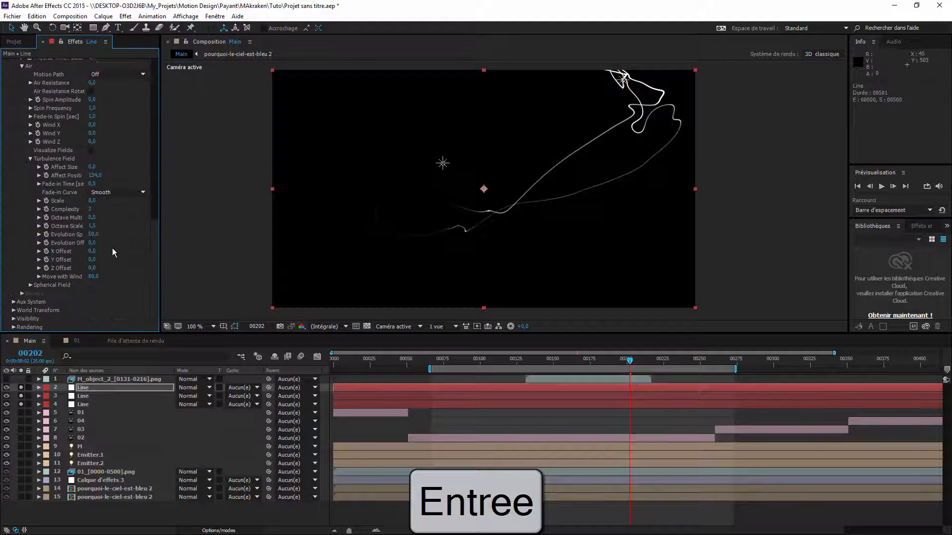
pyautogui.moveTo(91, 176); pyautogui.dragTo(93, 201)
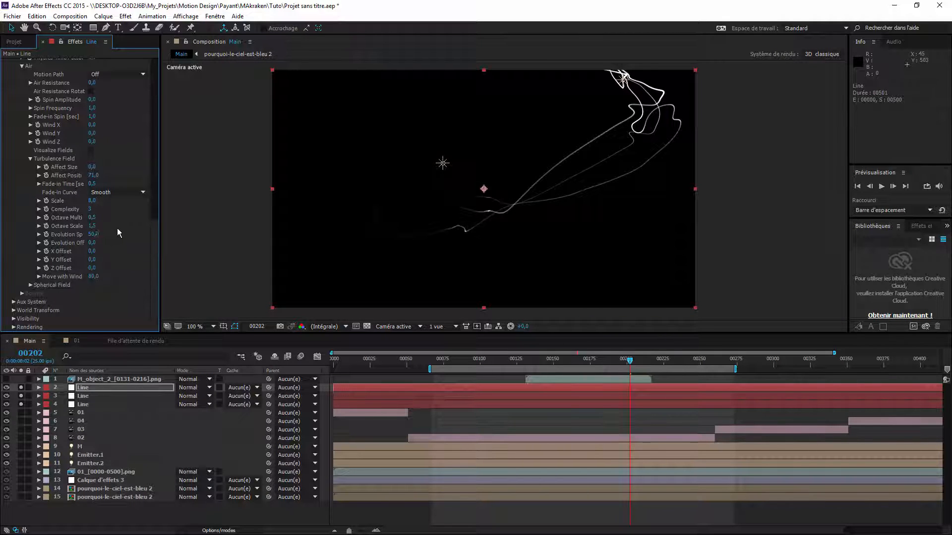
pyautogui.scroll(3, 111, 247)
pyautogui.scroll(-3, 110, 248)
pyautogui.click(93, 234)
pyautogui.write('25')
pyautogui.press('Return')
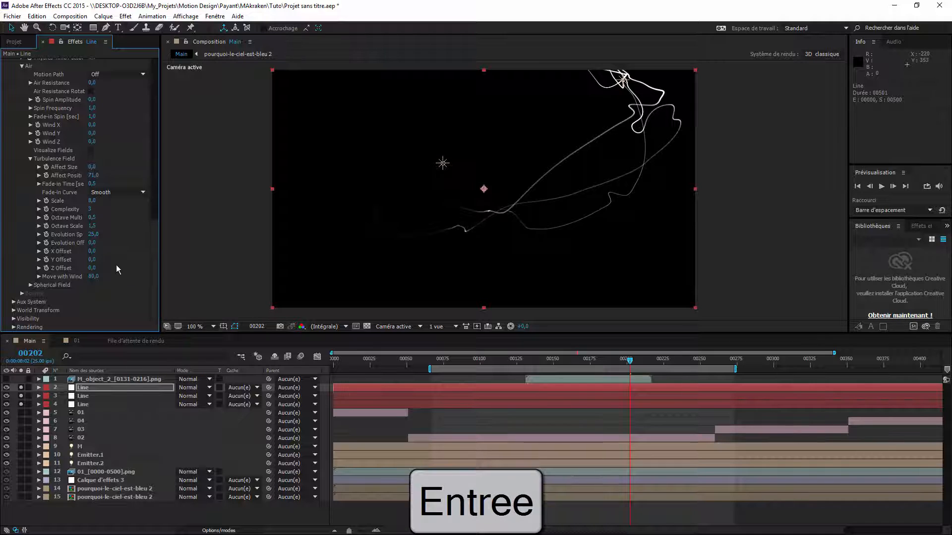
# Try lower Particles/sec values in the top Line layer's Particular emitter.
pyautogui.scroll(3, 116, 264)
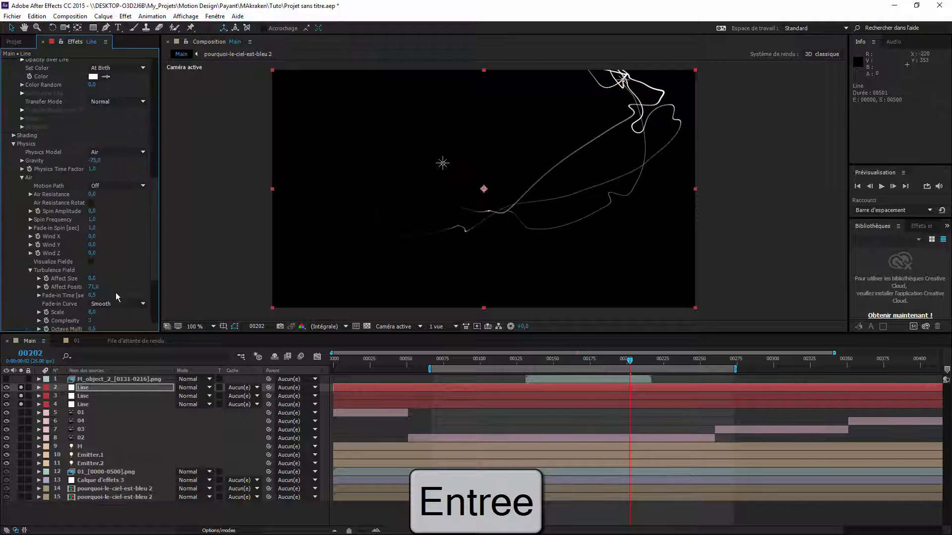
pyautogui.scroll(6, 115, 228)
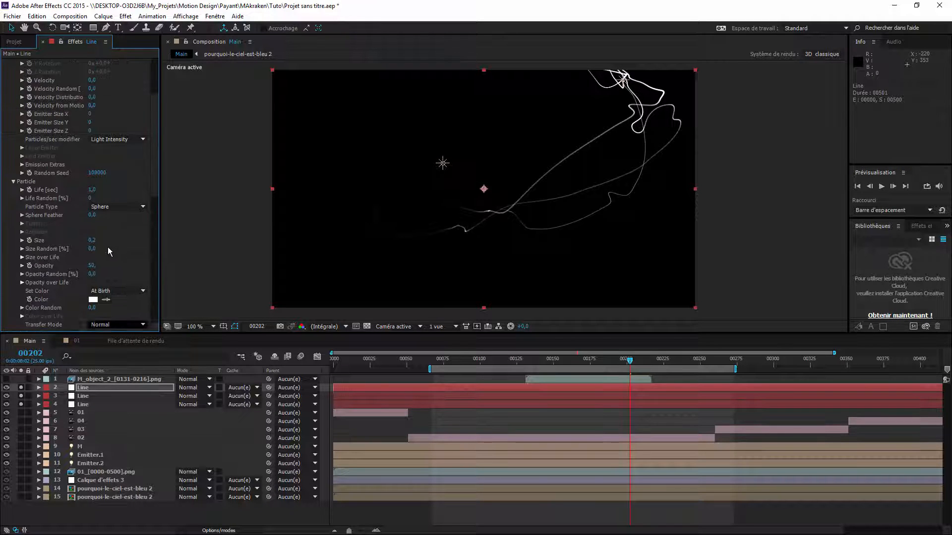
pyautogui.scroll(3, 112, 246)
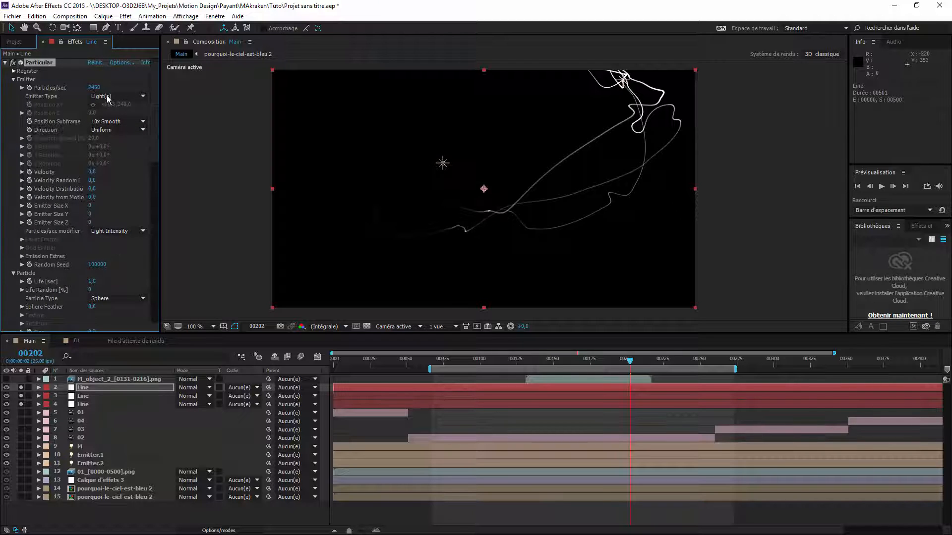
pyautogui.moveTo(23, 87); pyautogui.dragTo(1, 93)
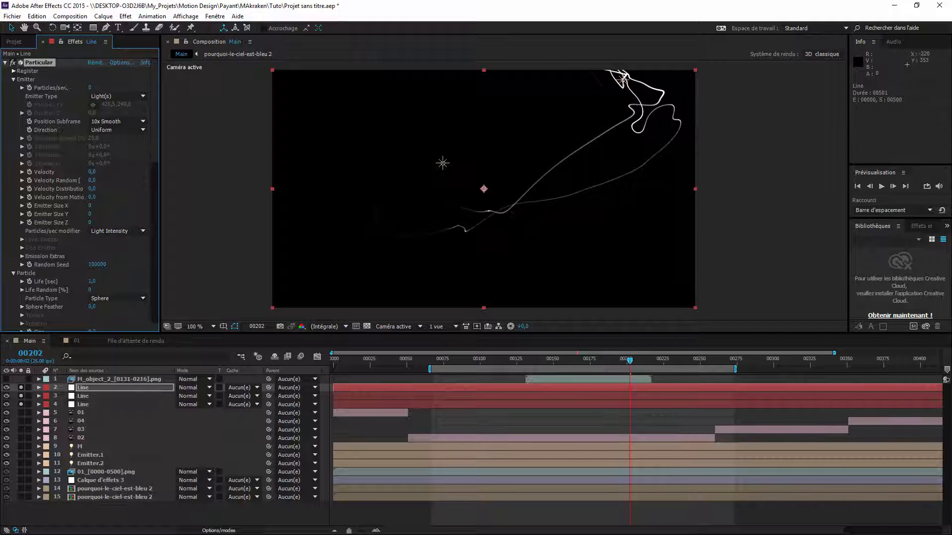
pyautogui.moveTo(78, 88); pyautogui.dragTo(93, 87)
# Set the emitter's Particles/sec to about 790 on the middle Line layer and 1510 on the lowest Line layer.
pyautogui.click(83, 396)
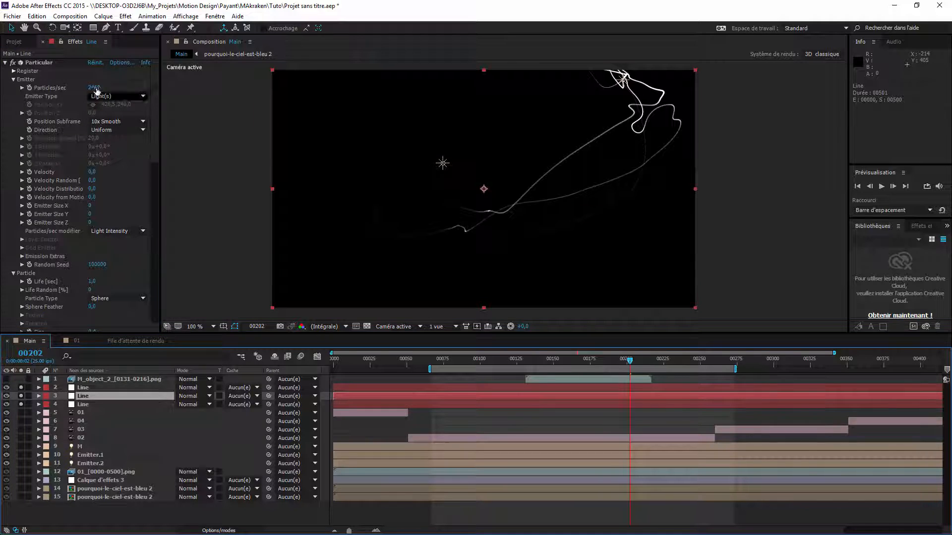
pyautogui.moveTo(97, 91)
pyautogui.mouseDown()
pyautogui.moveTo(70, 90)
pyautogui.moveTo(97, 96)
pyautogui.moveTo(81, 88)
pyautogui.mouseUp()
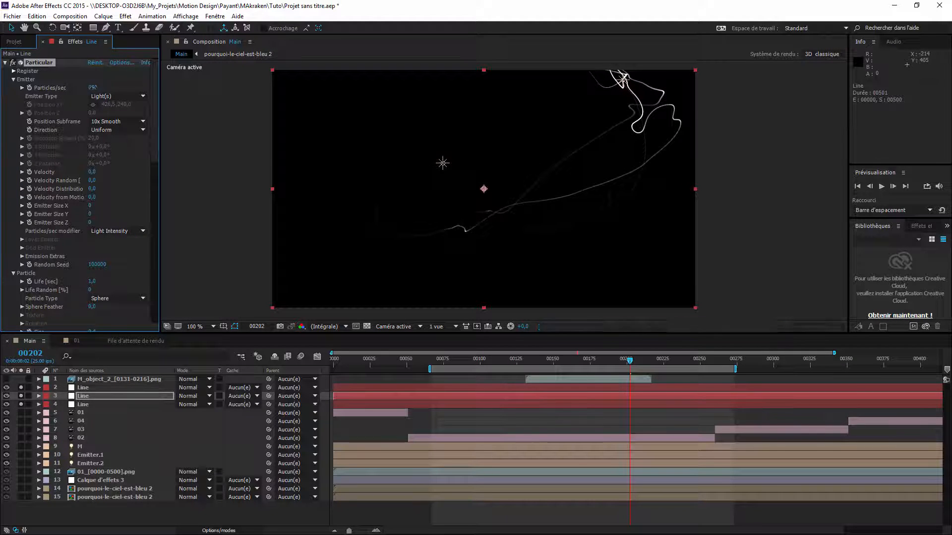
pyautogui.moveTo(81, 88); pyautogui.dragTo(99, 87)
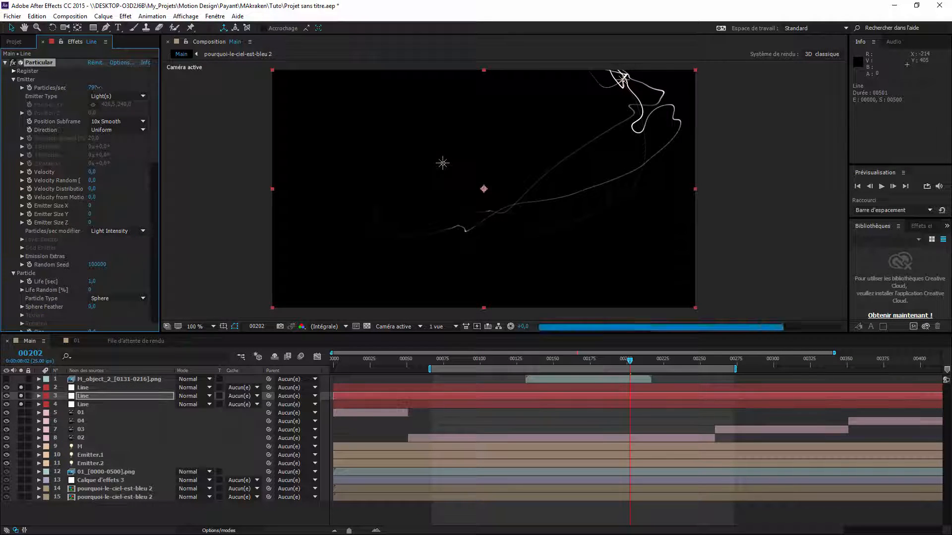
pyautogui.click(95, 404)
pyautogui.moveTo(85, 89); pyautogui.dragTo(292, 465)
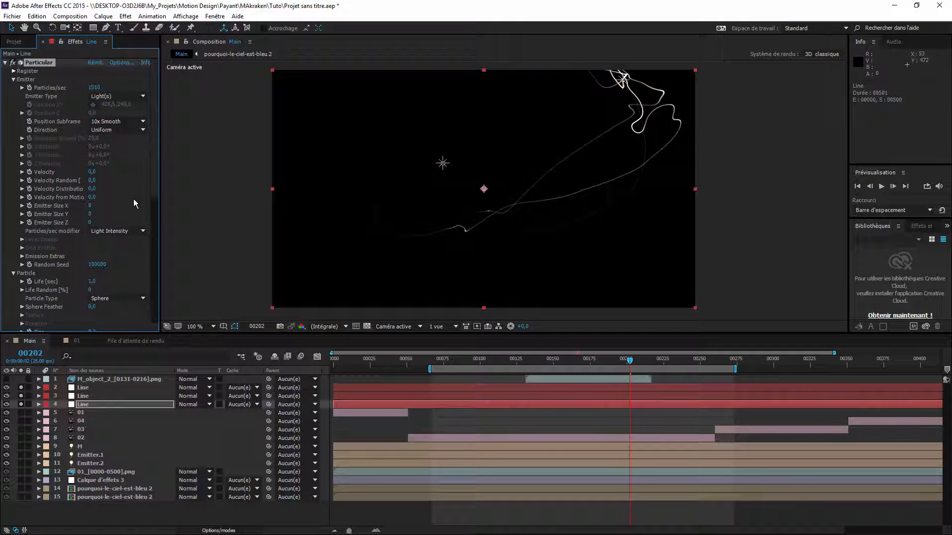
# At frame 147, set the top Line layer's Particles/sec to 1680 and turn off solo on all three Line layers.
pyautogui.moveTo(558, 359)
pyautogui.mouseDown()
pyautogui.moveTo(537, 365)
pyautogui.moveTo(550, 362)
pyautogui.mouseUp()
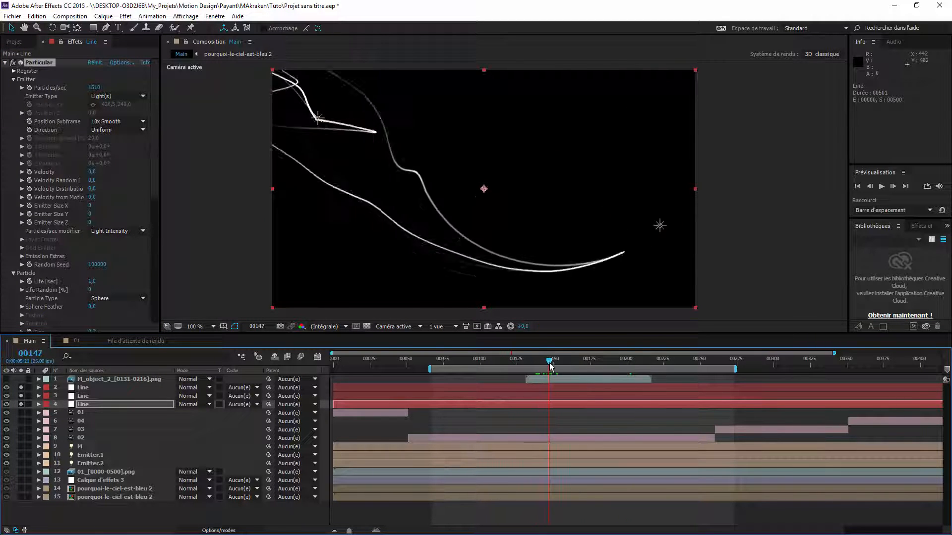
pyautogui.click(79, 388)
pyautogui.moveTo(94, 87); pyautogui.dragTo(151, 88)
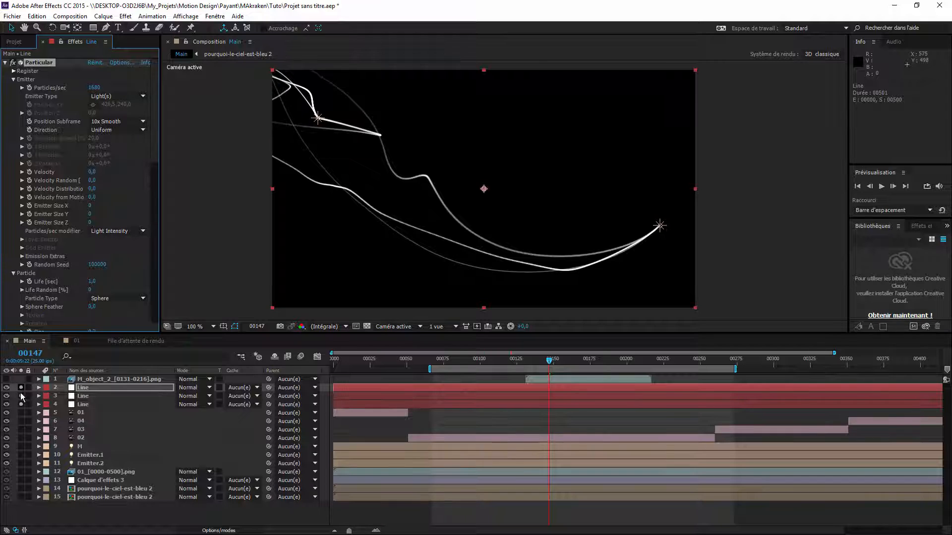
pyautogui.moveTo(22, 390); pyautogui.dragTo(23, 404)
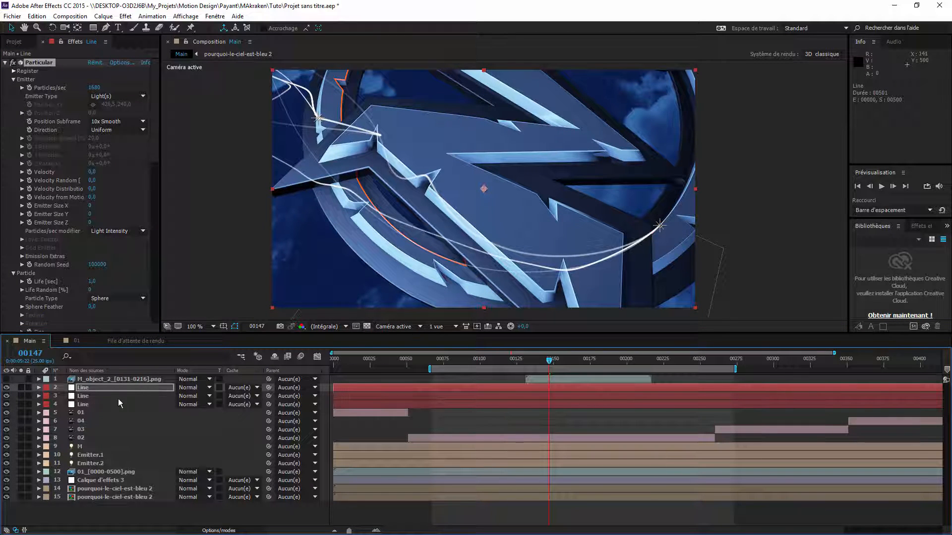
# Duplicate the lowest Line layer and solo the new upper copy.
pyautogui.click(82, 405)
pyautogui.hotkey('ctrl', 'd')
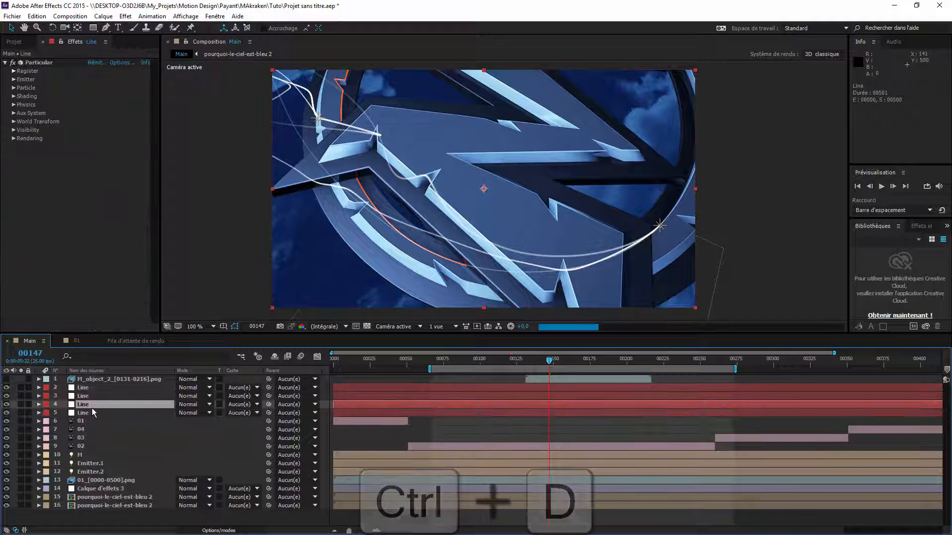
pyautogui.click(21, 405)
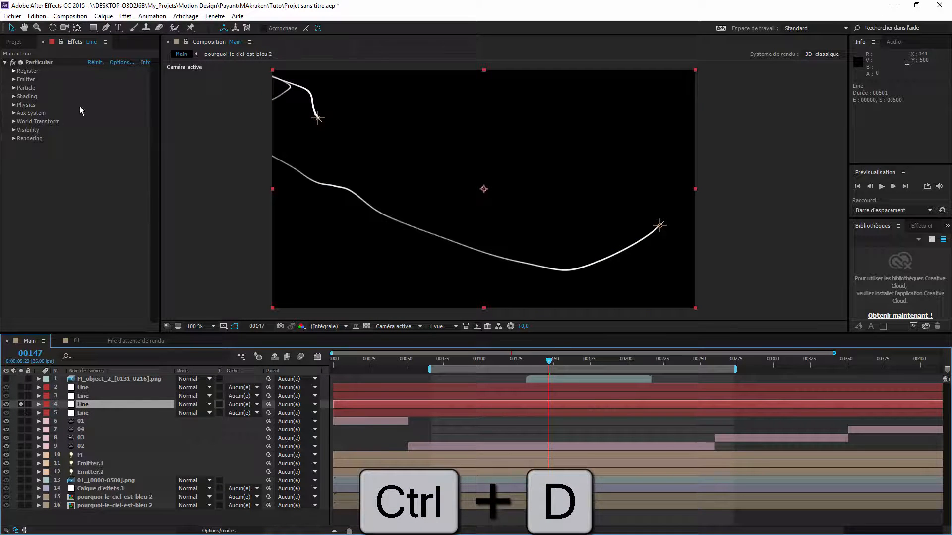
# Reset the soloed Line layer's emitter Velocity, set it to 25, and preview the scattered particles around frame 157.
pyautogui.click(13, 80)
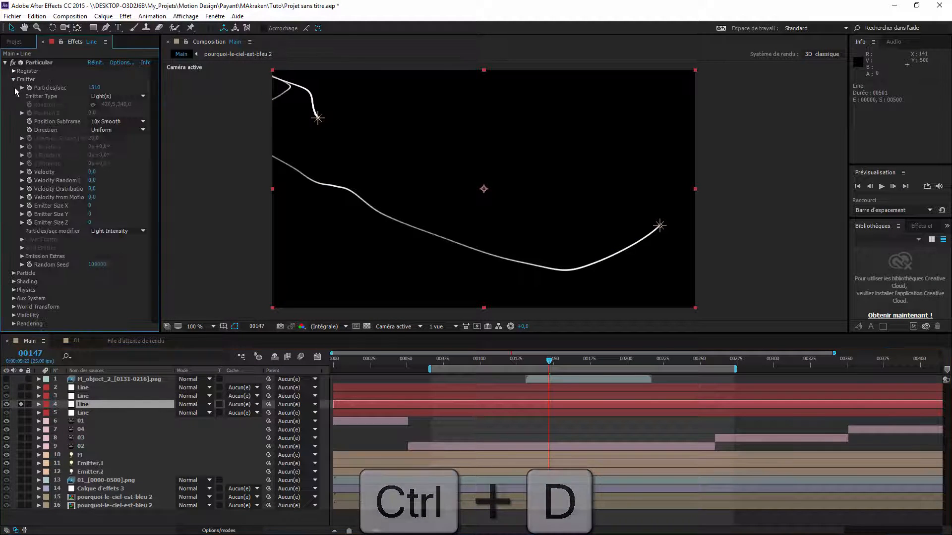
pyautogui.rightClick(50, 170)
pyautogui.click(96, 242)
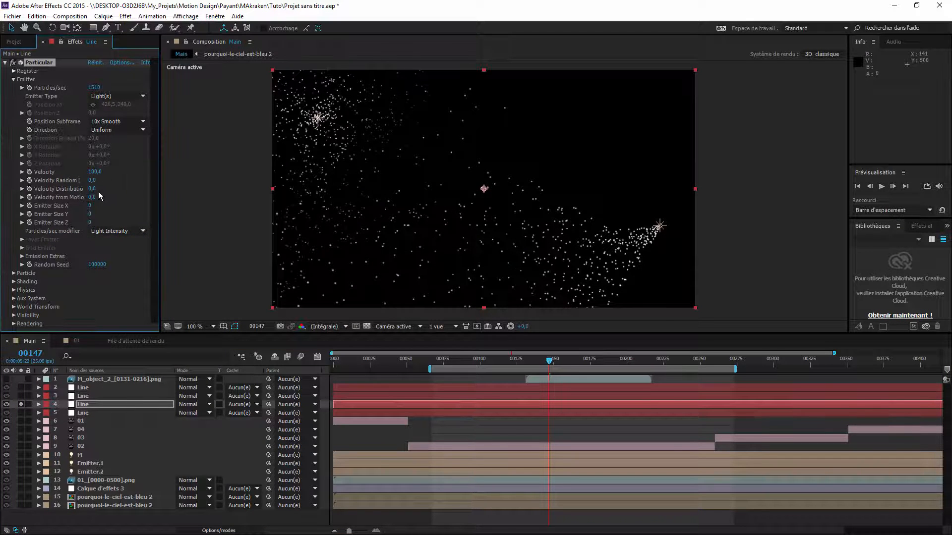
pyautogui.click(95, 172)
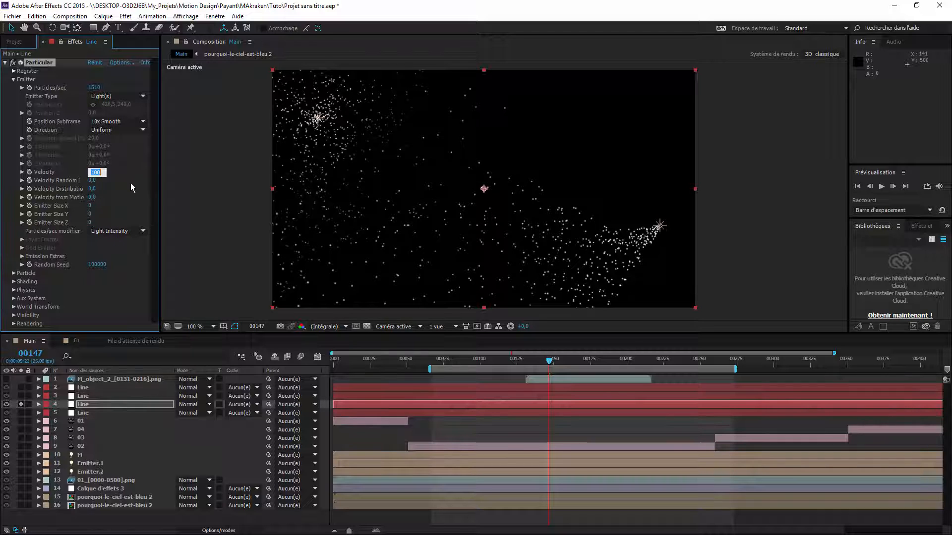
pyautogui.write('25')
pyautogui.press('Return')
pyautogui.press('space')
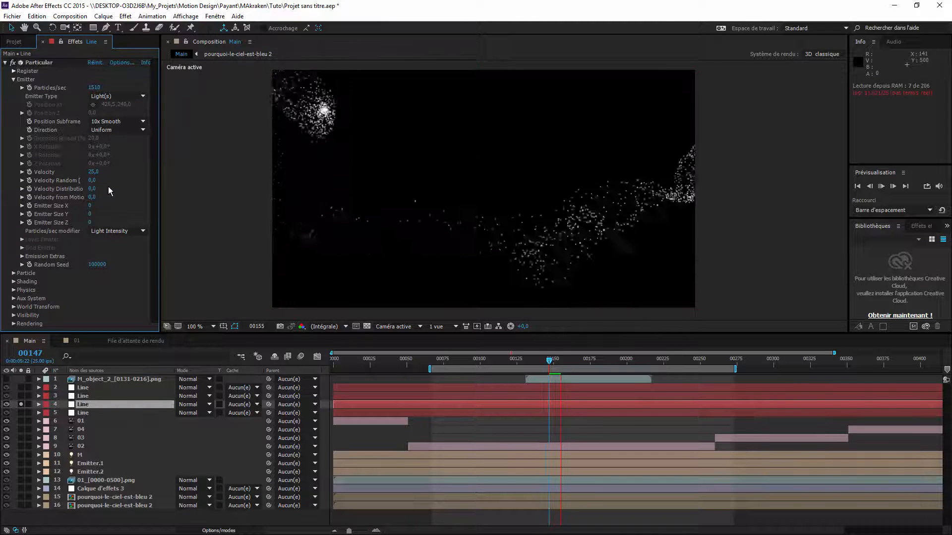
pyautogui.click(562, 359)
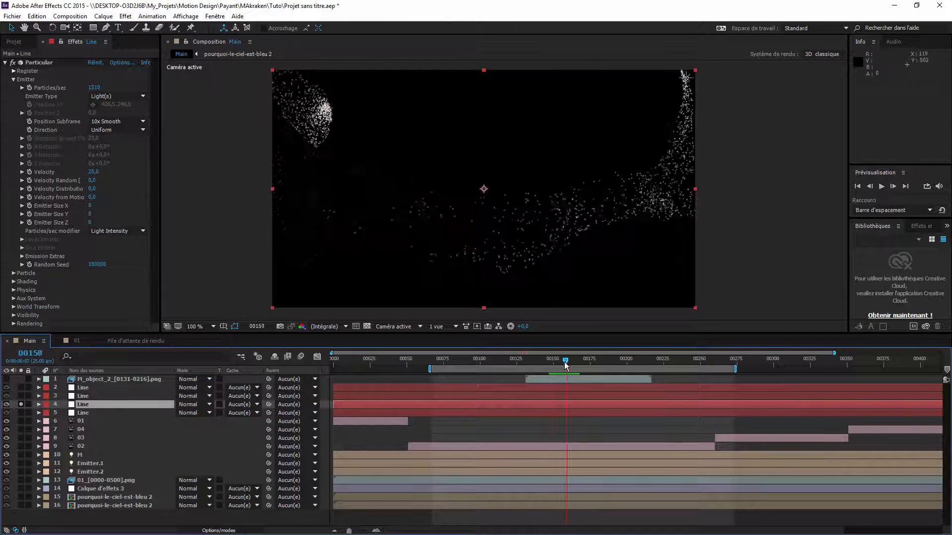
# Set the soloed Line layer's particle Life to 0,7 seconds and its Size Random and Opacity Random to 100%.
pyautogui.click(15, 274)
pyautogui.scroll(-4, 92, 274)
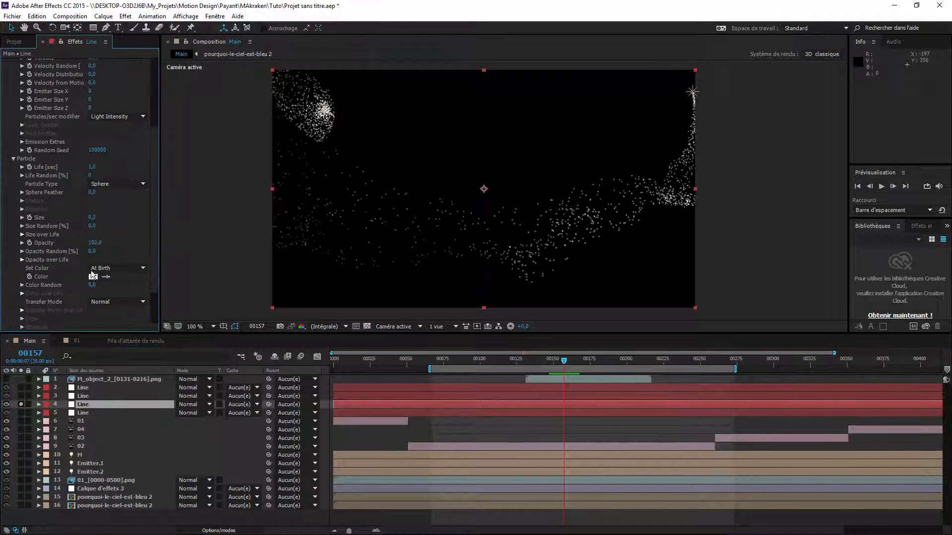
pyautogui.click(93, 167)
pyautogui.write('0,5')
pyautogui.press('Return')
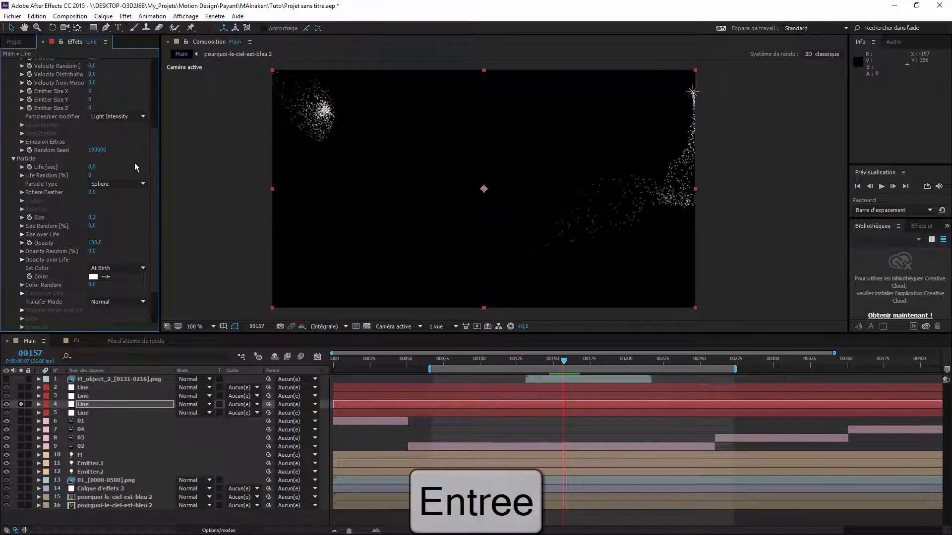
pyautogui.click(93, 167)
pyautogui.write('.7')
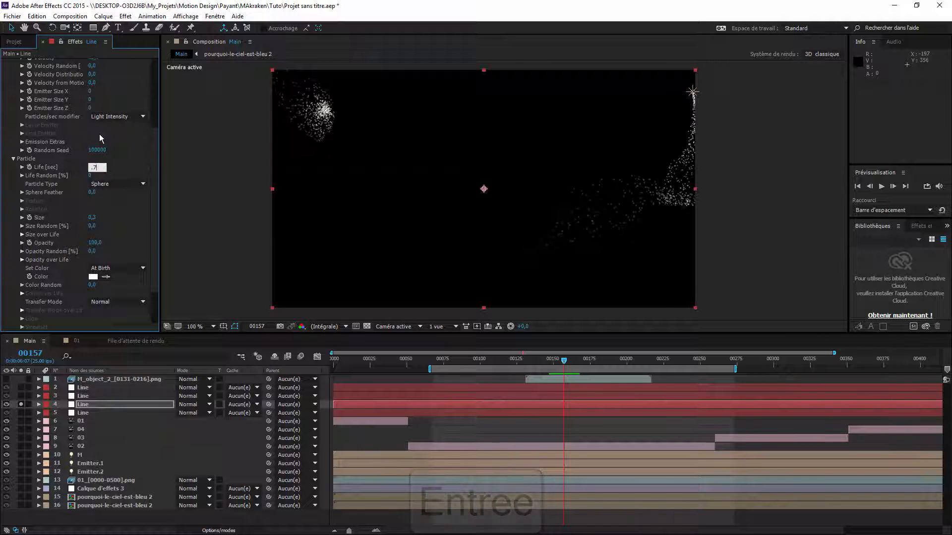
pyautogui.press('Return')
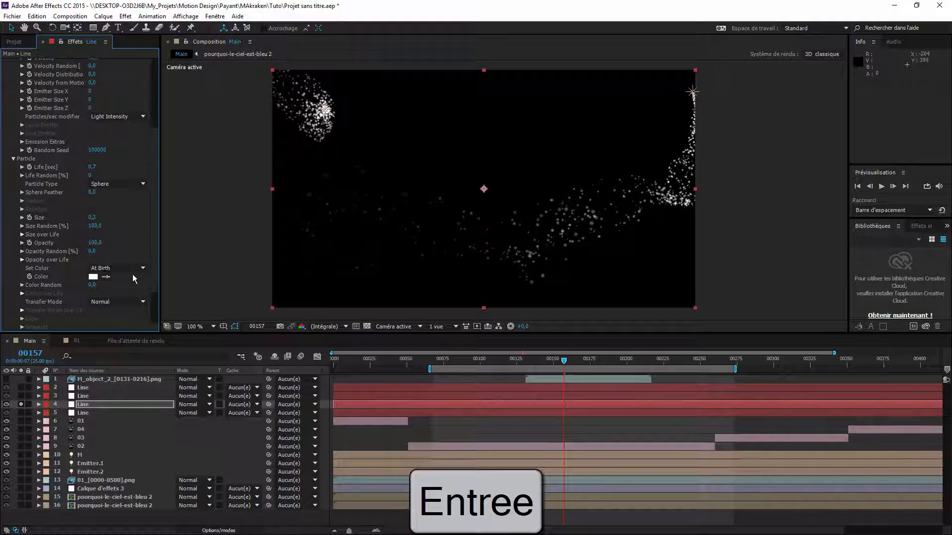
pyautogui.moveTo(92, 251); pyautogui.dragTo(250, 264)
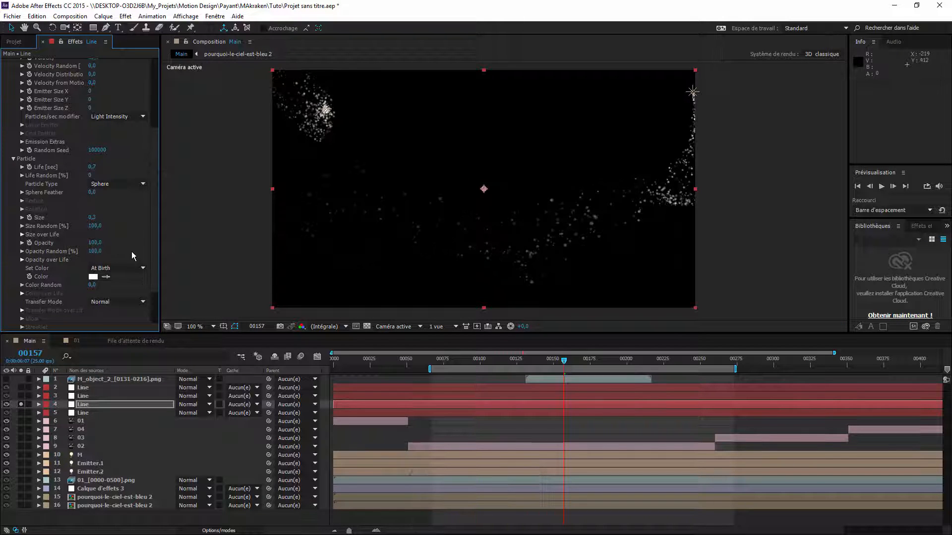
# Set the soloed Line layer's Size over Life to the preset curve that rises quickly and then declines to zero.
pyautogui.scroll(-3, 133, 250)
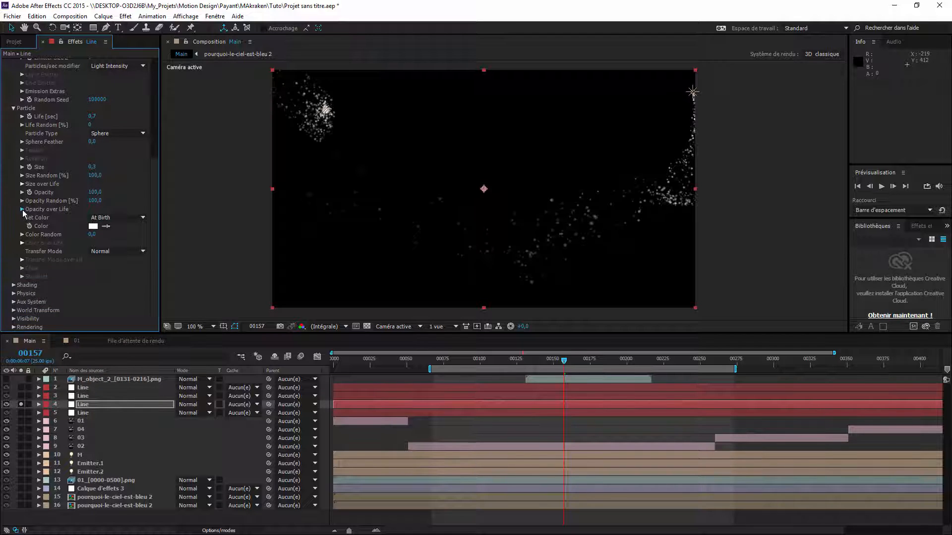
pyautogui.click(22, 210)
pyautogui.click(22, 185)
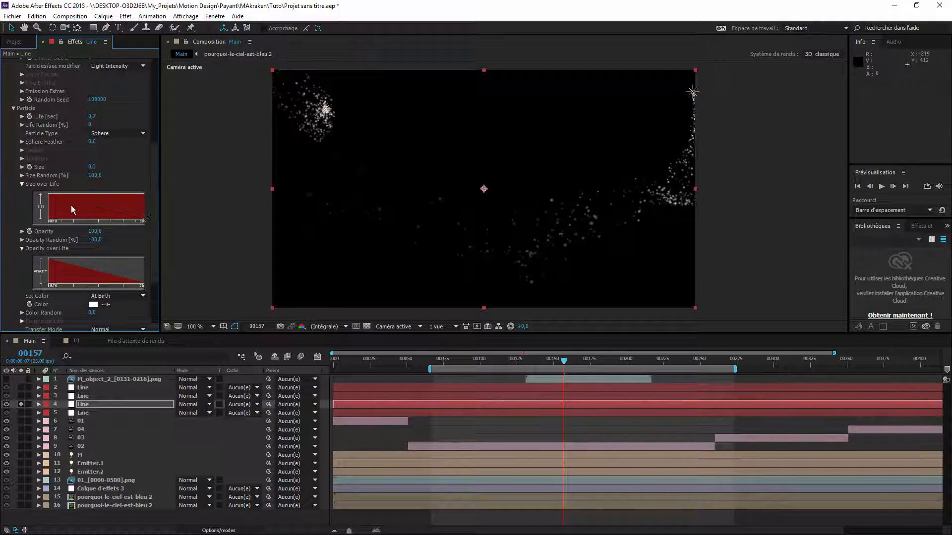
pyautogui.moveTo(161, 211); pyautogui.dragTo(206, 211)
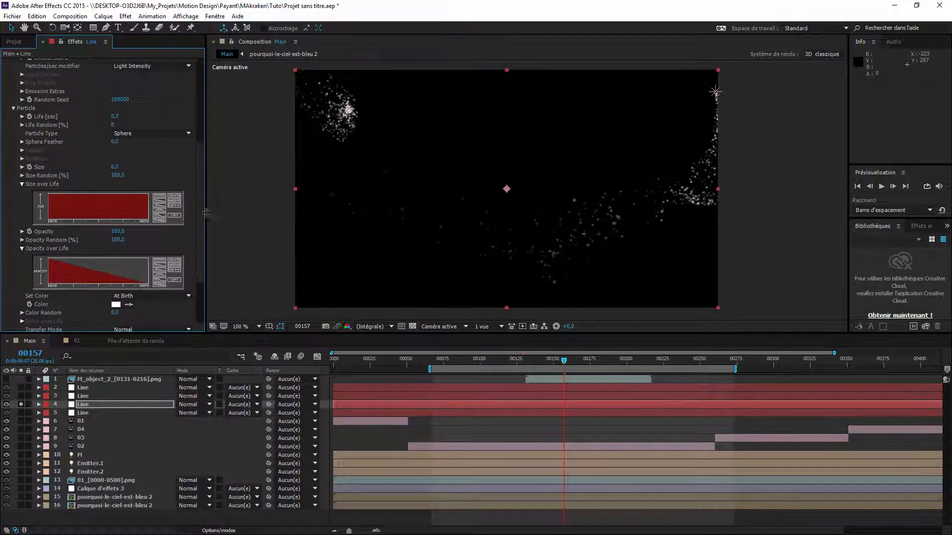
pyautogui.click(159, 205)
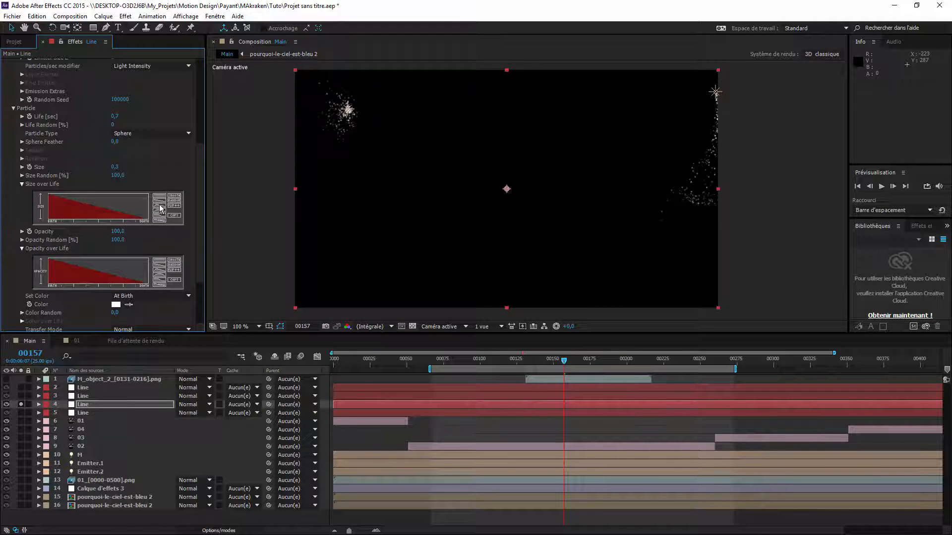
pyautogui.click(159, 209)
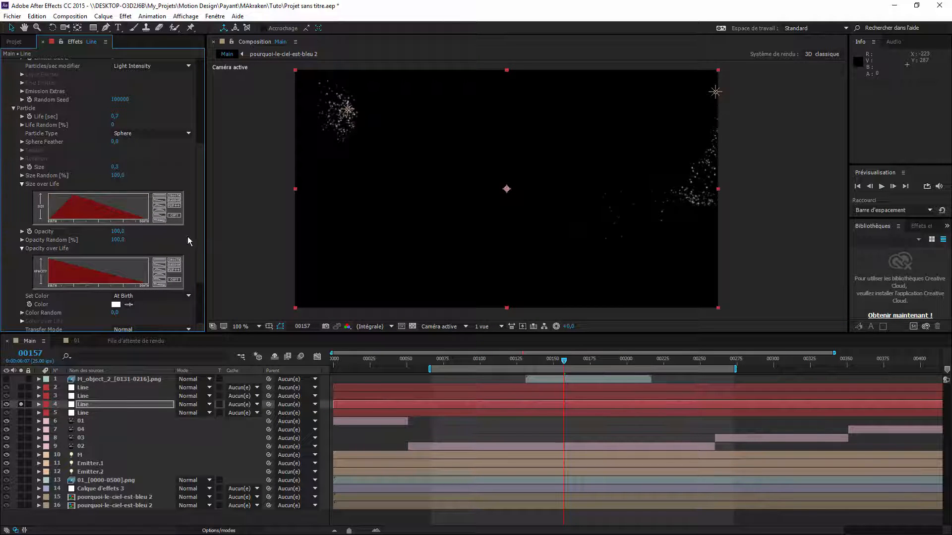
# Set the soloed Line layer's Opacity over Life to the preset that rises quickly and then declines, and turn its rendering Motion Blur On.
pyautogui.click(158, 272)
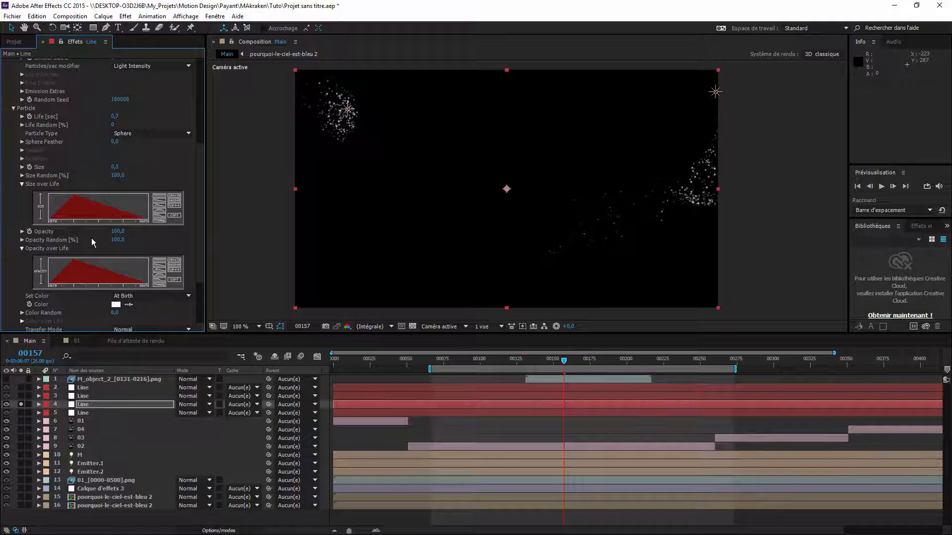
pyautogui.scroll(-3, 91, 238)
pyautogui.scroll(4, 53, 241)
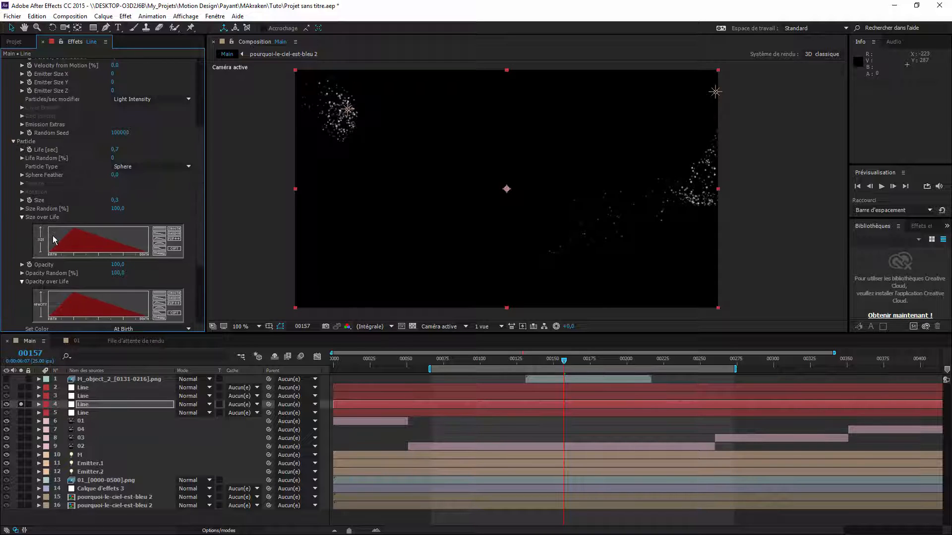
pyautogui.scroll(-4, 53, 248)
pyautogui.click(13, 327)
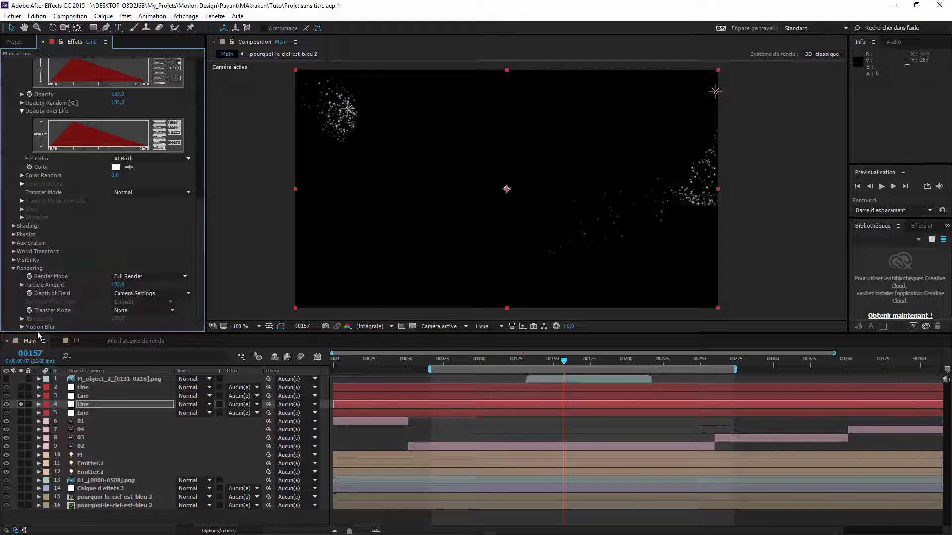
pyautogui.click(22, 327)
pyautogui.click(127, 268)
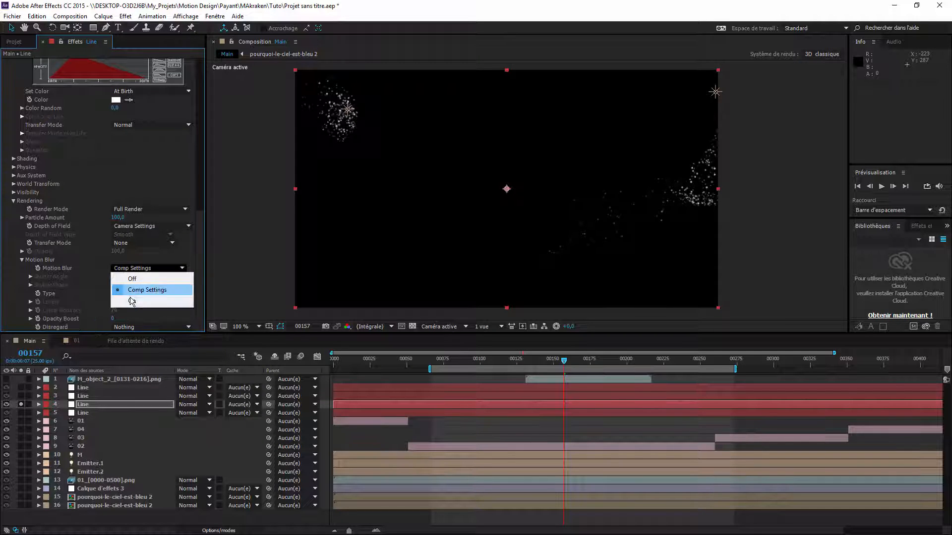
pyautogui.click(132, 302)
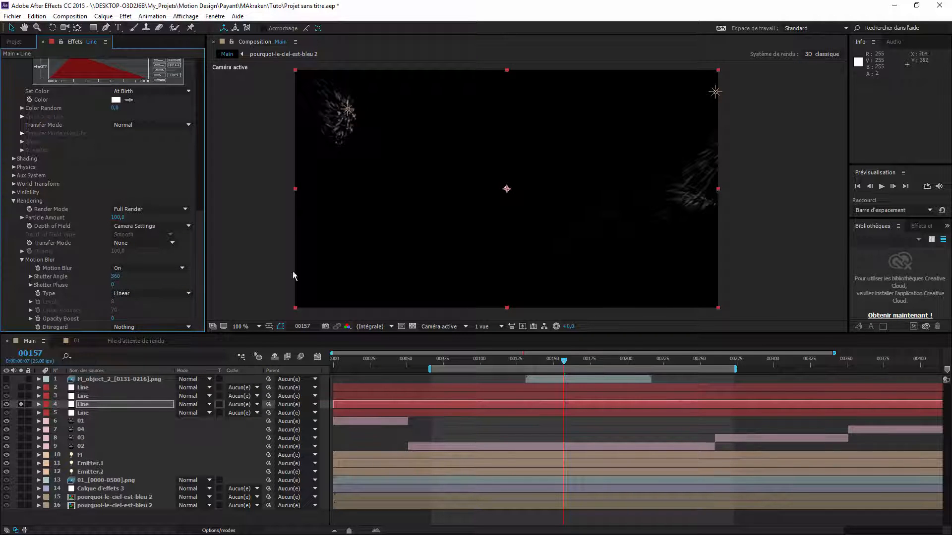
# Set the soloed Line layer's particle Life to 1,2 seconds.
pyautogui.scroll(15, 81, 222)
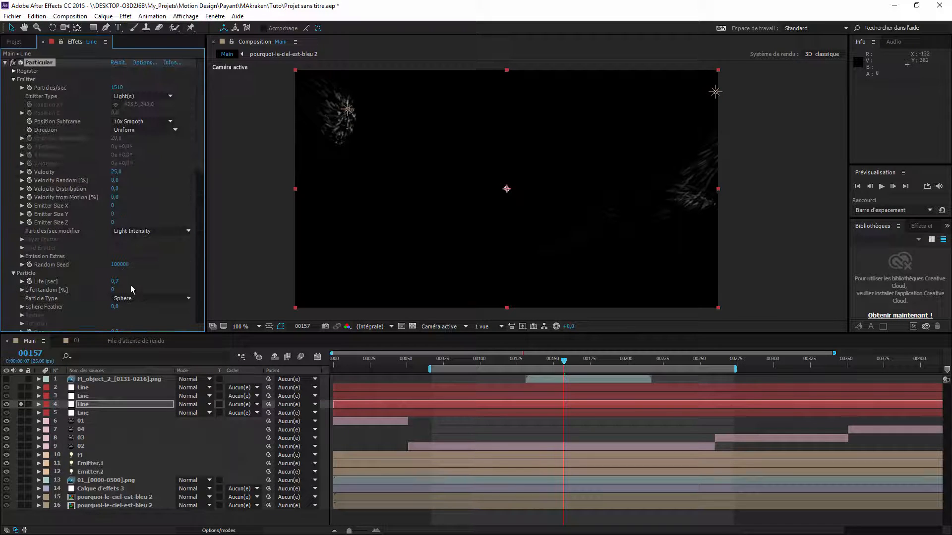
pyautogui.write('1,2')
pyautogui.press('Return')
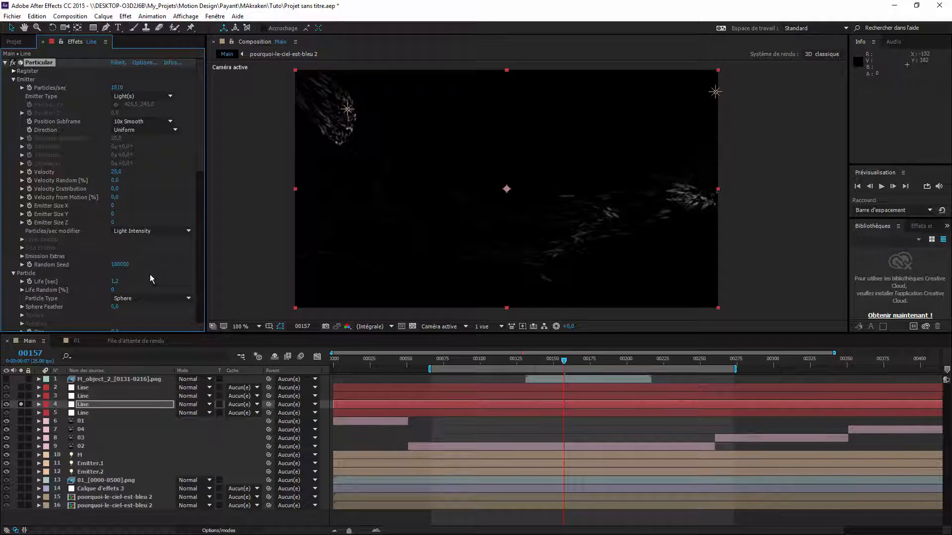
# Try a motion blur Opacity Boost of 50 on the soloed Line layer, and reduce it to 10.
pyautogui.scroll(-5, 149, 275)
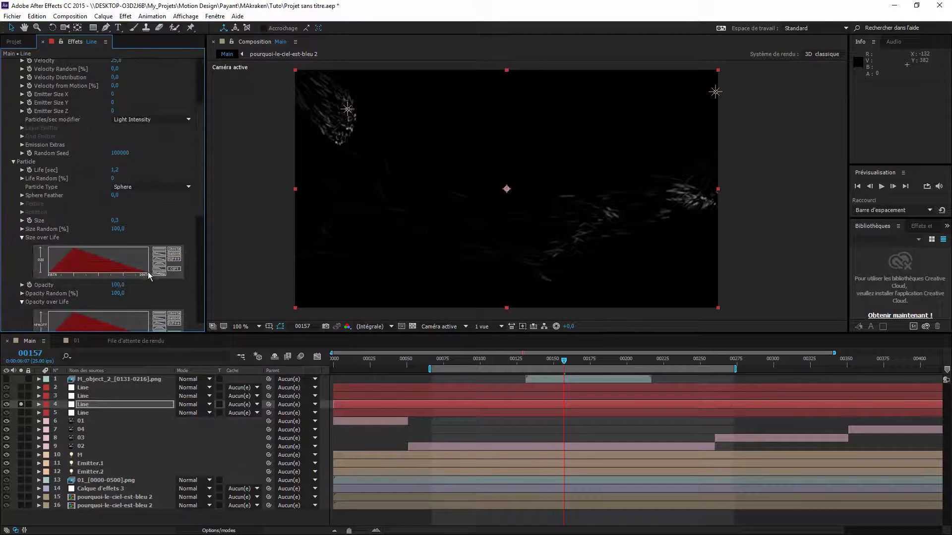
pyautogui.scroll(-10, 118, 238)
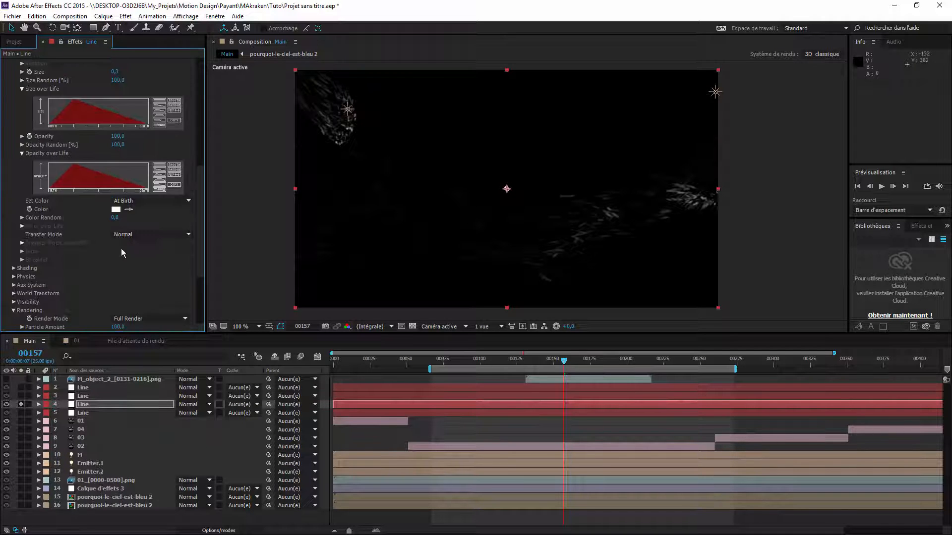
pyautogui.moveTo(129, 318); pyautogui.dragTo(138, 319)
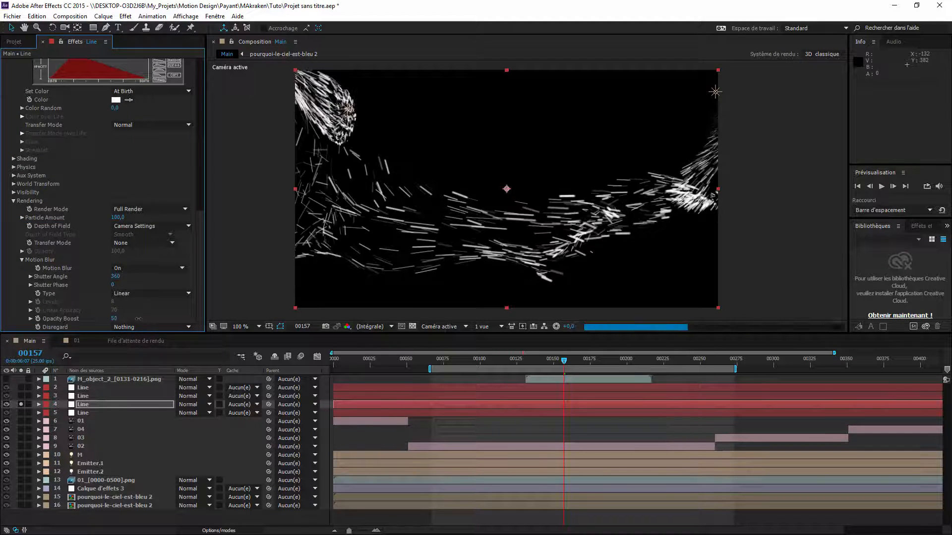
pyautogui.click(120, 319)
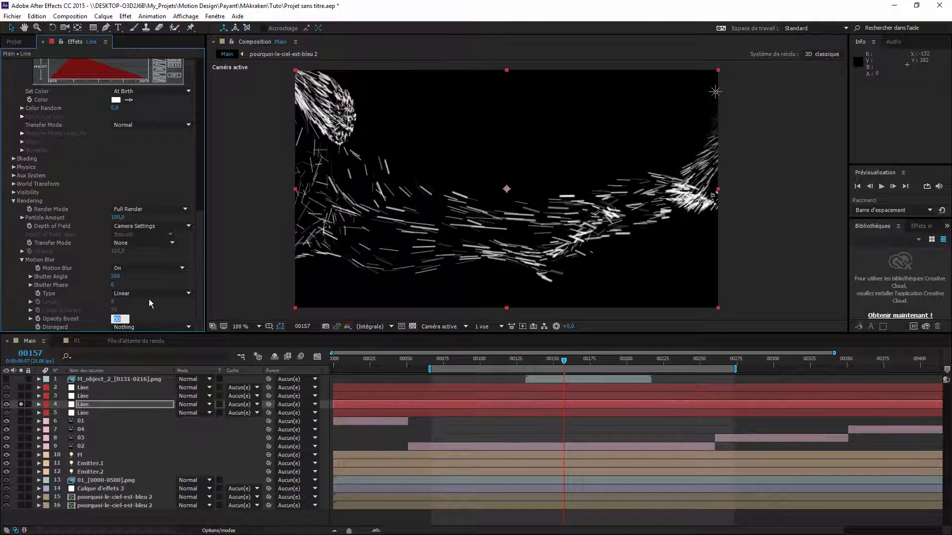
pyautogui.write('10')
pyautogui.press('Return')
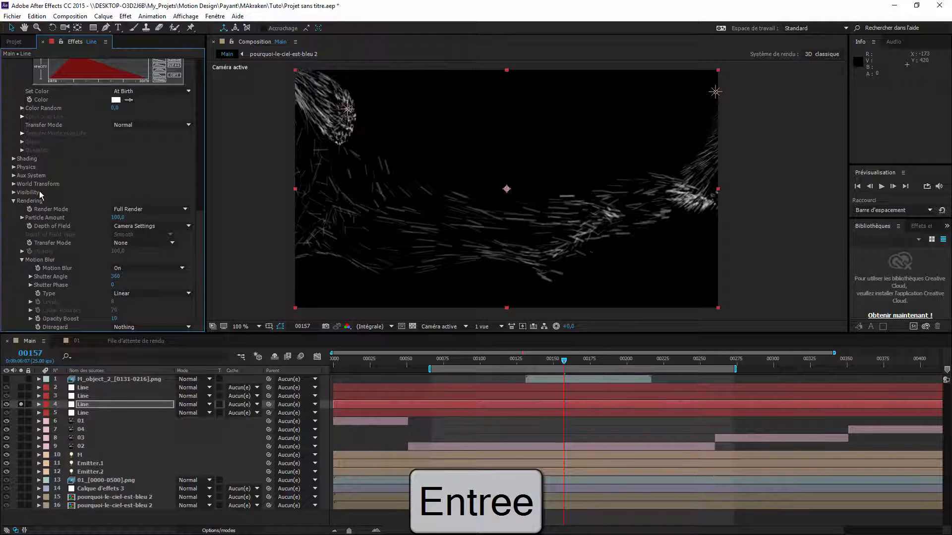
# Set the soloed Line layer's particle Color Random to 100.
pyautogui.scroll(4, 120, 307)
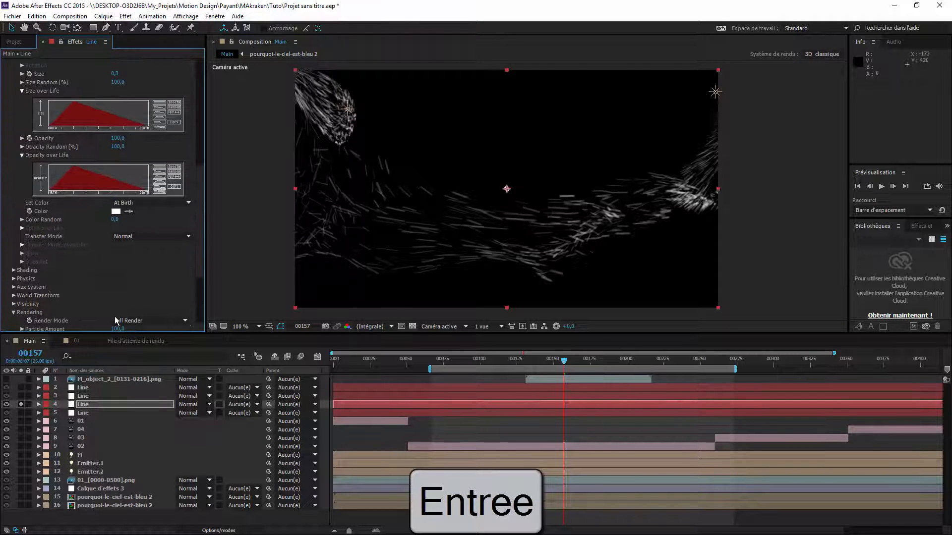
pyautogui.scroll(-5, 115, 315)
pyautogui.scroll(3, 103, 144)
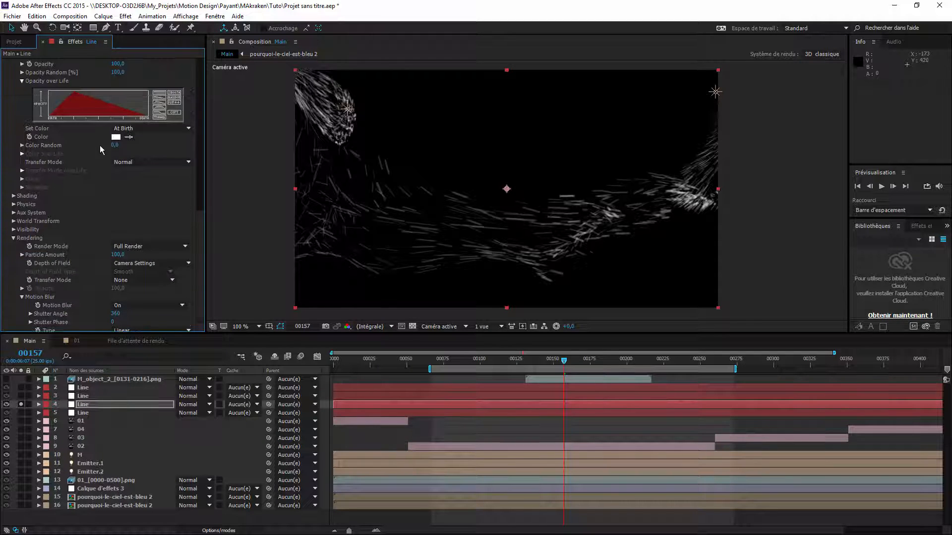
pyautogui.scroll(4, 98, 175)
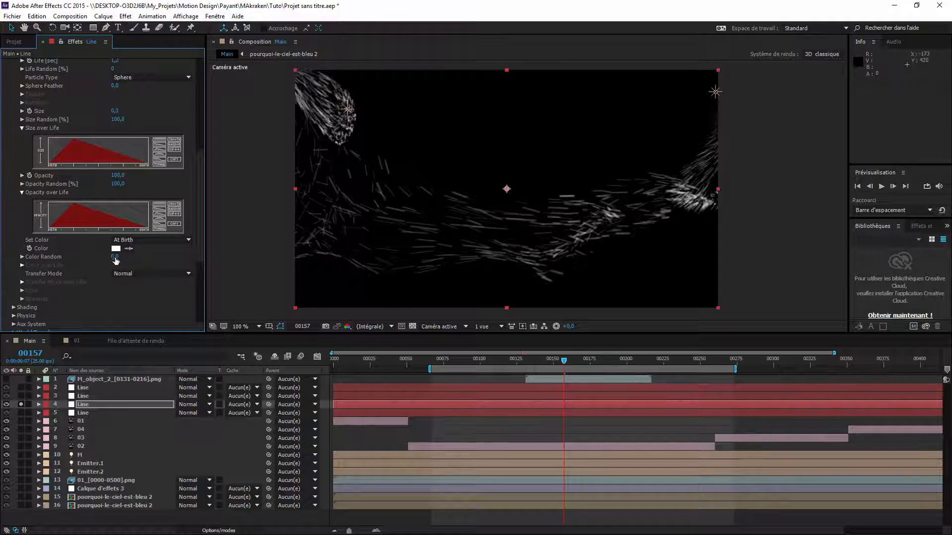
pyautogui.moveTo(115, 257); pyautogui.dragTo(389, 190)
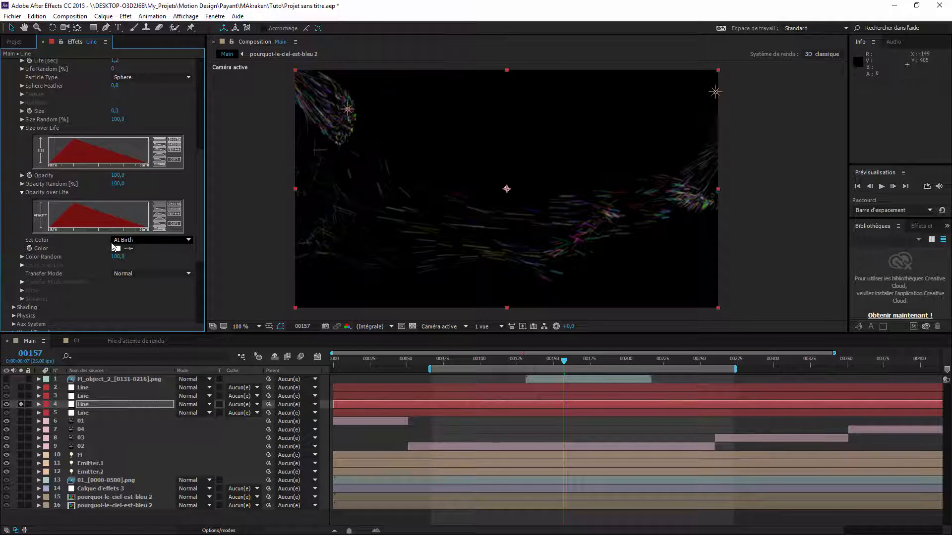
# Set the soloed Line layer's motion blur Opacity Boost to 15.
pyautogui.scroll(-5, 113, 244)
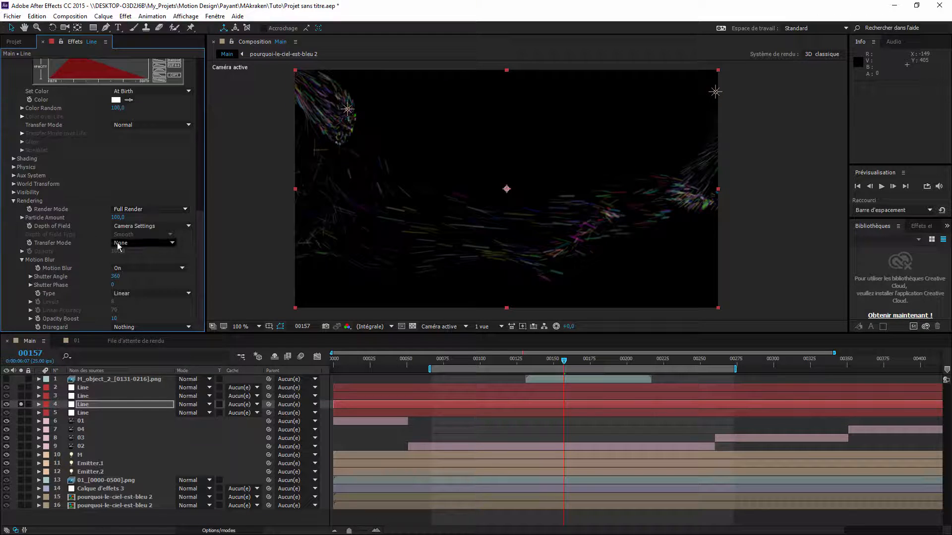
pyautogui.click(116, 318)
pyautogui.write('15')
pyautogui.press('Return')
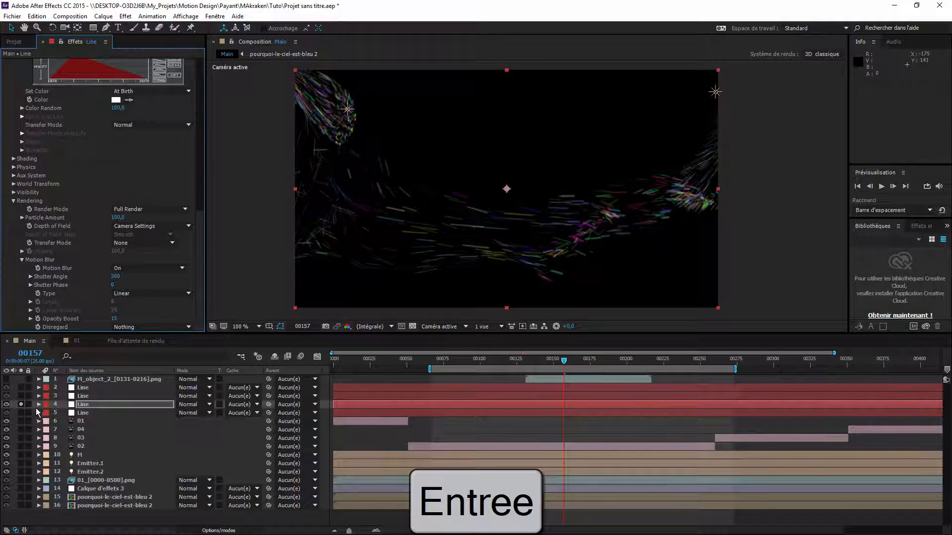
# Unsolo the scattered-particle Line layer and set its blending mode to Addition.
pyautogui.click(22, 404)
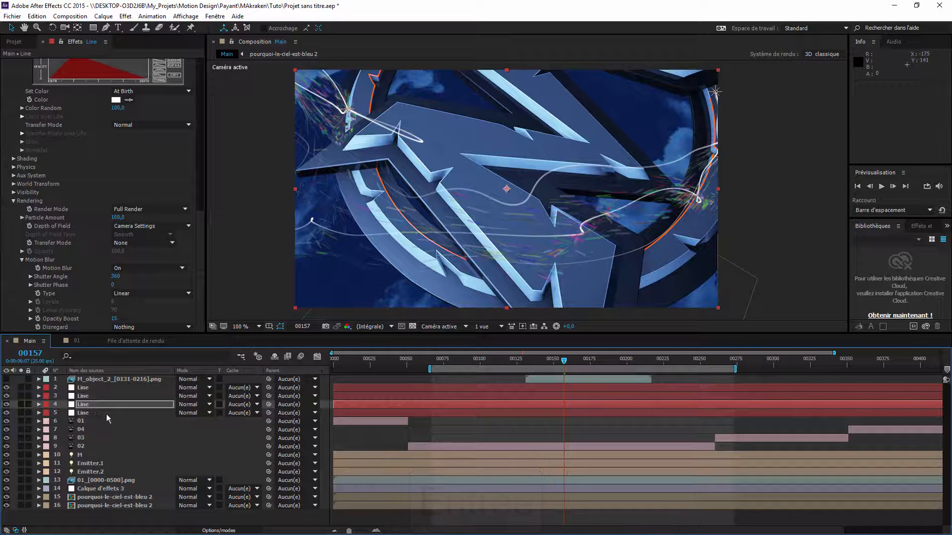
pyautogui.click(191, 404)
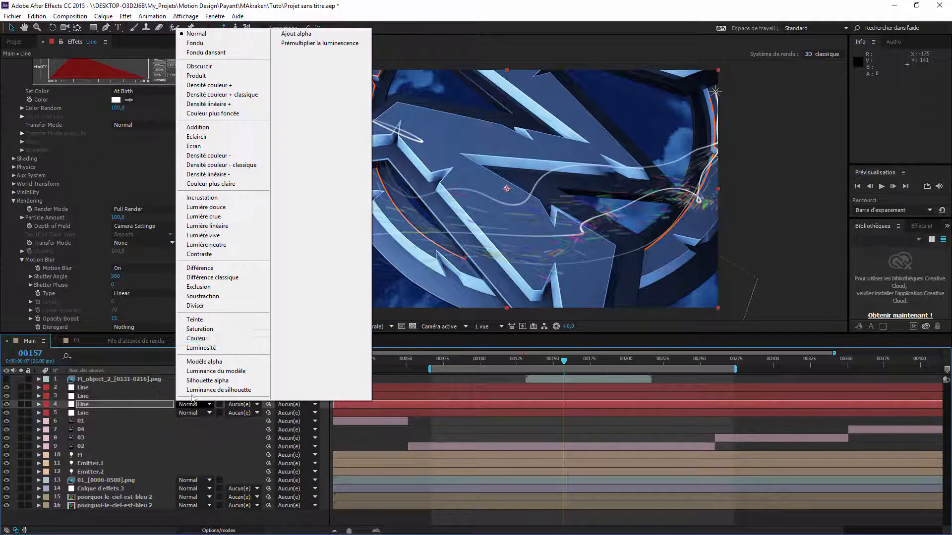
pyautogui.click(197, 127)
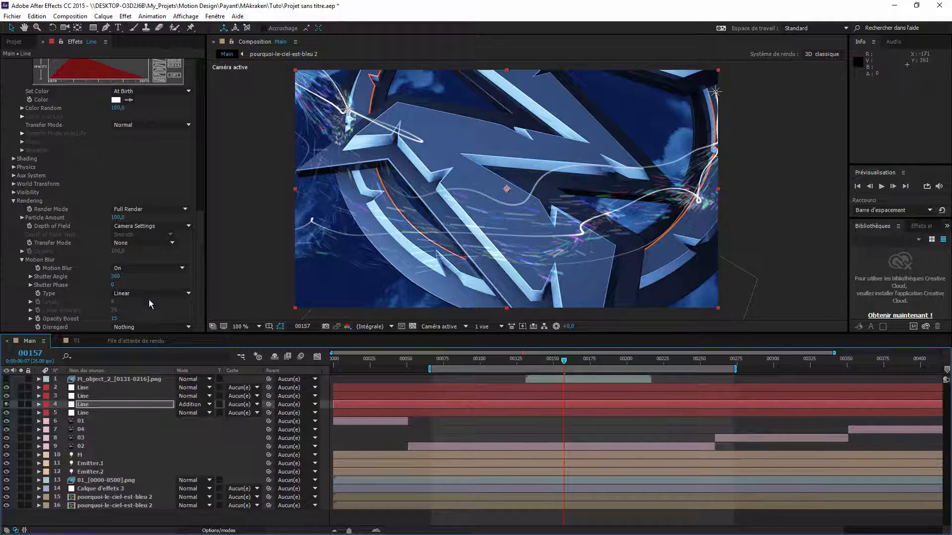
# Rename the scattered-particle Line layer as Par.
pyautogui.click(88, 406)
pyautogui.press('Return')
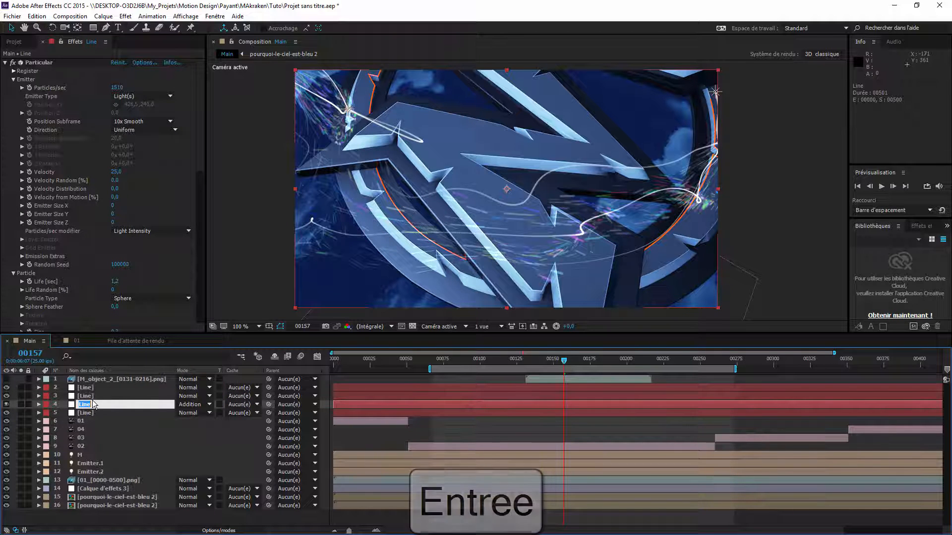
pyautogui.write('Par')
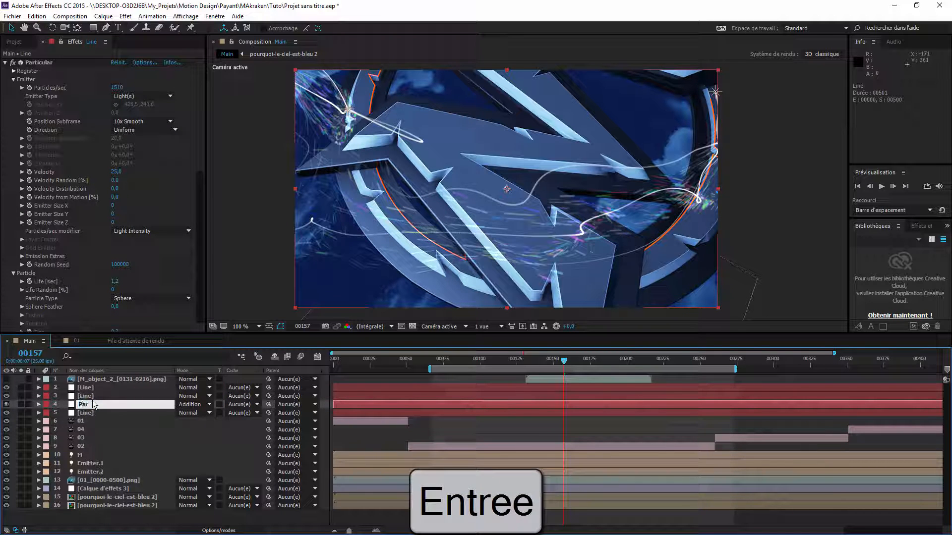
pyautogui.press('Return')
# Solo the Line layer directly above Par and duplicate it.
pyautogui.click(100, 396)
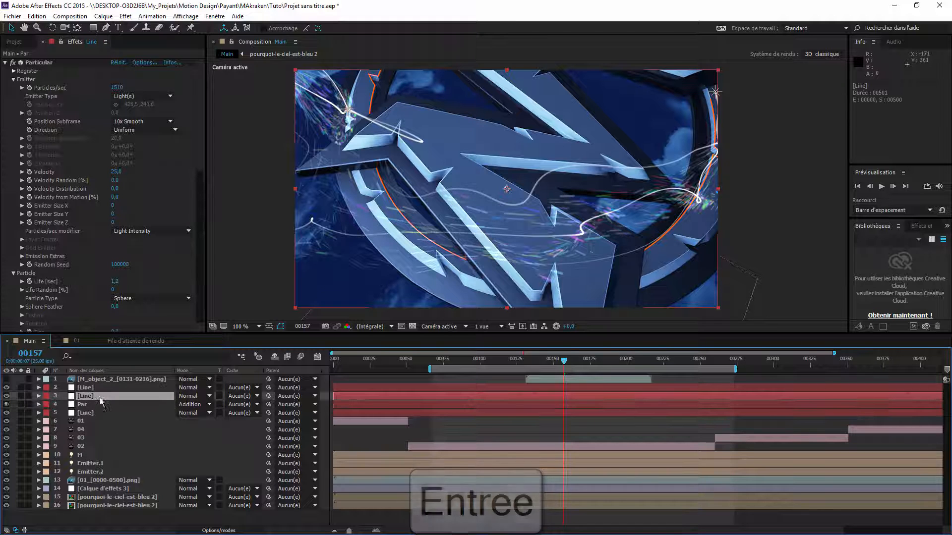
pyautogui.click(20, 396)
pyautogui.hotkey('ctrl', 'd')
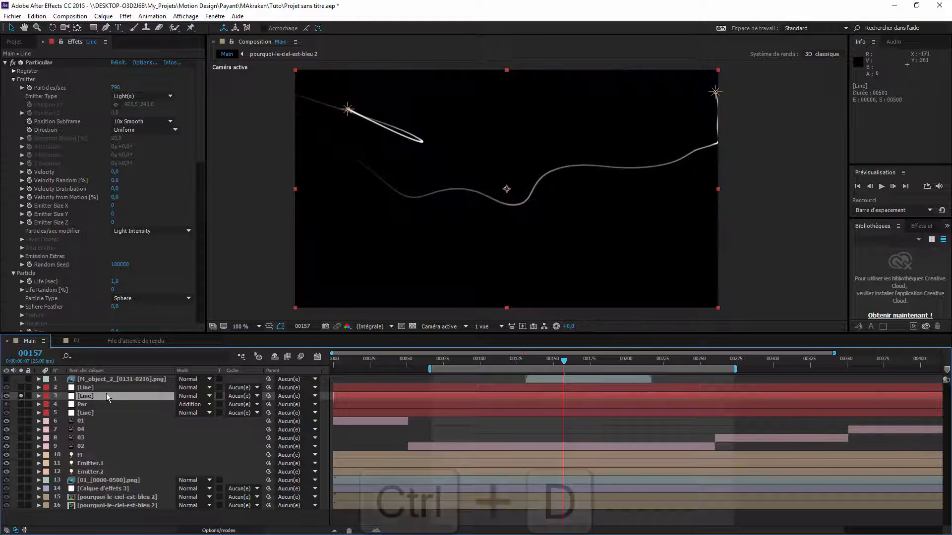
# Set the new Line copy's emitter Velocity to 25 and its particle Life to 1,2 seconds.
pyautogui.click(117, 174)
pyautogui.write('25')
pyautogui.press('Return')
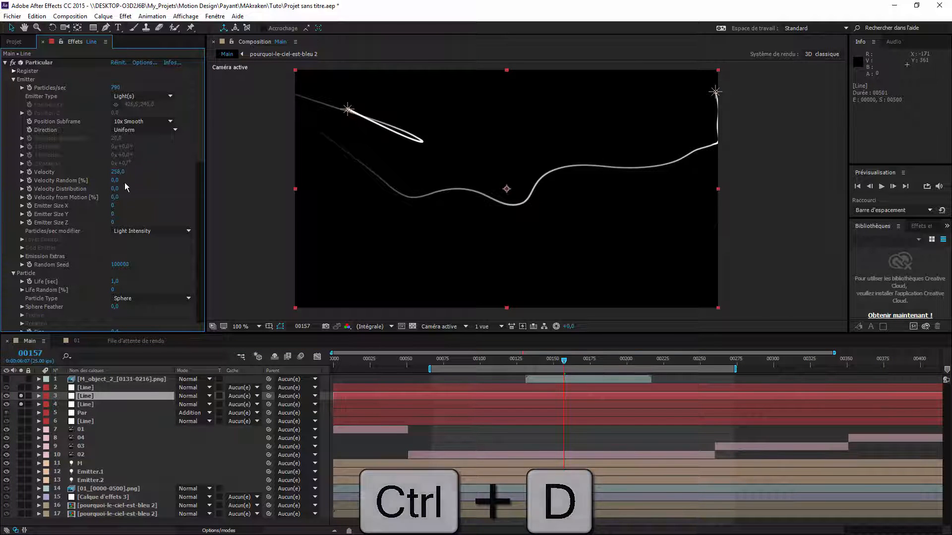
pyautogui.click(114, 281)
pyautogui.write('1,2')
pyautogui.press('Return')
# Set the new Line copy's Size Random and Opacity Random to 100%.
pyautogui.scroll(-2, 138, 287)
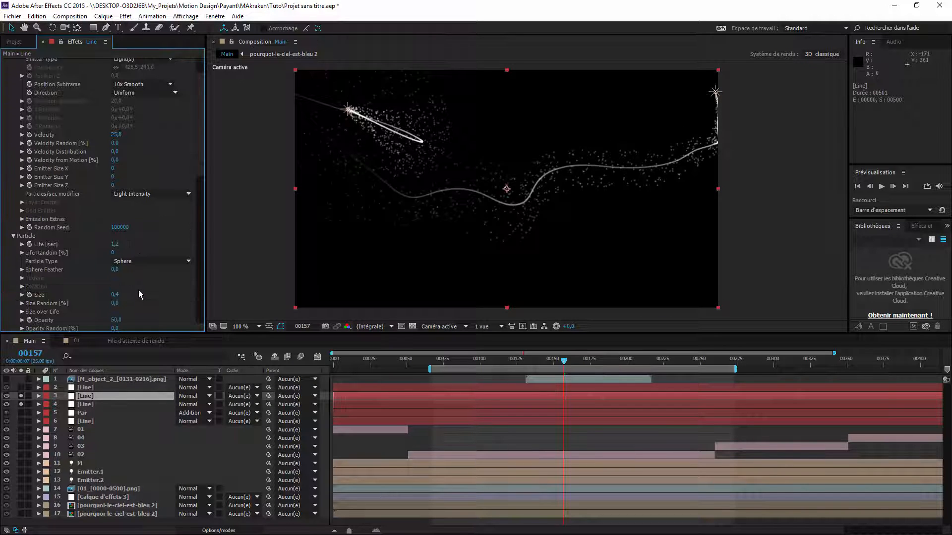
pyautogui.click(115, 297)
pyautogui.moveTo(116, 304); pyautogui.dragTo(261, 317)
pyautogui.scroll(-4, 125, 307)
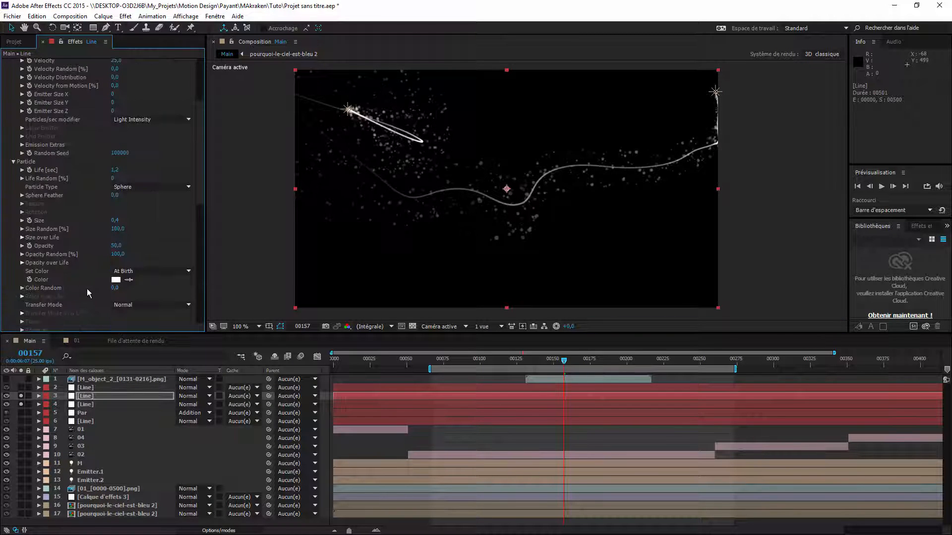
# Set the new Line copy's Color Random to 100 and its Opacity over Life to the preset that rises quickly and then declines.
pyautogui.moveTo(114, 291); pyautogui.dragTo(358, 299)
pyautogui.click(23, 263)
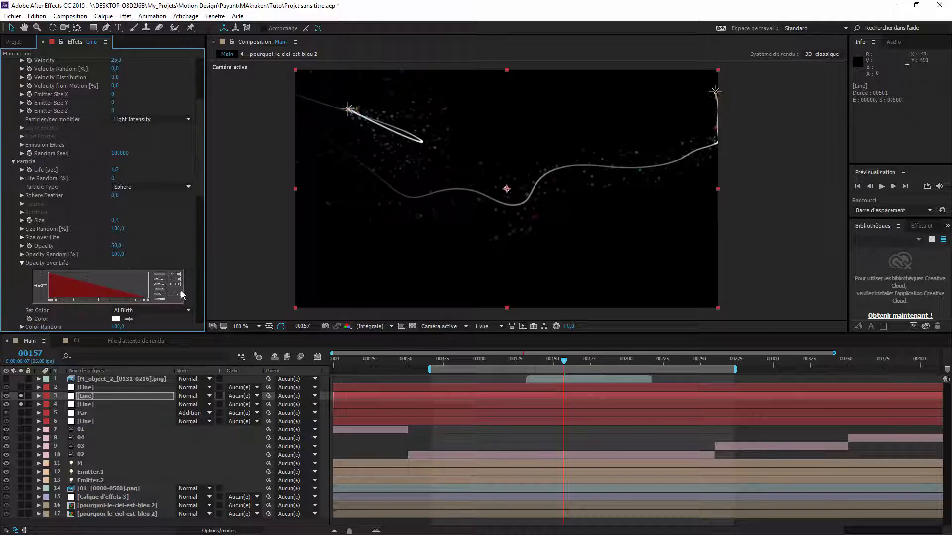
pyautogui.click(163, 285)
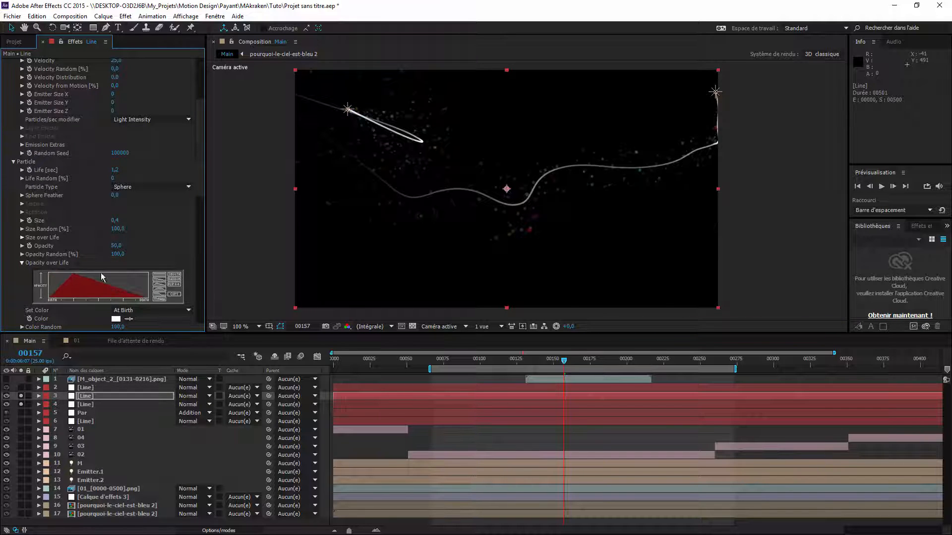
pyautogui.click(23, 238)
# Turn the new Line copy's rendering Motion Blur On with an Opacity Boost of 15.
pyautogui.scroll(-10, 73, 214)
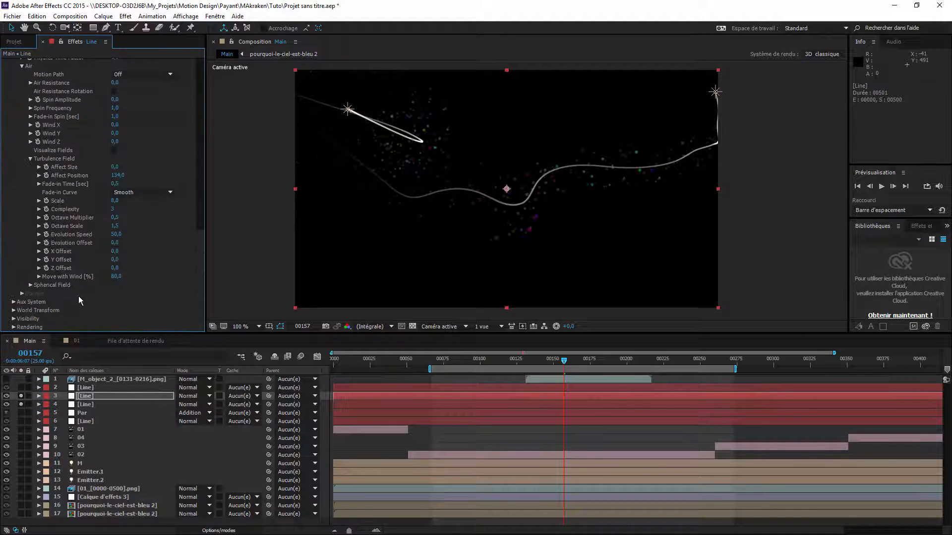
pyautogui.click(71, 328)
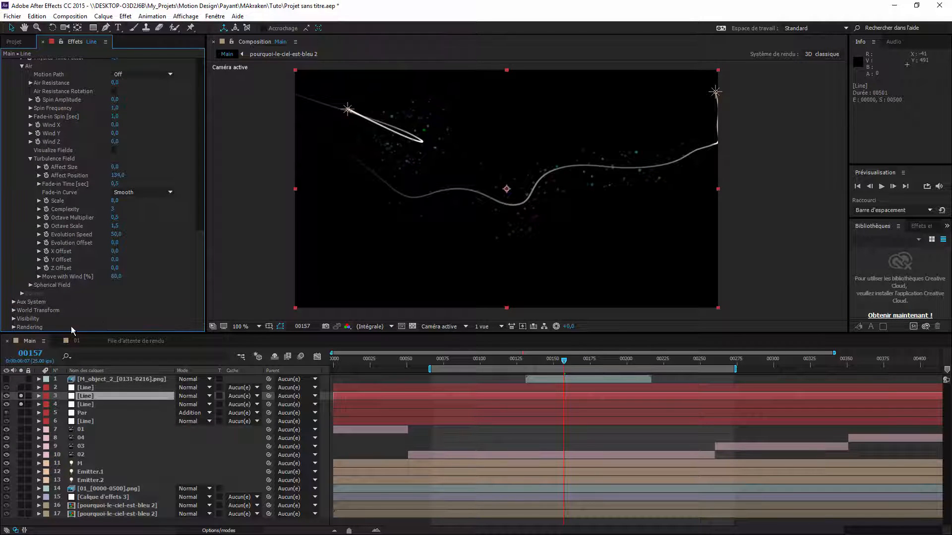
pyautogui.click(14, 328)
pyautogui.scroll(-5, 100, 310)
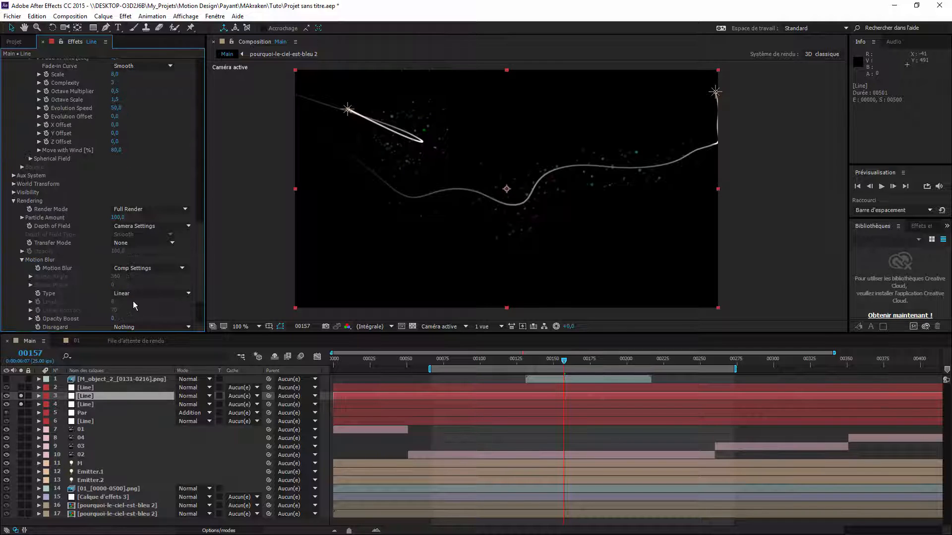
pyautogui.click(149, 268)
pyautogui.click(134, 301)
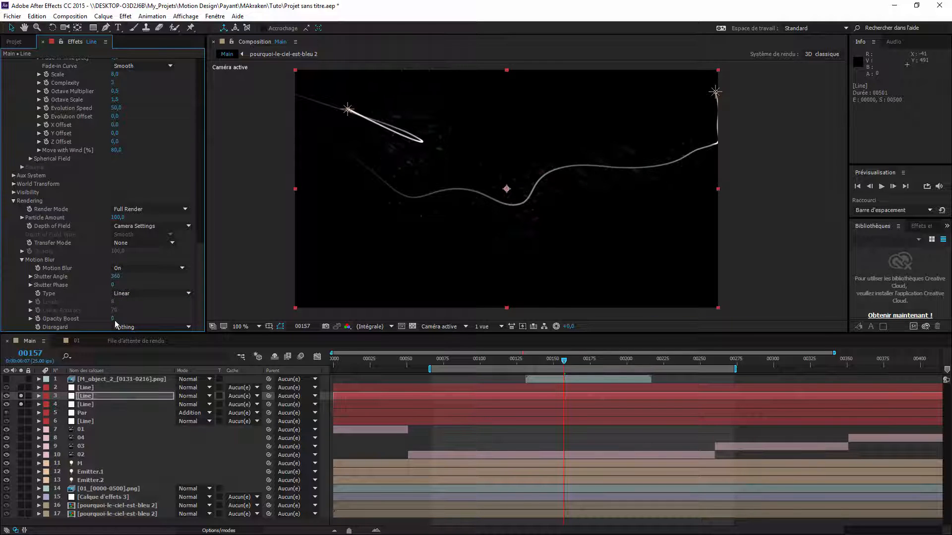
pyautogui.click(113, 319)
pyautogui.write('15')
pyautogui.press('Return')
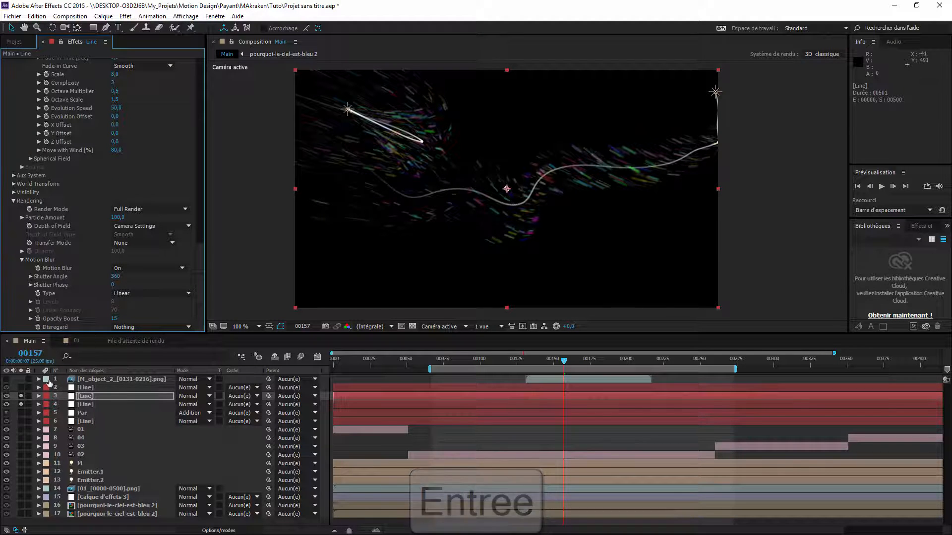
# Rename the colourful scattered-particle Line copy on layer 3 to Par.
pyautogui.click(85, 398)
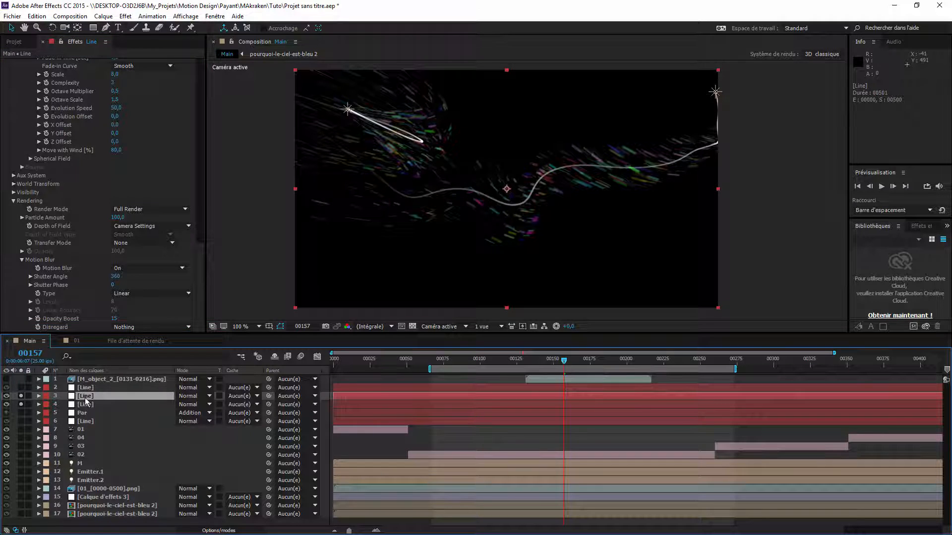
pyautogui.press('Return')
pyautogui.write('Par')
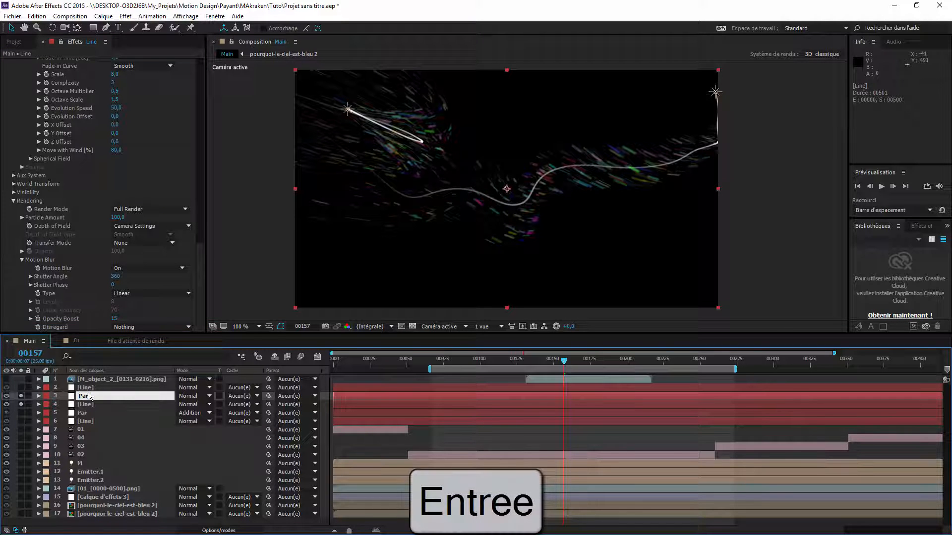
pyautogui.press('Return')
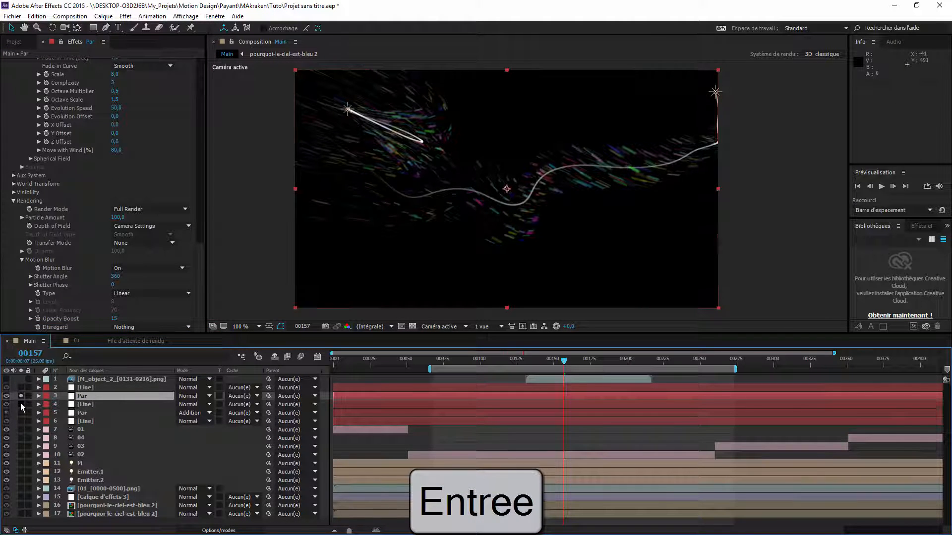
# Duplicate the top Line layer and return to the Main composition view.
pyautogui.click(92, 388)
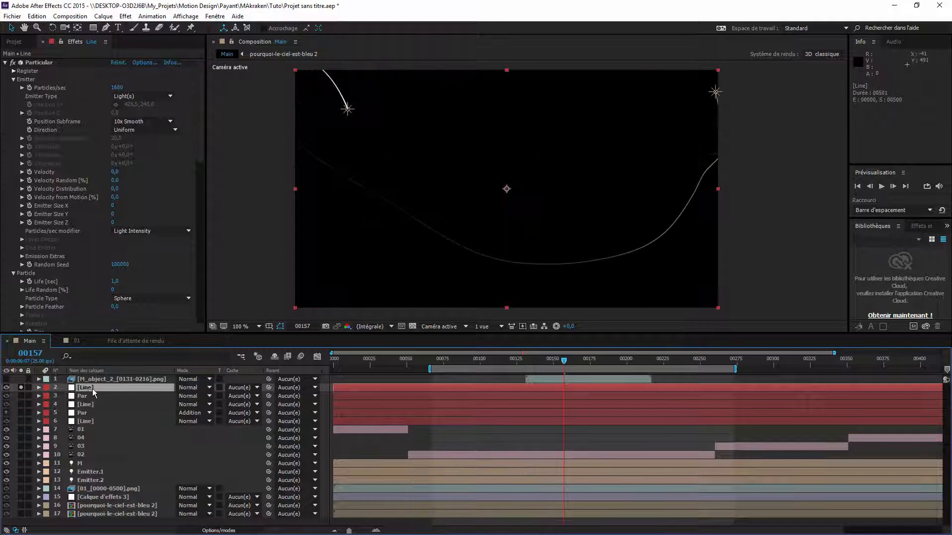
pyautogui.hotkey('ctrl', 'd')
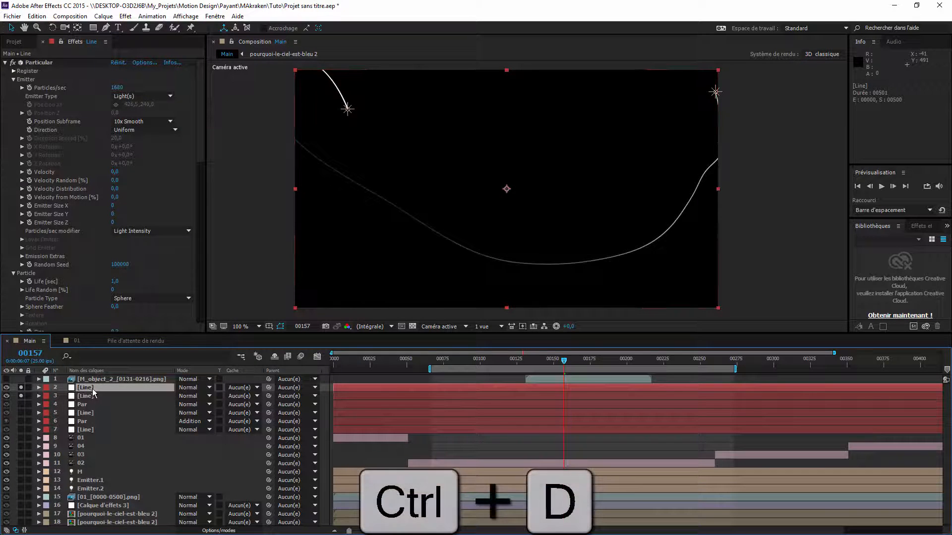
pyautogui.doubleClick(88, 388)
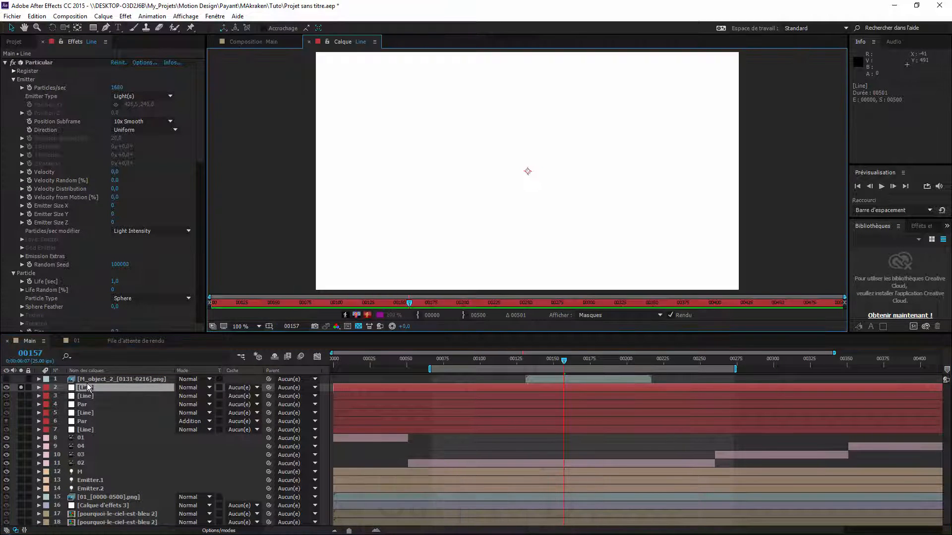
pyautogui.press('Return')
pyautogui.click(75, 396)
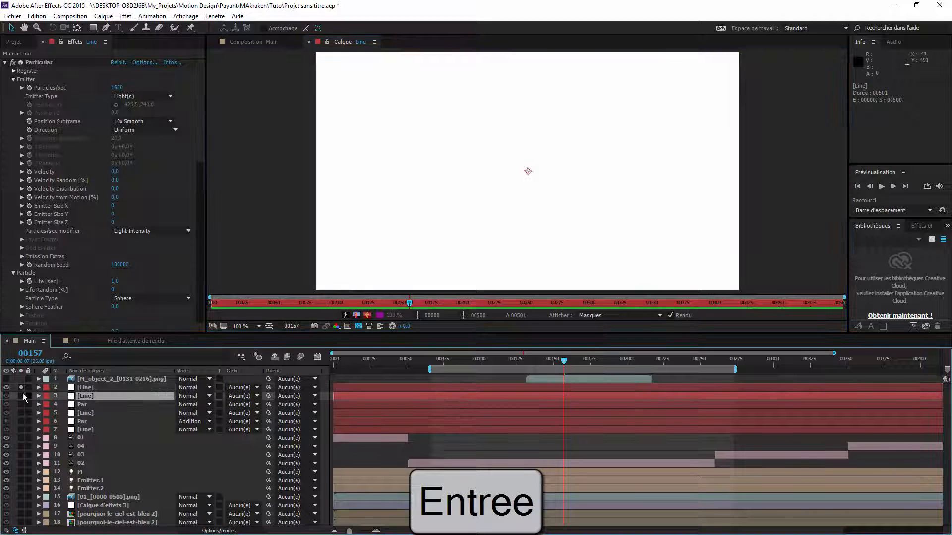
pyautogui.click(239, 41)
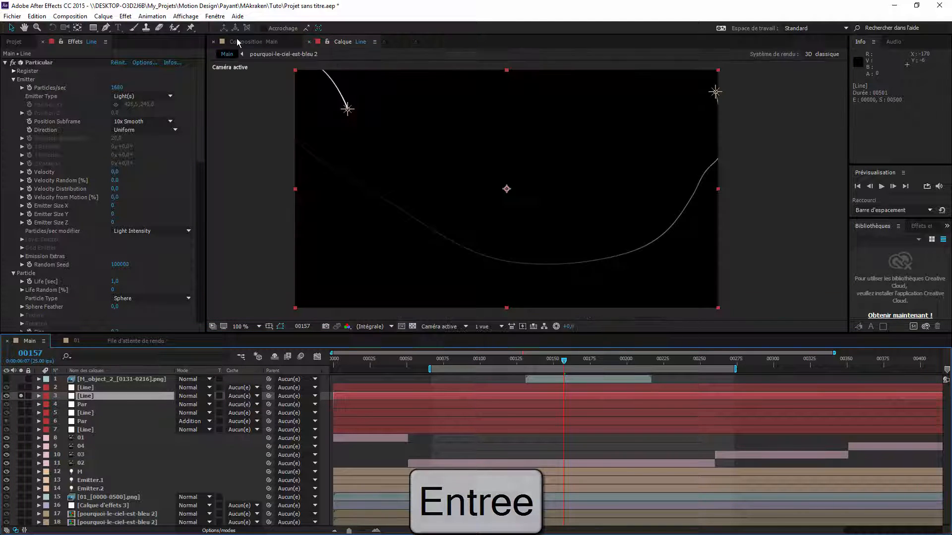
# Solo the newly renamed Par layer and set its particle Size to 0,2.
pyautogui.click(99, 405)
pyautogui.click(21, 404)
pyautogui.click(21, 396)
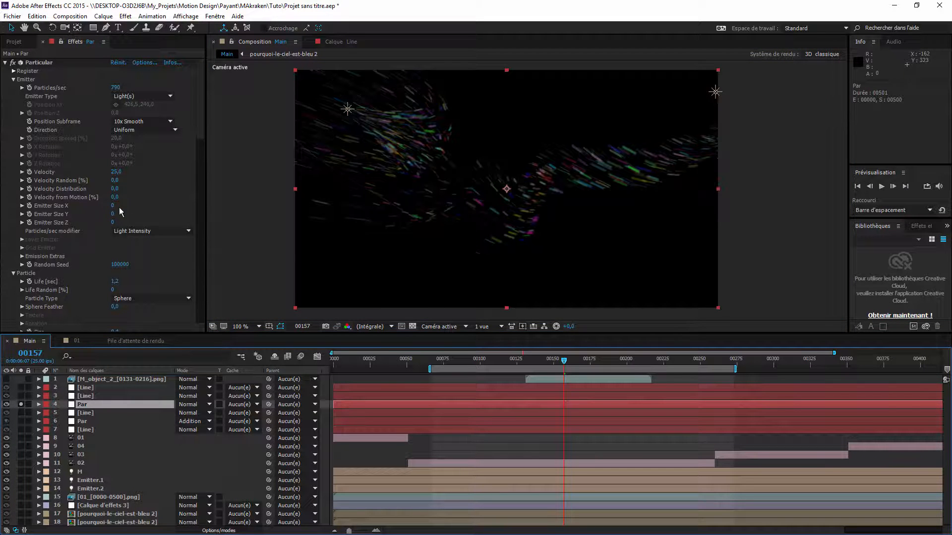
pyautogui.scroll(-5, 118, 208)
pyautogui.click(115, 220)
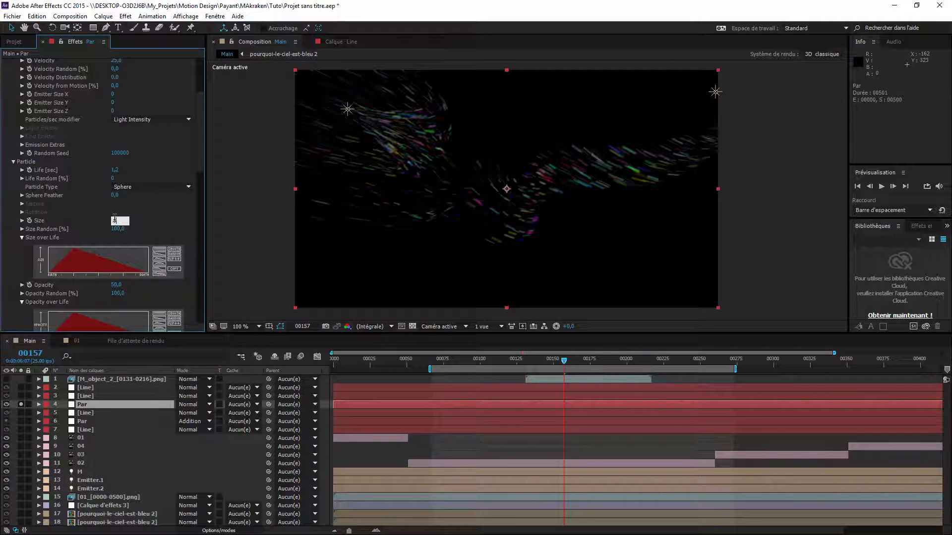
pyautogui.write('0,2')
pyautogui.press('Return')
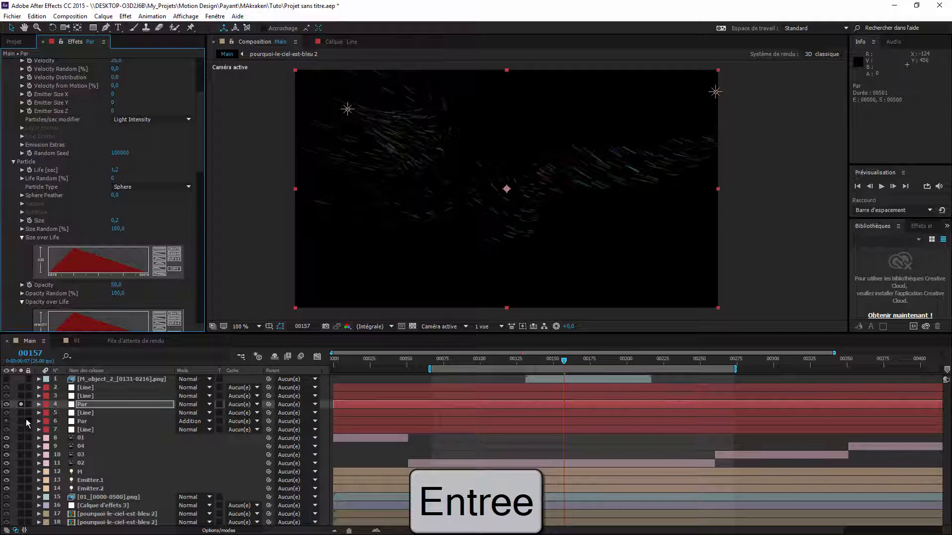
# Switch the solo from the Par layer to the top Line copy and select that copy.
pyautogui.click(21, 404)
pyautogui.click(21, 404)
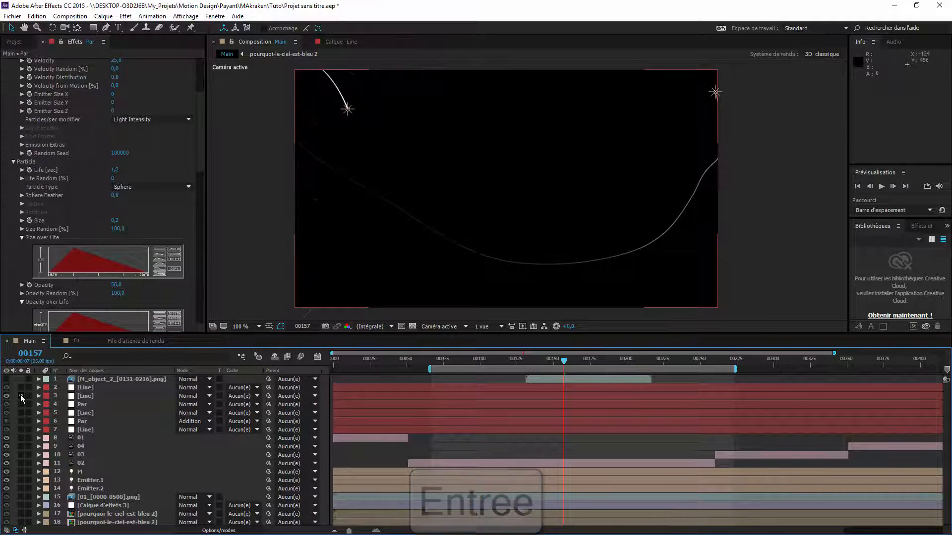
pyautogui.click(21, 388)
pyautogui.click(87, 388)
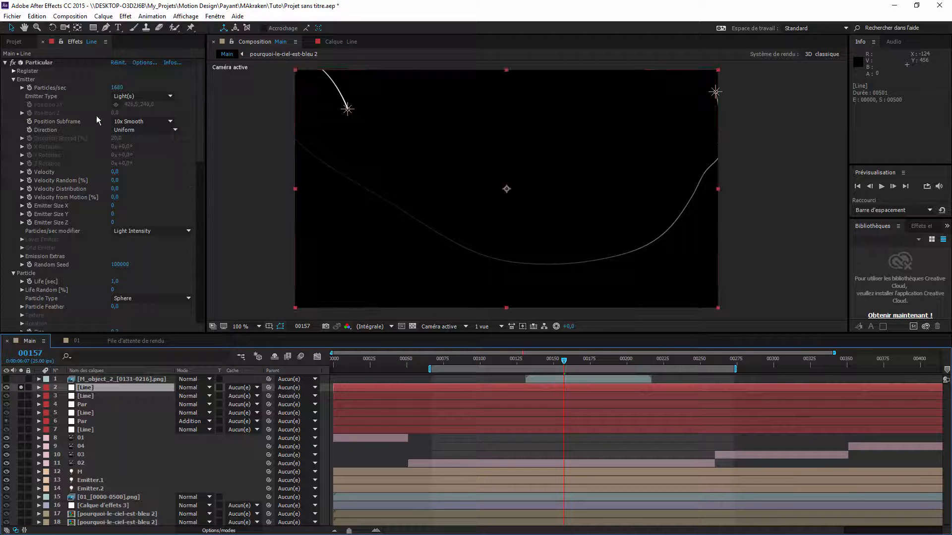
# Try an emitter Velocity of 30 on the top Line copy, then undo it.
pyautogui.click(114, 172)
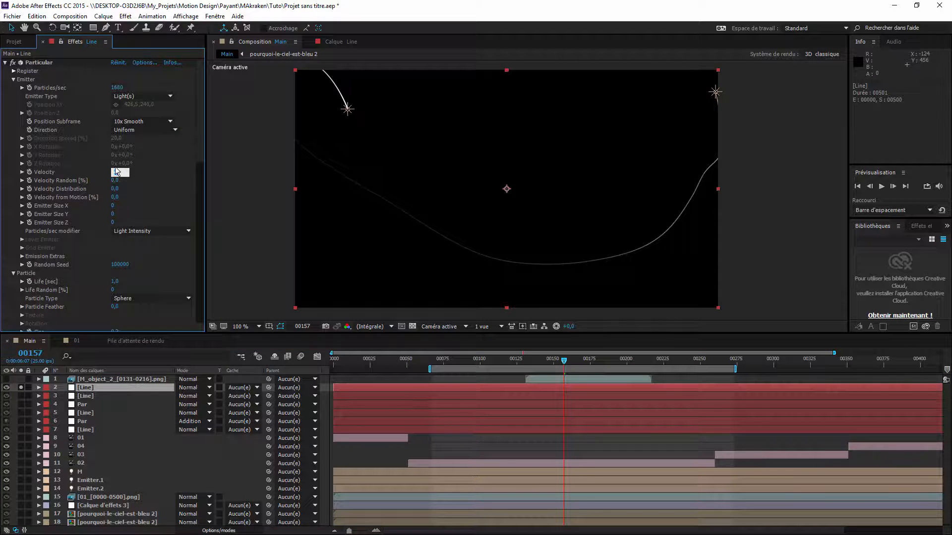
pyautogui.write('30')
pyautogui.press('Return')
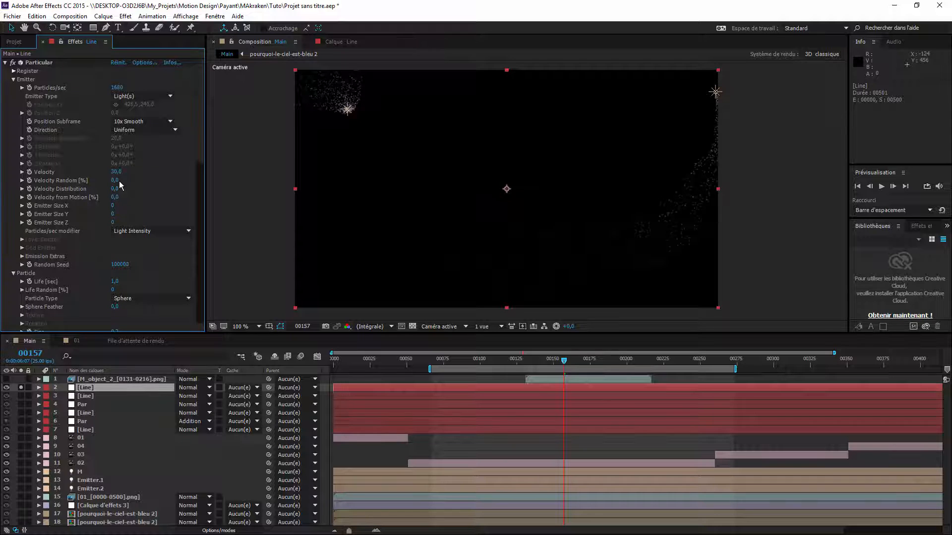
pyautogui.press('Return')
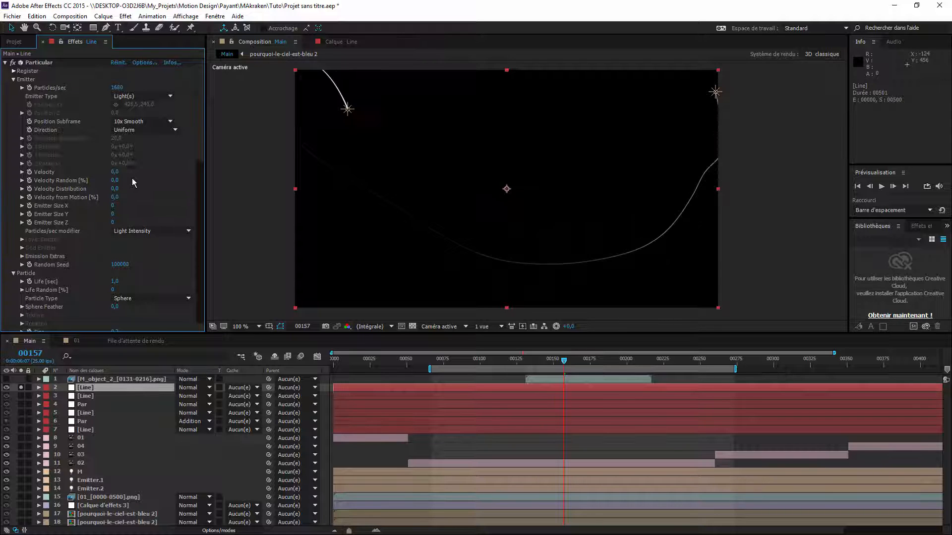
# Reset the top Line copy's Velocity from Motion to its default of 20%.
pyautogui.rightClick(91, 200)
pyautogui.click(124, 265)
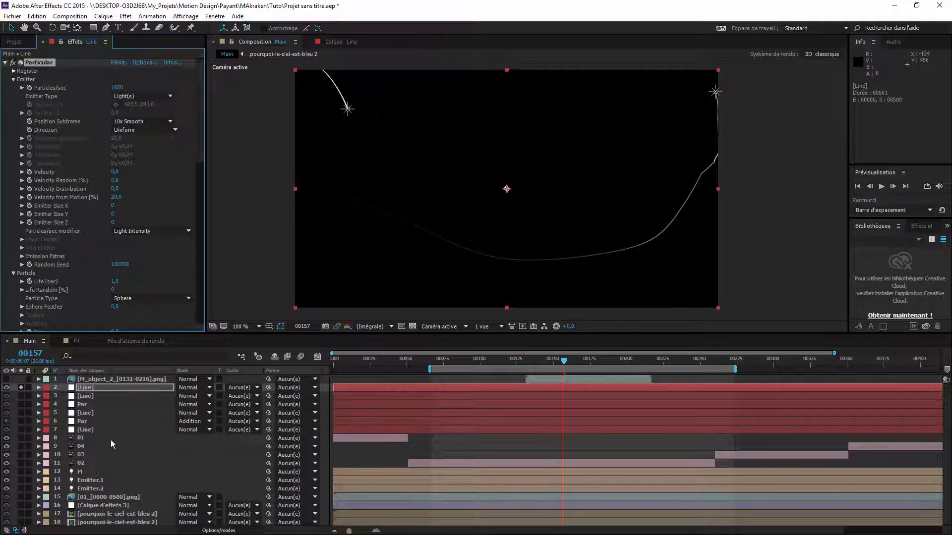
pyautogui.click(84, 430)
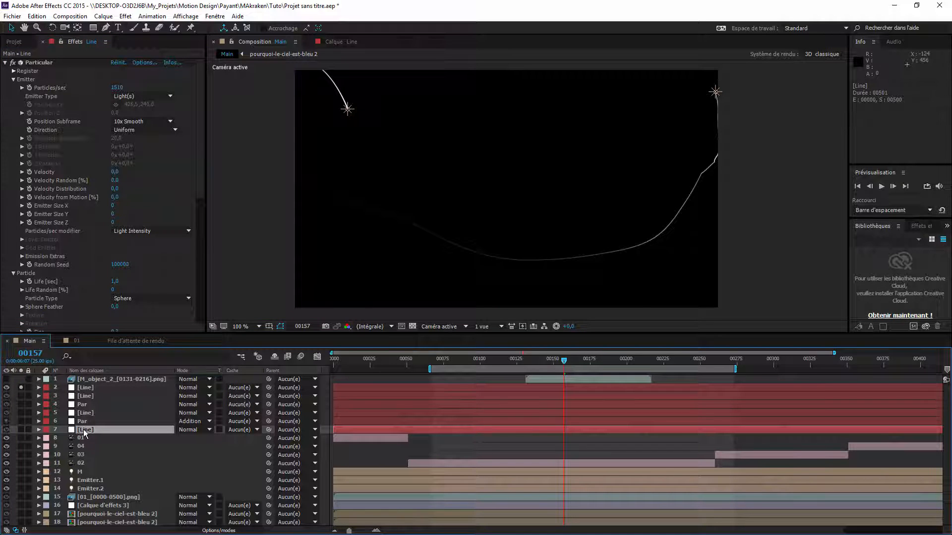
pyautogui.keyDown('shift'); pyautogui.click(87, 389); pyautogui.keyUp('shift')
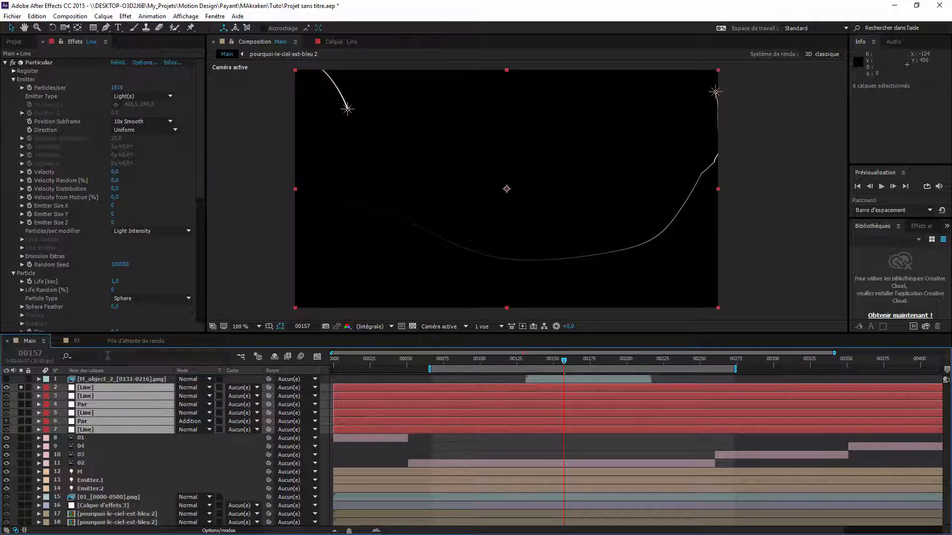
pyautogui.press('KP_1')
pyautogui.press('KP_1')
# Reset Velocity from Motion to its default of 20% on both Par layers.
pyautogui.click(87, 415)
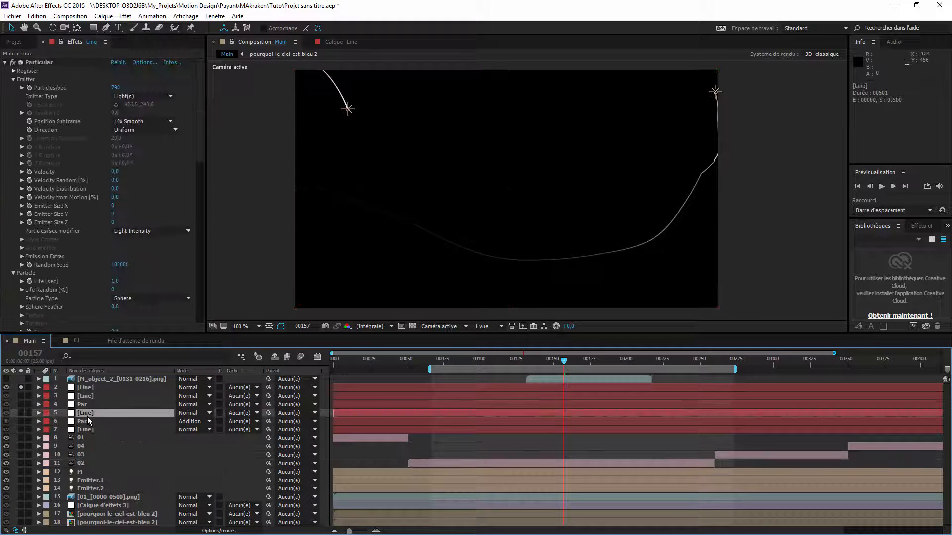
pyautogui.click(88, 420)
pyautogui.rightClick(67, 195)
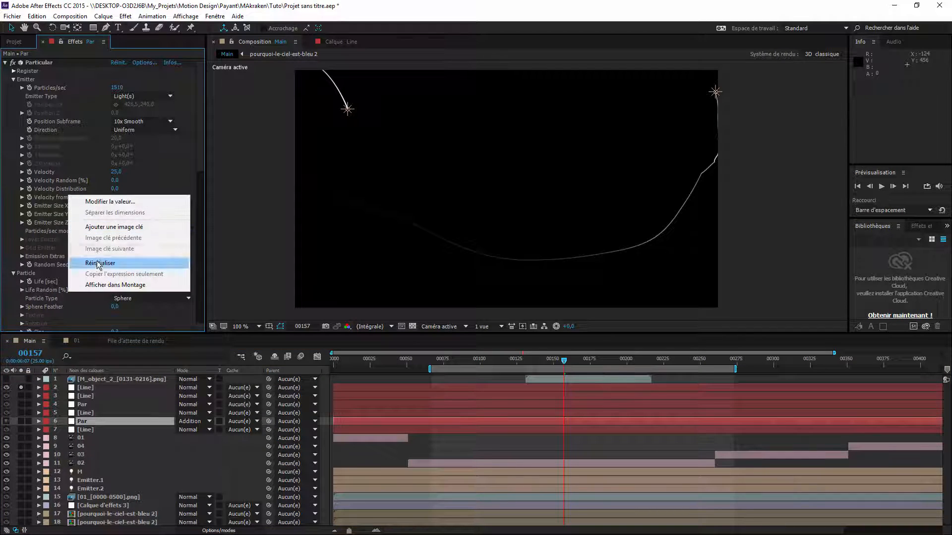
pyautogui.click(97, 262)
pyautogui.click(95, 404)
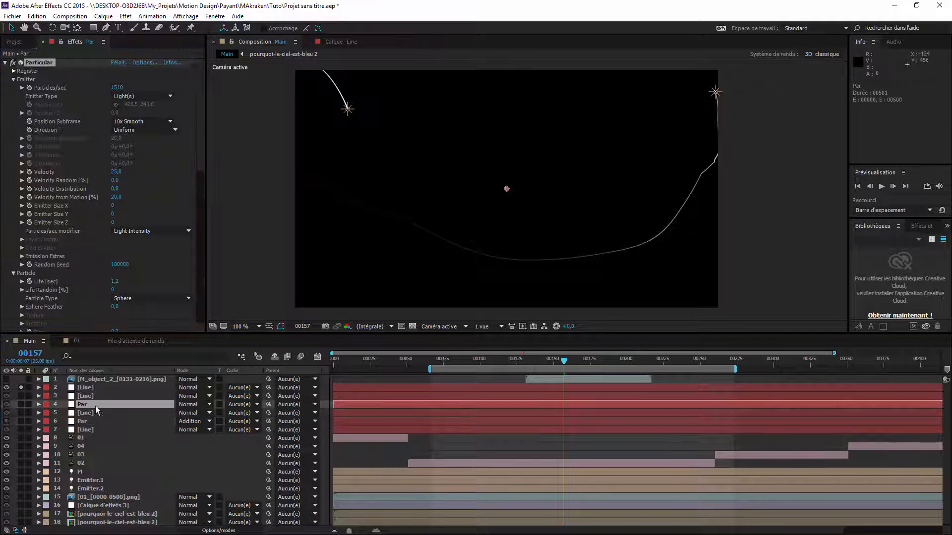
pyautogui.rightClick(72, 197)
pyautogui.click(97, 263)
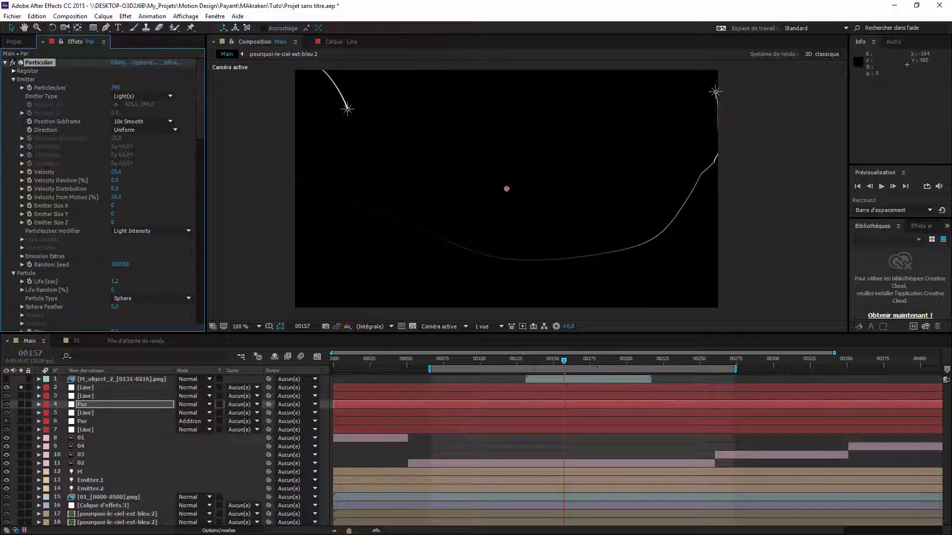
# Go to frame 184 and set the top Line copy's emitter Velocity to 25.
pyautogui.moveTo(595, 365); pyautogui.dragTo(602, 366)
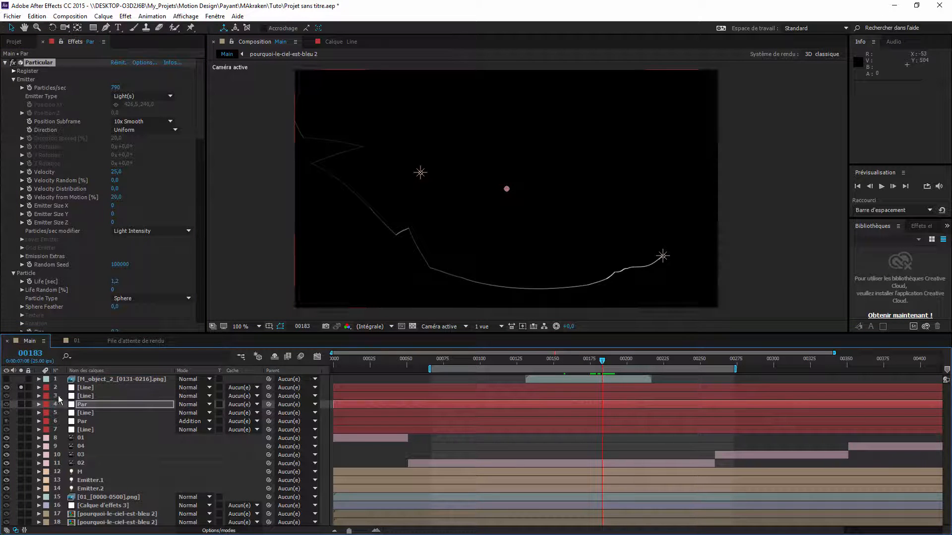
pyautogui.click(85, 388)
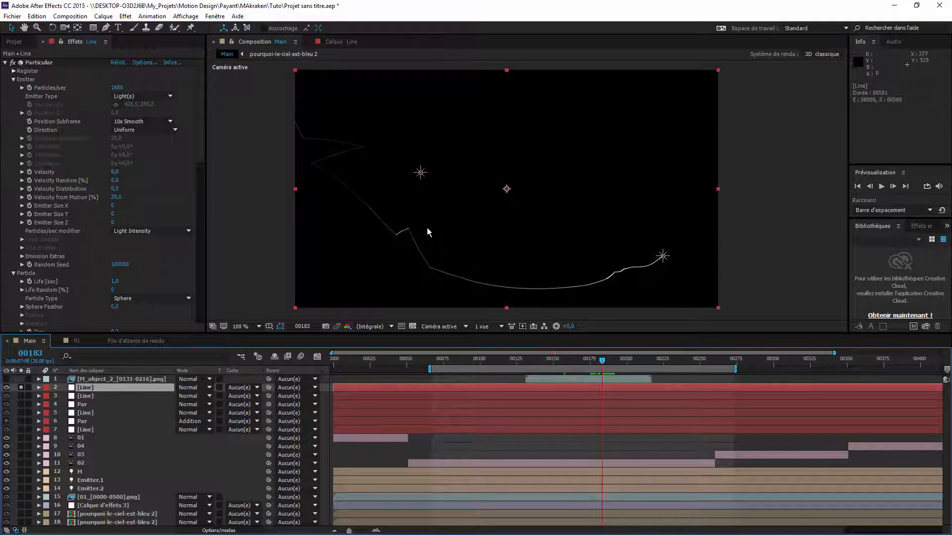
pyautogui.moveTo(581, 362); pyautogui.dragTo(603, 376)
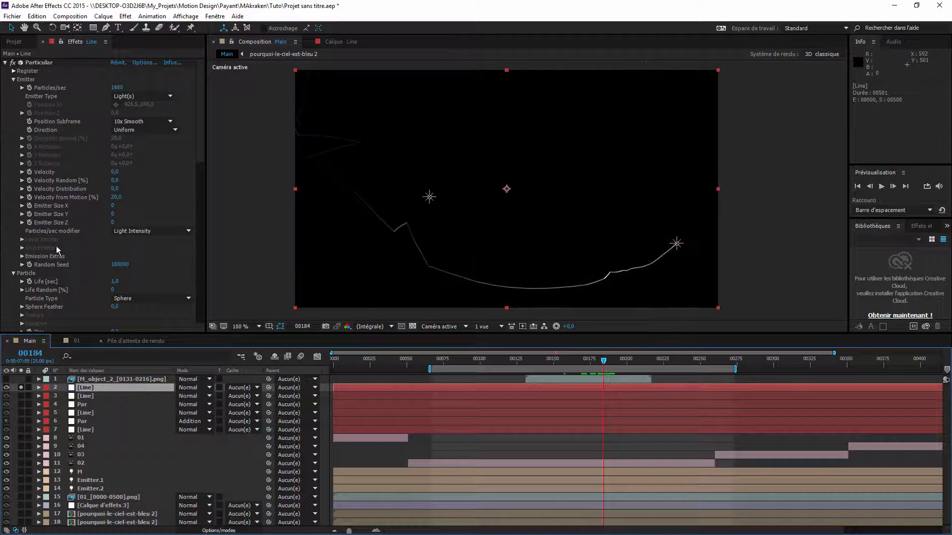
pyautogui.moveTo(117, 175); pyautogui.dragTo(129, 172)
pyautogui.click(116, 174)
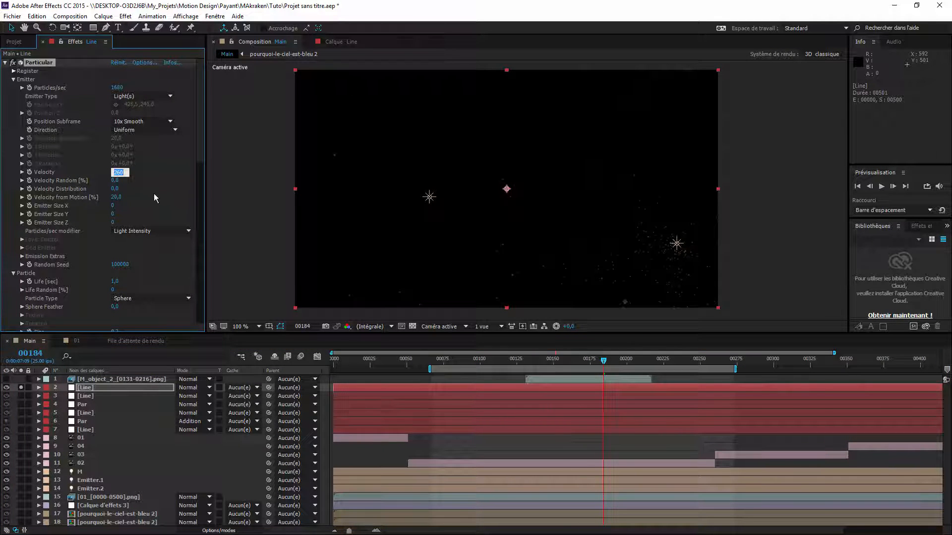
pyautogui.write('25')
pyautogui.press('Return')
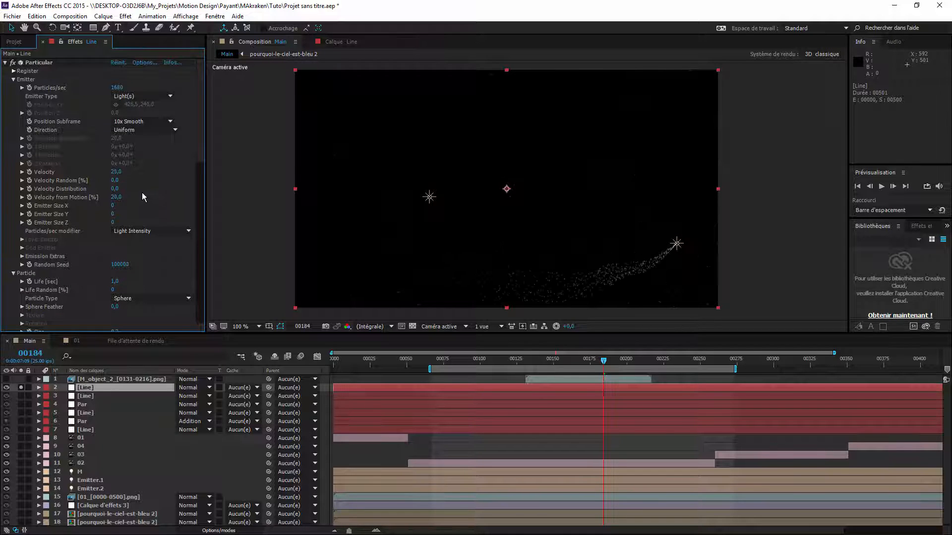
# Set the top Line copy's Size Random and Opacity Random to 100%.
pyautogui.scroll(-3, 144, 198)
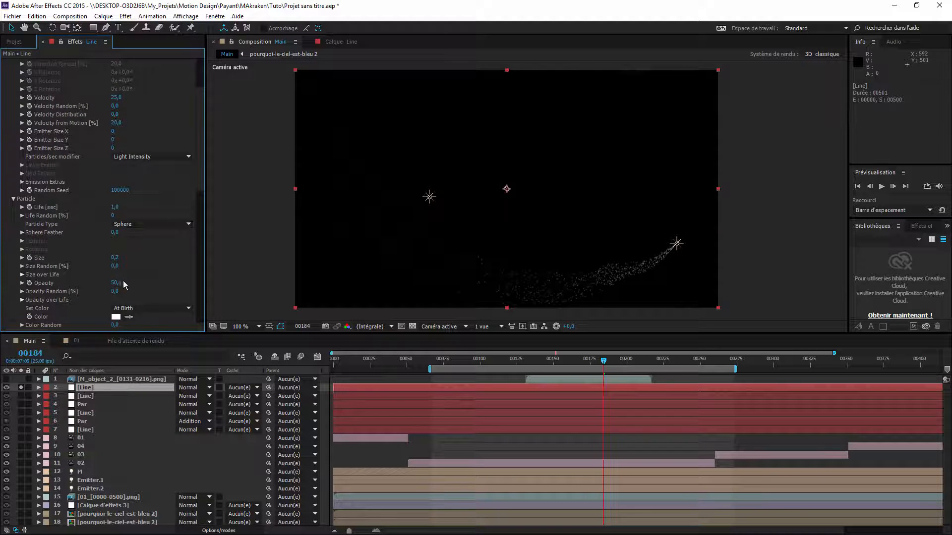
pyautogui.click(115, 266)
pyautogui.write('100')
pyautogui.click(114, 292)
pyautogui.write('100')
pyautogui.press('Return')
# Turn the top Line copy's rendering Motion Blur On with an Opacity Boost of 10.
pyautogui.scroll(-14, 148, 287)
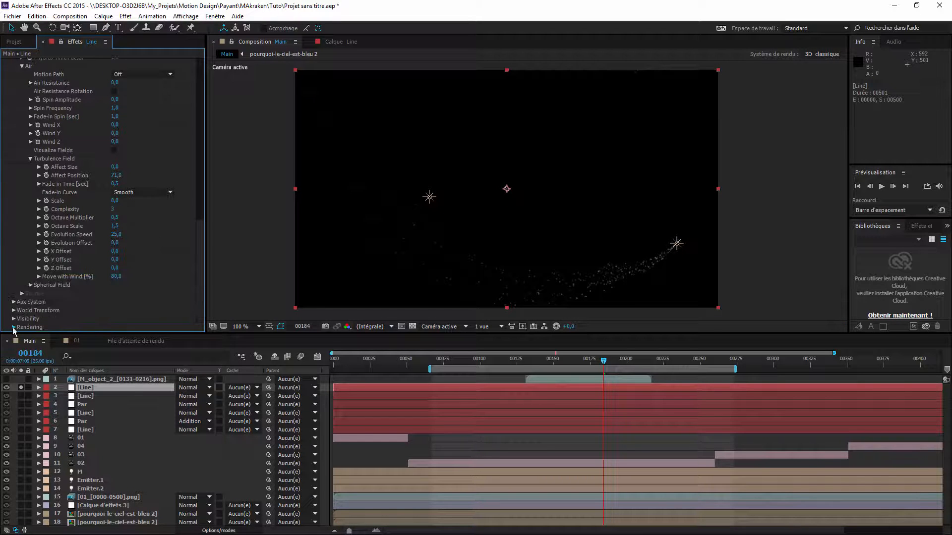
pyautogui.click(13, 327)
pyautogui.scroll(-5, 15, 325)
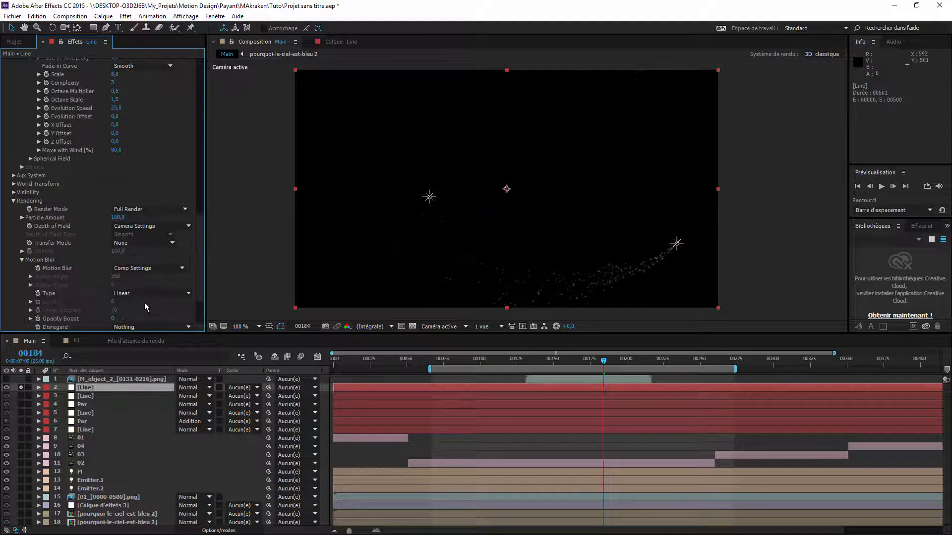
pyautogui.click(141, 269)
pyautogui.click(146, 302)
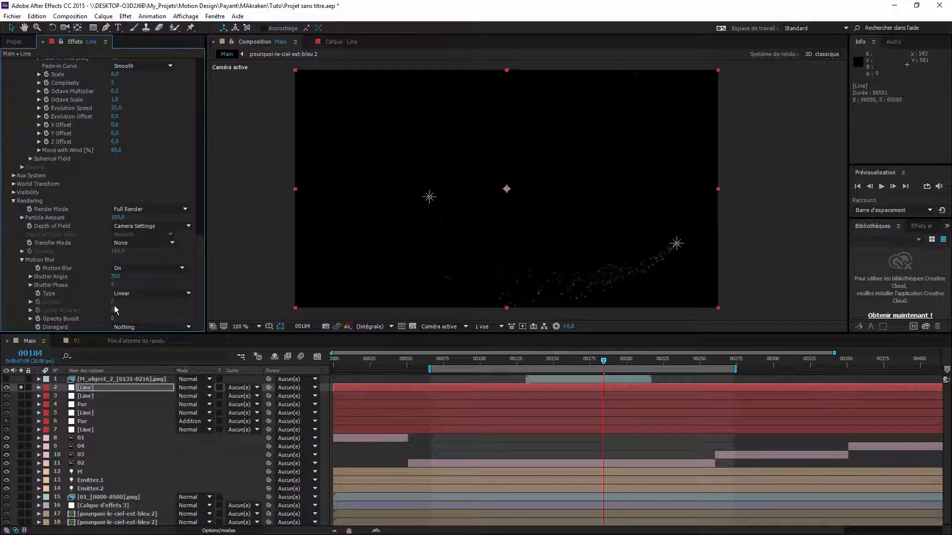
pyautogui.click(114, 319)
pyautogui.write('10')
pyautogui.click(138, 314)
# Set the top Line copy's Color Random to 100.
pyautogui.scroll(5, 101, 308)
pyautogui.scroll(6, 100, 307)
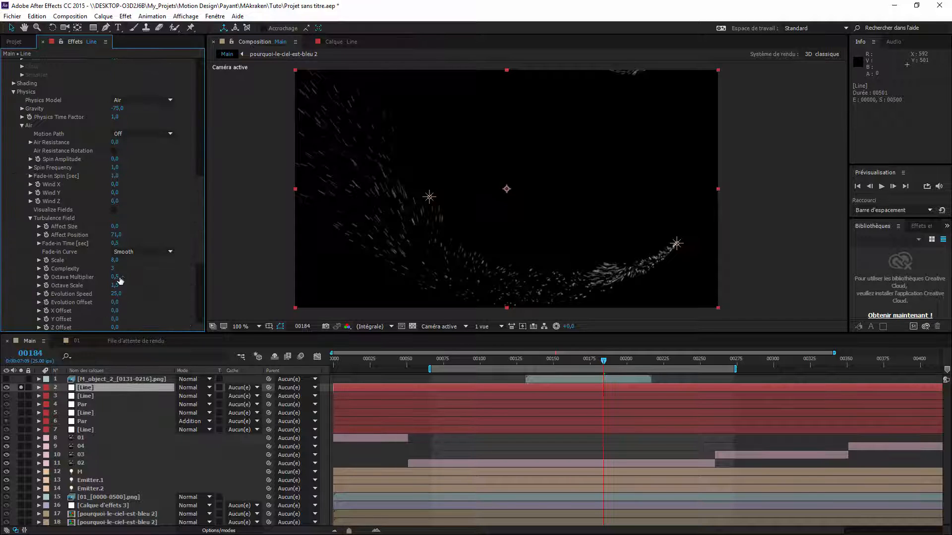
pyautogui.moveTo(116, 218); pyautogui.dragTo(238, 218)
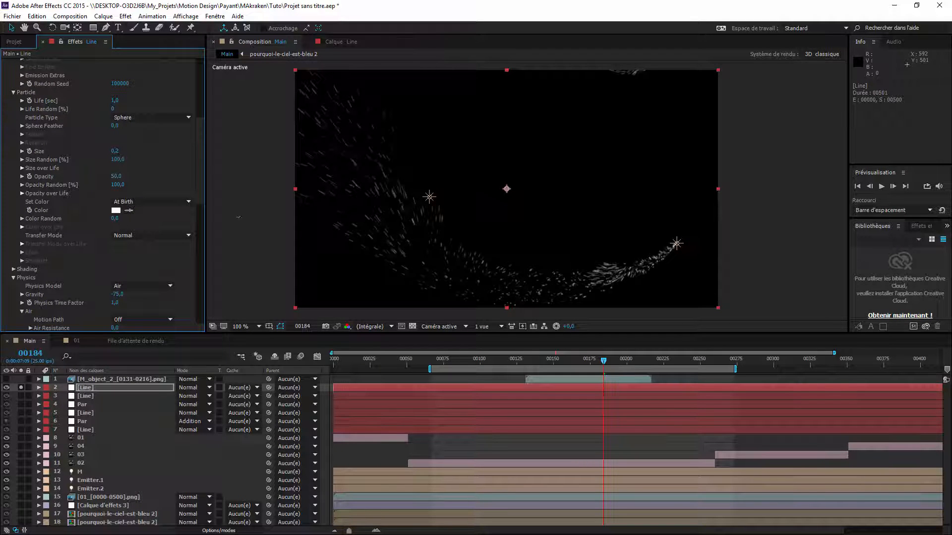
pyautogui.scroll(1, 124, 263)
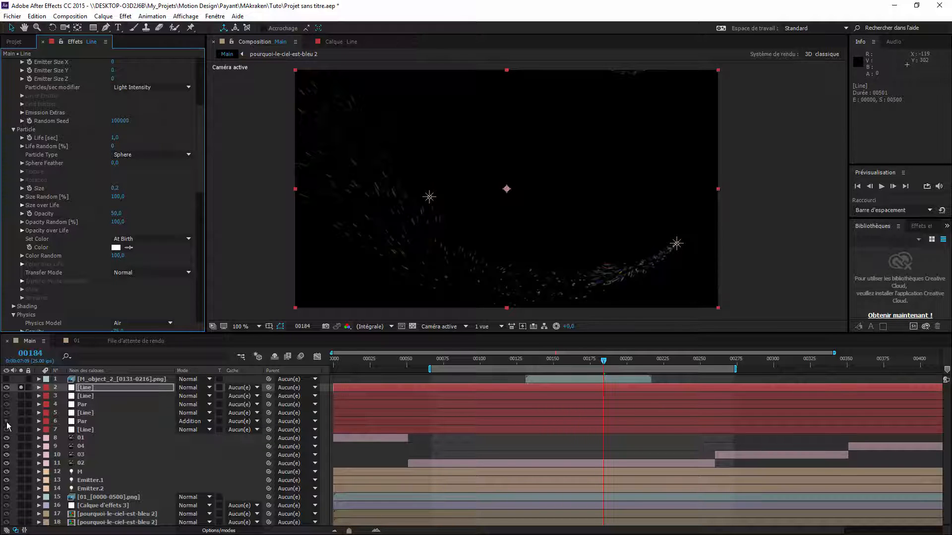
# Unsolo the top Line layer and set the blending mode of all six Line and Par layers to Addition.
pyautogui.click(21, 387)
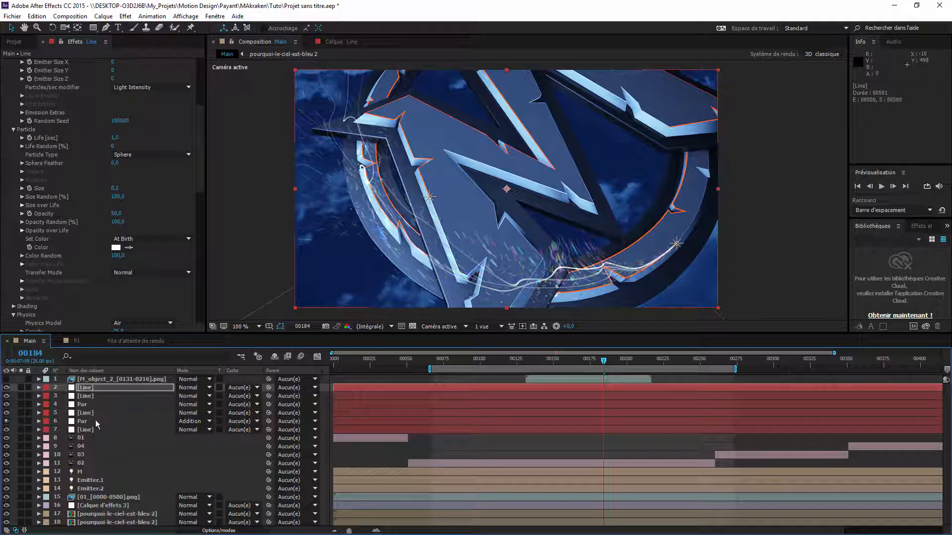
pyautogui.keyDown('shift'); pyautogui.click(92, 429); pyautogui.keyUp('shift')
pyautogui.click(188, 429)
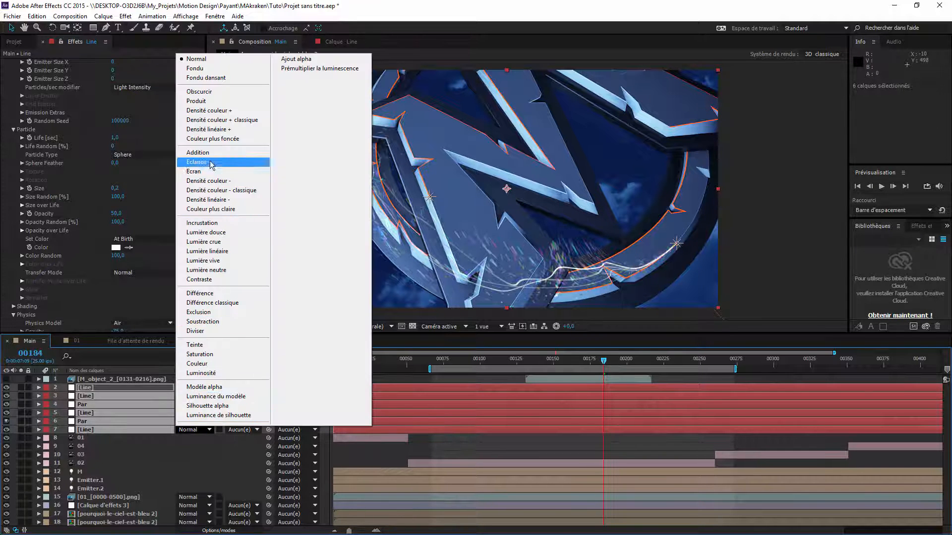
pyautogui.click(197, 152)
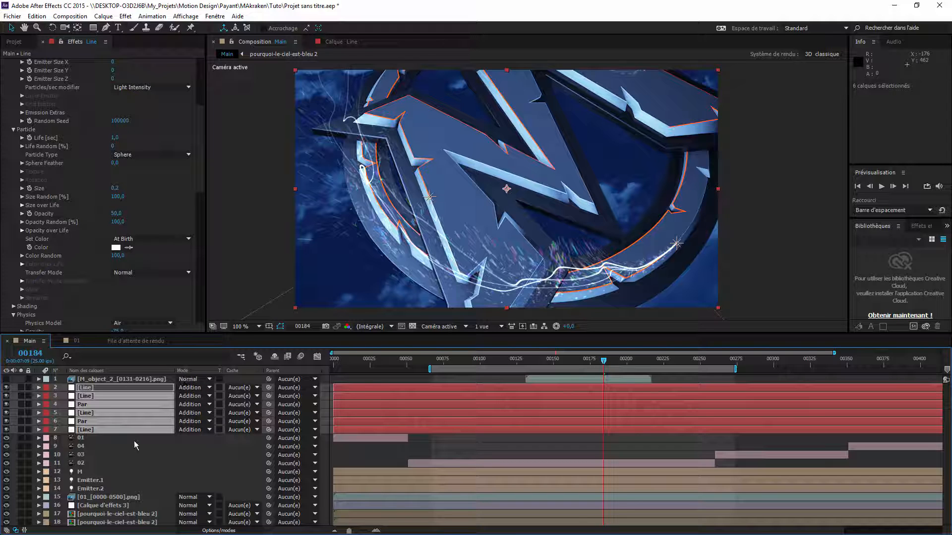
# Solo the bottom Line layer (layer 7) and set its particle Color to orange FF9600.
pyautogui.click(85, 430)
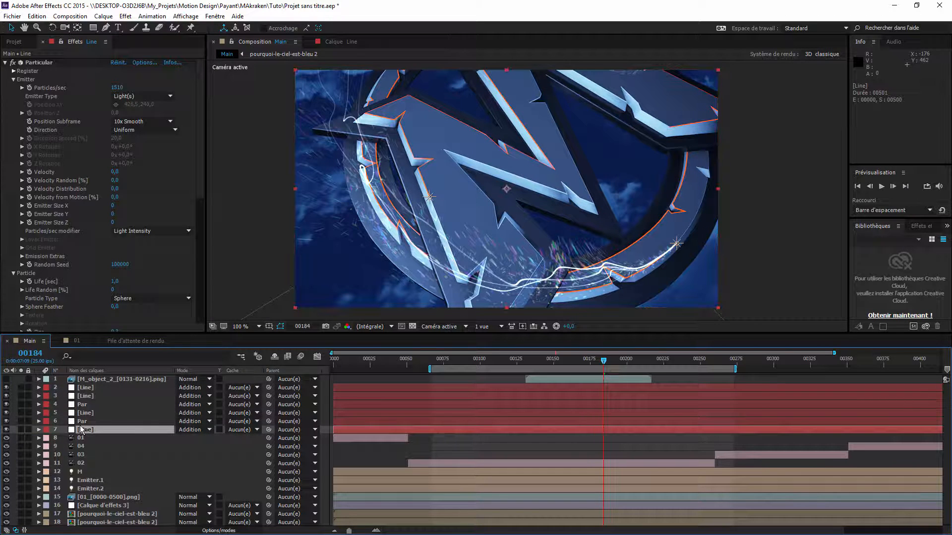
pyautogui.click(20, 430)
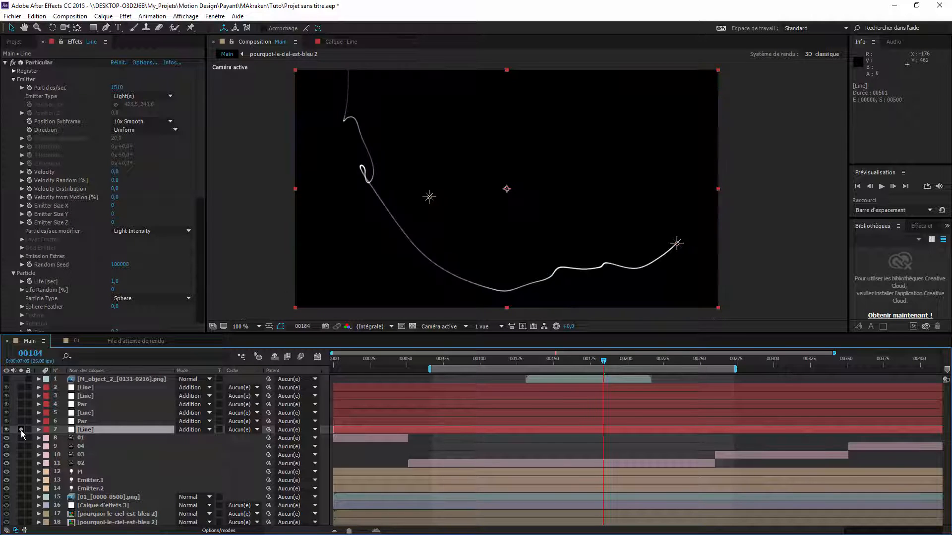
pyautogui.scroll(-5, 98, 230)
pyautogui.scroll(-4, 98, 228)
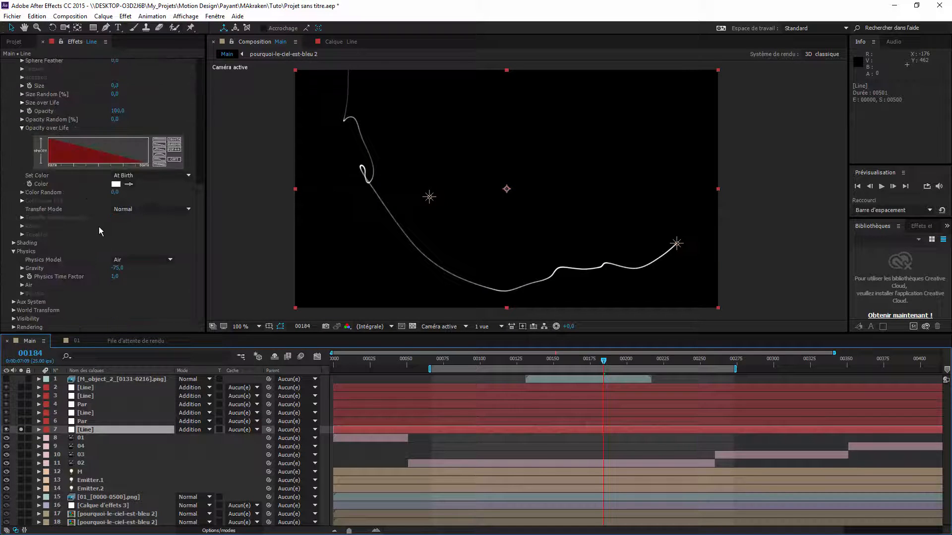
pyautogui.click(117, 186)
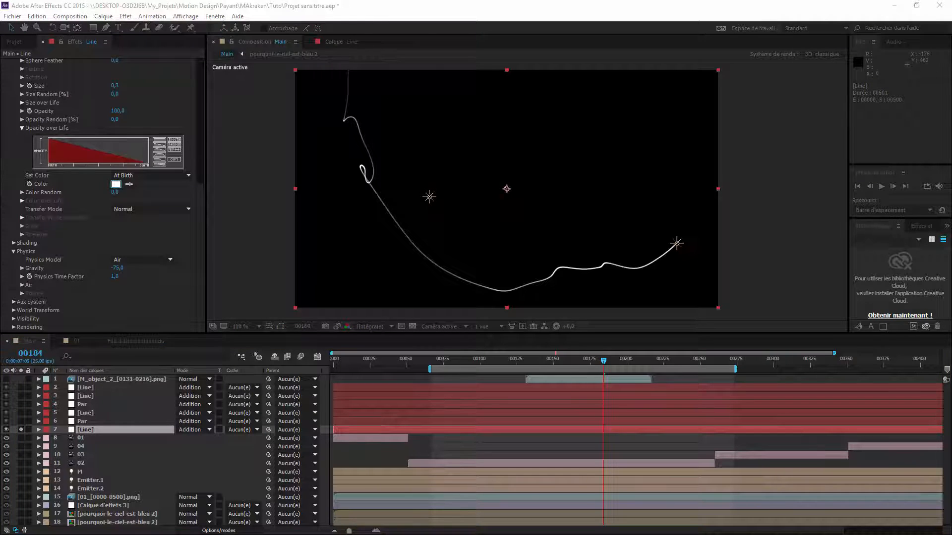
pyautogui.moveTo(951, 101); pyautogui.dragTo(560, 103)
pyautogui.moveTo(562, 232); pyautogui.dragTo(561, 229)
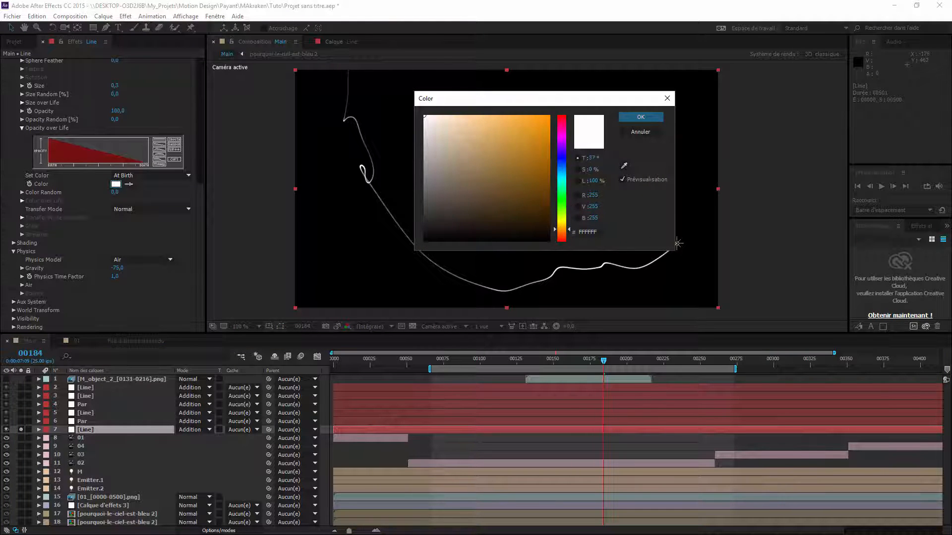
pyautogui.moveTo(548, 133); pyautogui.dragTo(550, 116)
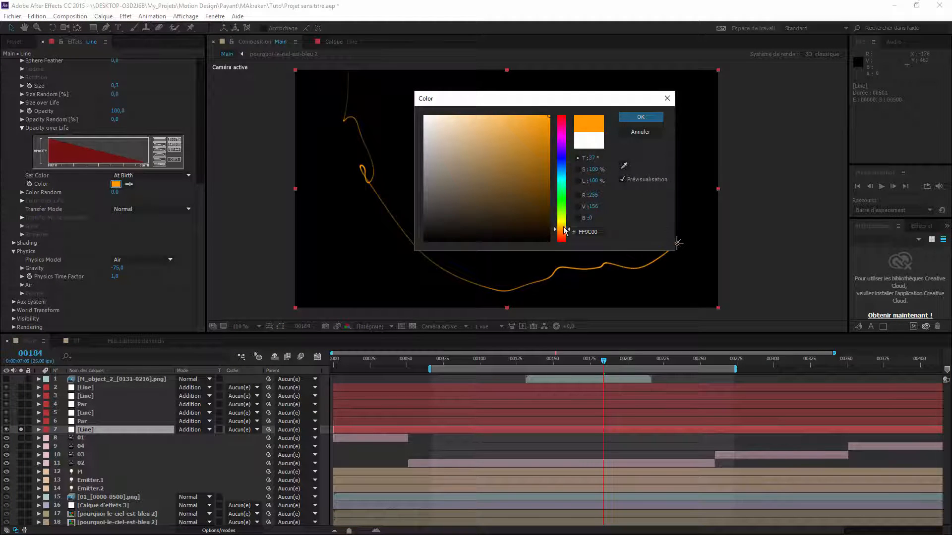
pyautogui.moveTo(563, 231); pyautogui.dragTo(563, 233)
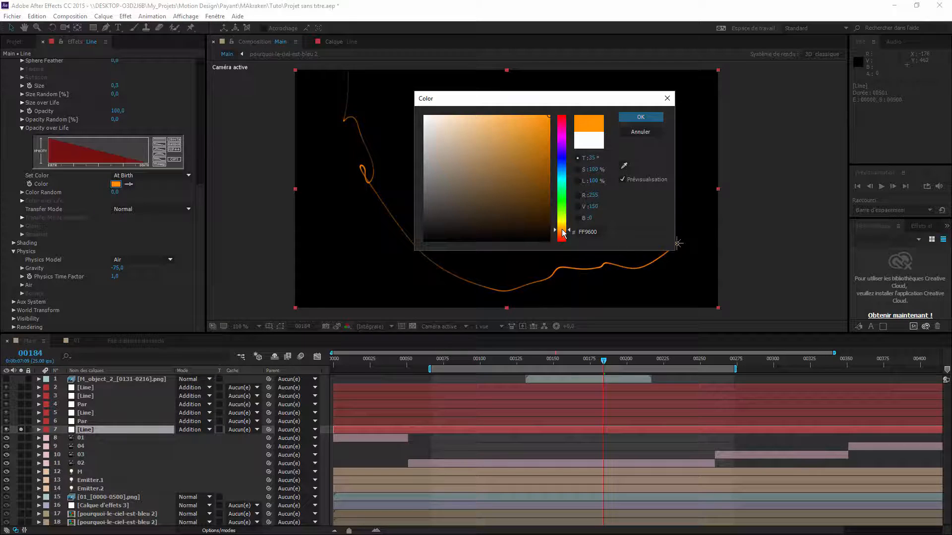
# Copy the orange's hex code FF9600 and accept the color for the bottom Line layer.
pyautogui.click(592, 232)
pyautogui.rightClick(589, 233)
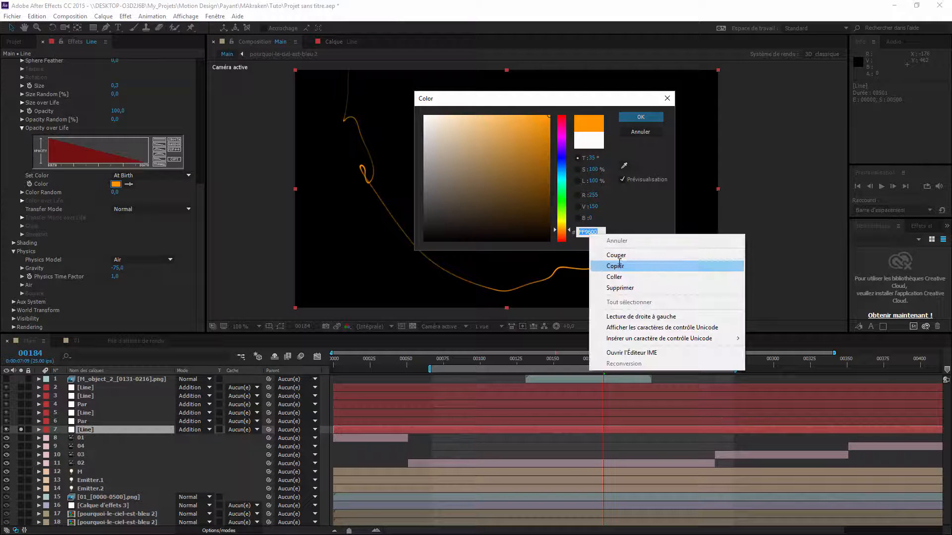
pyautogui.click(609, 262)
pyautogui.click(640, 117)
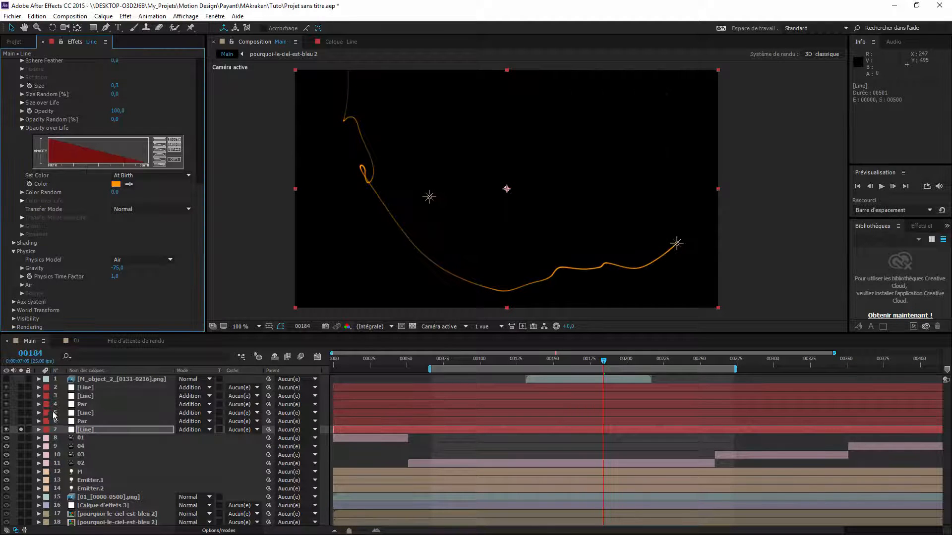
# Solo only the Line layer at number 5 and paste the copied orange FF9600 as its particle Color.
pyautogui.click(21, 413)
pyautogui.click(21, 430)
pyautogui.click(85, 412)
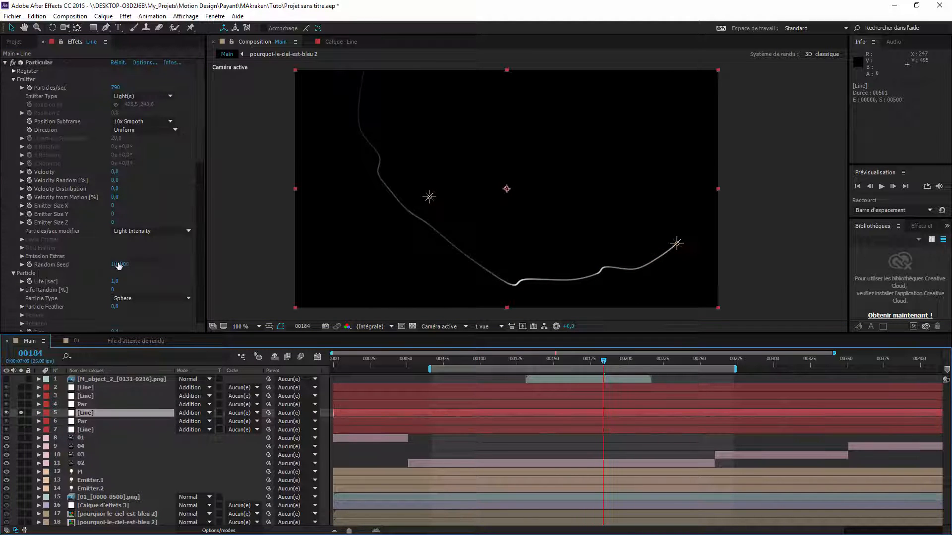
pyautogui.scroll(-5, 119, 266)
pyautogui.click(115, 243)
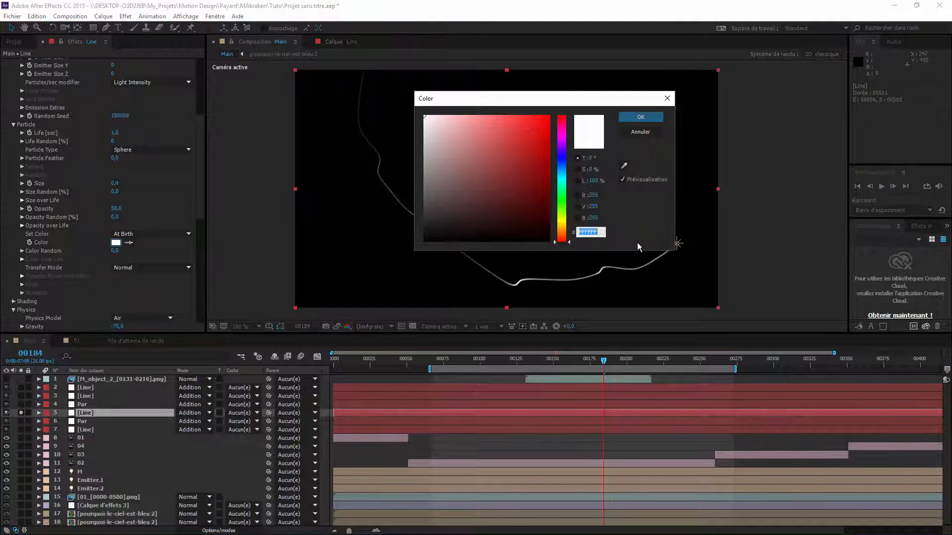
pyautogui.hotkey('ctrl', 'v')
pyautogui.click(640, 117)
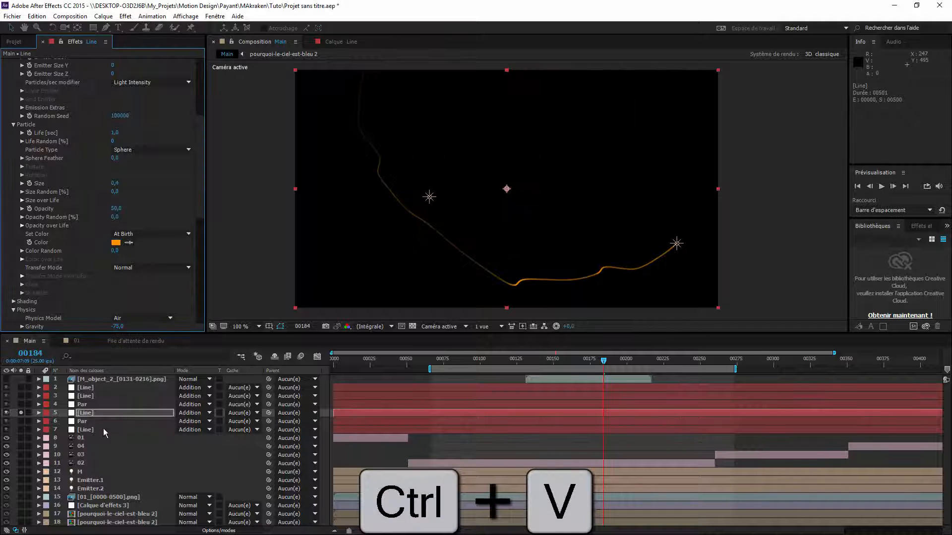
# Solo only the Line layer at number 3 and apply the copied orange FF9600 to its particle Color.
pyautogui.click(90, 396)
pyautogui.click(20, 404)
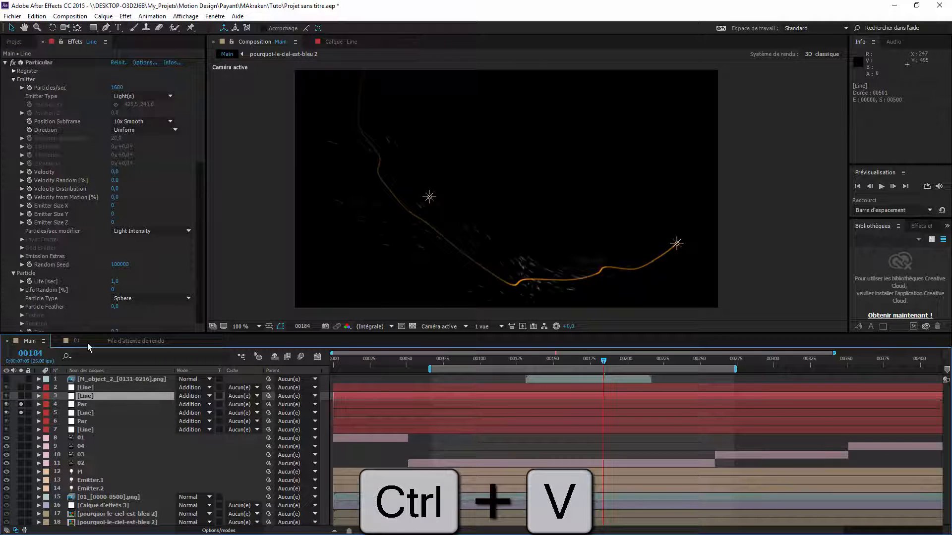
pyautogui.click(20, 413)
pyautogui.click(21, 396)
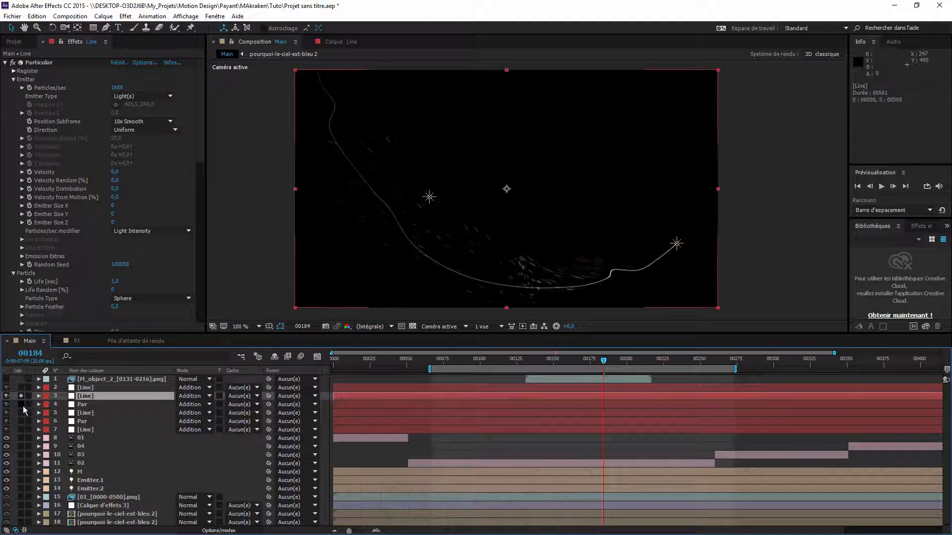
pyautogui.click(21, 405)
pyautogui.scroll(-5, 144, 296)
pyautogui.click(115, 317)
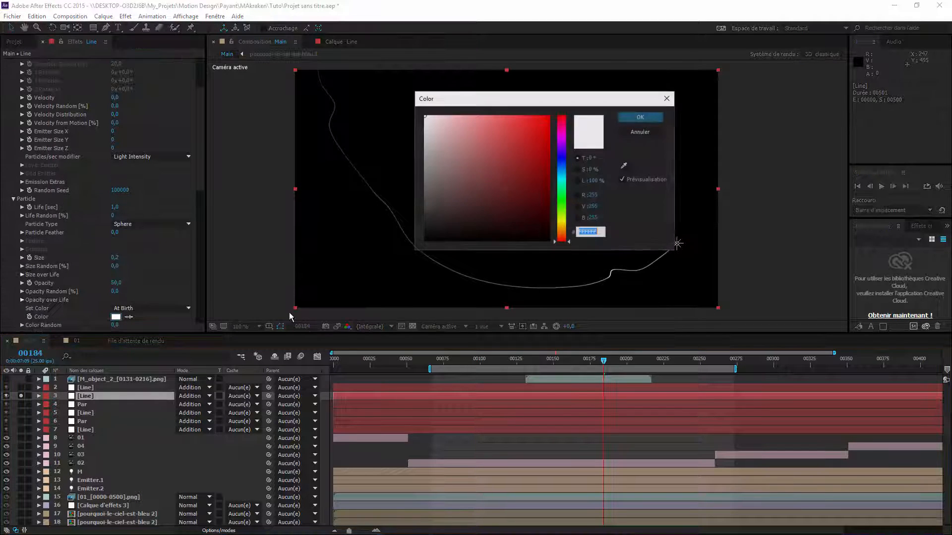
pyautogui.hotkey('ctrl', 'v')
pyautogui.press('Return')
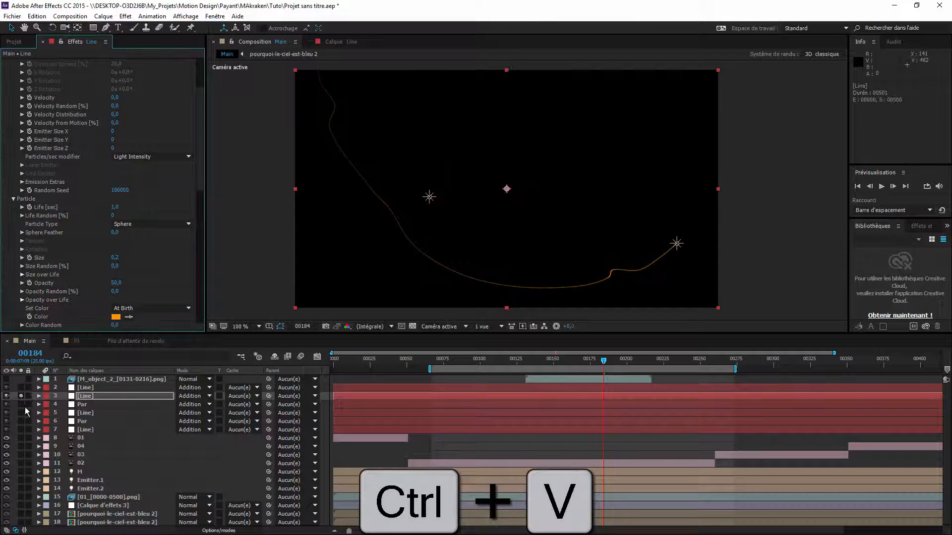
# Turn off solo on the Line layer in row 3 and rename the Line layer above it to Par.
pyautogui.click(21, 396)
pyautogui.click(99, 387)
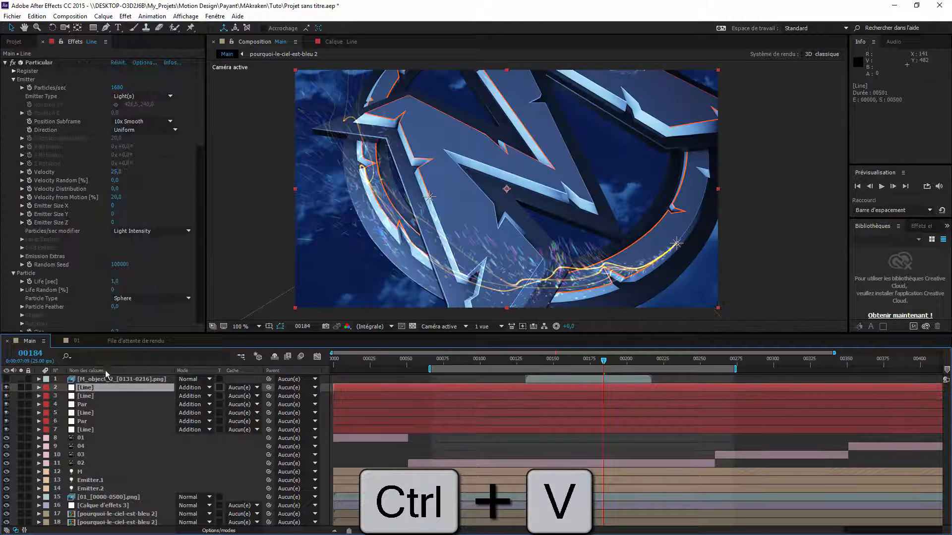
pyautogui.scroll(-5, 130, 309)
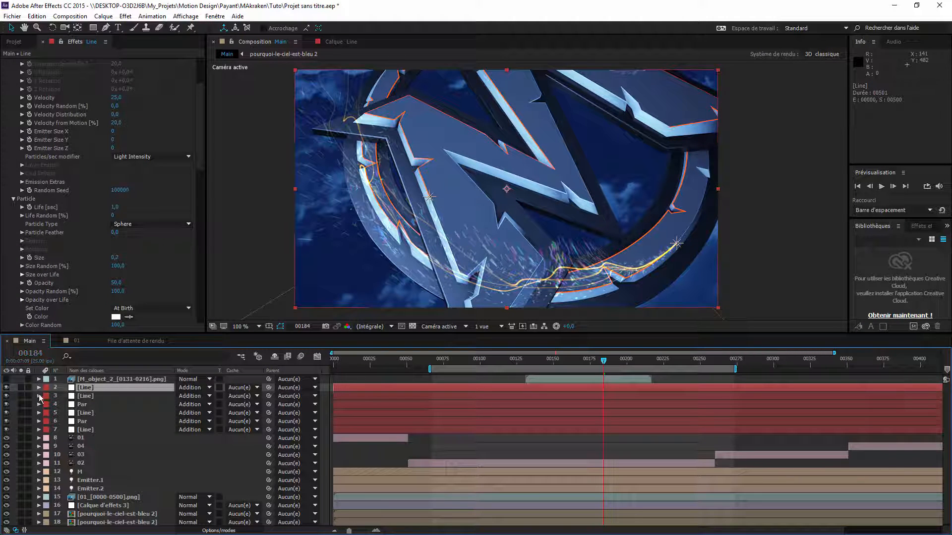
pyautogui.press('Return')
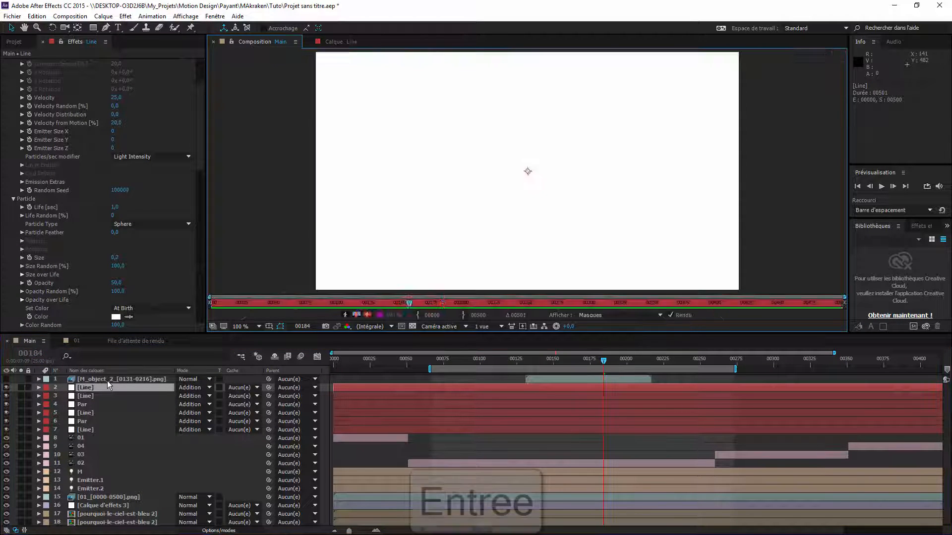
pyautogui.click(95, 387)
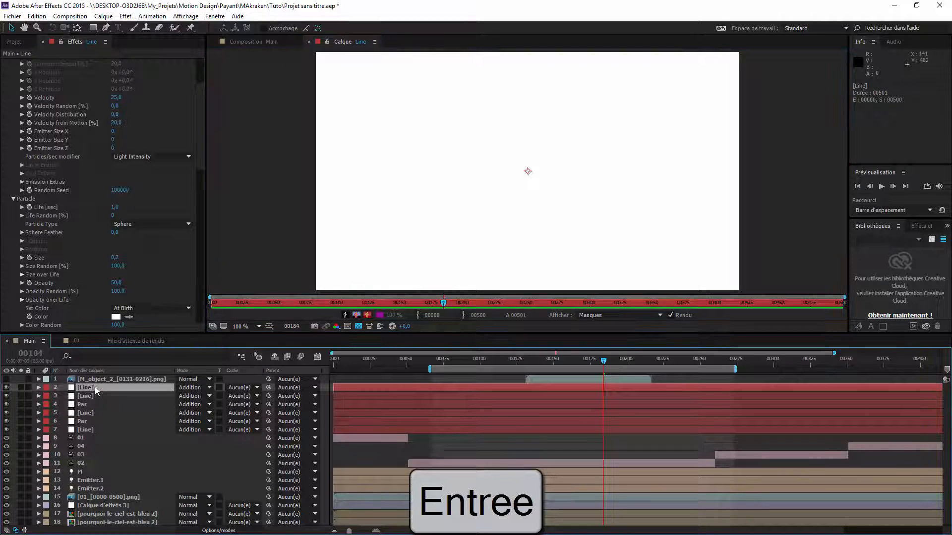
pyautogui.press('Return')
pyautogui.write('Par')
pyautogui.press('Return')
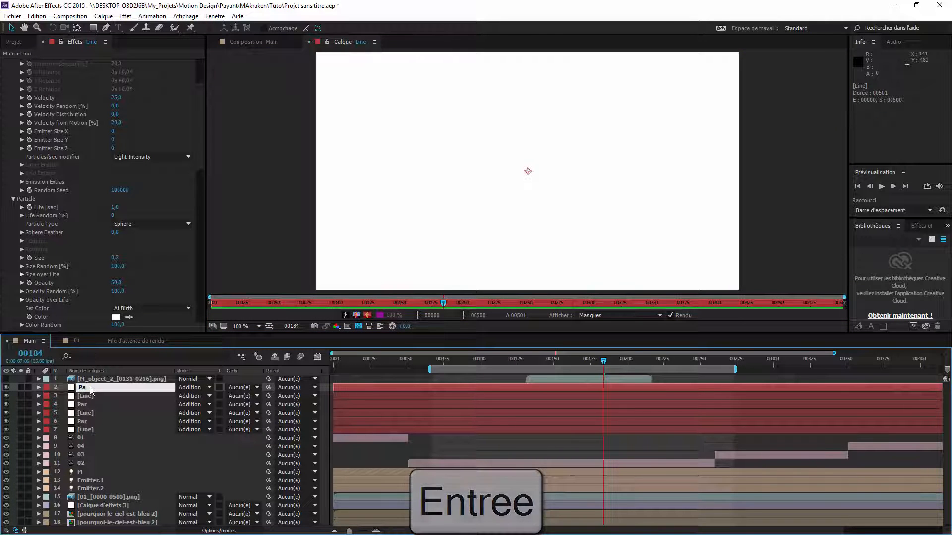
pyautogui.click(266, 41)
# Set the particle color of the renamed Par layer to FF9600.
pyautogui.scroll(-5, 123, 260)
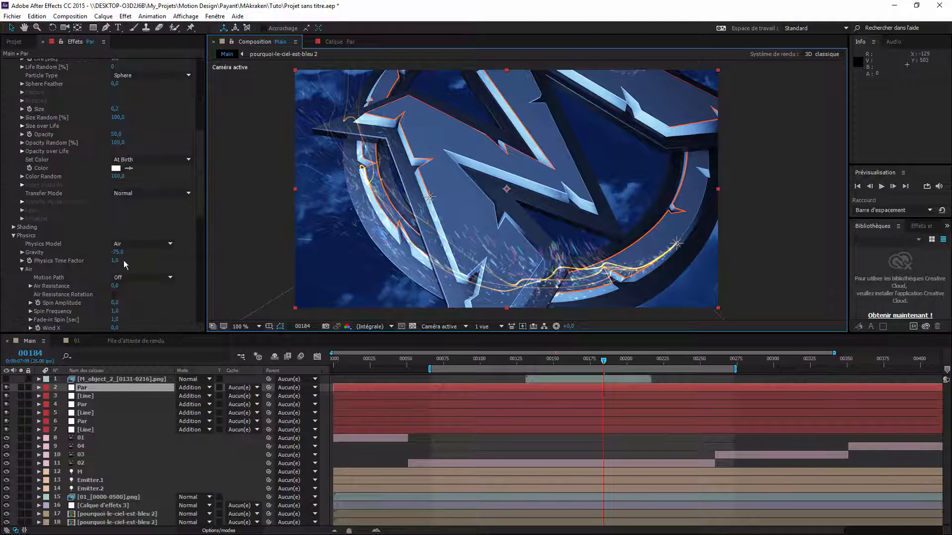
pyautogui.click(116, 168)
pyautogui.hotkey('ctrl', 'v')
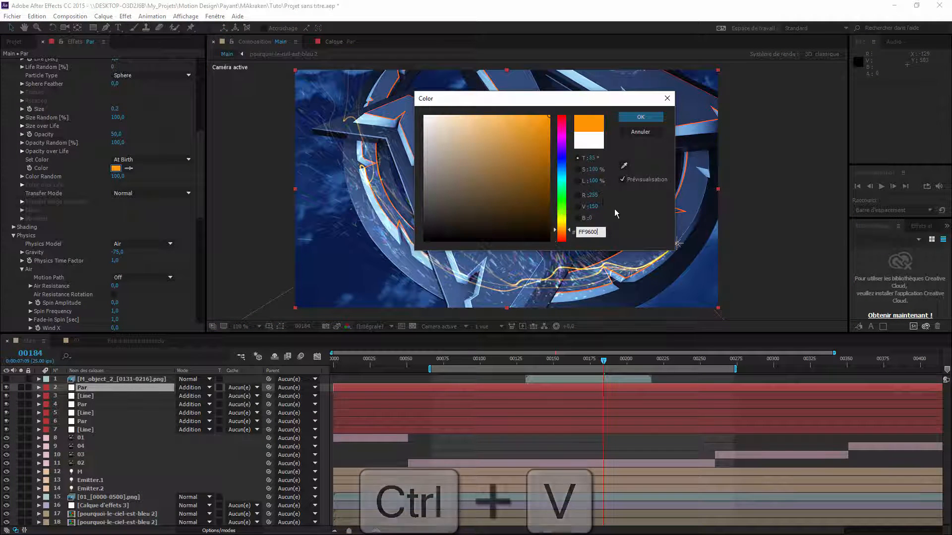
pyautogui.click(641, 117)
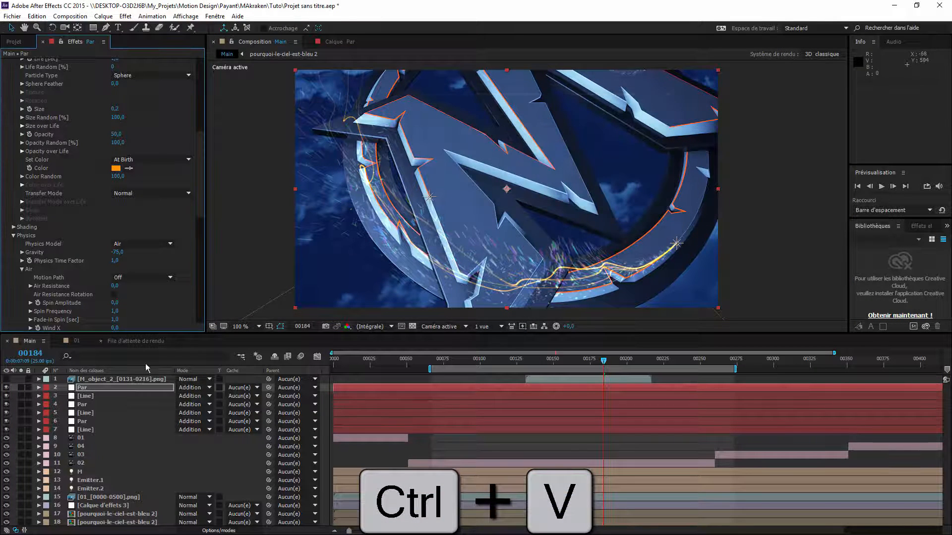
# Solo the topmost Par layer and try a lower Color Random value on its particles.
pyautogui.click(21, 387)
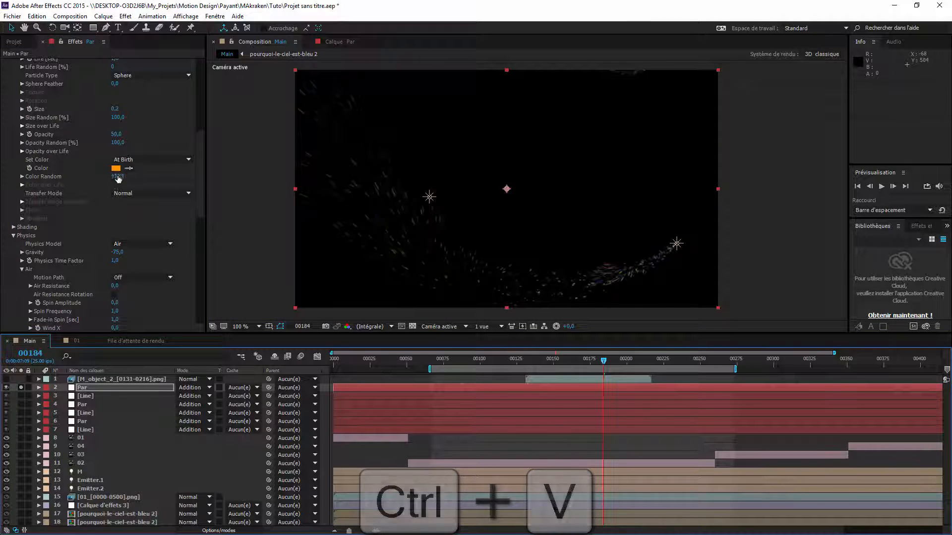
pyautogui.moveTo(120, 176); pyautogui.dragTo(133, 176)
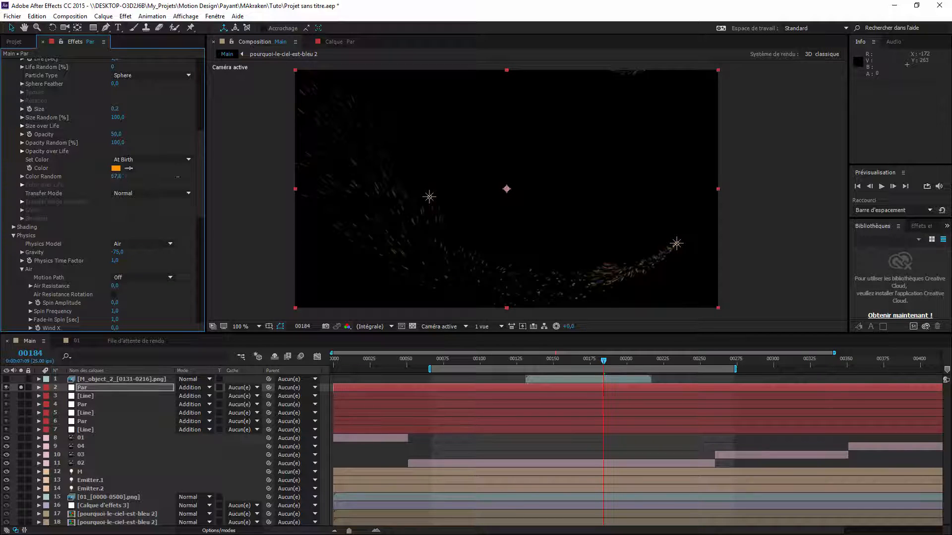
pyautogui.click(21, 388)
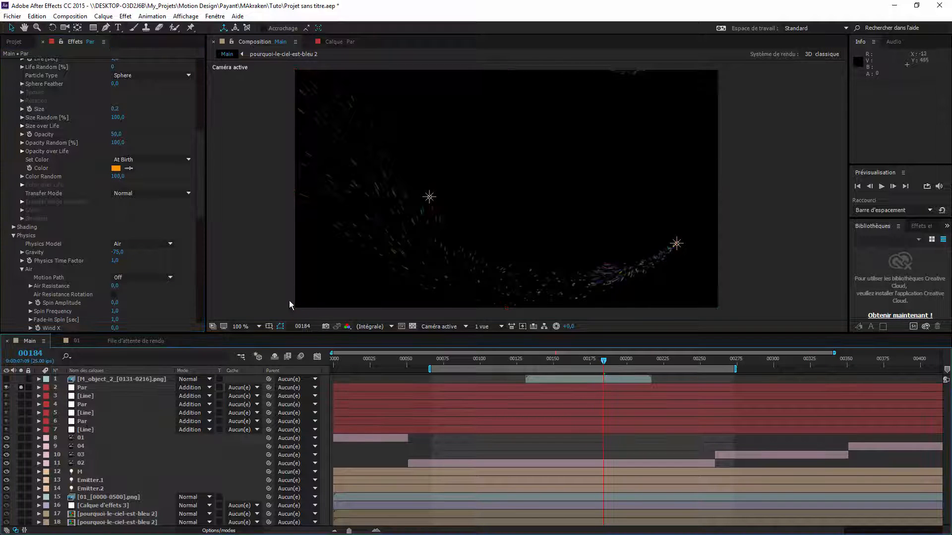
pyautogui.click(21, 387)
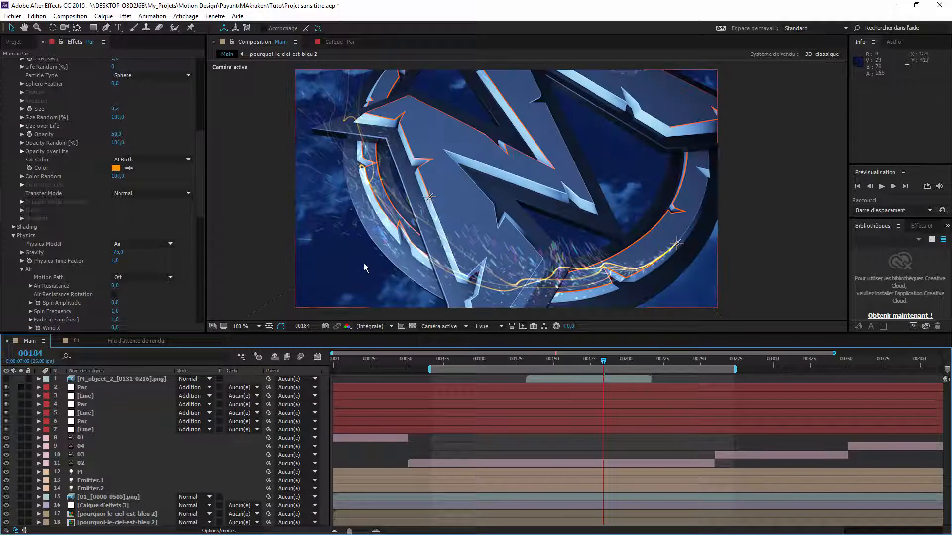
# Solo the Par layer in row 6 and add the Lueur diffuse effect after Particular.
pyautogui.click(82, 420)
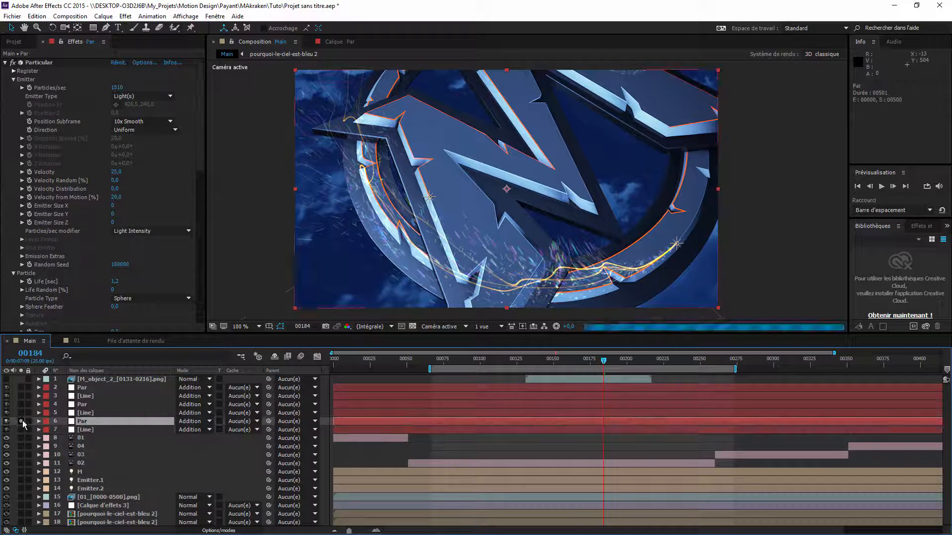
pyautogui.click(21, 421)
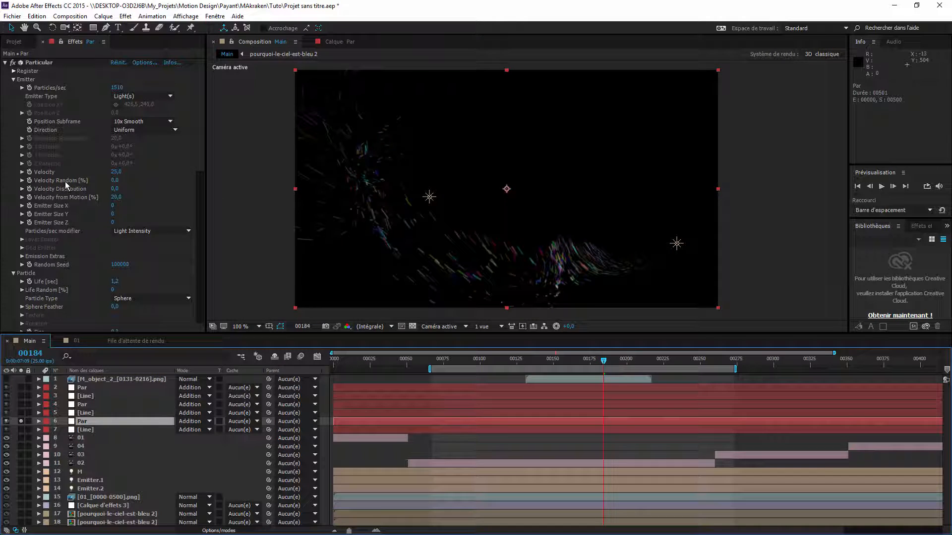
pyautogui.click(5, 62)
pyautogui.rightClick(39, 114)
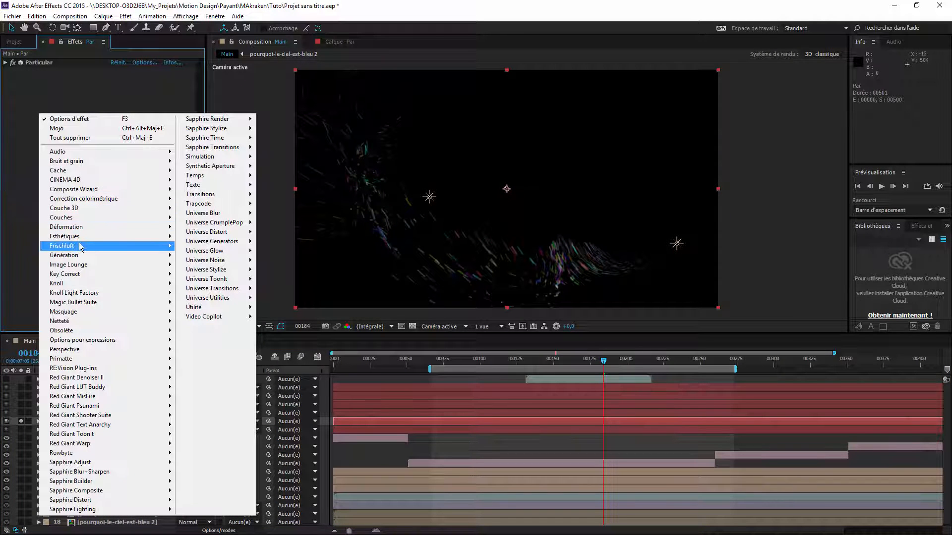
pyautogui.moveTo(99, 236)
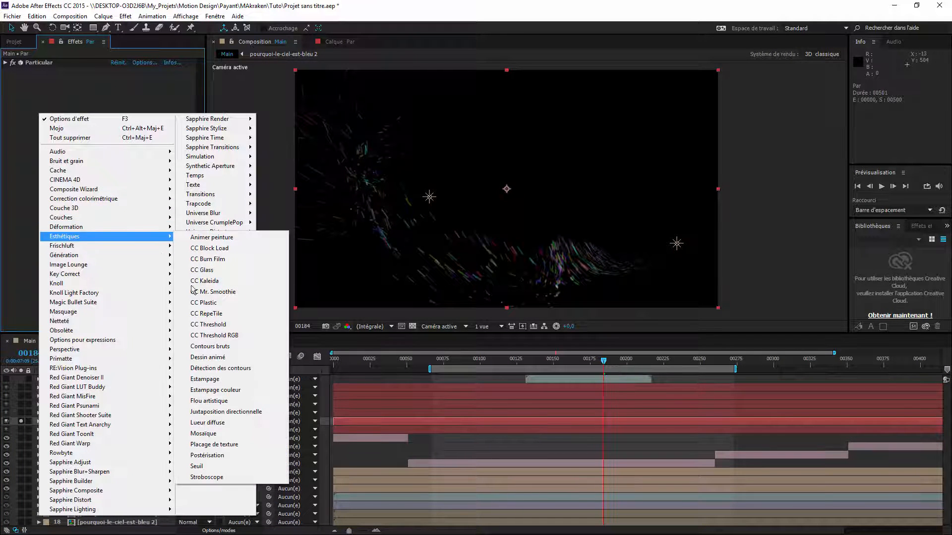
pyautogui.click(222, 422)
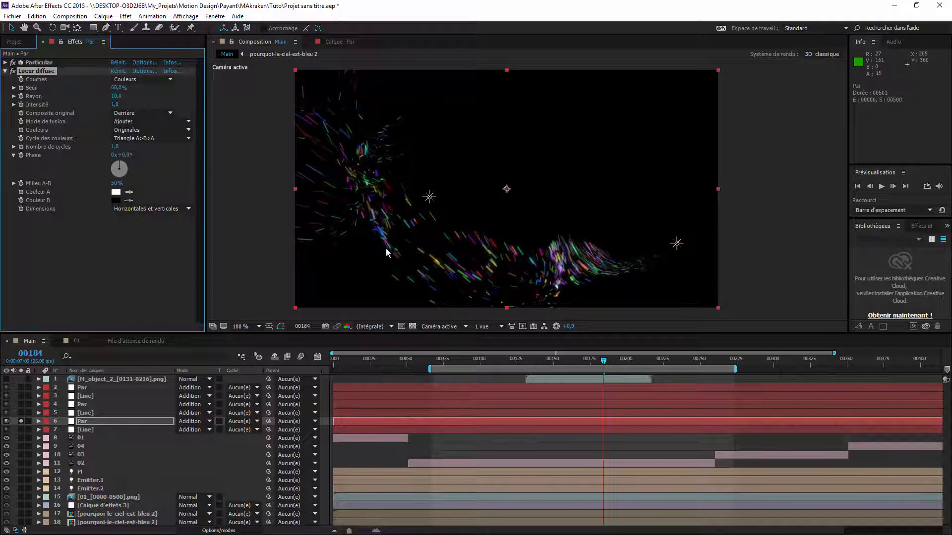
# Set the Lueur diffuse effect's Intensité to 2 and its Rayon to 20.
pyautogui.click(13, 72)
pyautogui.click(12, 72)
pyautogui.click(115, 105)
pyautogui.write('2')
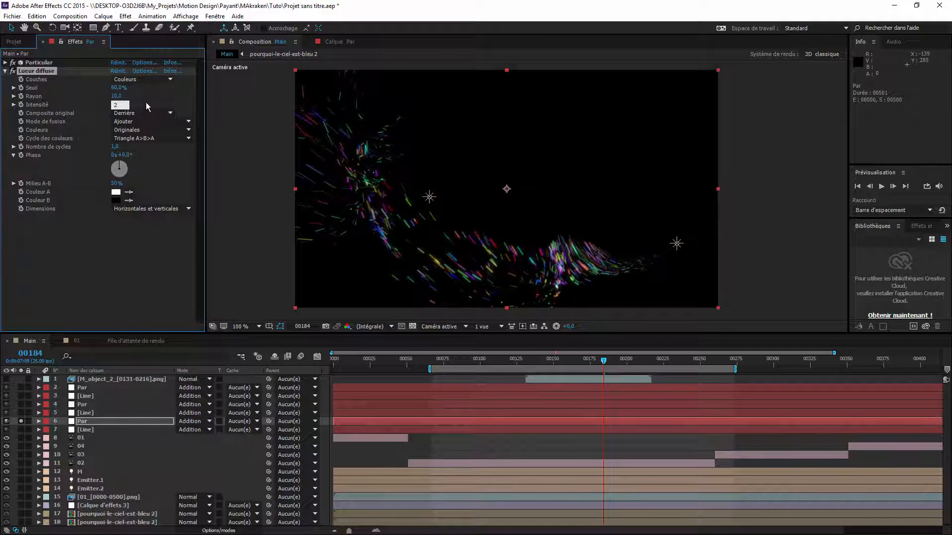
pyautogui.click(147, 103)
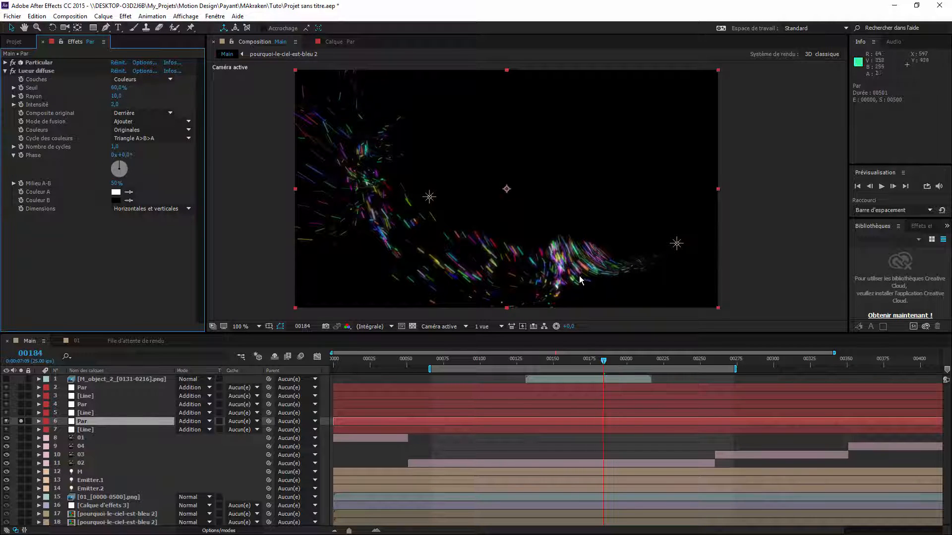
pyautogui.click(38, 71)
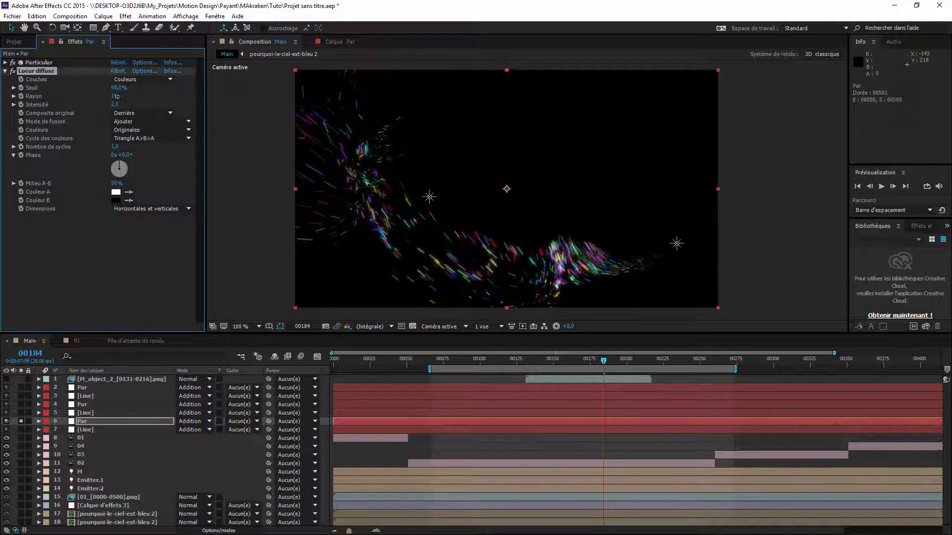
pyautogui.click(124, 228)
# Duplicate the Lueur diffuse effect and give the copy a Rayon of 200 and an Intensité of 1.
pyautogui.click(45, 71)
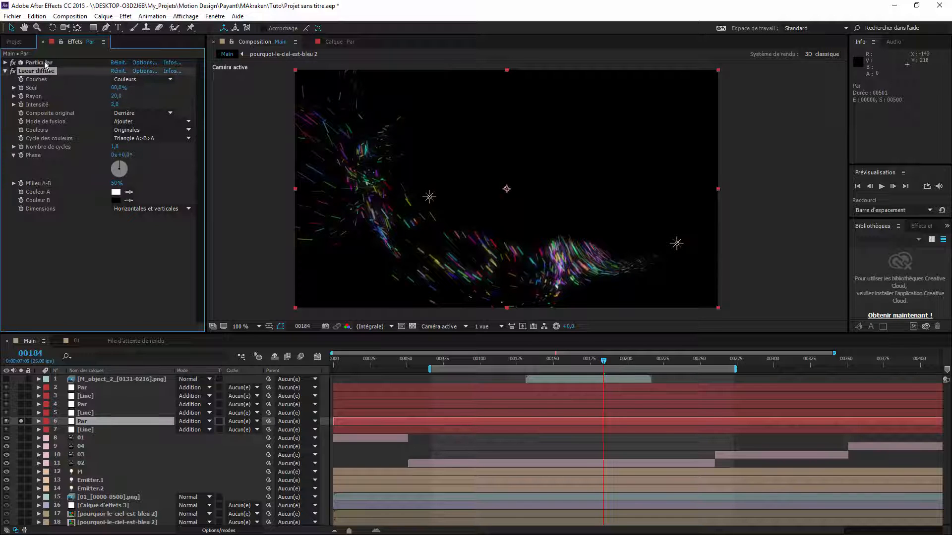
pyautogui.click(37, 16)
pyautogui.click(68, 144)
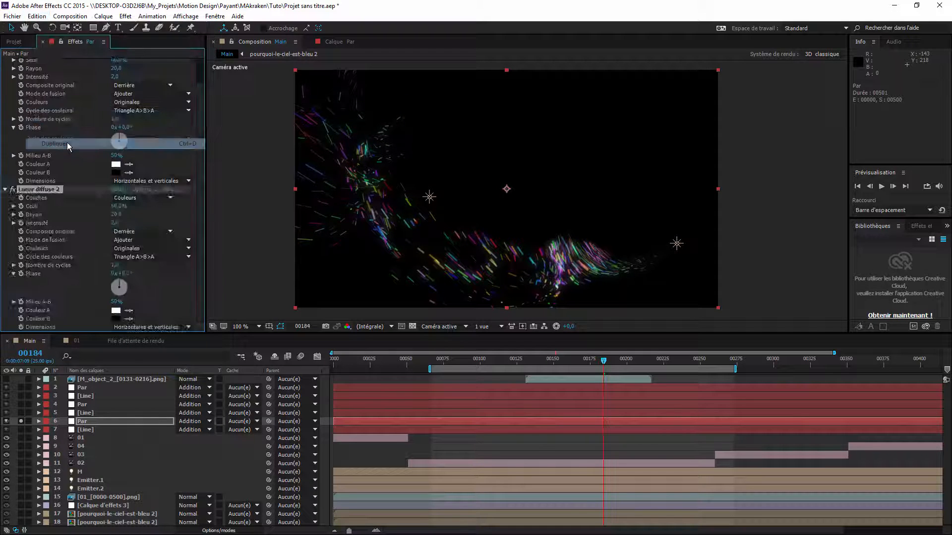
pyautogui.click(115, 223)
pyautogui.hotkey('shift', 'Tab')
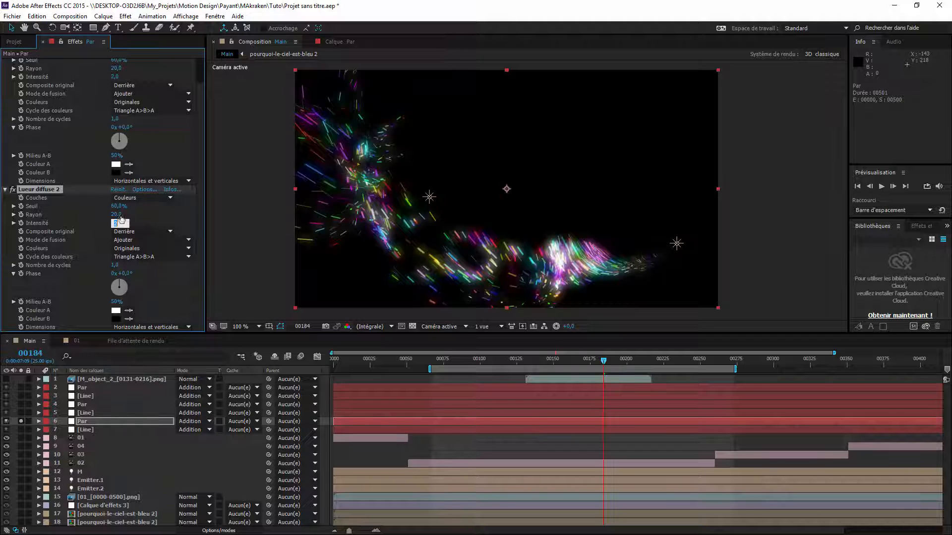
pyautogui.press('Tab')
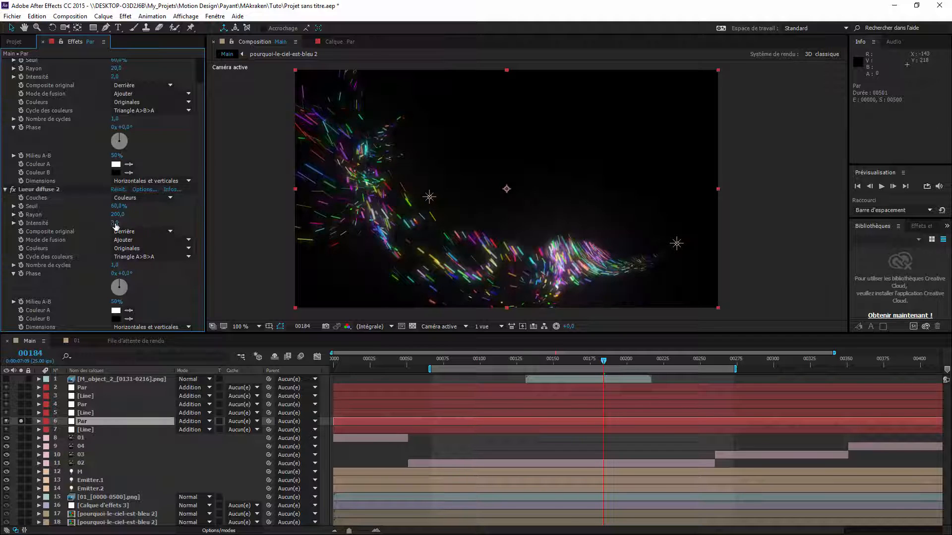
pyautogui.write('1')
pyautogui.press('Return')
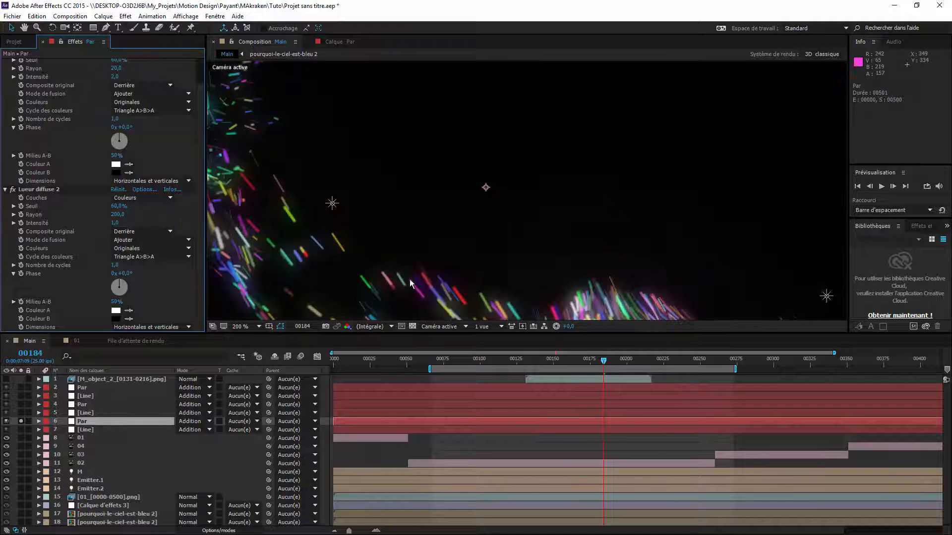
# Turn off solo on the Par layer in row 6 and compare the composition with both glows disabled and enabled.
pyautogui.click(21, 421)
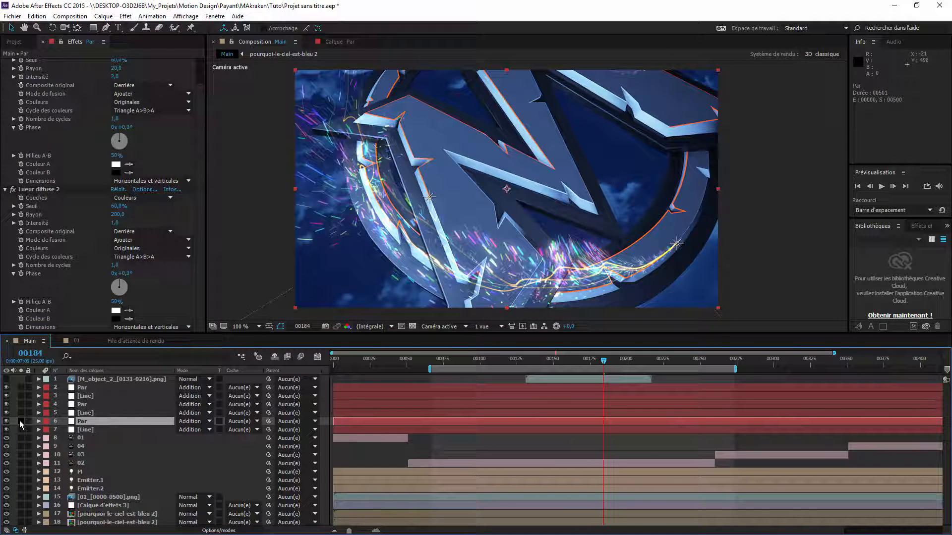
pyautogui.click(21, 421)
pyautogui.click(19, 420)
pyautogui.scroll(2, 31, 203)
pyautogui.click(5, 70)
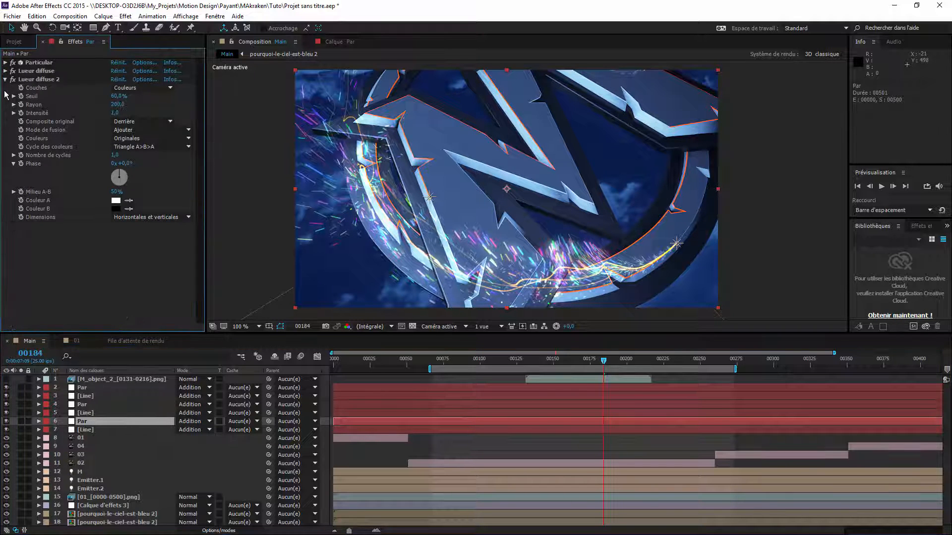
pyautogui.click(5, 80)
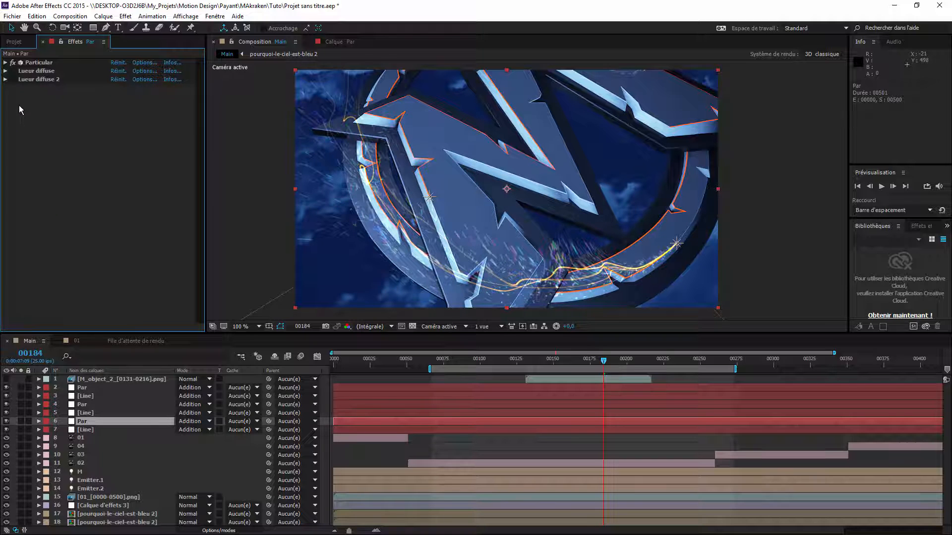
pyautogui.click(13, 71)
pyautogui.click(12, 80)
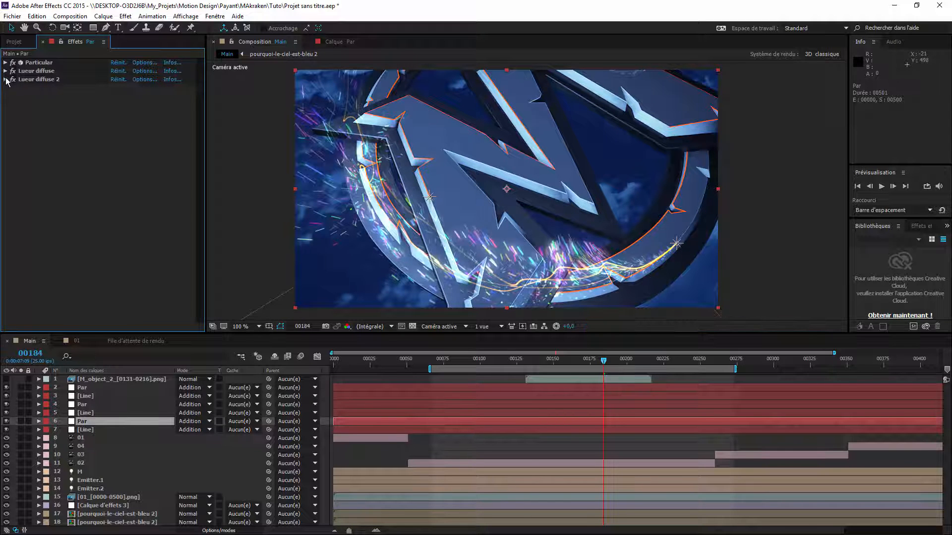
# Set the Intensité of the first Lueur diffuse effect to 1.
pyautogui.click(5, 80)
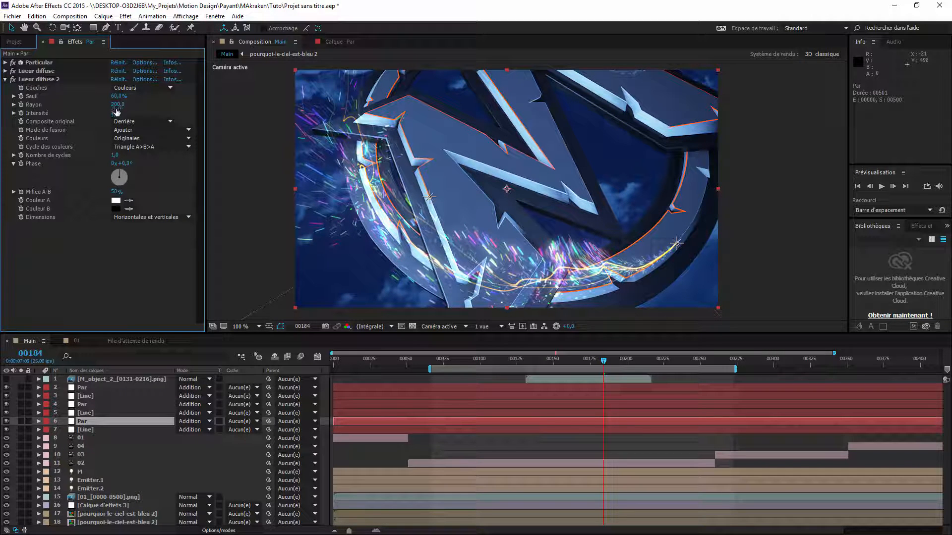
pyautogui.click(5, 72)
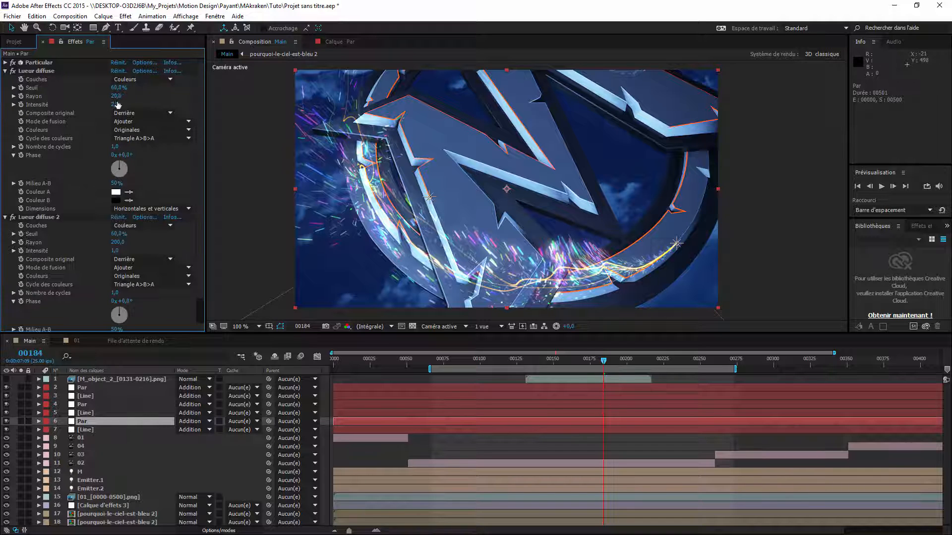
pyautogui.click(114, 104)
pyautogui.write('1')
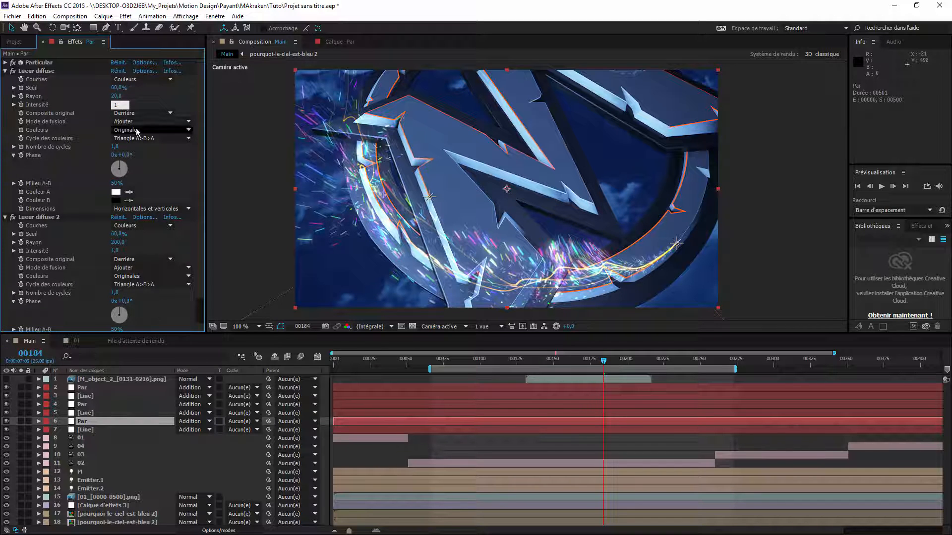
pyautogui.press('Return')
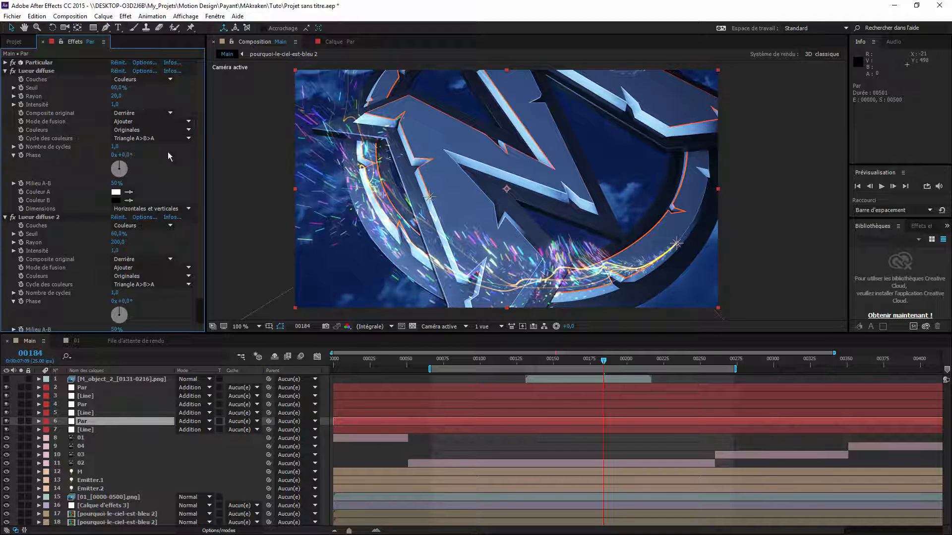
# Copy both Lueur diffuse effects from the Par layer in row 6 and paste them onto the Line layer in row 5.
pyautogui.click(6, 71)
pyautogui.click(5, 79)
pyautogui.click(31, 70)
pyautogui.keyDown('shift'); pyautogui.click(32, 79); pyautogui.keyUp('shift')
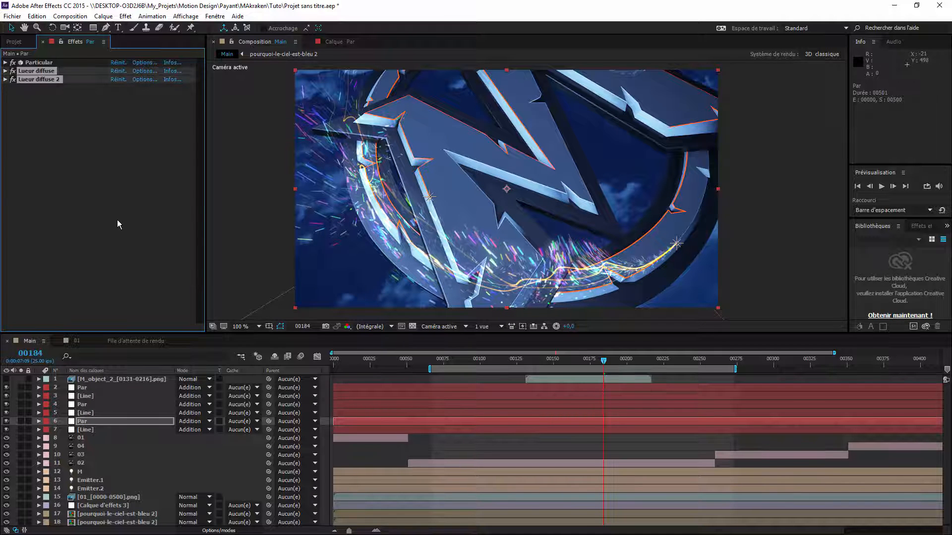
pyautogui.hotkey('ctrl', 'c')
pyautogui.click(90, 413)
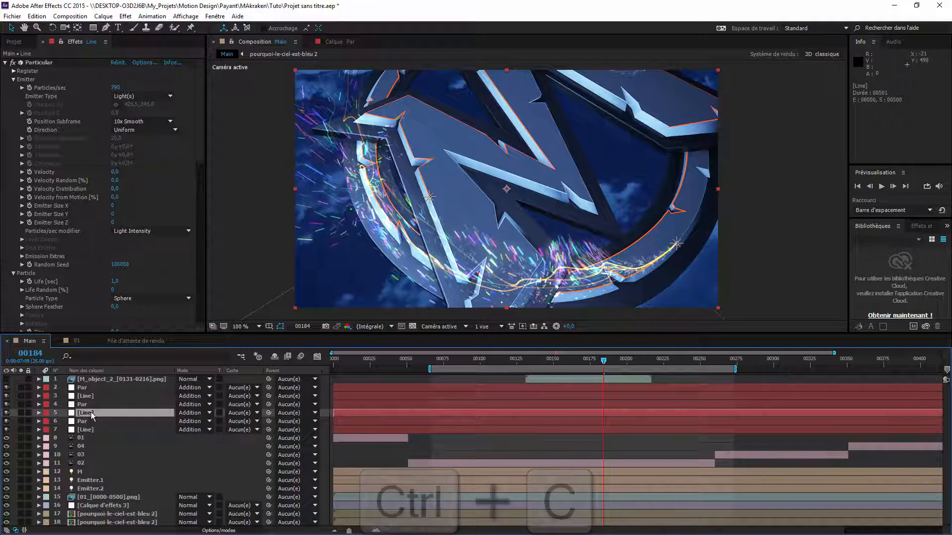
pyautogui.hotkey('ctrl', 'v')
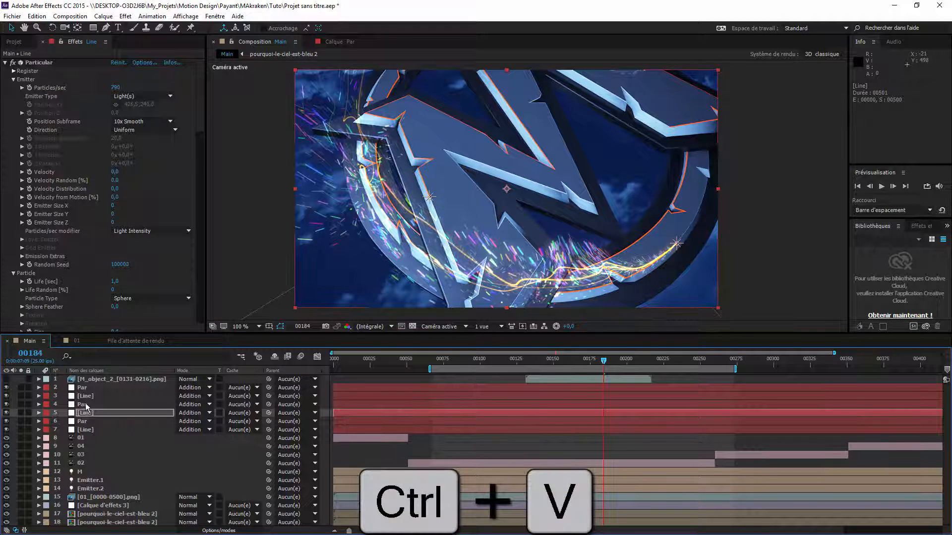
# Solo the Line layer in row 5 to check its two Lueur diffuse effects, and turn solo off again.
pyautogui.click(91, 405)
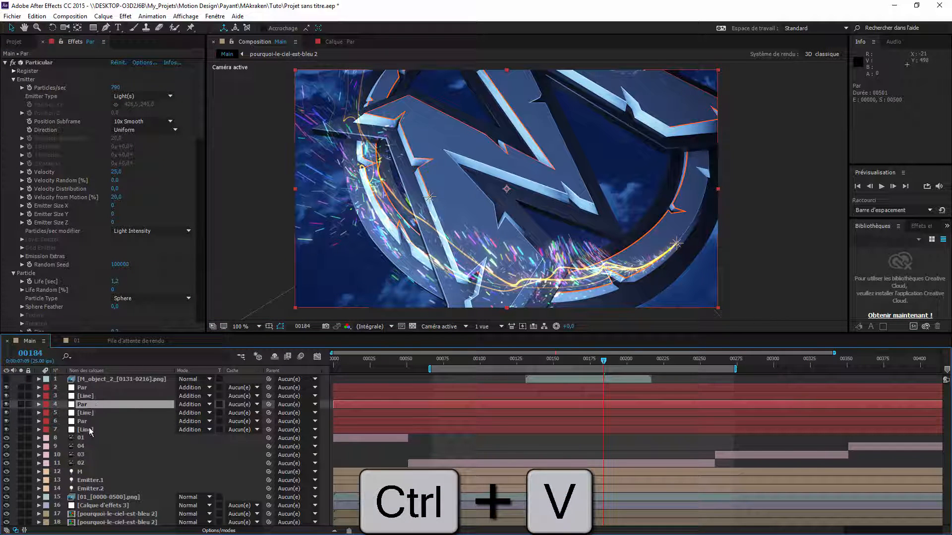
pyautogui.click(92, 421)
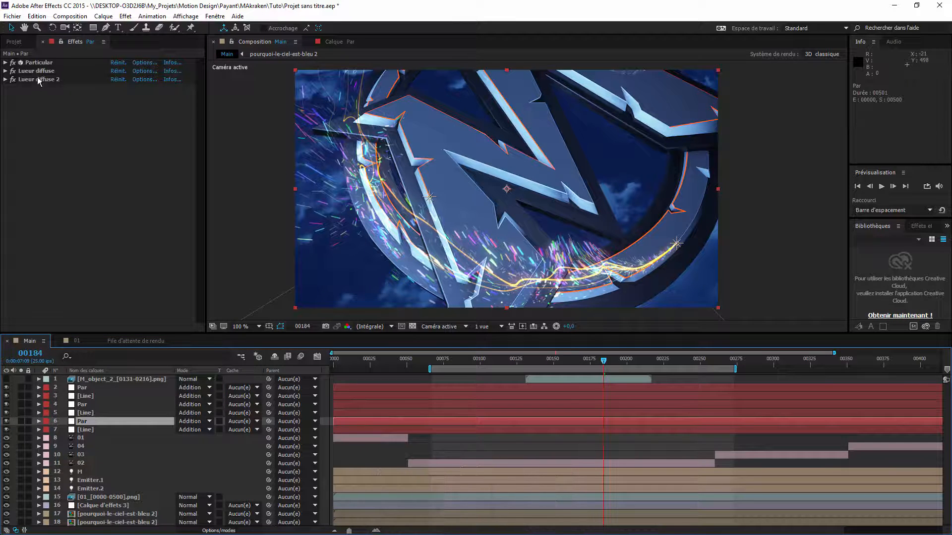
pyautogui.click(101, 413)
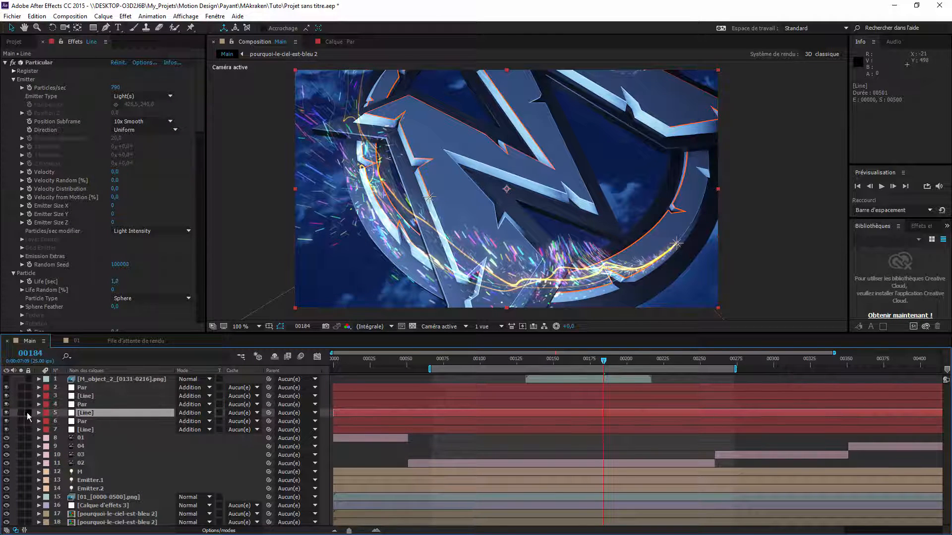
pyautogui.click(21, 413)
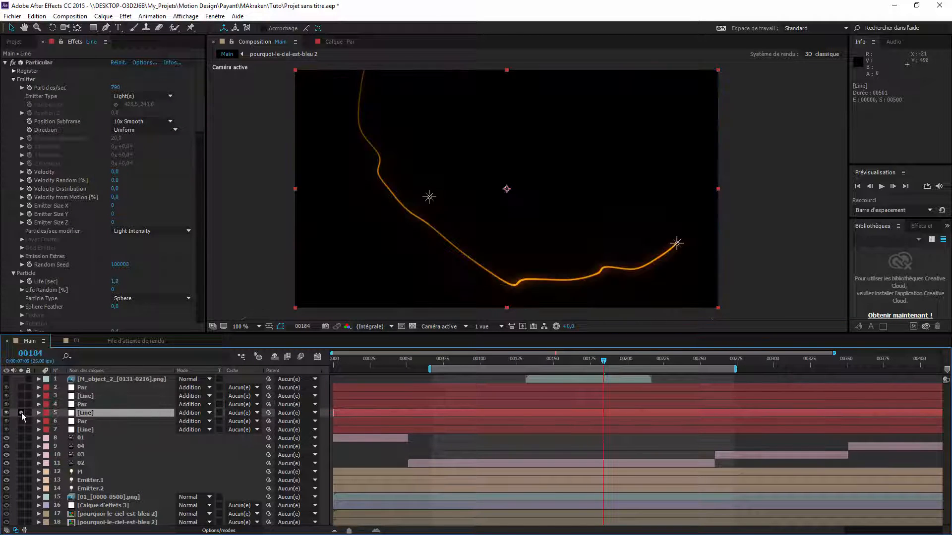
pyautogui.click(6, 63)
pyautogui.click(5, 63)
pyautogui.click(5, 71)
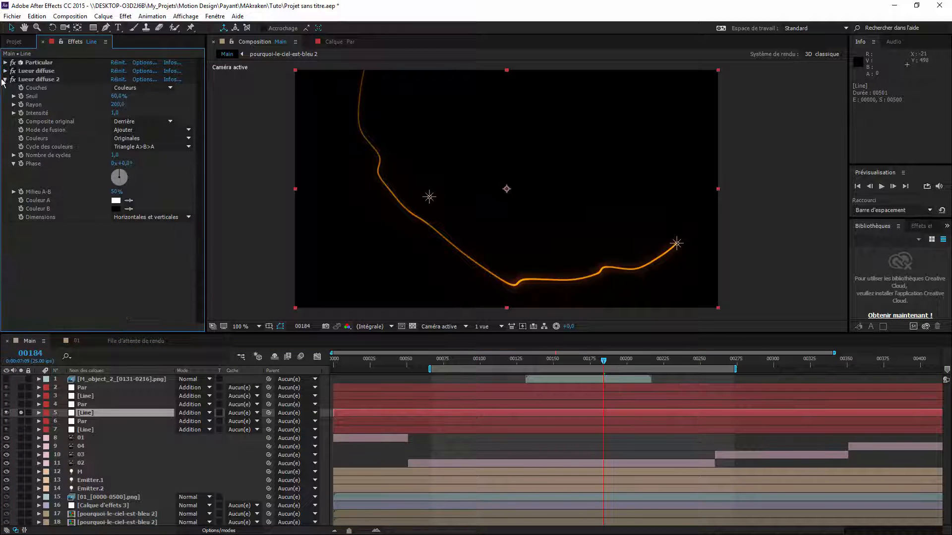
pyautogui.click(5, 80)
pyautogui.moveTo(13, 71); pyautogui.dragTo(14, 80)
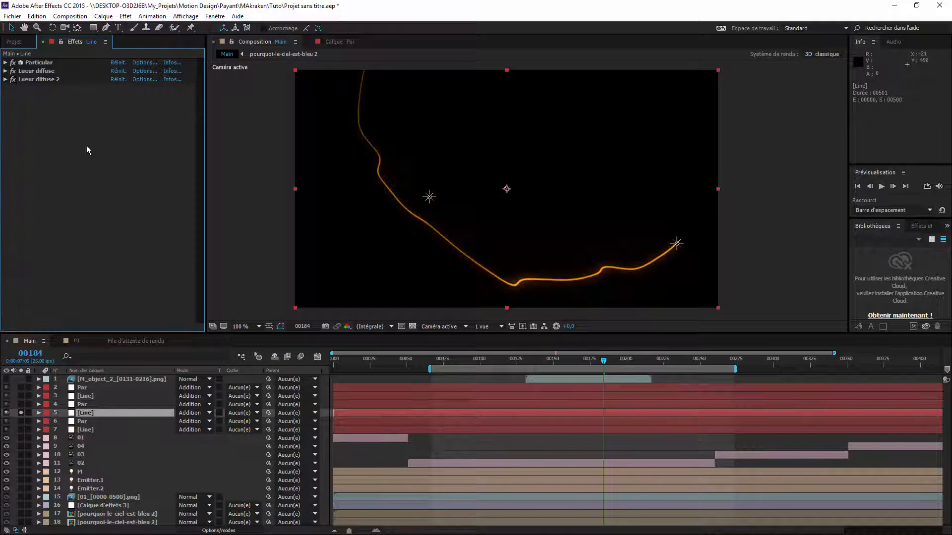
pyautogui.click(21, 412)
# Paste both Lueur diffuse effects onto the Par layer in row 4, the Line layer in row 3 and the Par layer in row 2.
pyautogui.click(79, 404)
pyautogui.hotkey('ctrl', 'v')
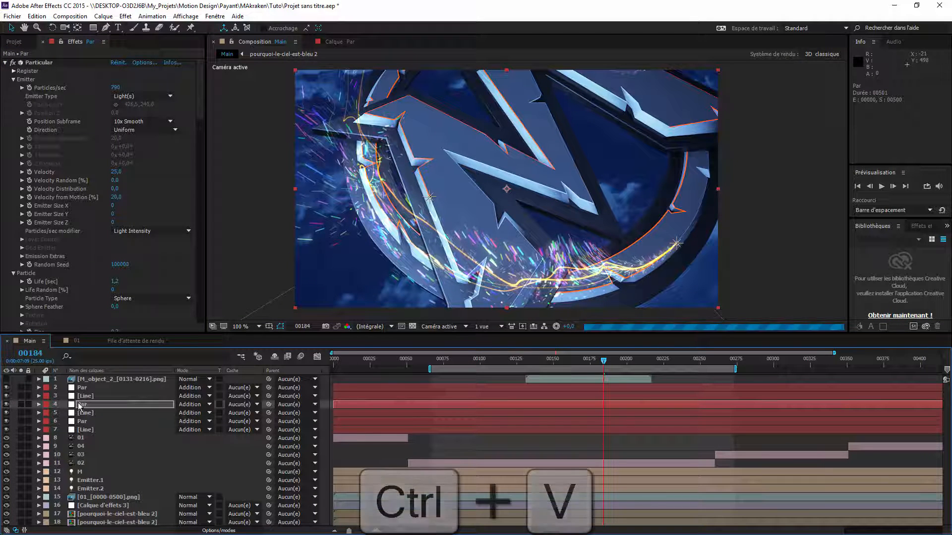
pyautogui.click(84, 397)
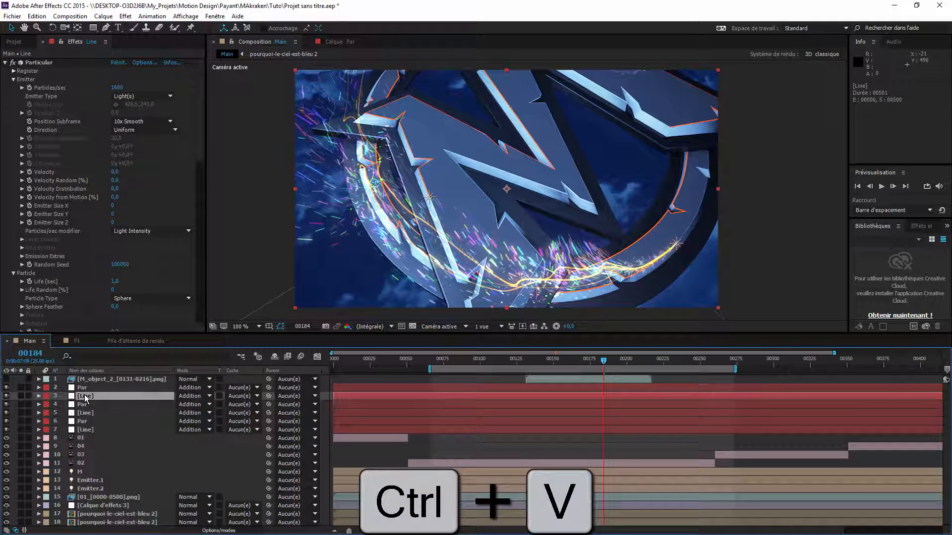
pyautogui.click(84, 389)
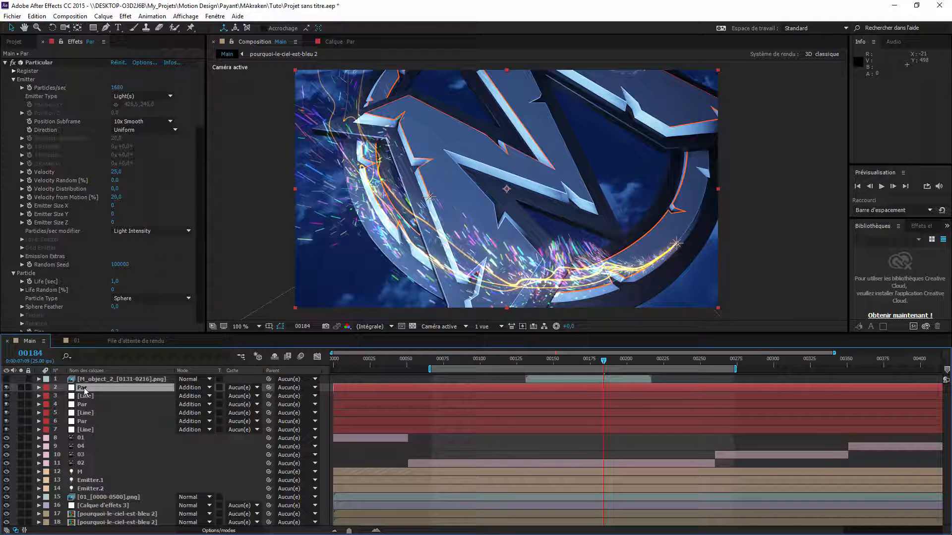
pyautogui.press('Return')
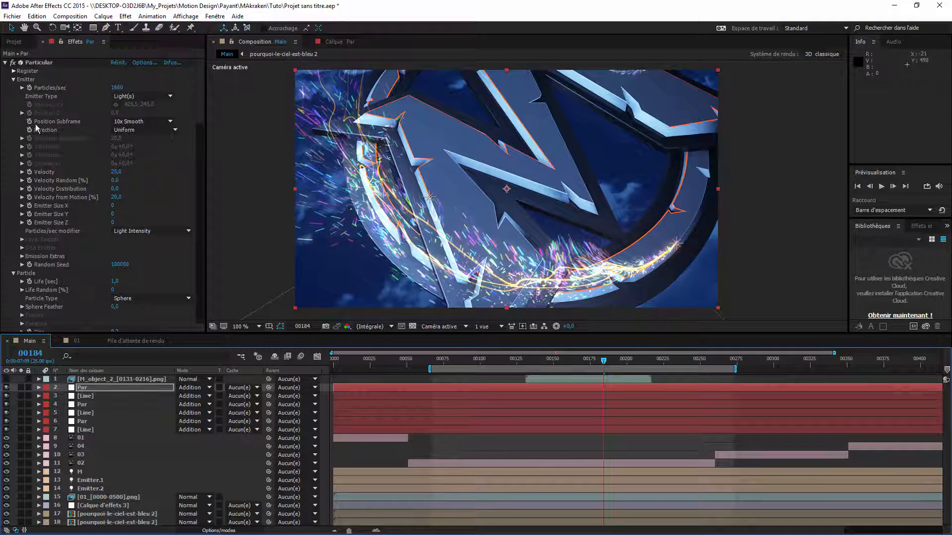
pyautogui.click(6, 63)
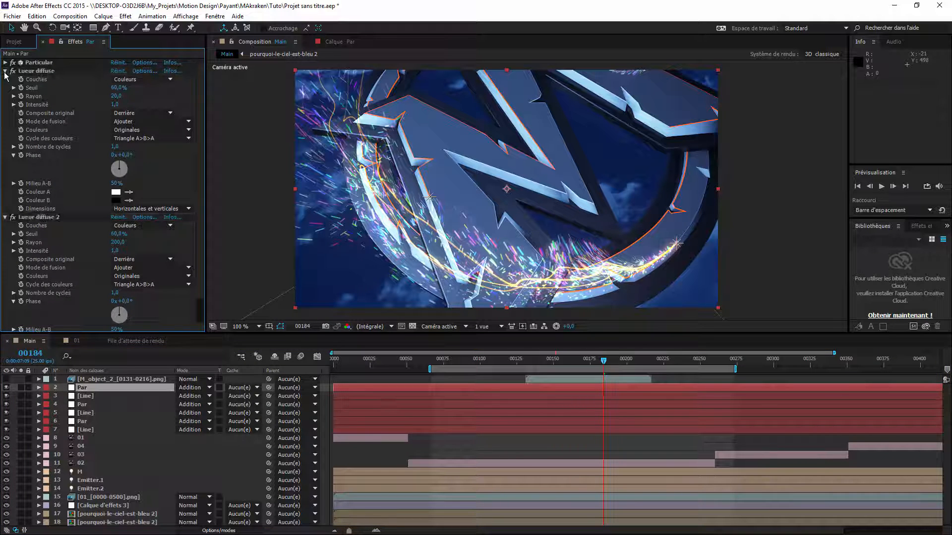
pyautogui.click(5, 71)
pyautogui.click(6, 79)
# Paste both Lueur diffuse effects onto the Line layer in row 7 and compare it soloed and within the full composition.
pyautogui.click(91, 430)
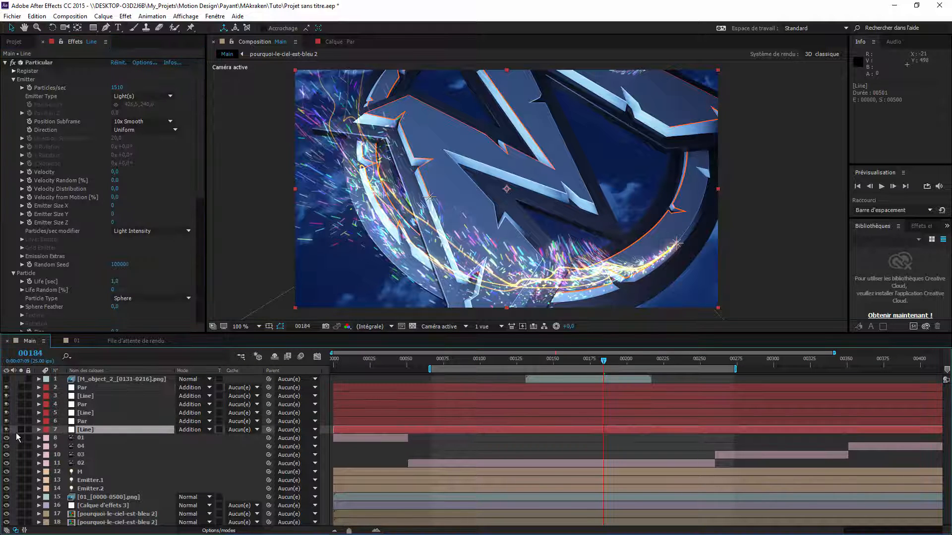
pyautogui.click(21, 430)
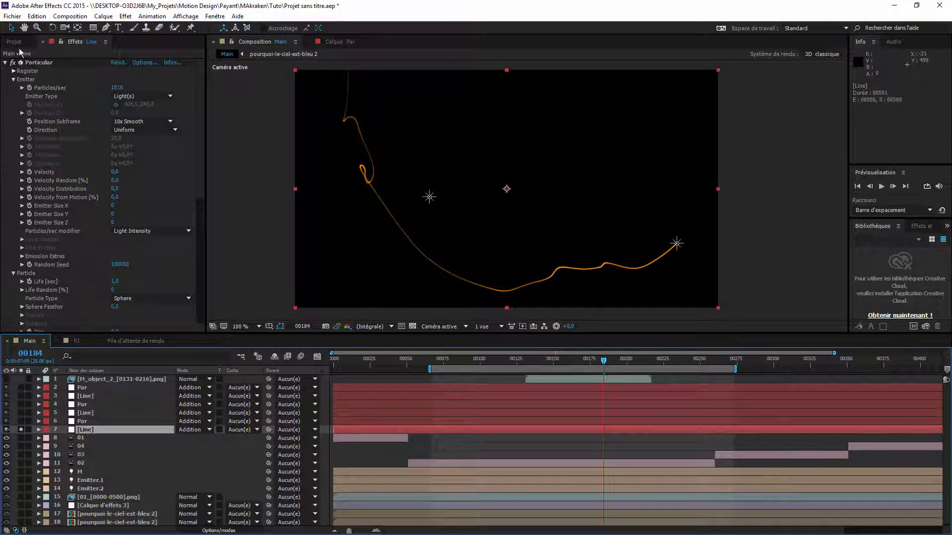
pyautogui.click(6, 62)
pyautogui.hotkey('ctrl', 'v')
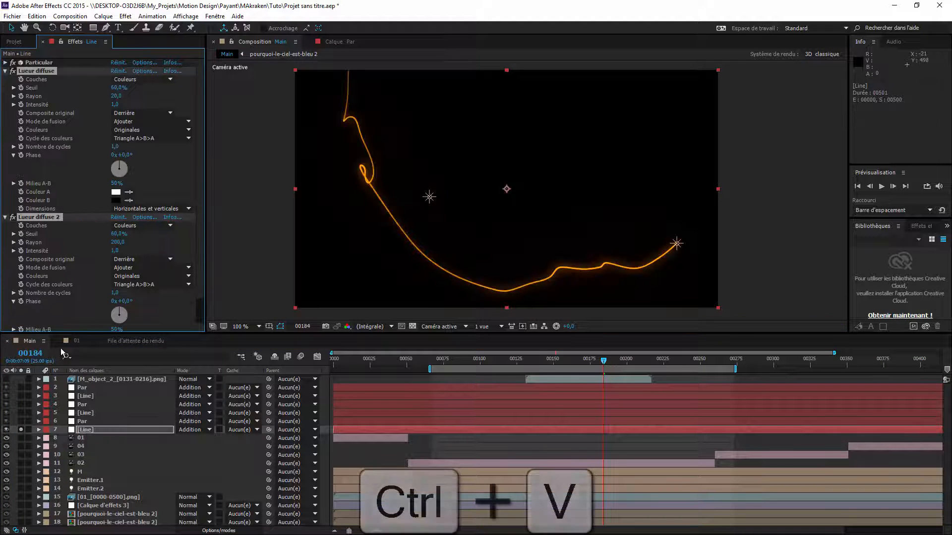
pyautogui.click(21, 430)
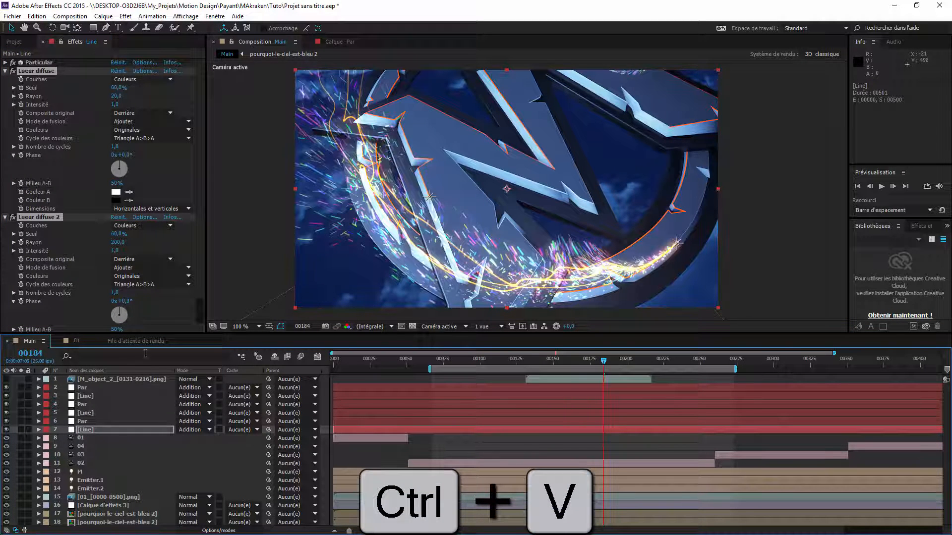
pyautogui.moveTo(616, 264); pyautogui.dragTo(604, 255)
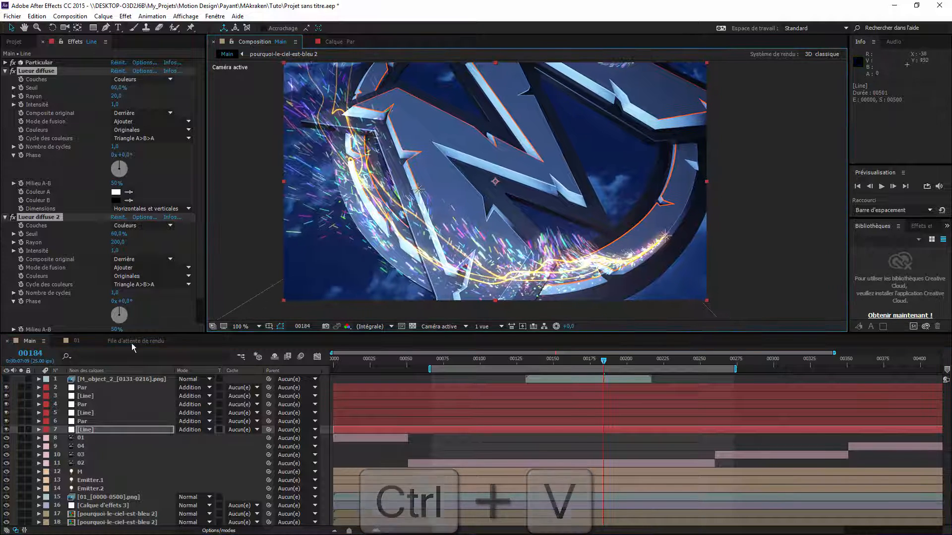
pyautogui.click(20, 430)
pyautogui.click(20, 430)
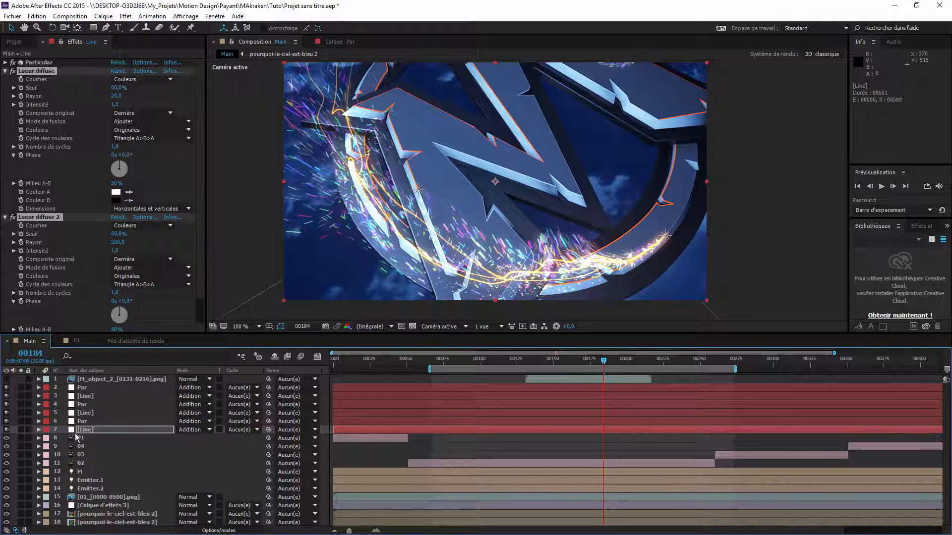
# Create a black solid named Op and place it directly below the Line layer in row 7.
pyautogui.hotkey('ctrl', 'y')
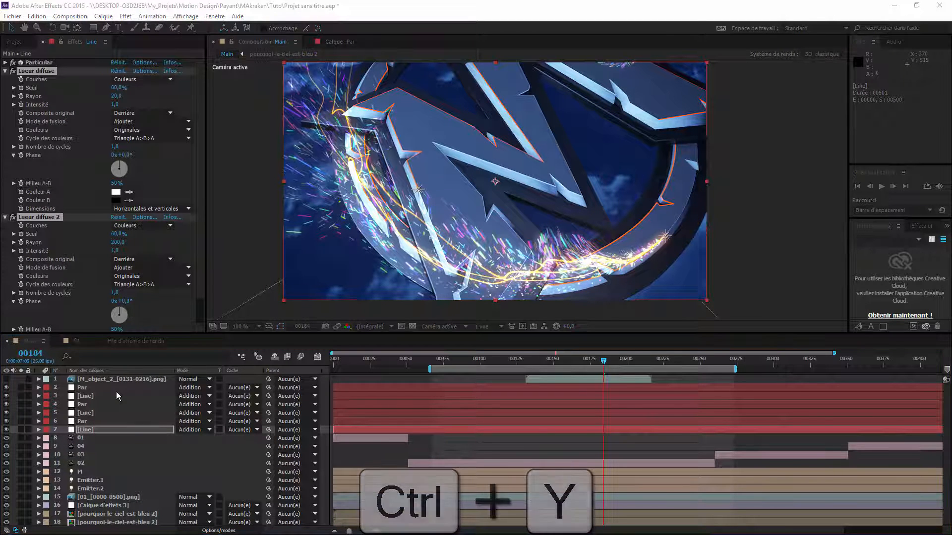
pyautogui.press('Return')
pyautogui.moveTo(80, 430); pyautogui.dragTo(106, 441)
# Apply the Optical Flares effect to the Op solid and set its Source Type to Track Lights.
pyautogui.rightClick(92, 239)
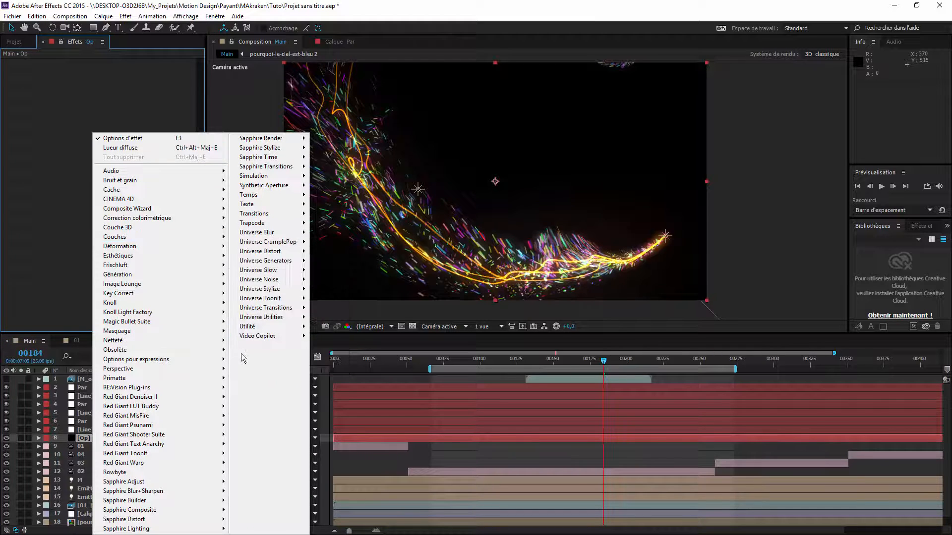
pyautogui.moveTo(272, 337)
pyautogui.click(342, 345)
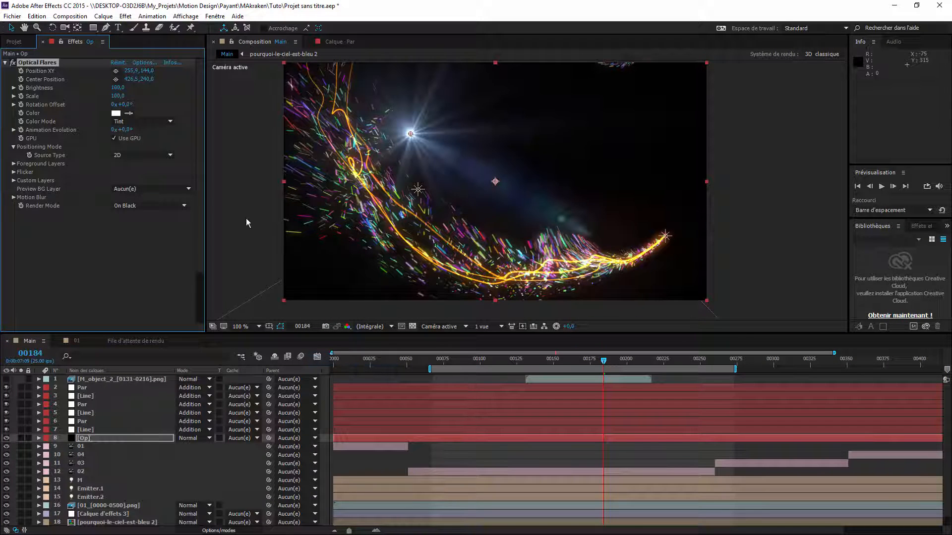
pyautogui.click(140, 155)
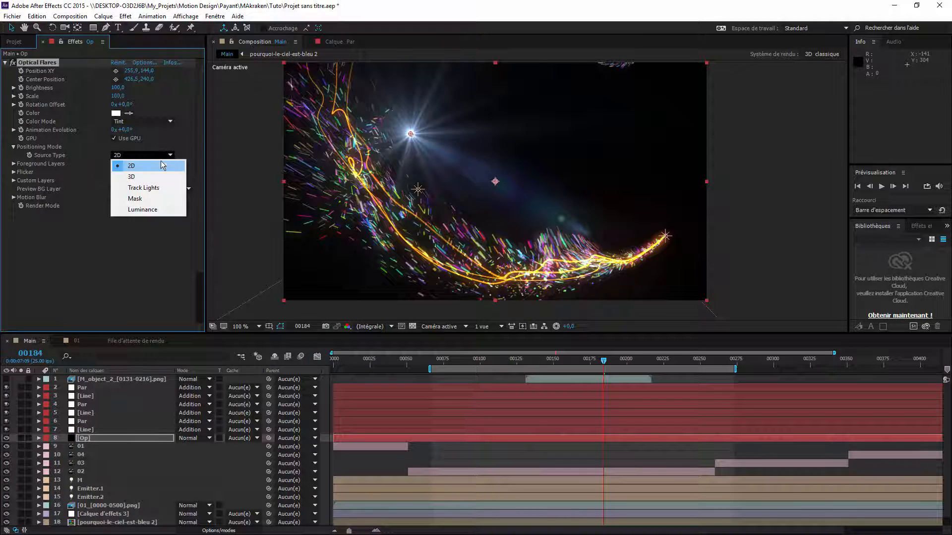
pyautogui.click(158, 188)
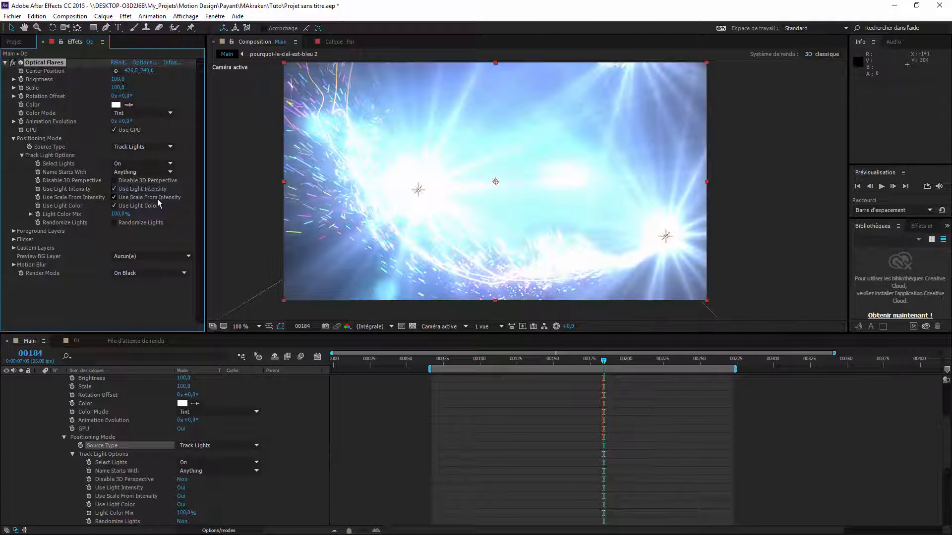
# Open the Optical Flares options, hide the Editor panel and load the Main Light preset from the Light folder.
pyautogui.click(140, 63)
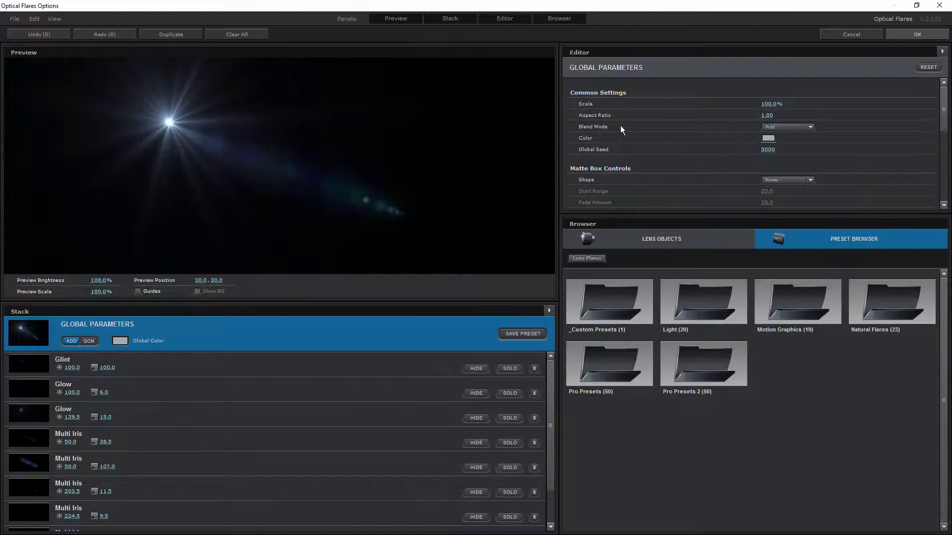
pyautogui.click(517, 17)
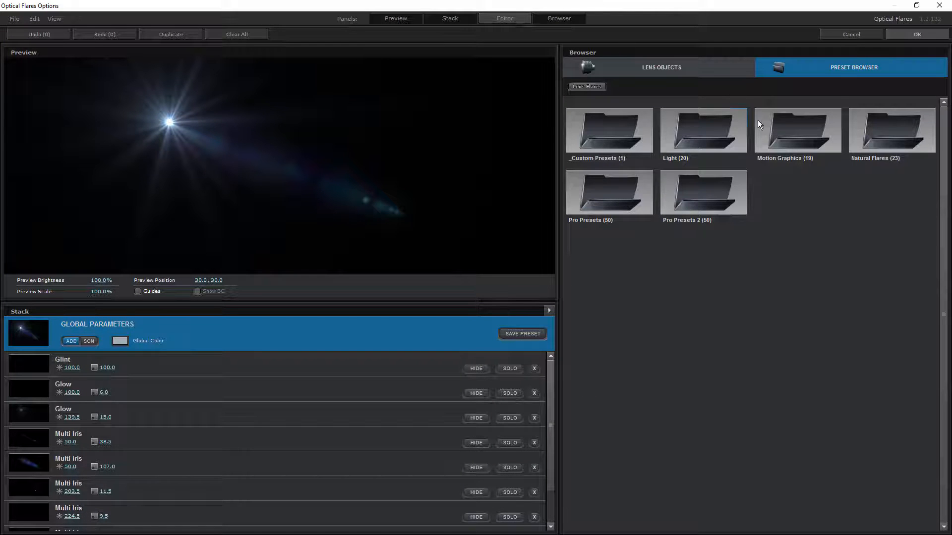
pyautogui.click(717, 135)
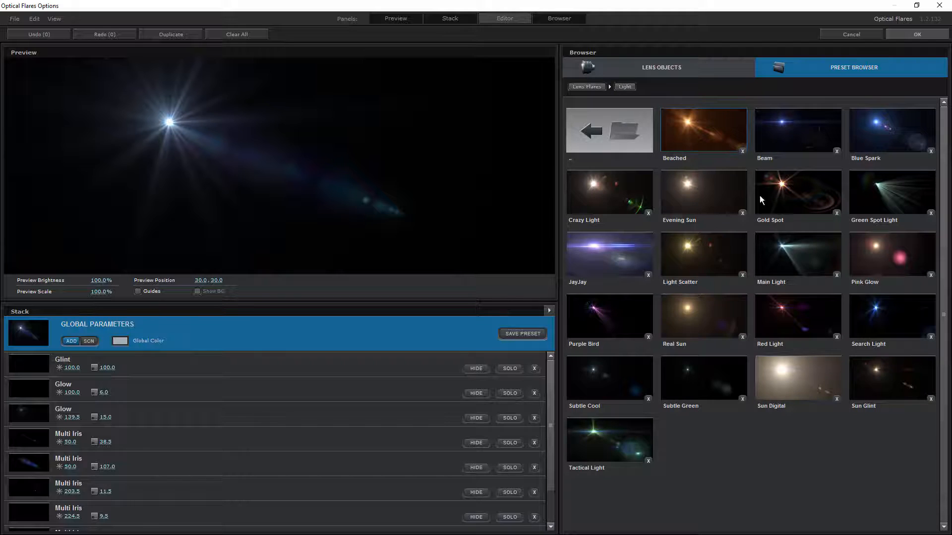
pyautogui.click(796, 260)
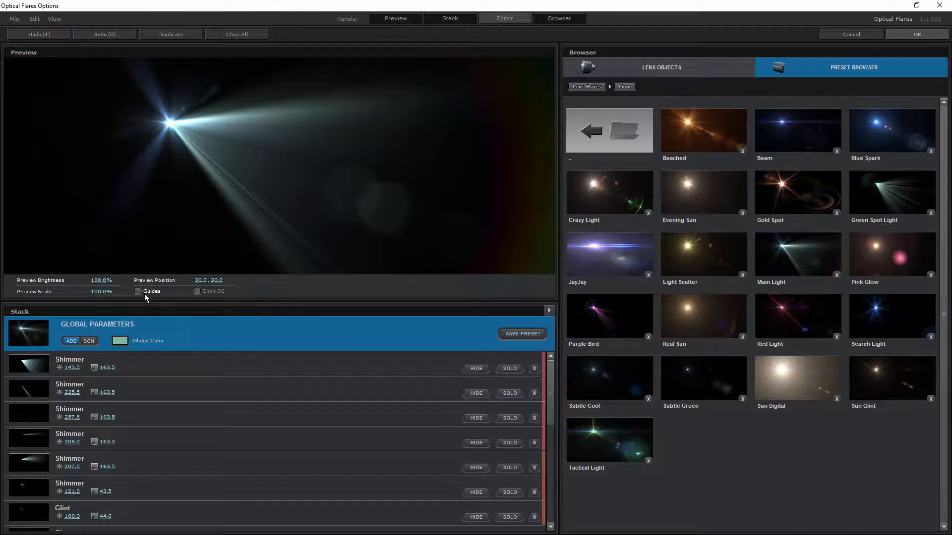
# Set the flare's Global Color to orange FF9B00.
pyautogui.click(120, 341)
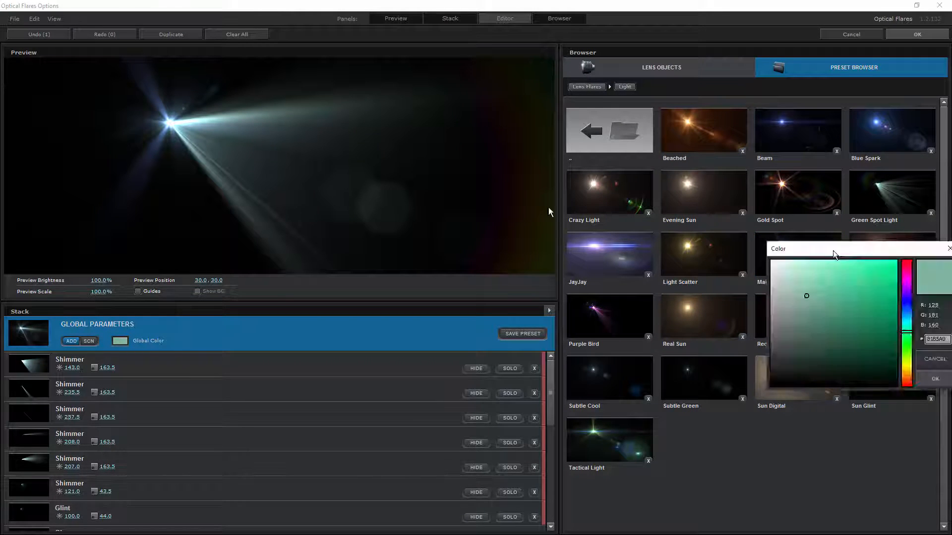
pyautogui.moveTo(383, 284); pyautogui.dragTo(382, 291)
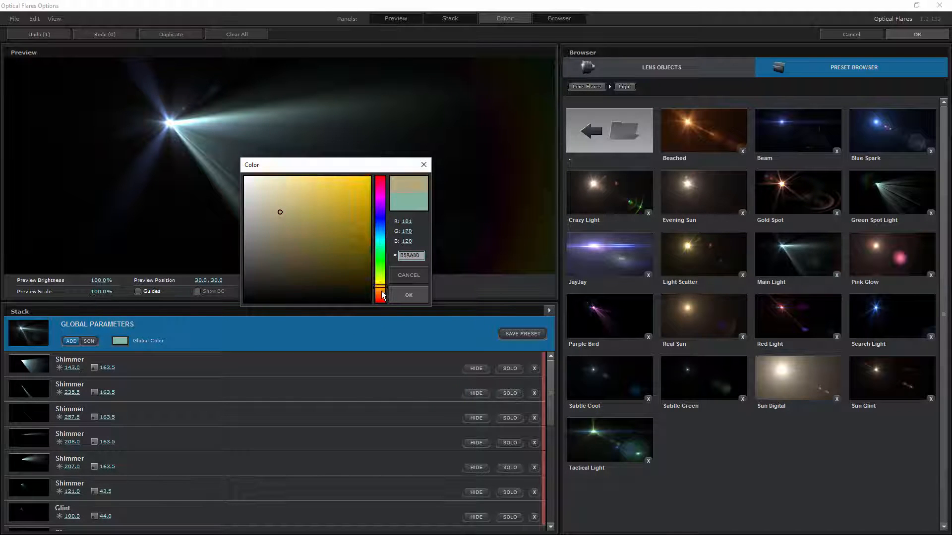
pyautogui.click(367, 197)
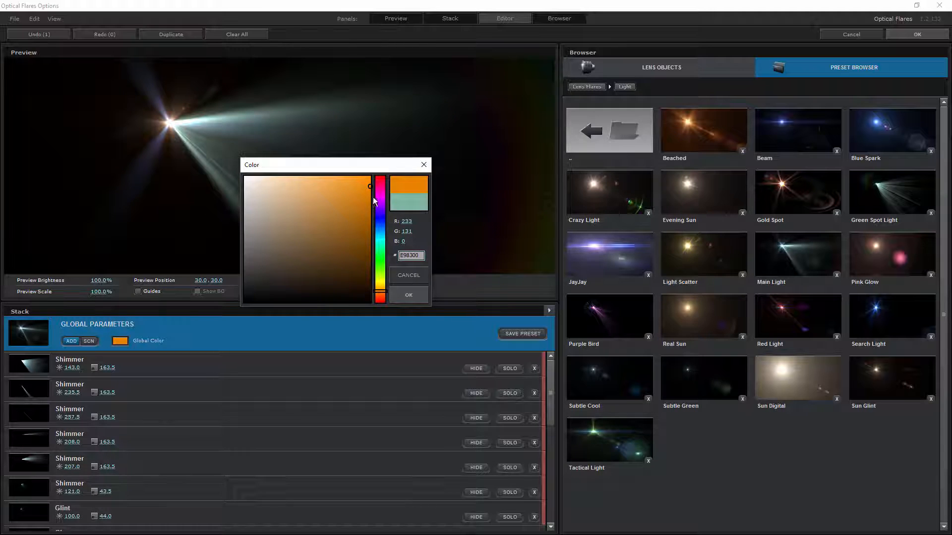
pyautogui.click(382, 295)
pyautogui.moveTo(382, 298); pyautogui.dragTo(381, 295)
pyautogui.moveTo(363, 227); pyautogui.dragTo(384, 156)
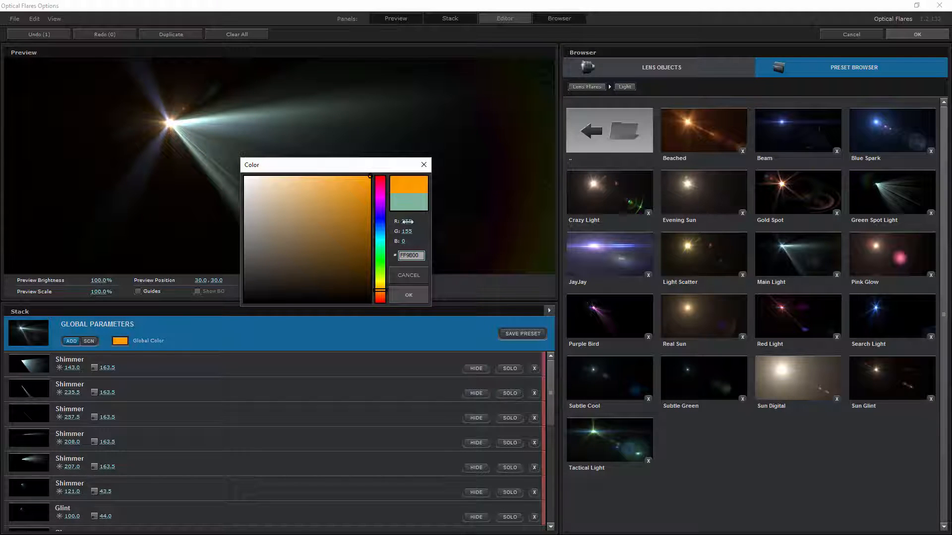
pyautogui.click(412, 296)
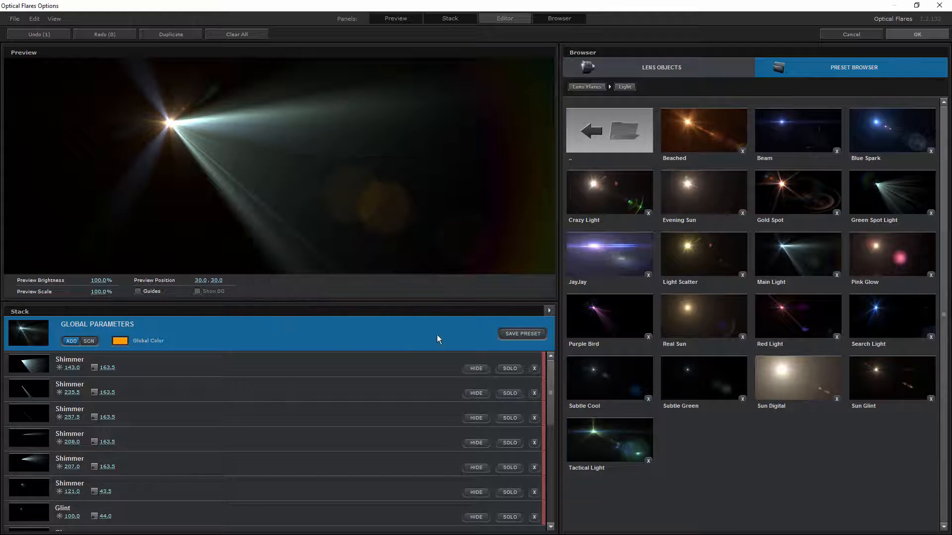
# Change the flare's Global Color to orange F98304 and check it by moving the flare around in the preview.
pyautogui.click(120, 341)
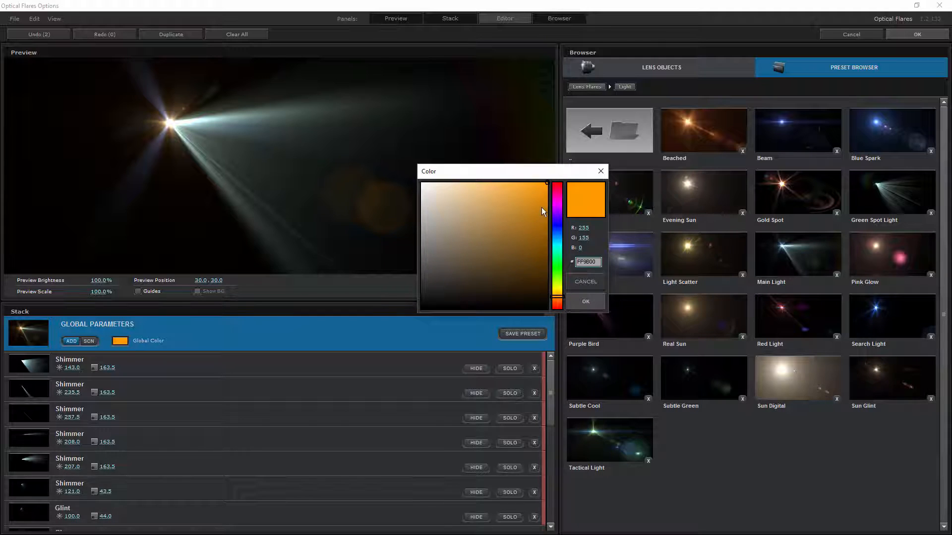
pyautogui.moveTo(541, 208); pyautogui.dragTo(558, 217)
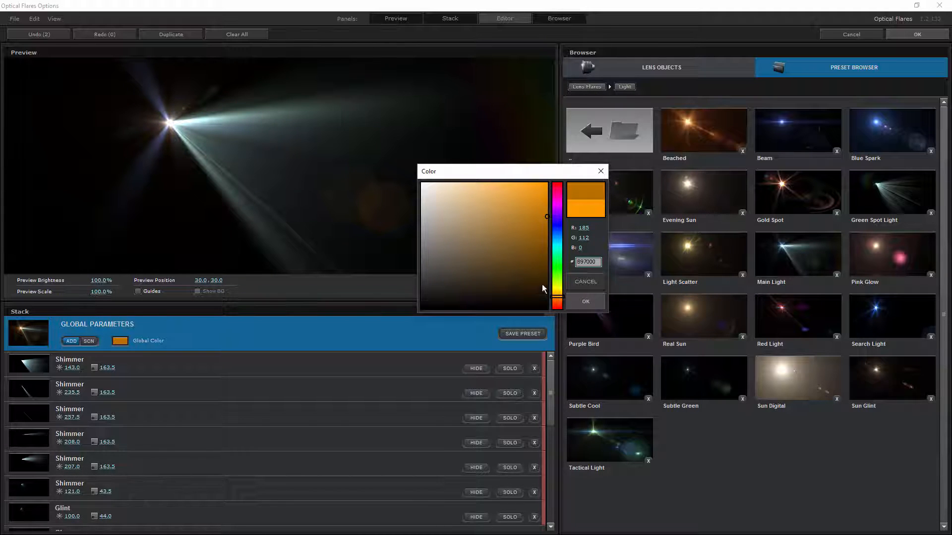
pyautogui.moveTo(534, 192); pyautogui.dragTo(544, 185)
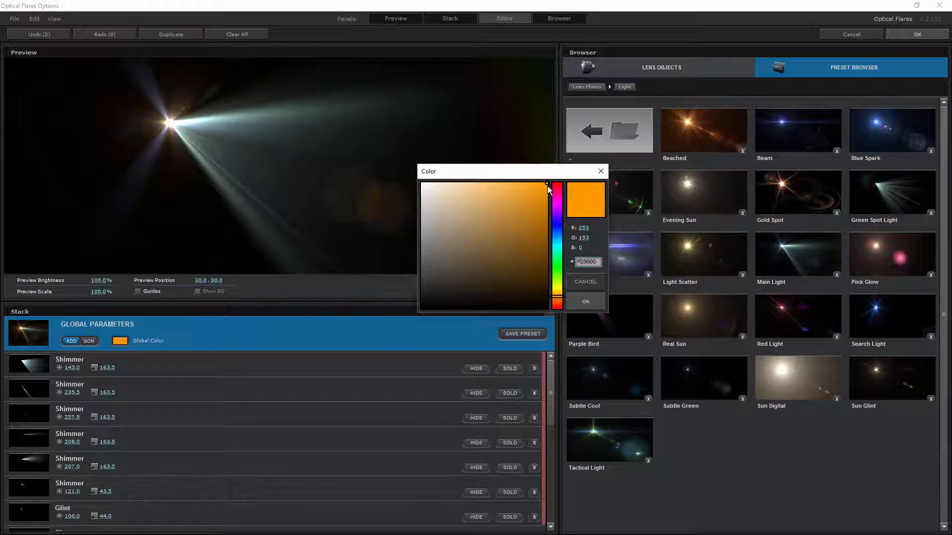
pyautogui.click(558, 300)
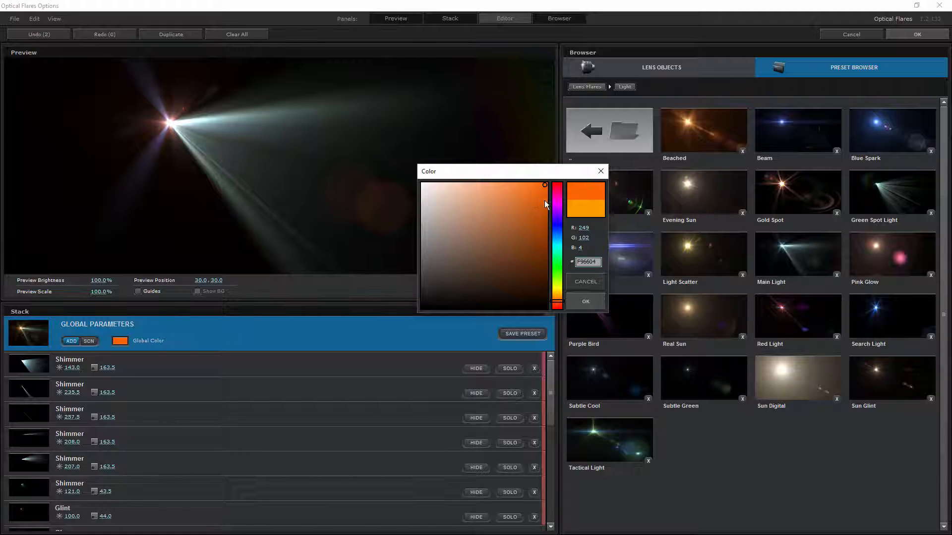
pyautogui.moveTo(556, 298); pyautogui.dragTo(556, 298)
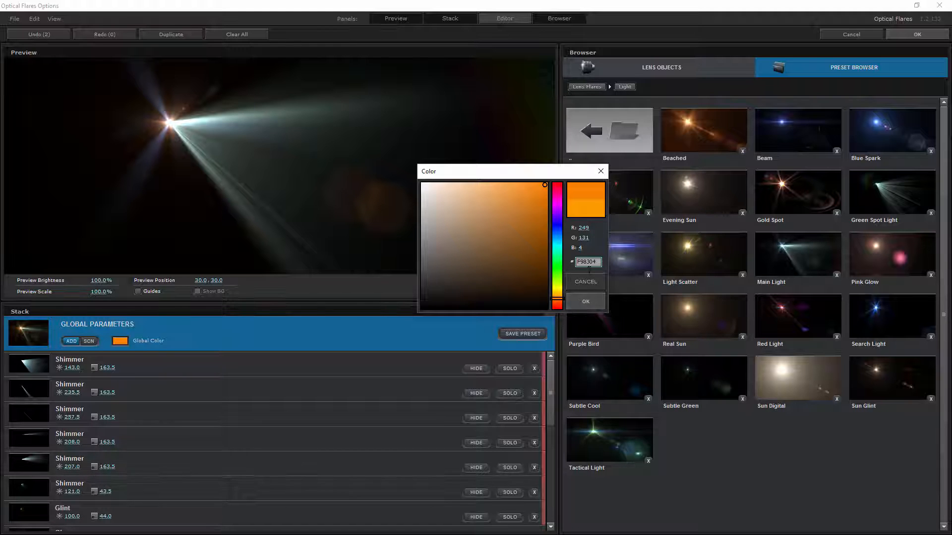
pyautogui.click(583, 302)
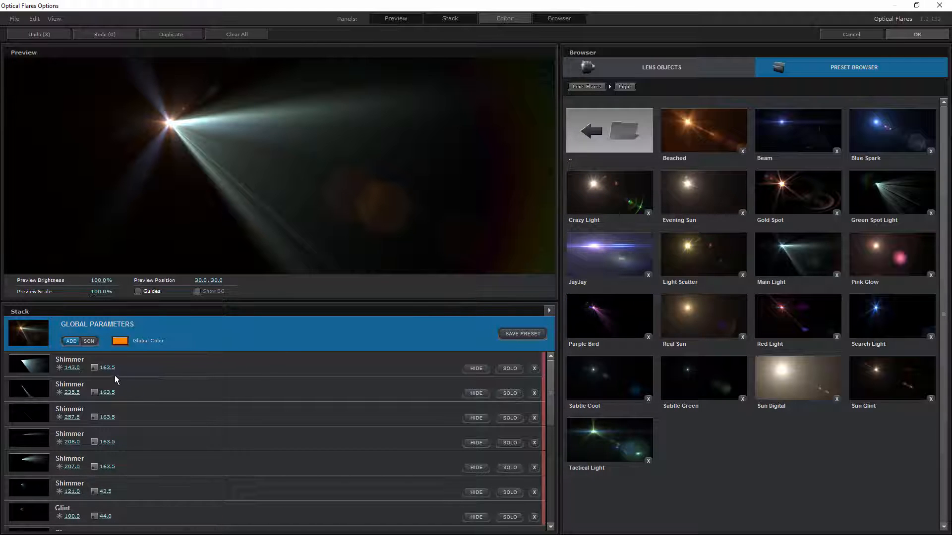
pyautogui.moveTo(254, 152); pyautogui.dragTo(350, 139)
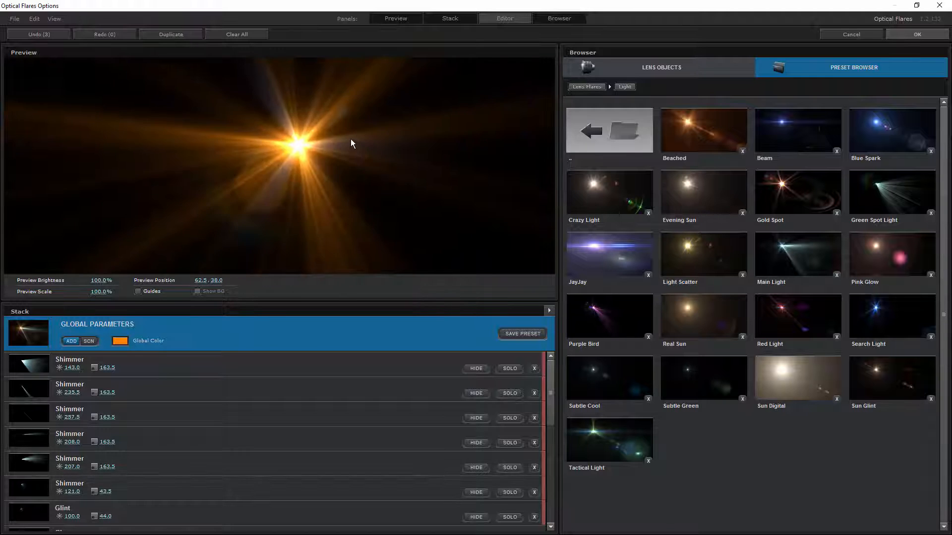
pyautogui.moveTo(268, 169); pyautogui.dragTo(442, 125)
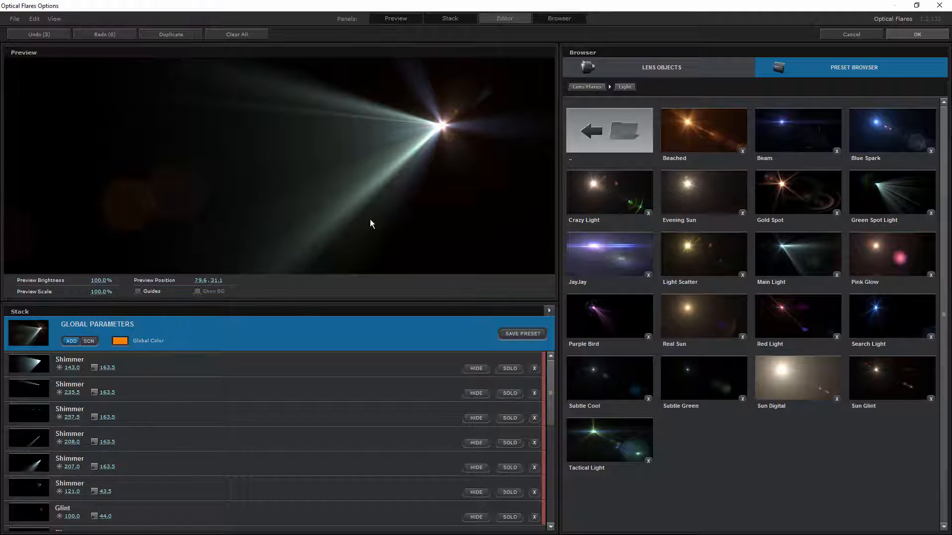
# Hide the Browser panel, show the Editor panel and set the first Shimmer object's Color Source to Global.
pyautogui.click(151, 364)
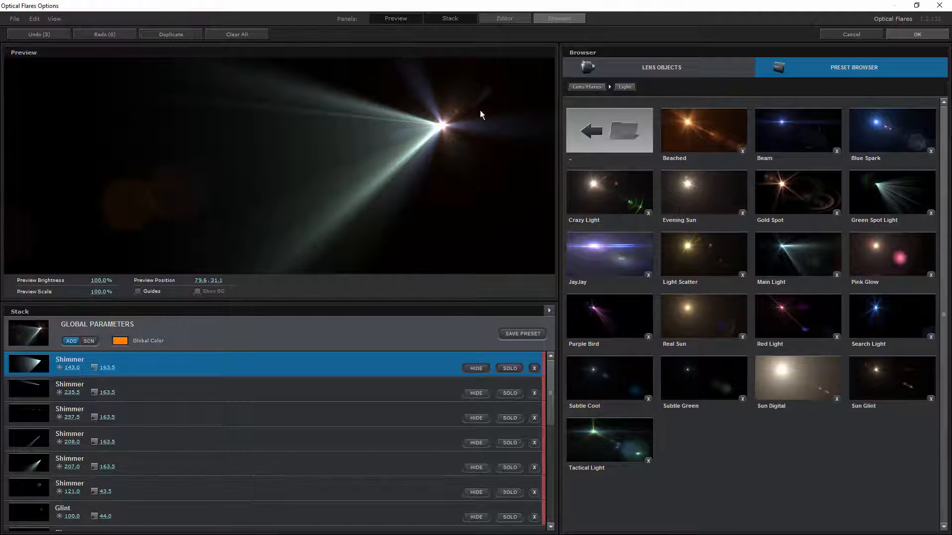
pyautogui.click(571, 23)
pyautogui.click(513, 22)
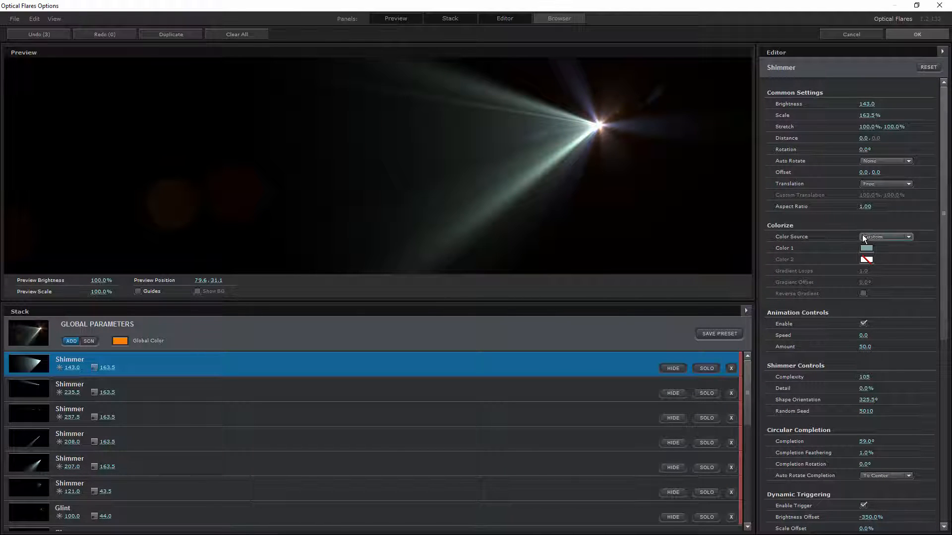
pyautogui.click(877, 237)
pyautogui.click(885, 240)
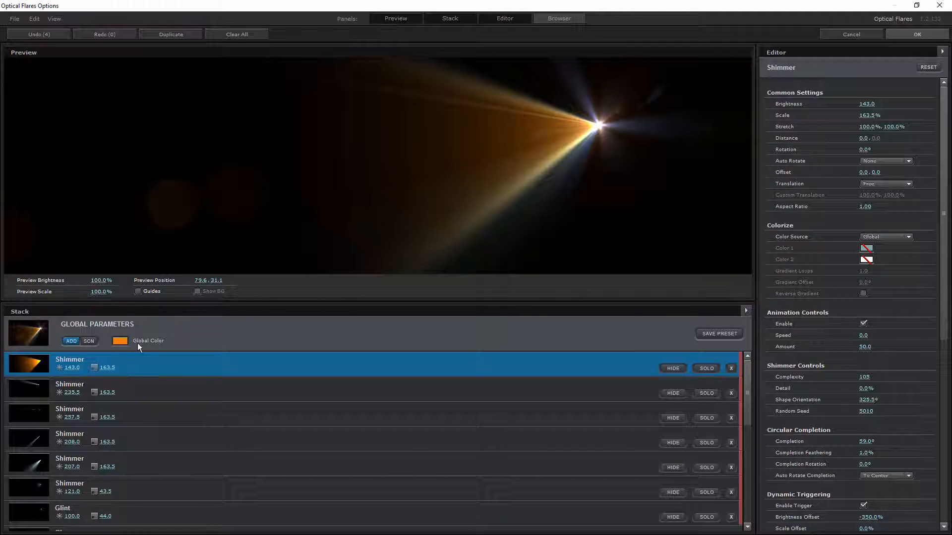
# Set the Color Source of the second and third Shimmer objects in the stack to Global.
pyautogui.click(148, 390)
pyautogui.click(883, 236)
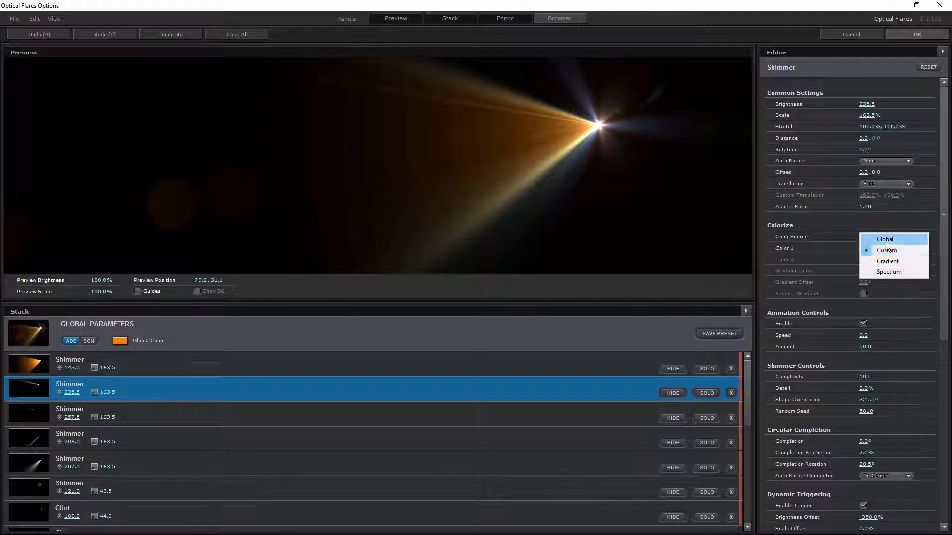
pyautogui.click(885, 240)
pyautogui.click(501, 413)
pyautogui.click(881, 237)
pyautogui.click(884, 246)
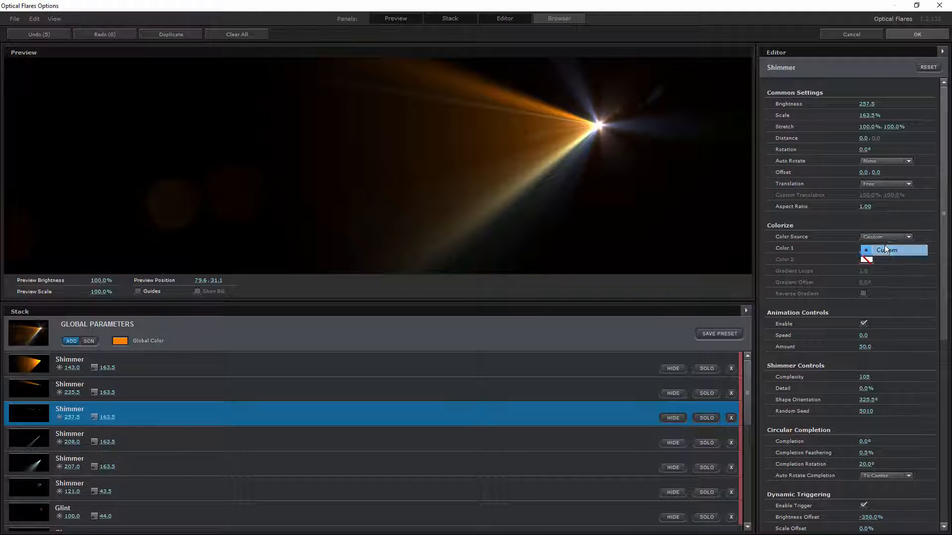
pyautogui.click(883, 237)
pyautogui.click(881, 240)
# Set the Color Source of the fourth, fifth and sixth Shimmer objects in the stack to Global.
pyautogui.click(591, 442)
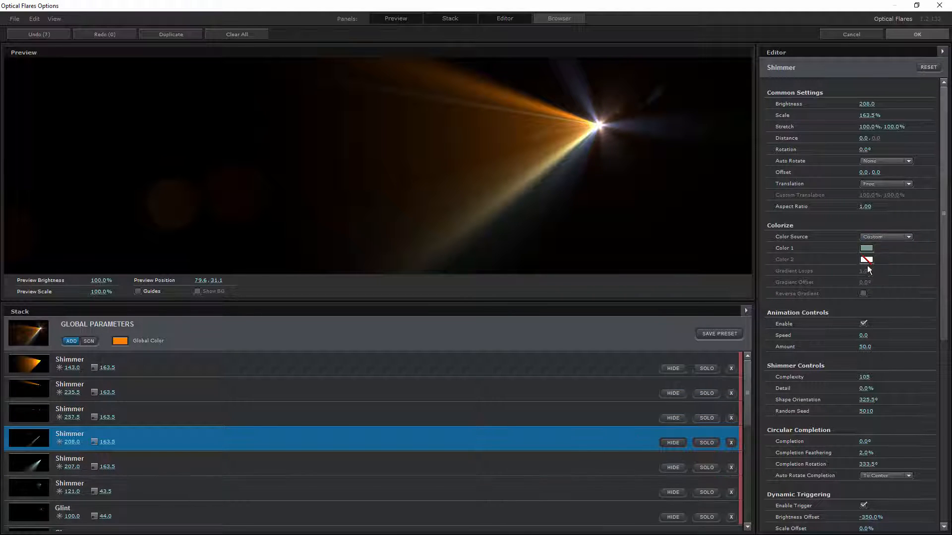
pyautogui.click(881, 237)
pyautogui.click(881, 240)
pyautogui.click(608, 465)
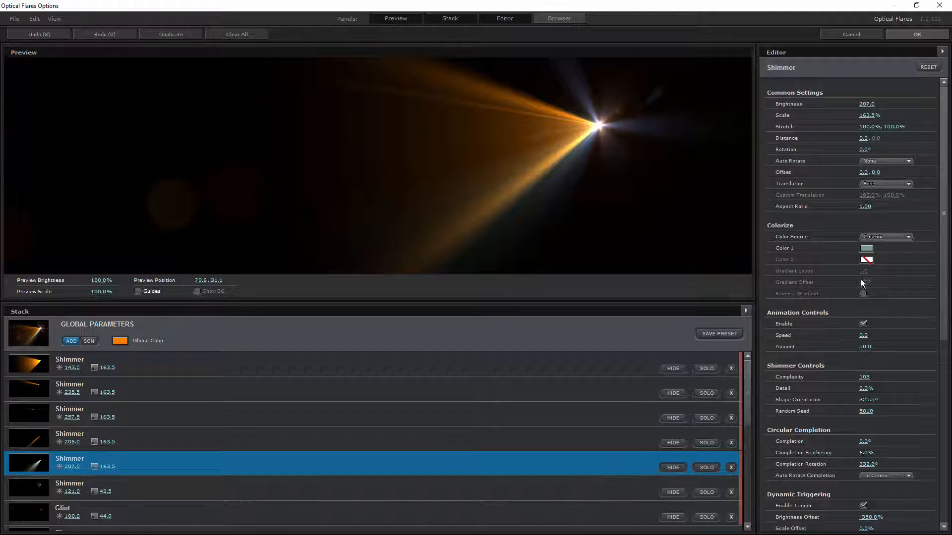
pyautogui.click(882, 237)
pyautogui.click(882, 240)
pyautogui.click(610, 486)
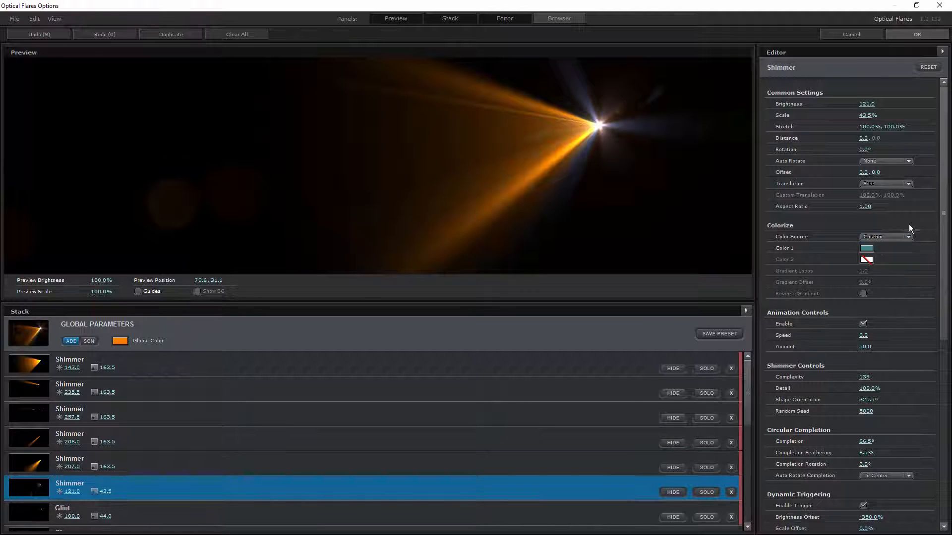
pyautogui.click(883, 237)
pyautogui.click(885, 240)
# Set the Streak object's Color Source to Global and apply the Optical Flares options.
pyautogui.click(632, 510)
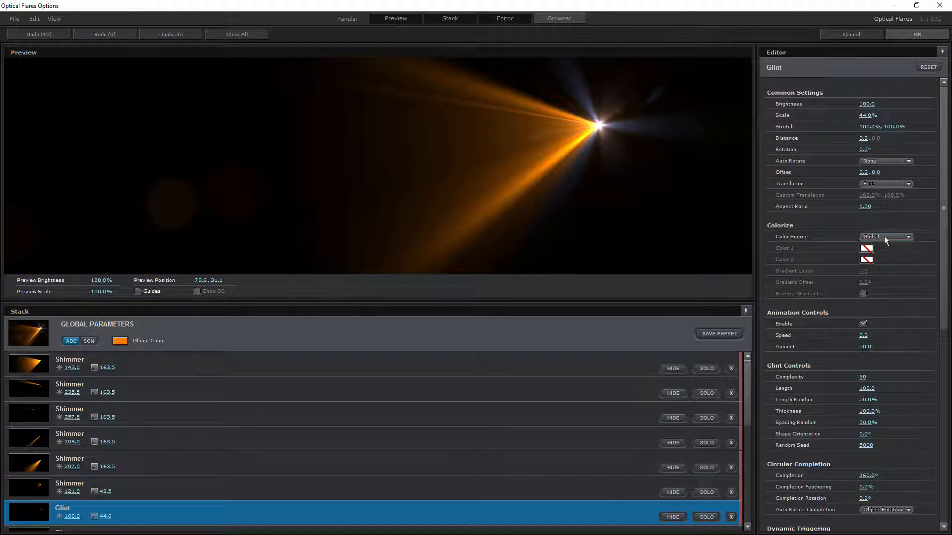
pyautogui.scroll(-3, 639, 420)
pyautogui.scroll(-2, 481, 407)
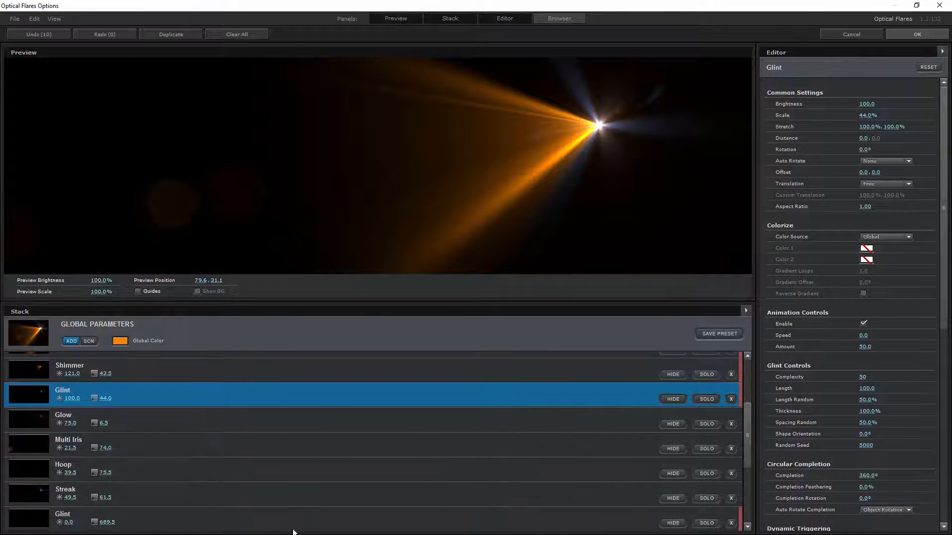
pyautogui.click(278, 516)
pyautogui.click(364, 492)
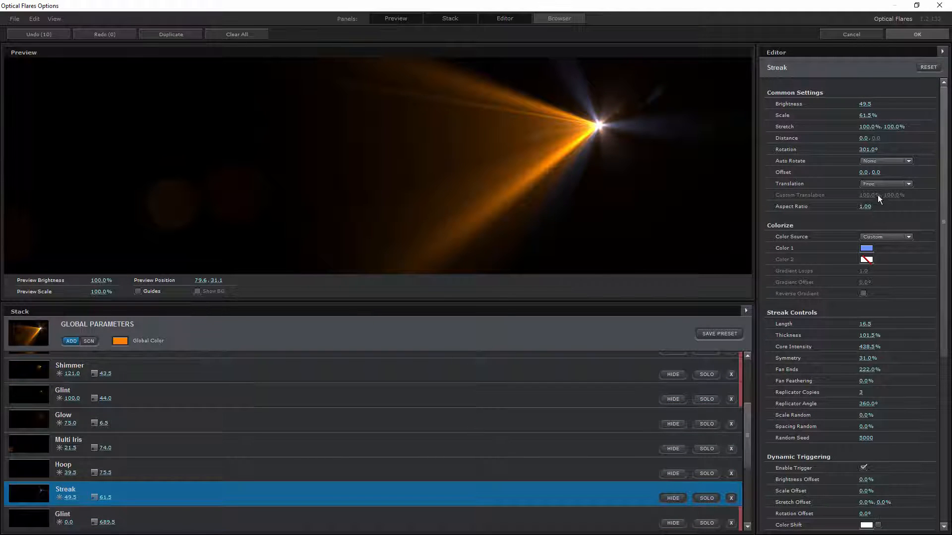
pyautogui.moveTo(625, 126); pyautogui.dragTo(631, 129)
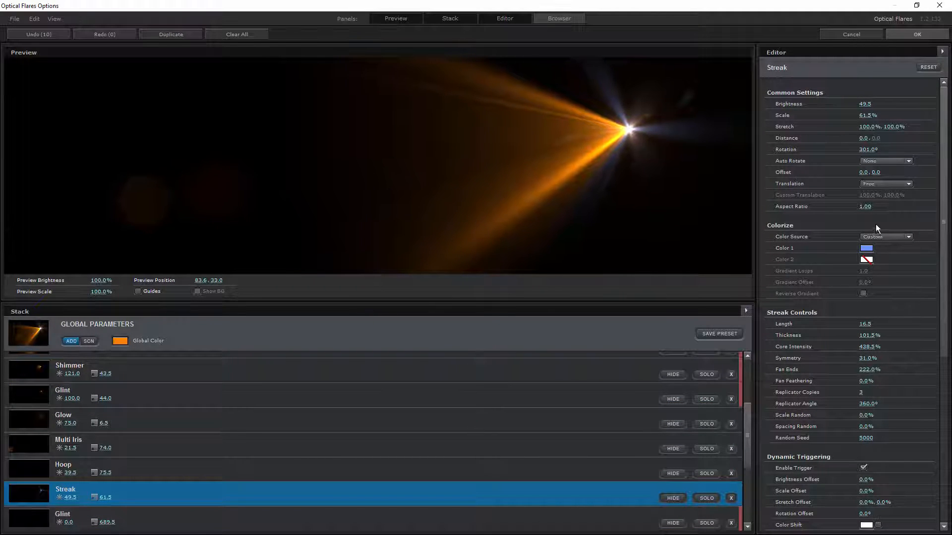
pyautogui.click(885, 237)
pyautogui.click(885, 240)
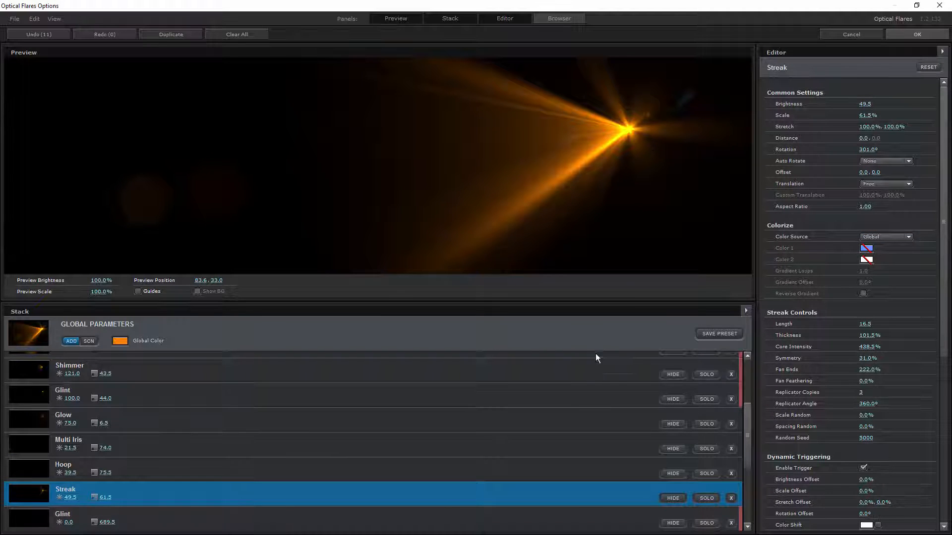
pyautogui.scroll(-2, 569, 419)
pyautogui.scroll(-4, 569, 422)
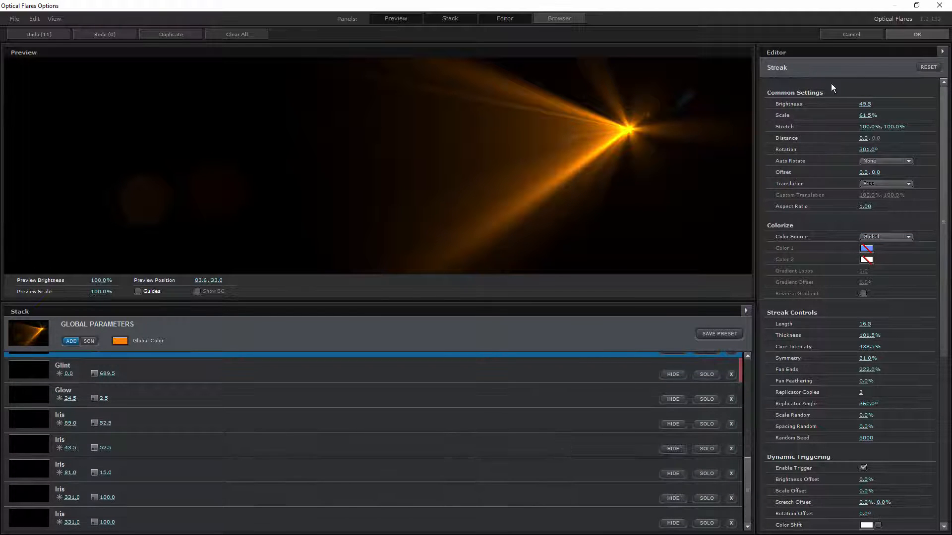
pyautogui.click(900, 35)
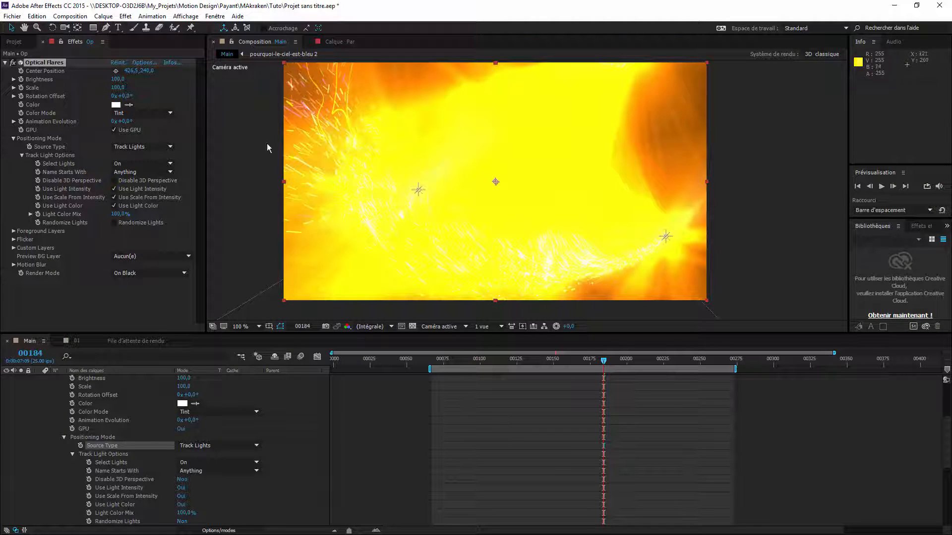
# Set the Optical Flares Scale to 5 on the Op layer.
pyautogui.click(120, 88)
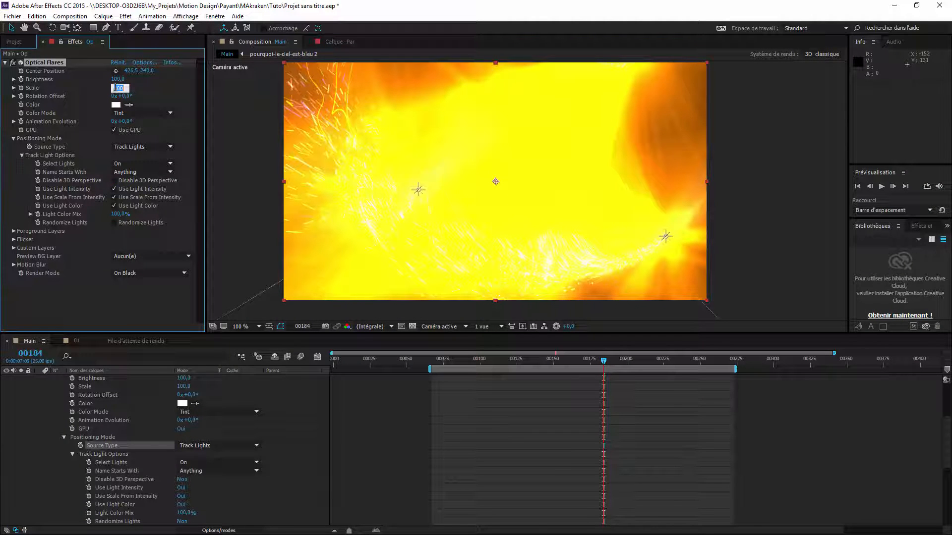
pyautogui.write('5')
pyautogui.press('Return')
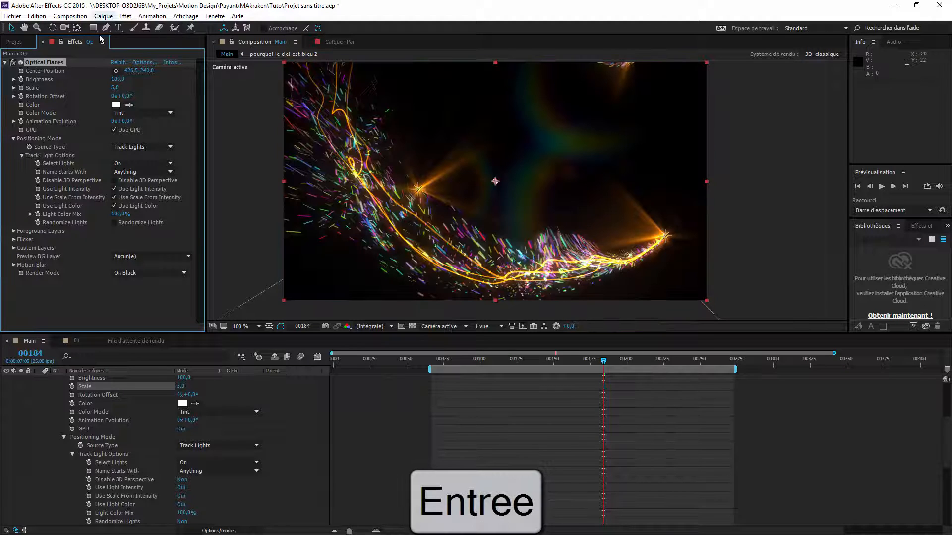
# Hide the layer controls in the composition view and collapse the Op layer's properties in the timeline.
pyautogui.click(185, 16)
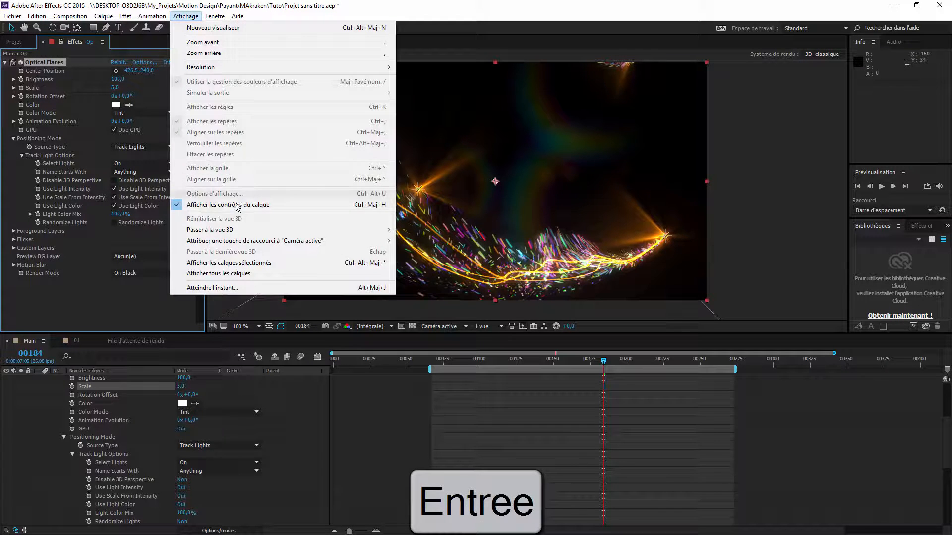
pyautogui.click(236, 204)
pyautogui.click(197, 15)
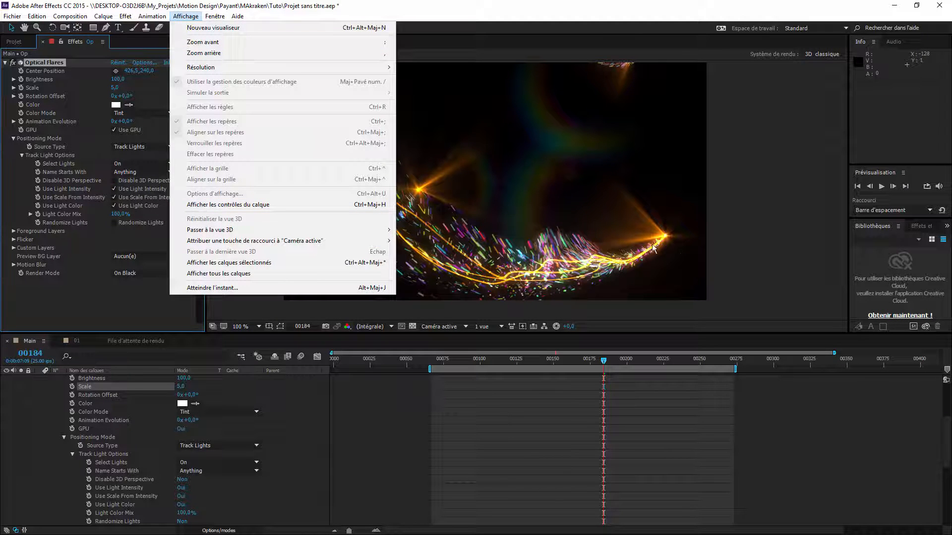
pyautogui.click(302, 205)
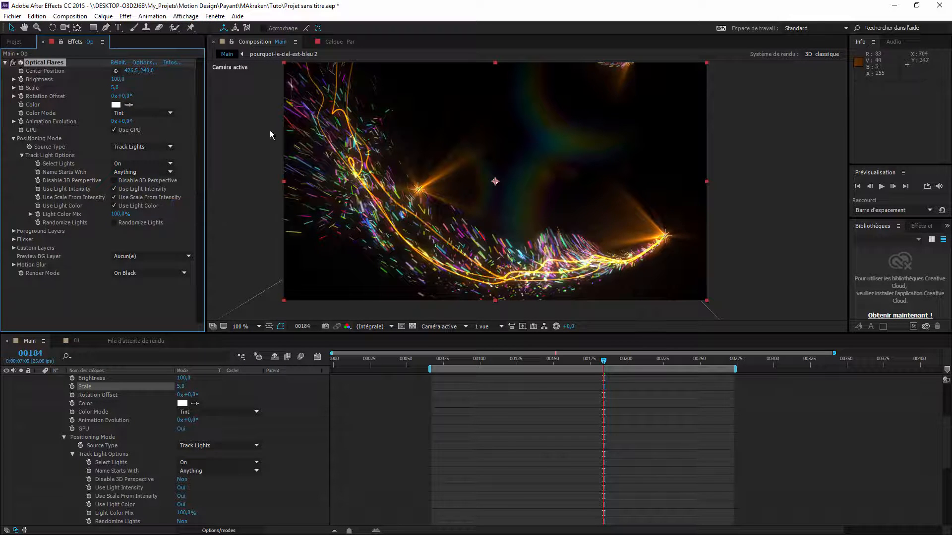
pyautogui.click(185, 16)
pyautogui.click(279, 206)
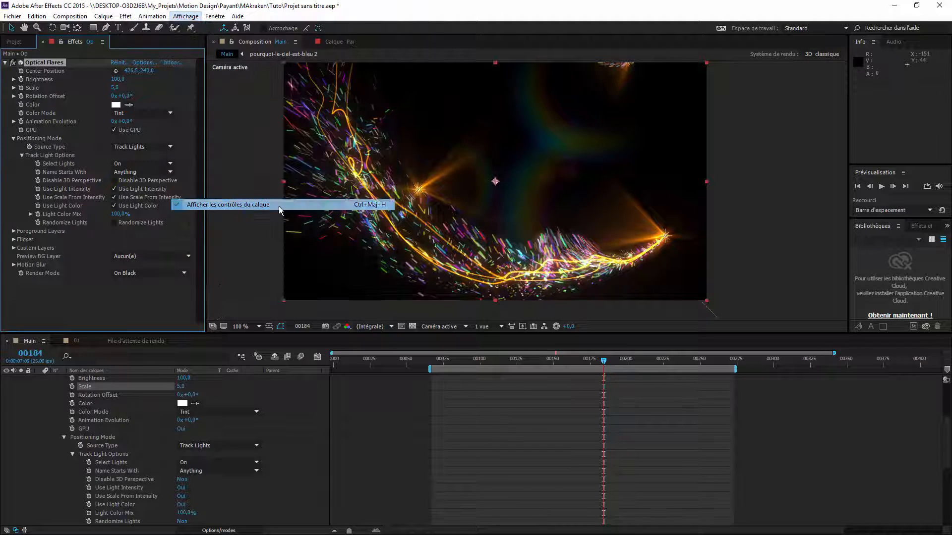
pyautogui.press('e')
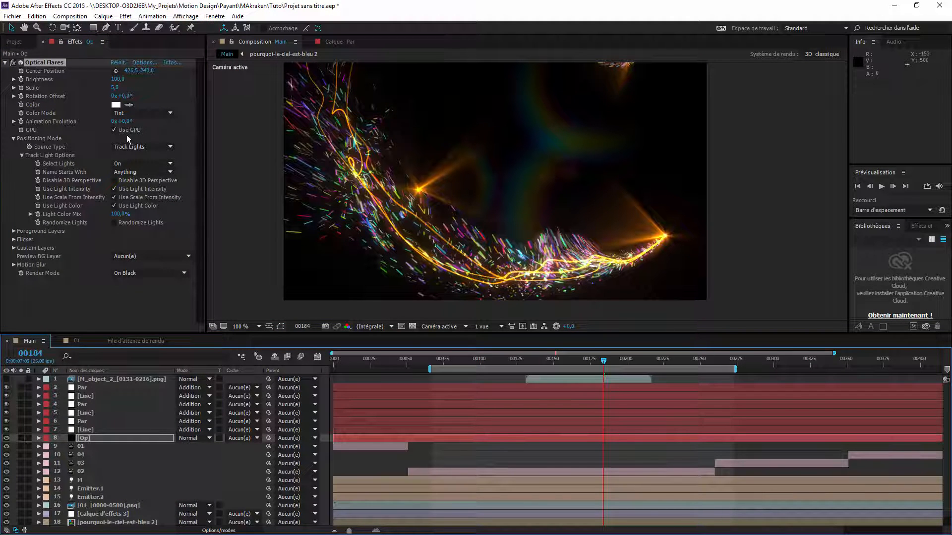
# Set the Optical Flares Scale to 15 on the Op layer.
pyautogui.click(114, 87)
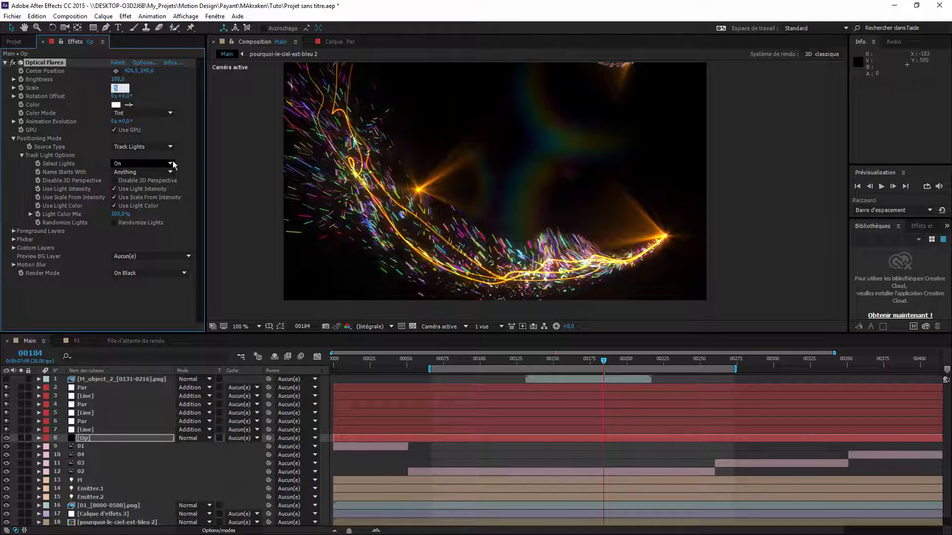
pyautogui.write('15')
pyautogui.press('Return')
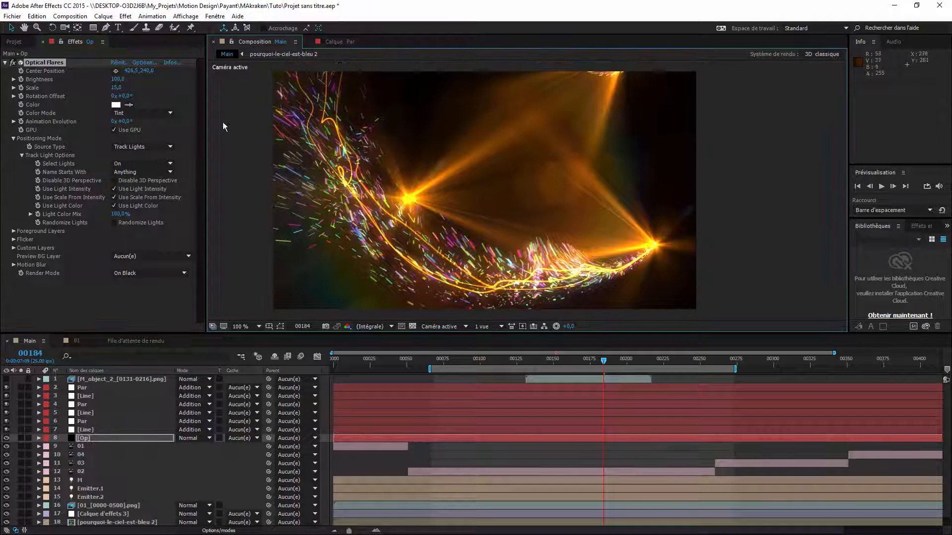
# Check the width and height of the Main composition in its settings.
pyautogui.click(70, 16)
pyautogui.click(84, 43)
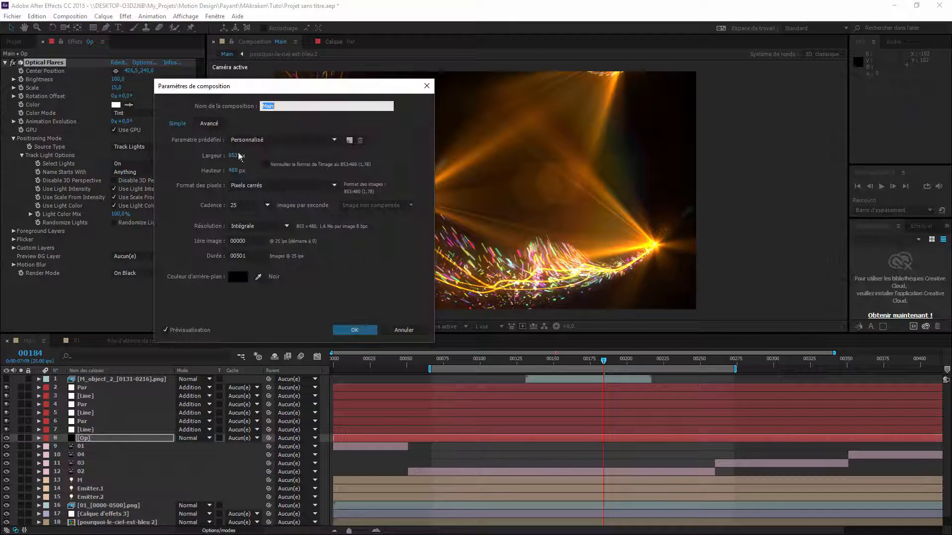
pyautogui.click(355, 330)
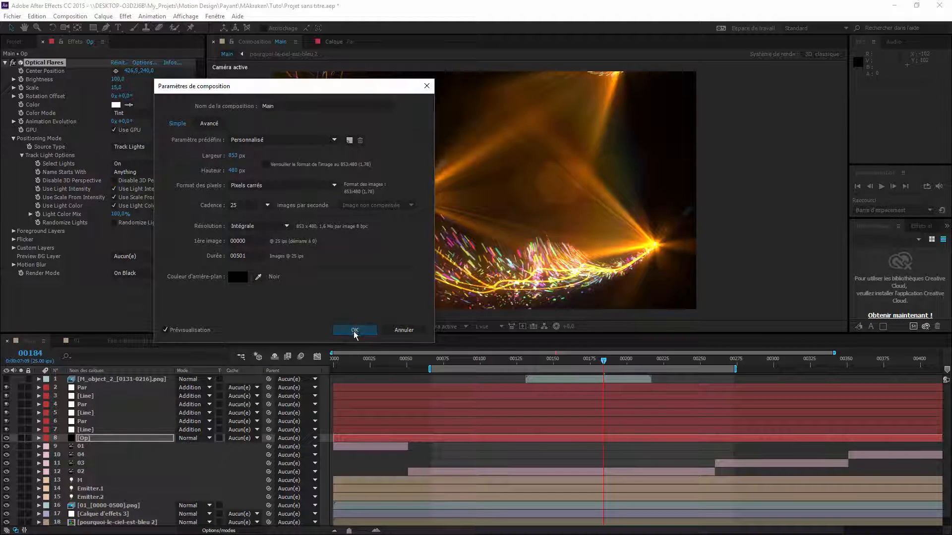
# Set the Optical Flares Scale to 10 and change the Op layer's blending mode to Addition.
pyautogui.click(116, 88)
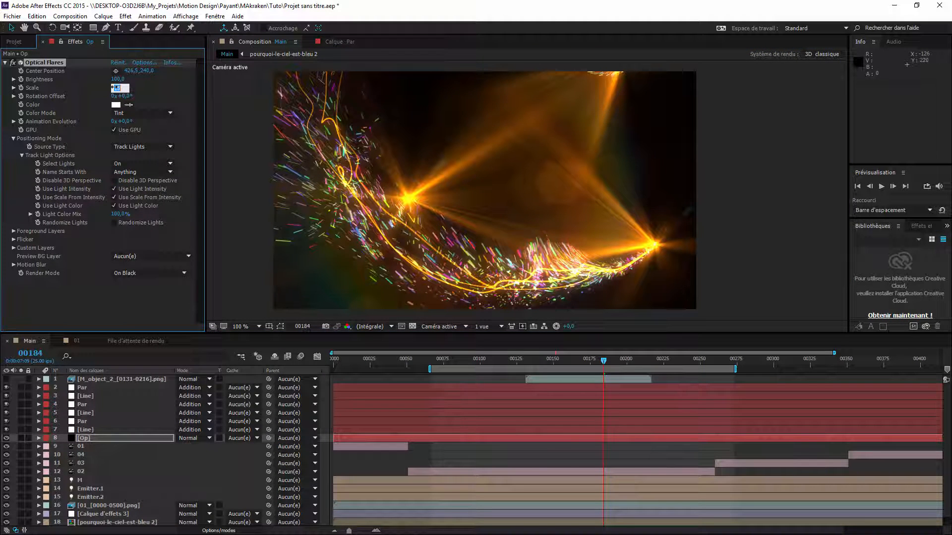
pyautogui.write('10')
pyautogui.click(162, 320)
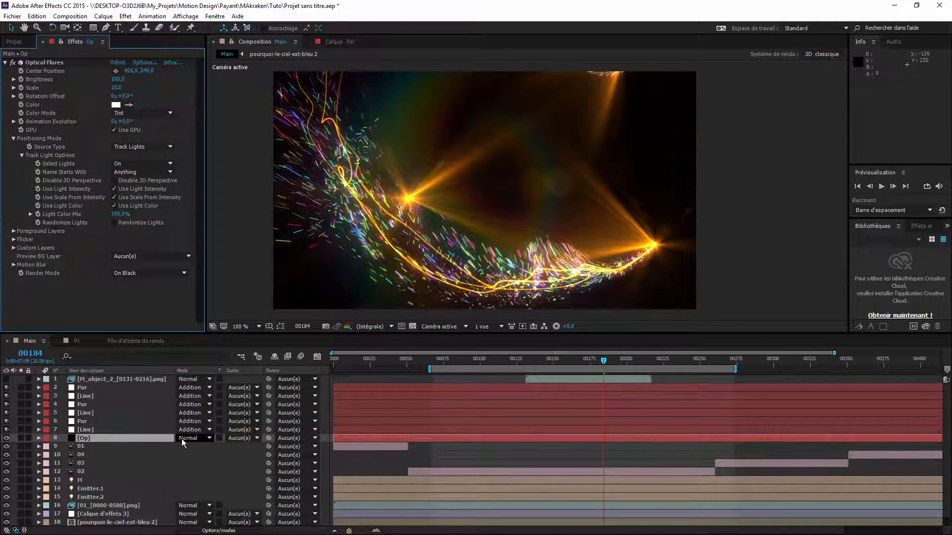
pyautogui.click(145, 63)
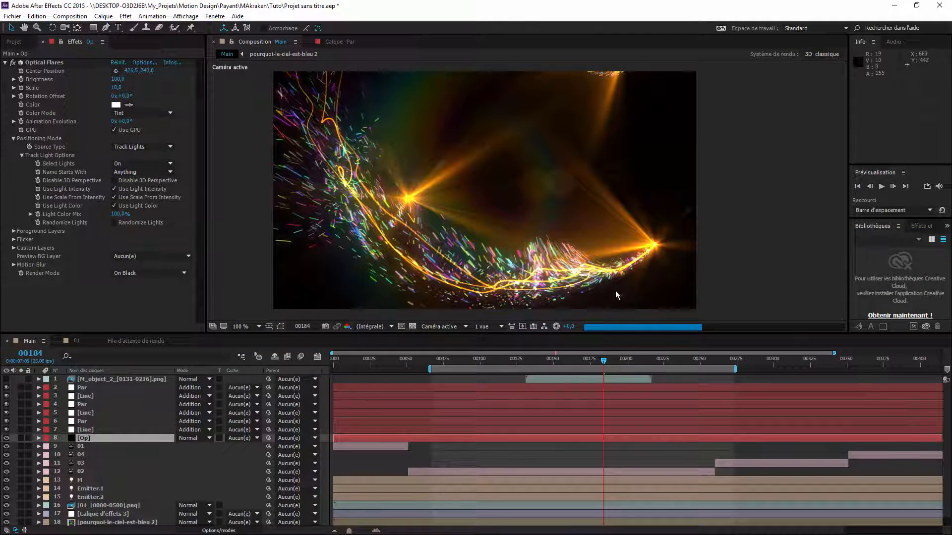
pyautogui.click(195, 439)
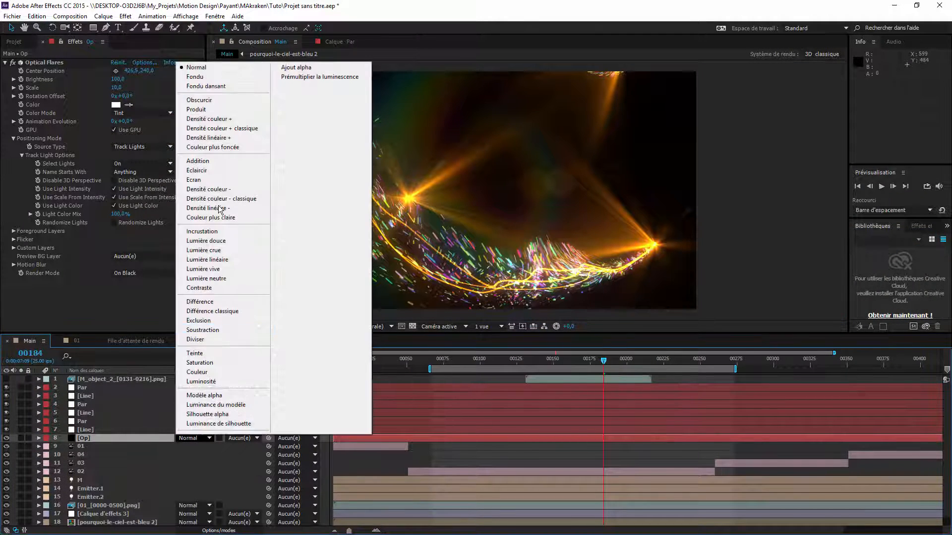
pyautogui.click(215, 162)
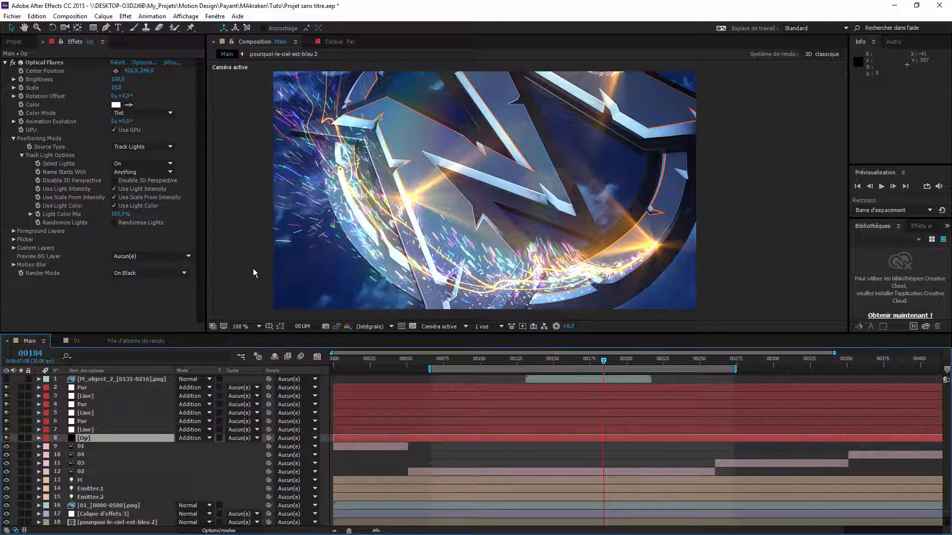
# Solo the Op layer, then open its Optical Flares options and reposition the preview flare to inspect its elements.
pyautogui.click(21, 438)
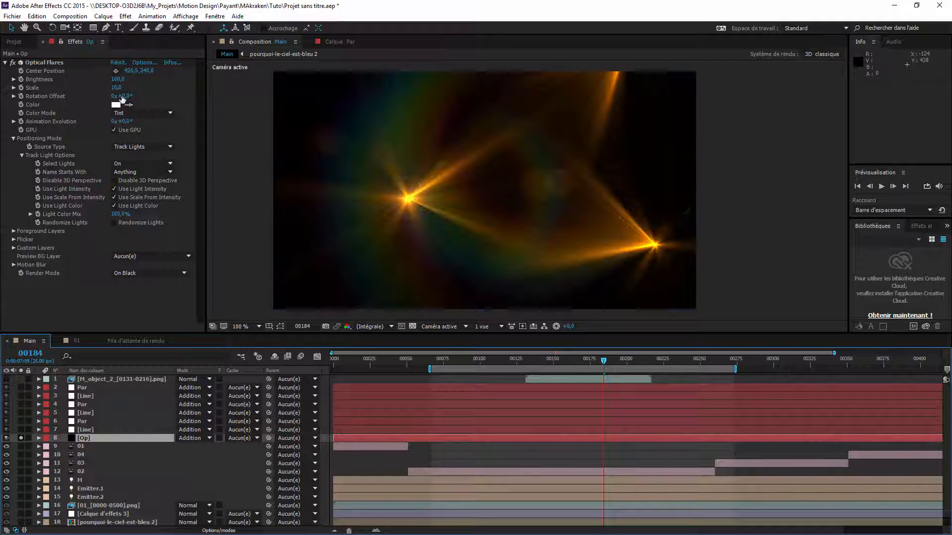
pyautogui.click(145, 64)
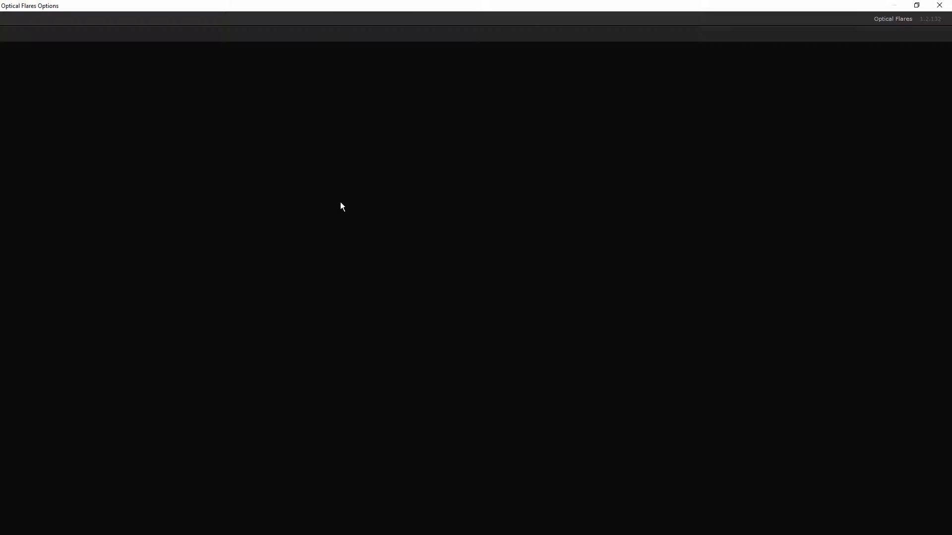
pyautogui.click(421, 185)
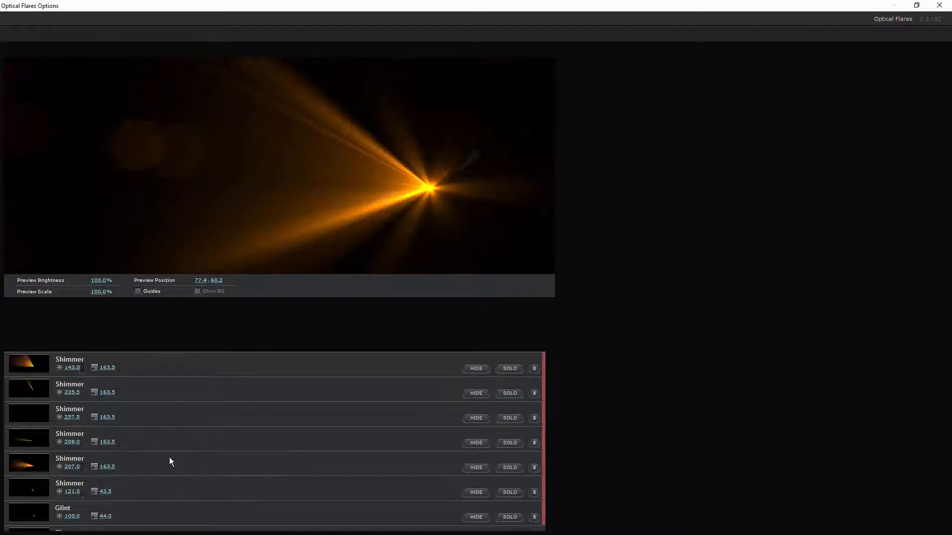
pyautogui.scroll(3, 123, 480)
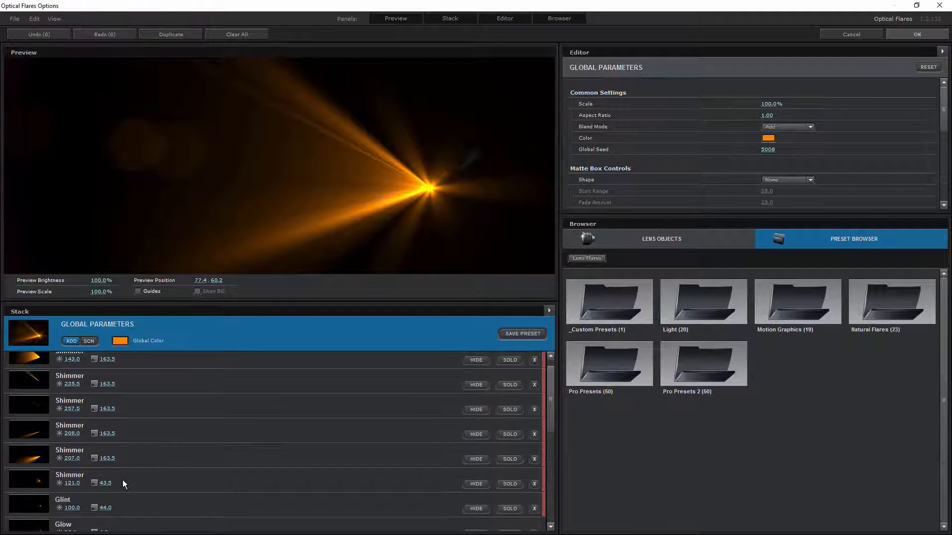
pyautogui.scroll(-5, 141, 504)
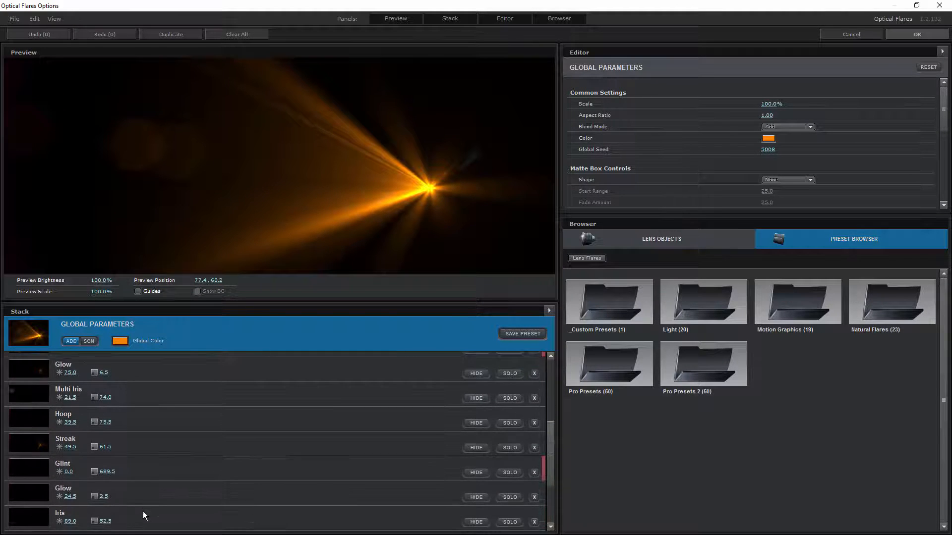
pyautogui.click(134, 475)
pyautogui.click(138, 455)
pyautogui.scroll(-3, 157, 496)
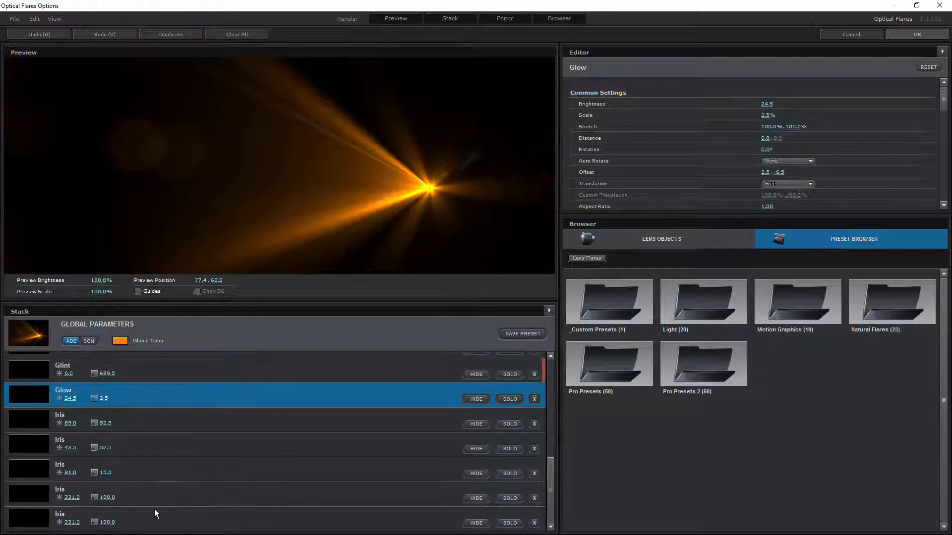
pyautogui.scroll(2, 551, 480)
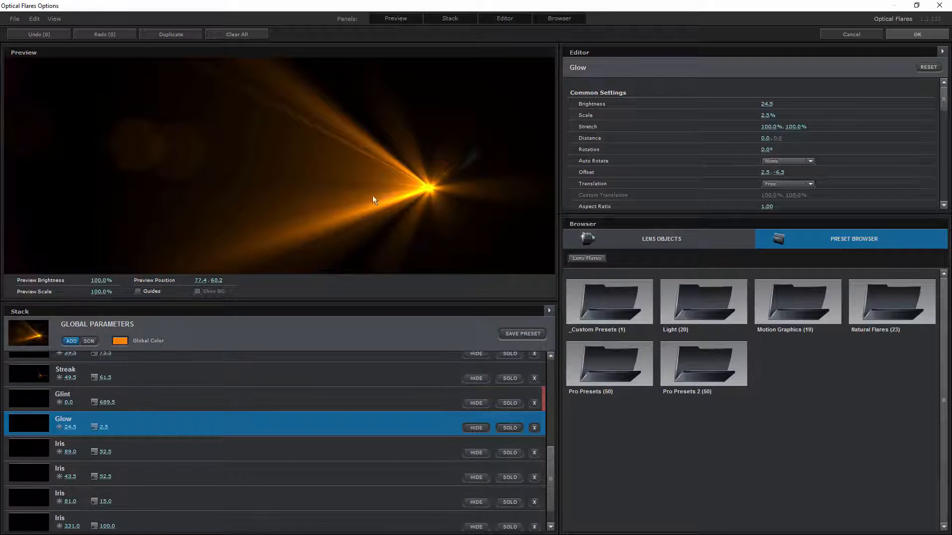
pyautogui.moveTo(373, 196)
pyautogui.mouseDown()
pyautogui.moveTo(470, 185)
pyautogui.moveTo(475, 199)
pyautogui.moveTo(438, 174)
pyautogui.moveTo(252, 174)
pyautogui.moveTo(166, 206)
pyautogui.mouseUp()
pyautogui.moveTo(219, 191)
pyautogui.mouseDown()
pyautogui.moveTo(240, 185)
pyautogui.moveTo(230, 185)
pyautogui.mouseUp()
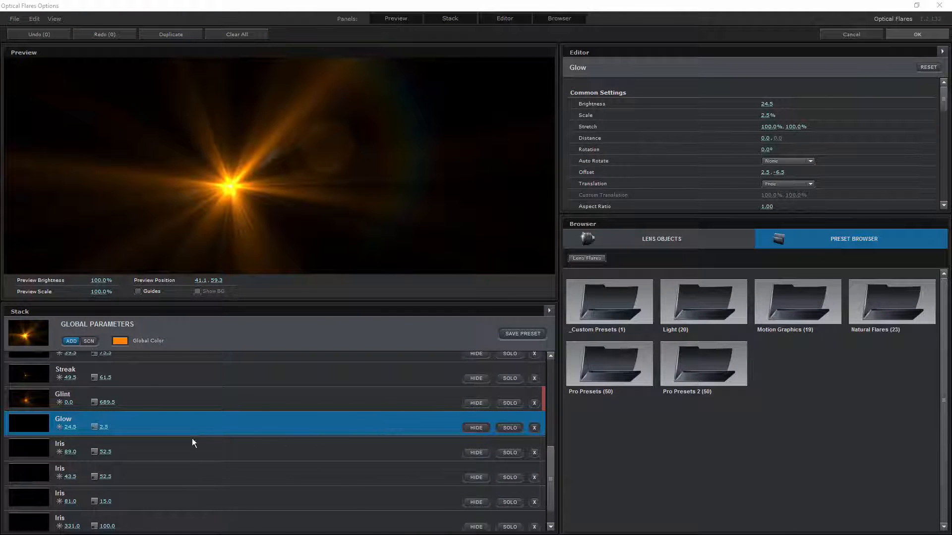
# Hide the Hoop element of the flare, apply the options and turn off the Op layer's solo.
pyautogui.scroll(-1, 175, 484)
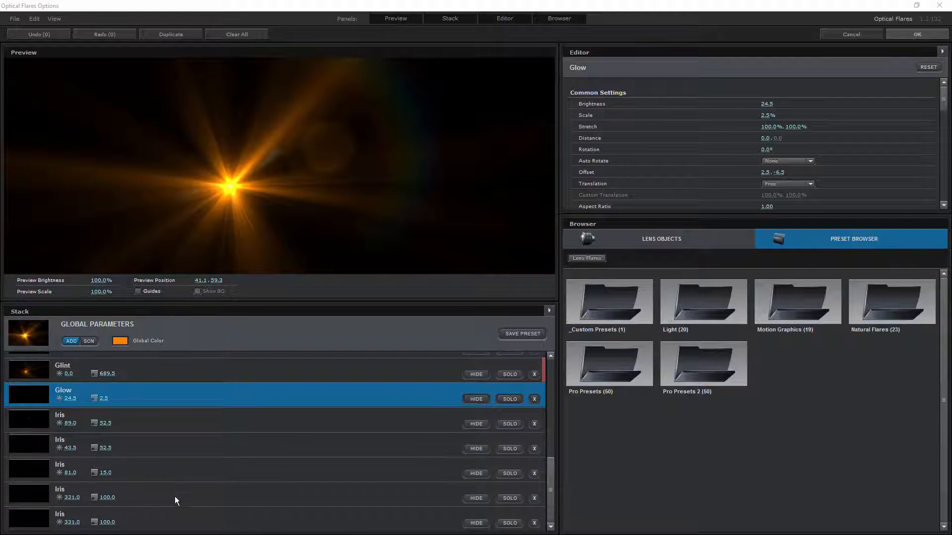
pyautogui.scroll(2, 174, 496)
pyautogui.scroll(3, 172, 503)
pyautogui.click(203, 438)
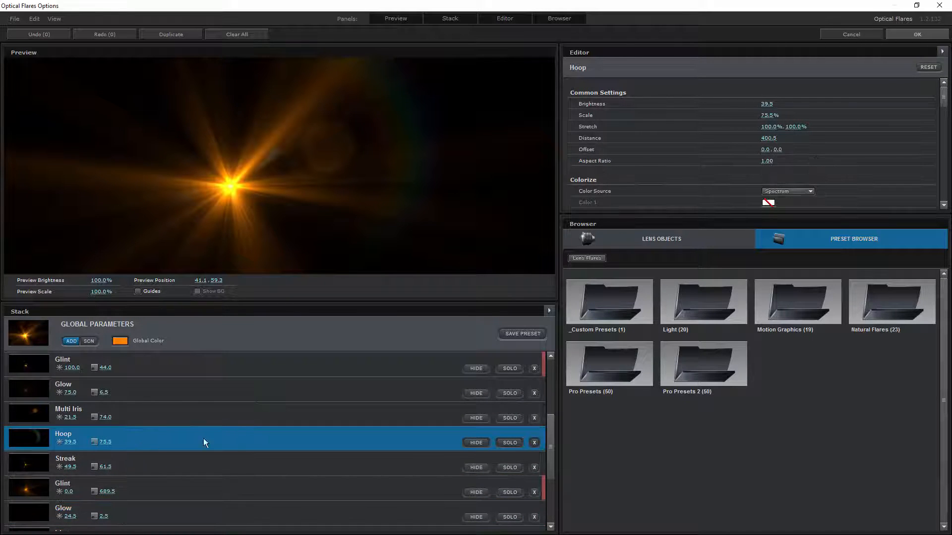
pyautogui.click(480, 441)
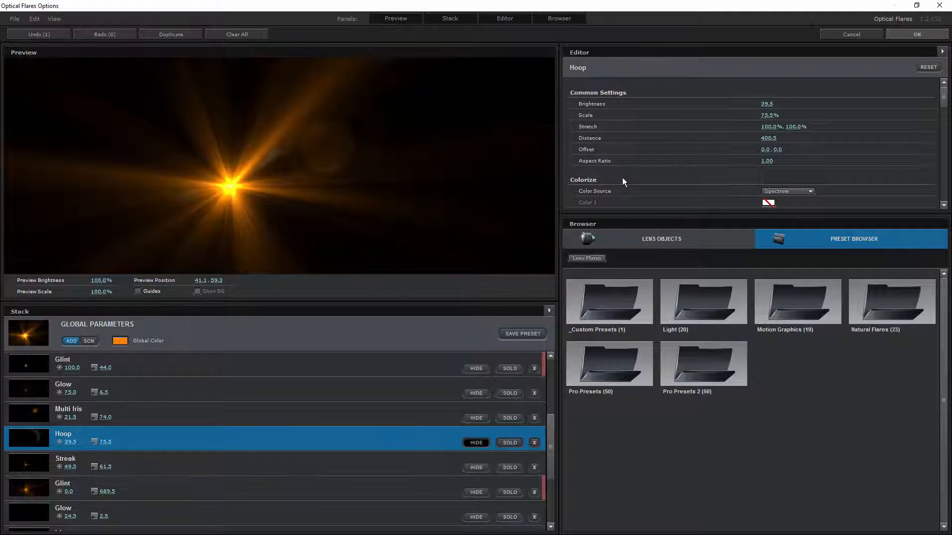
pyautogui.click(900, 36)
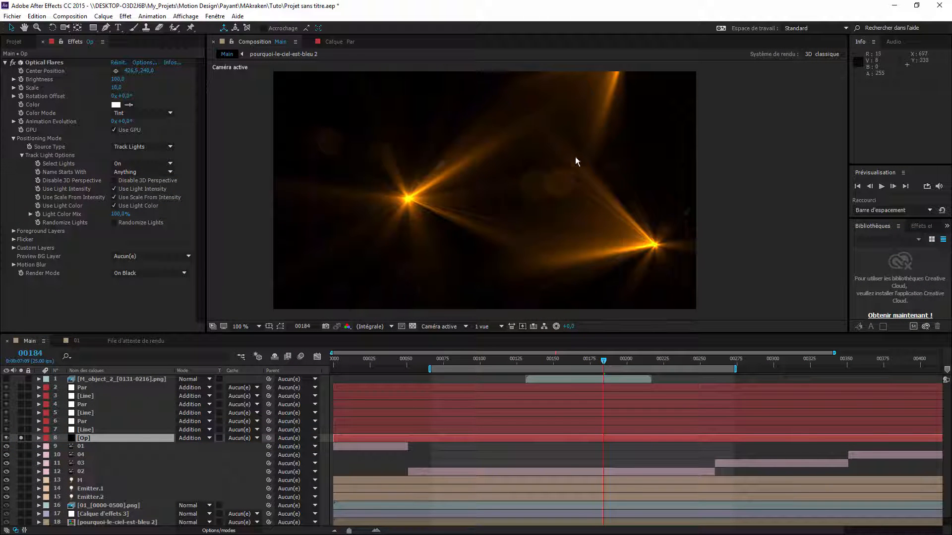
pyautogui.click(21, 439)
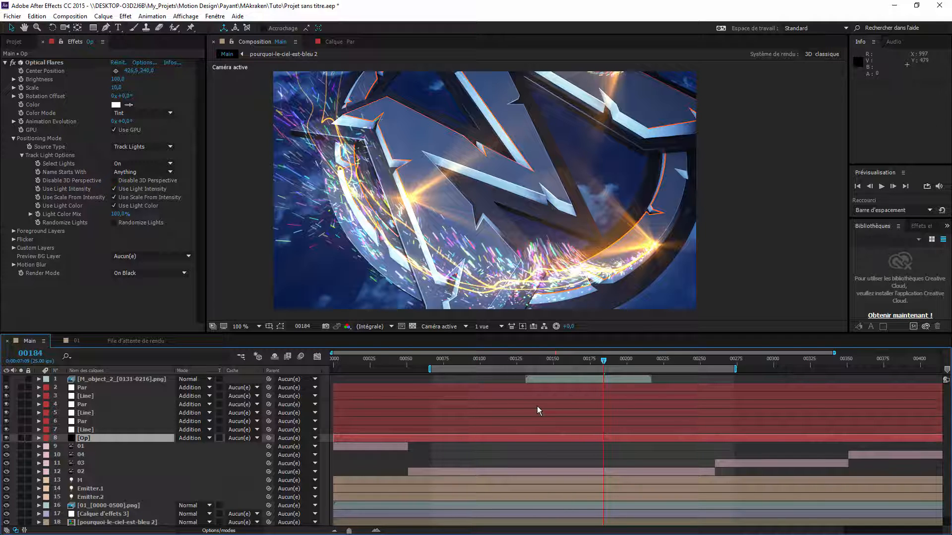
# At frame 175, duplicate the M_object_2_[0131-0216].png layer and make the upper copy visible.
pyautogui.click(590, 364)
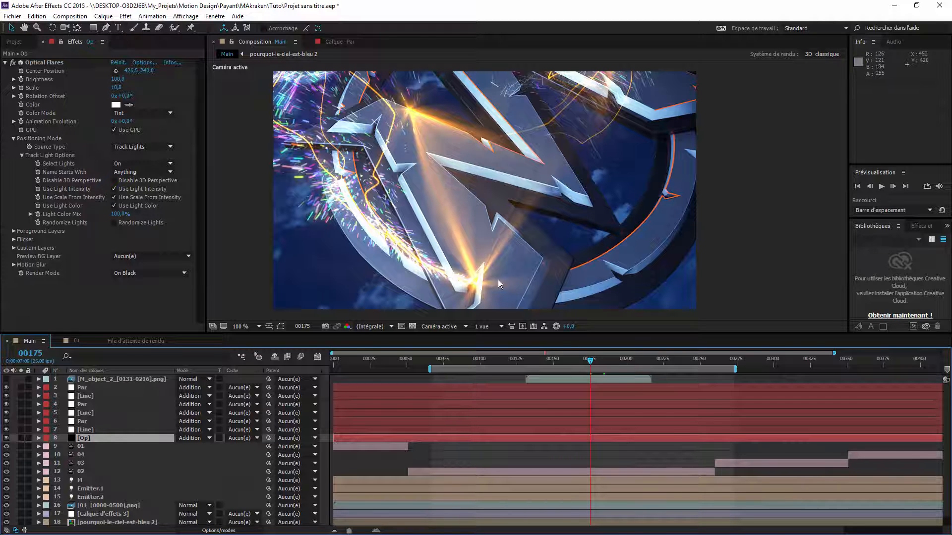
pyautogui.click(141, 381)
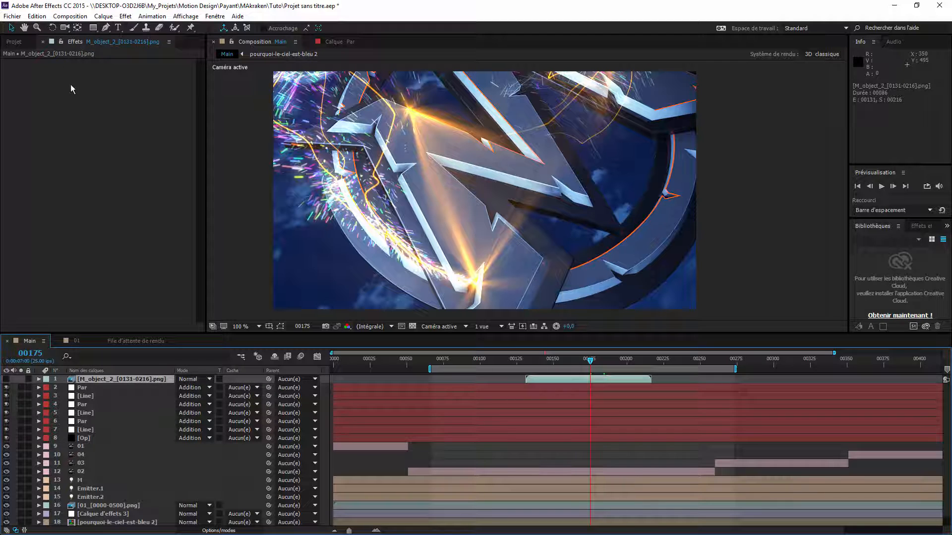
pyautogui.click(37, 16)
pyautogui.click(74, 144)
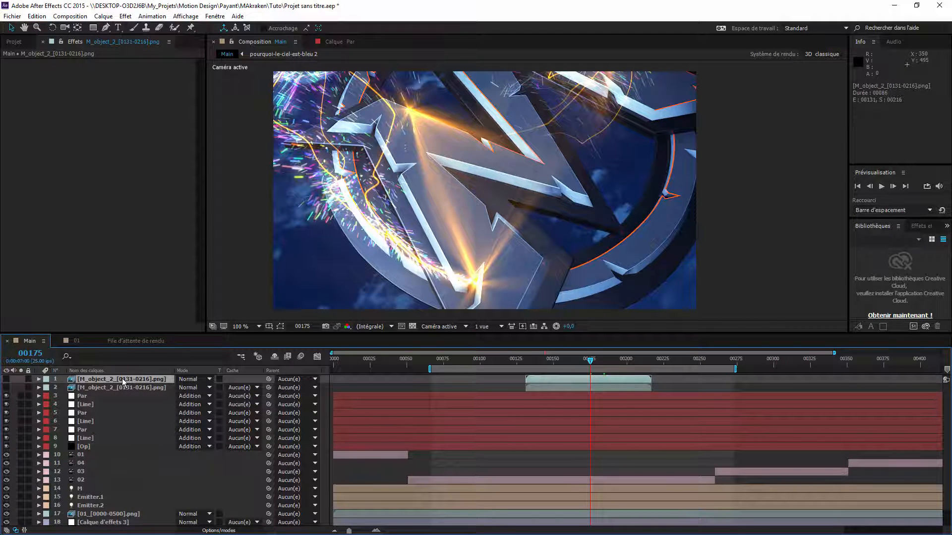
pyautogui.click(6, 379)
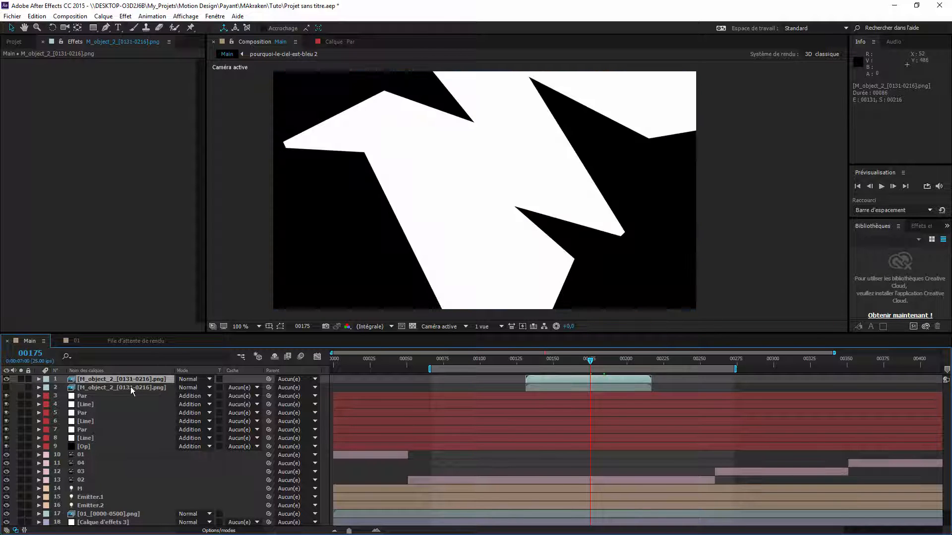
# Precompose the visible M_object_2 copy, moving all attributes into the new composition.
pyautogui.rightClick(118, 385)
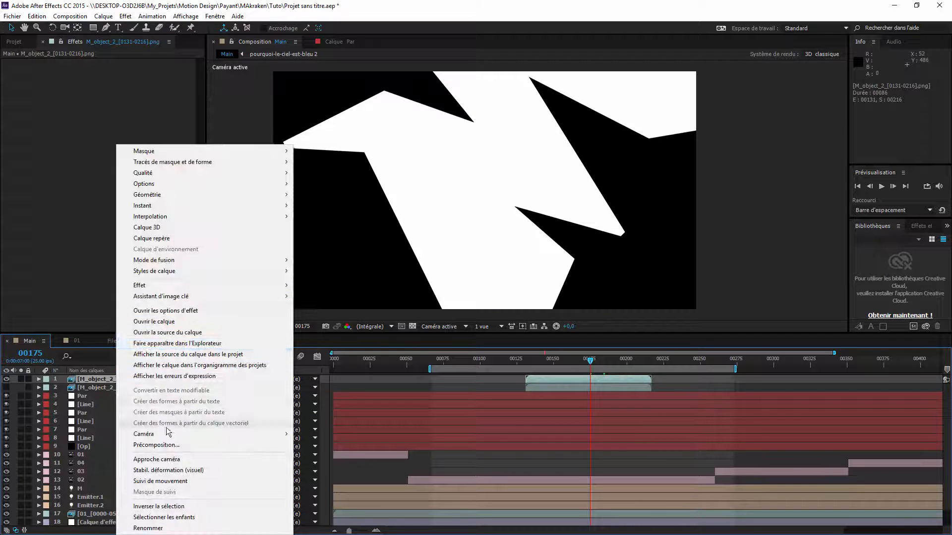
pyautogui.click(166, 446)
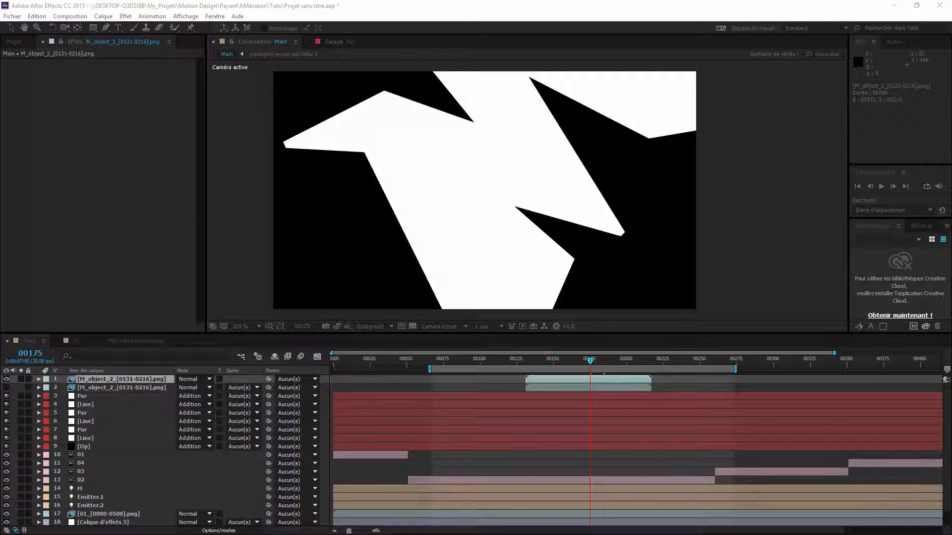
pyautogui.click(219, 159)
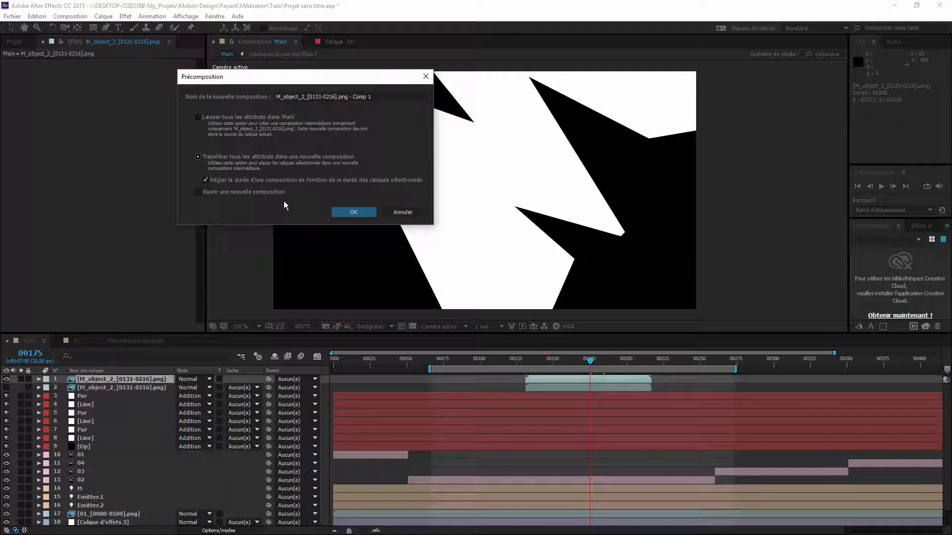
pyautogui.click(353, 212)
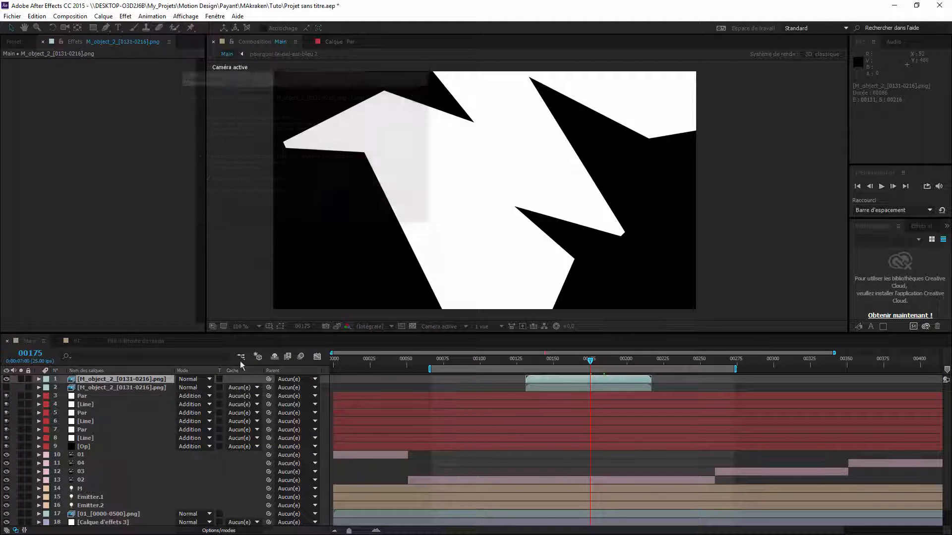
# Inside the M_object_2 precomposition, apply the Appliquer un cache effect with Luminance as the matte and show the transparency grid.
pyautogui.doubleClick(129, 382)
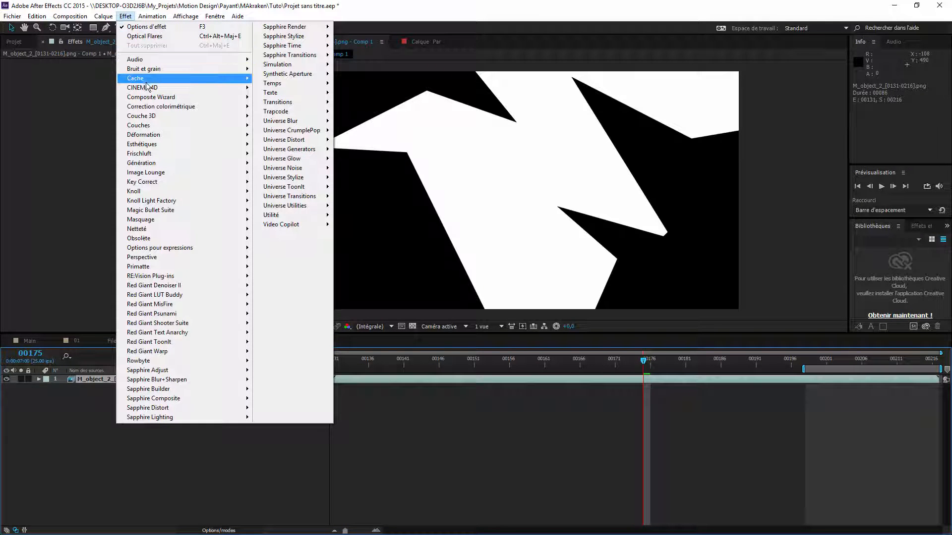
pyautogui.moveTo(150, 81)
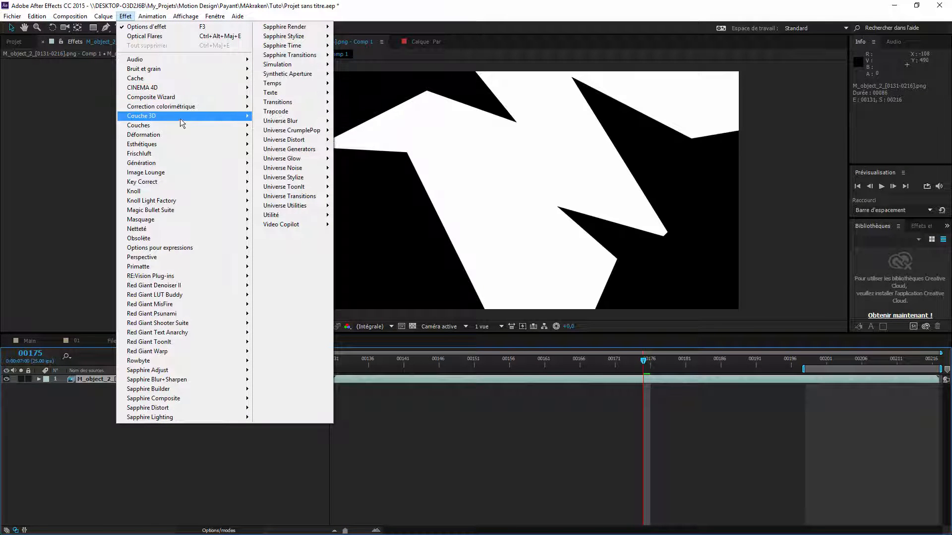
pyautogui.moveTo(176, 124)
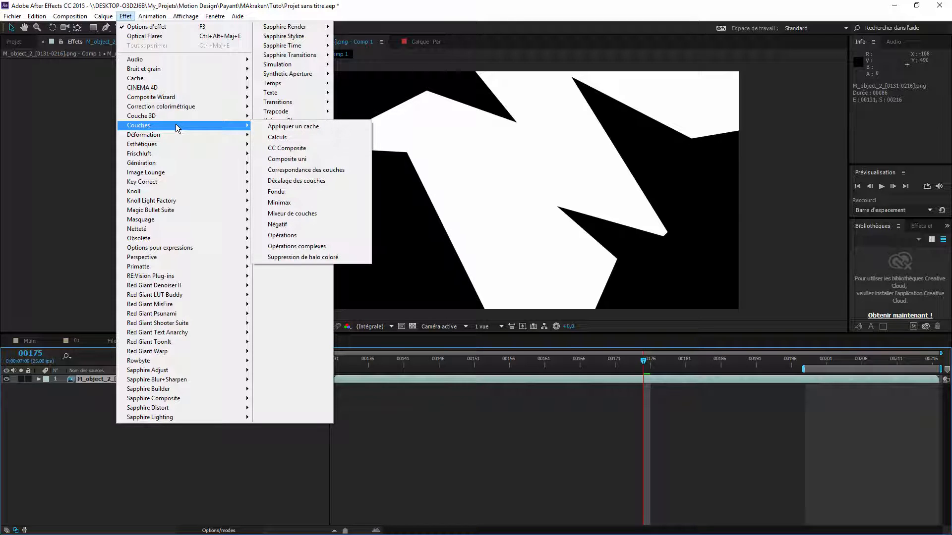
pyautogui.click(330, 126)
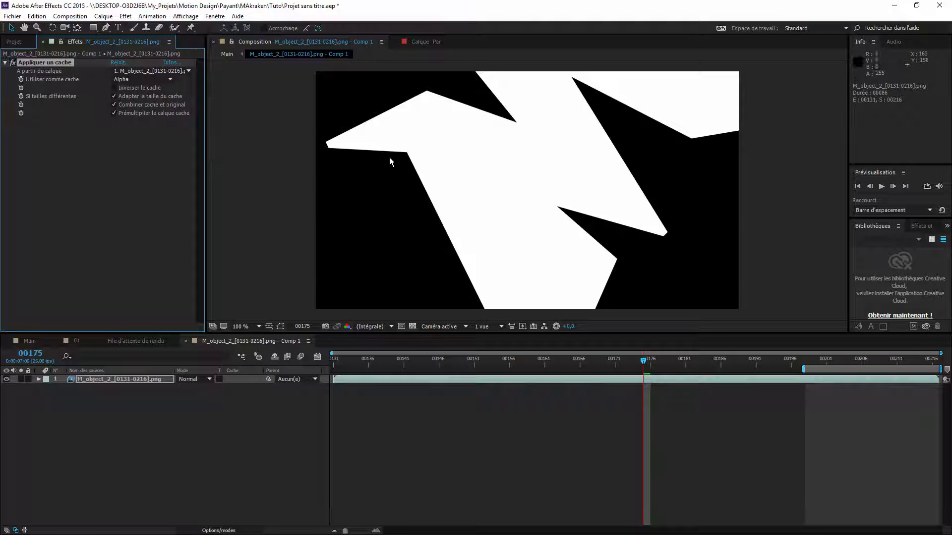
pyautogui.click(134, 79)
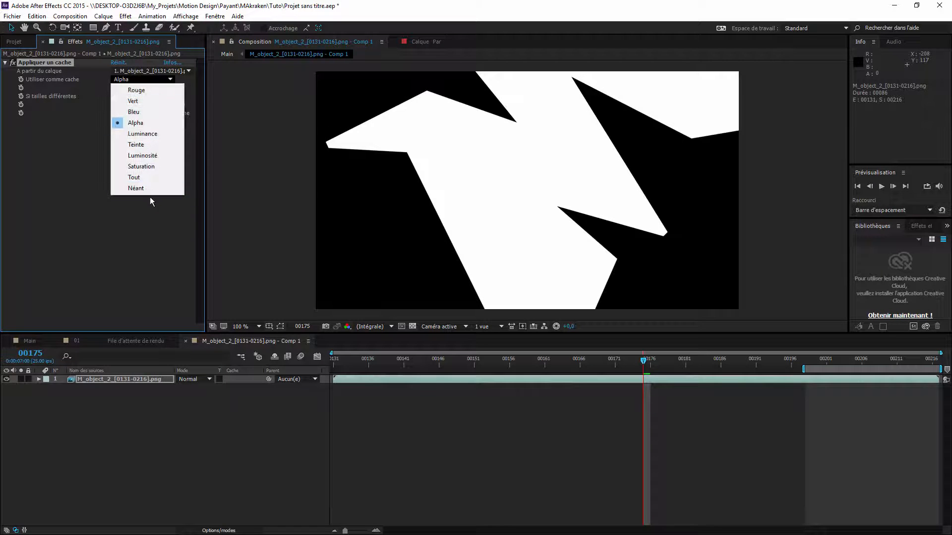
pyautogui.click(145, 135)
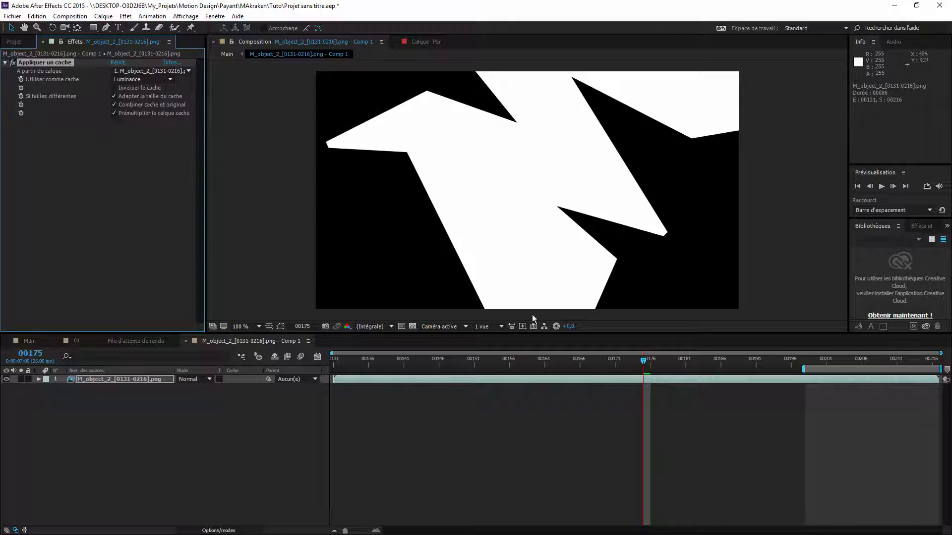
pyautogui.click(412, 326)
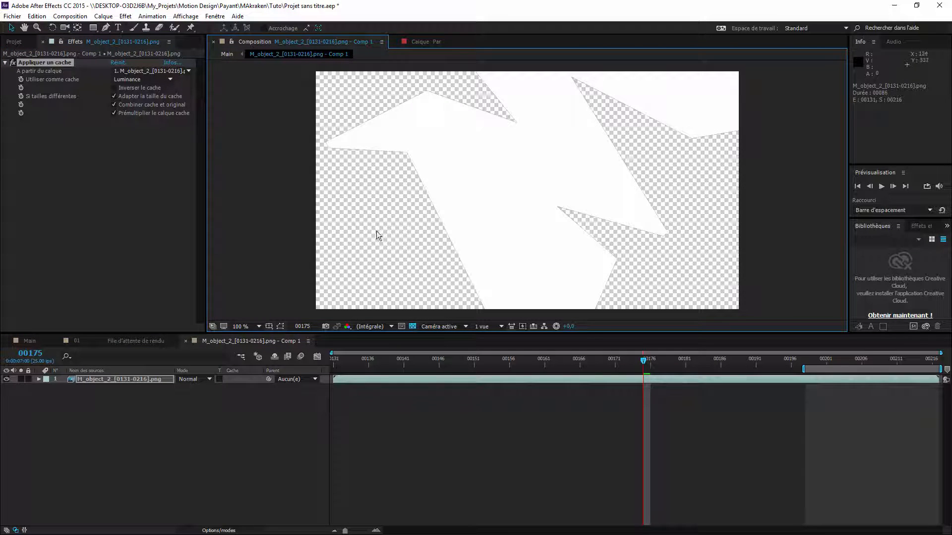
# In Main, set the Op flare's foreground Layer 1 source to M_object_2_[0131-0216].png - Comp 1, hide that layer and go to frame 171.
pyautogui.click(227, 54)
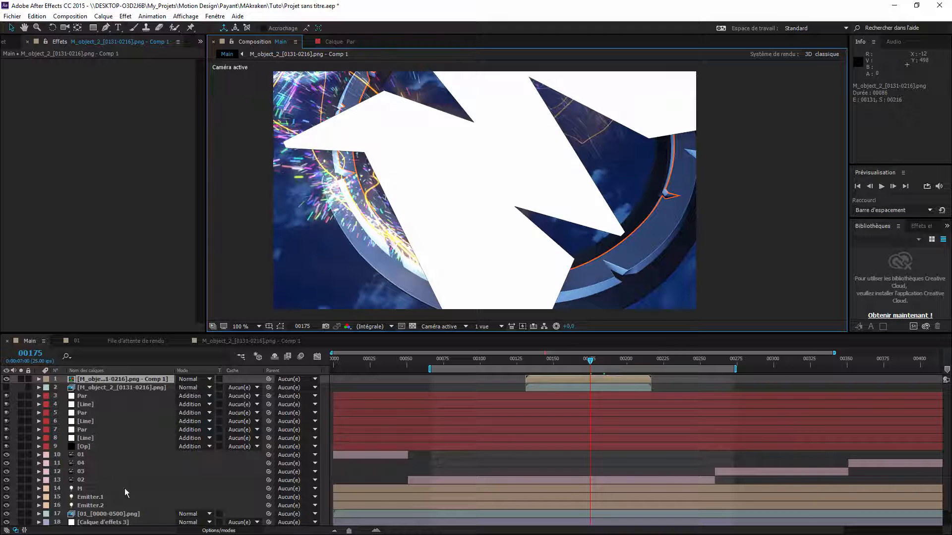
pyautogui.click(90, 445)
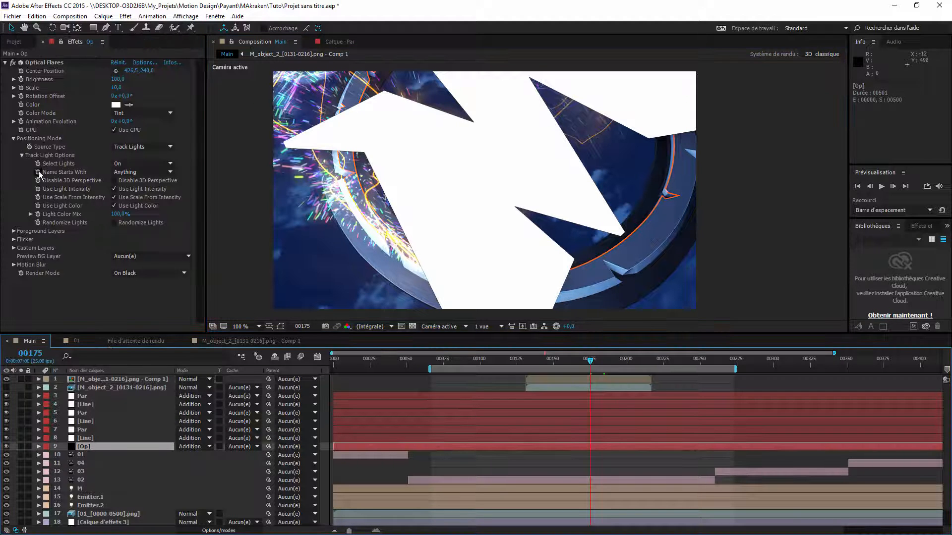
pyautogui.click(13, 231)
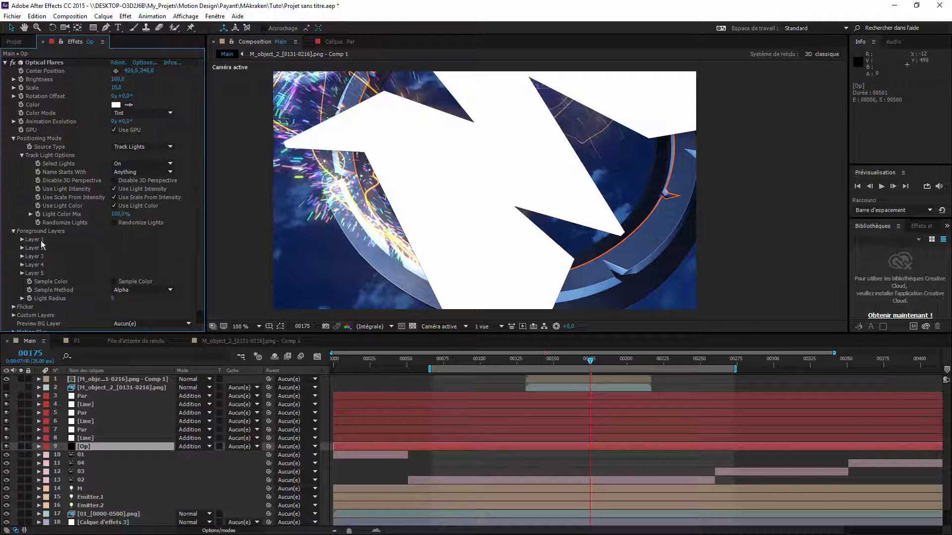
pyautogui.click(22, 239)
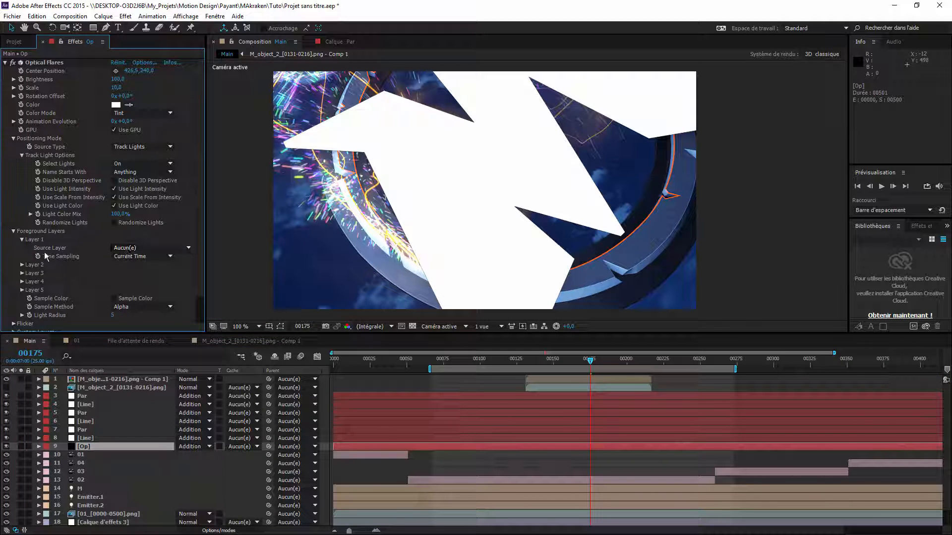
pyautogui.click(149, 247)
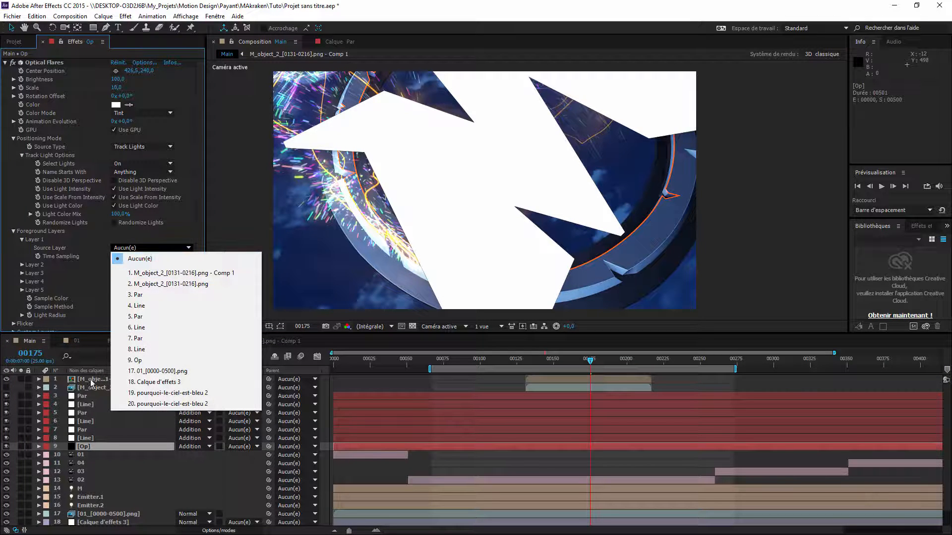
pyautogui.click(173, 274)
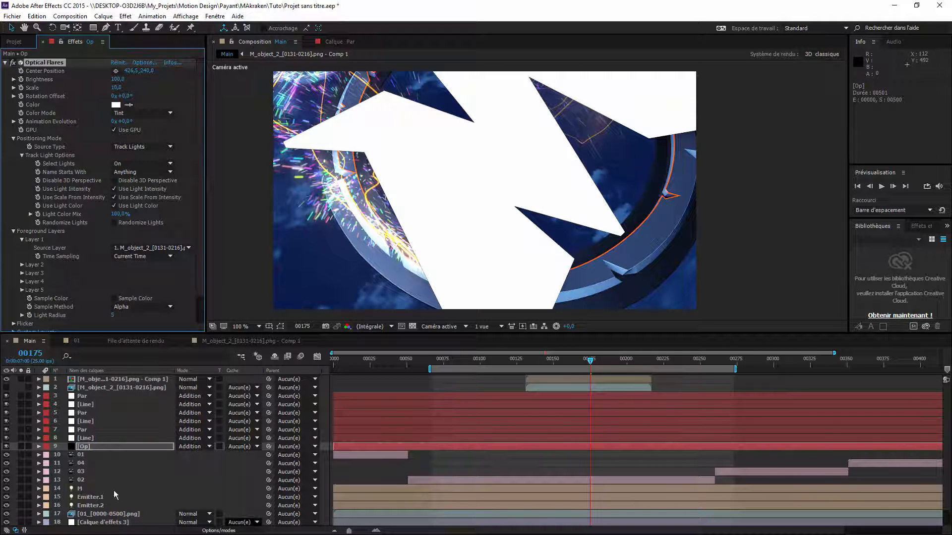
pyautogui.click(6, 380)
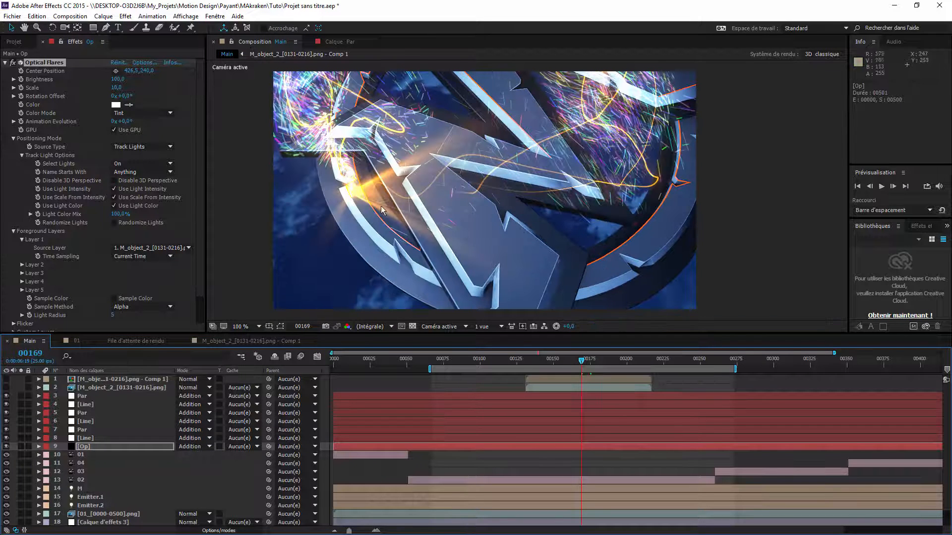
pyautogui.click(588, 363)
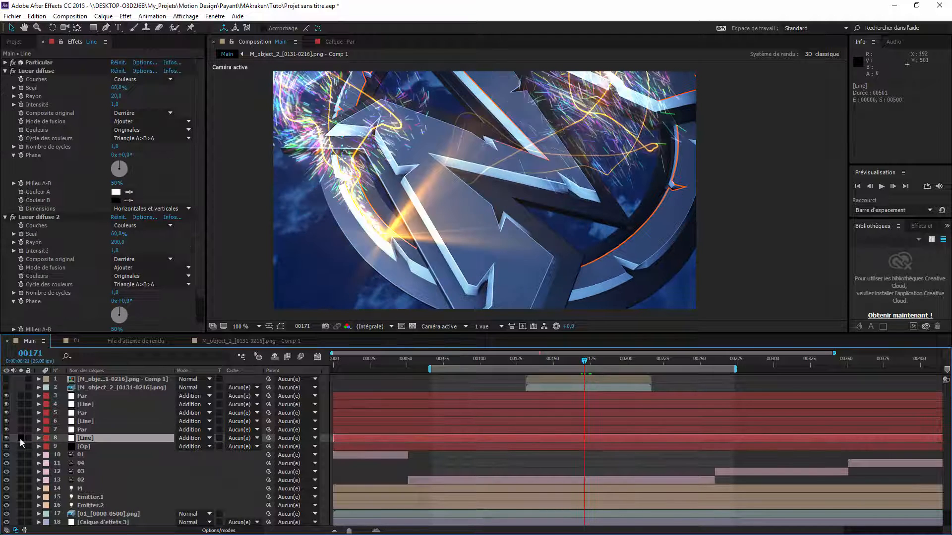
# Solo the Par and Line particle layers and turn on mask and shape path visibility with the M light selected.
pyautogui.moveTo(22, 430)
pyautogui.mouseDown()
pyautogui.moveTo(21, 400)
pyautogui.moveTo(22, 438)
pyautogui.mouseUp()
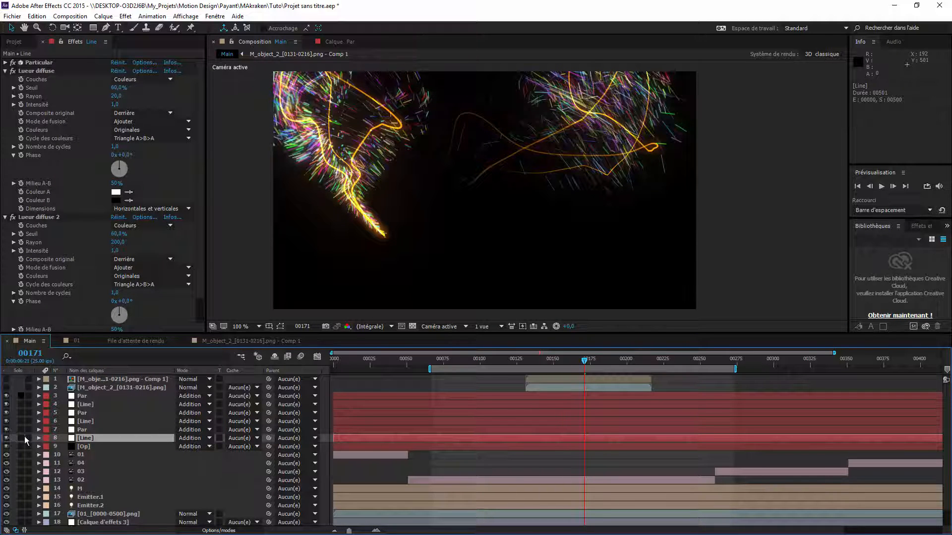
pyautogui.keyDown('shift'); pyautogui.click(98, 398); pyautogui.keyUp('shift')
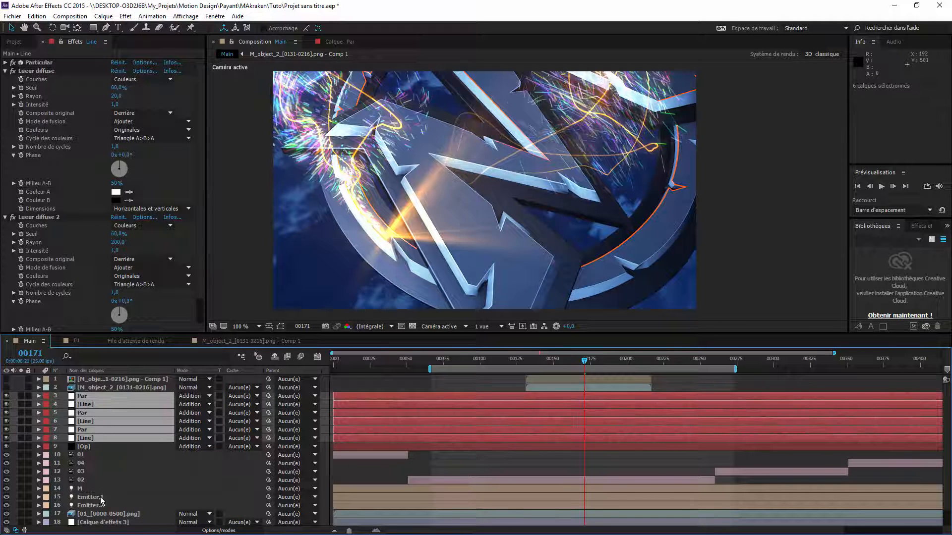
pyautogui.scroll(-1, 115, 464)
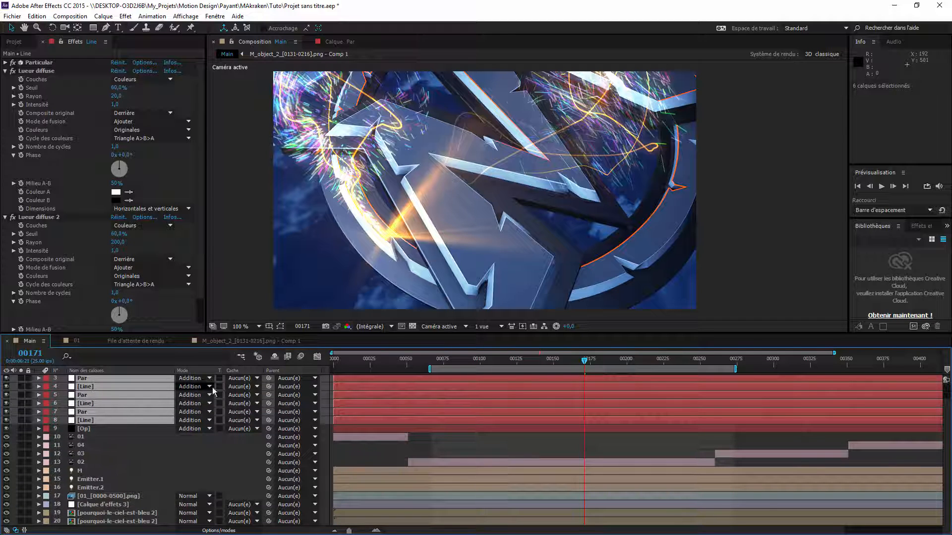
pyautogui.click(96, 473)
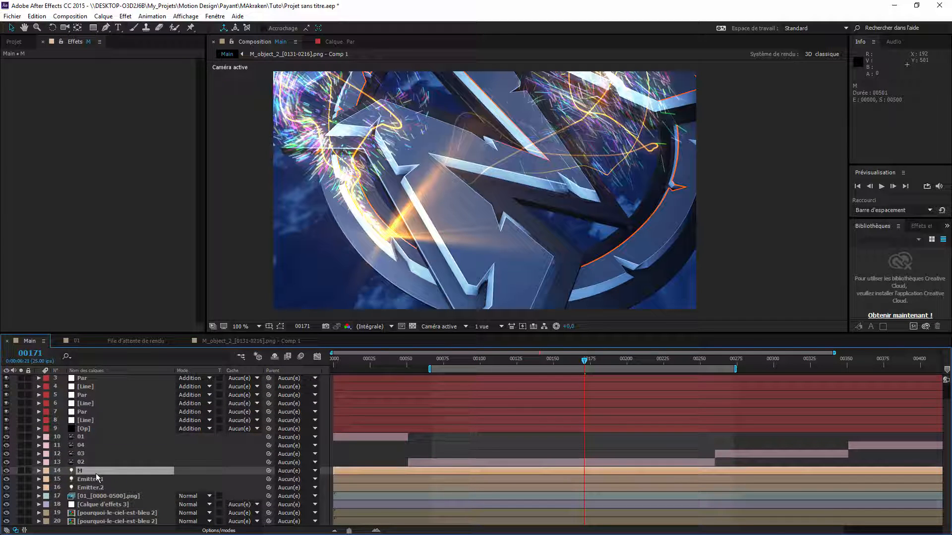
pyautogui.click(280, 327)
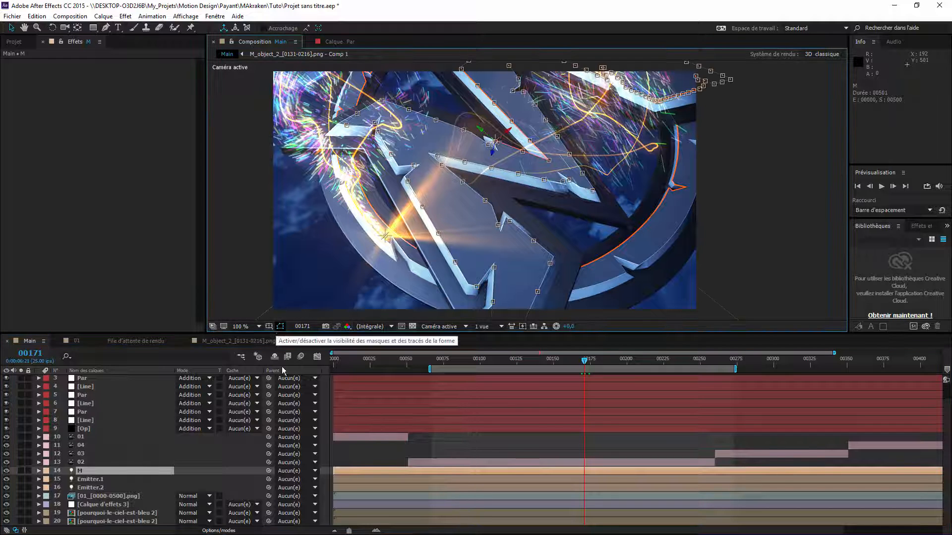
pyautogui.click(99, 480)
pyautogui.click(101, 488)
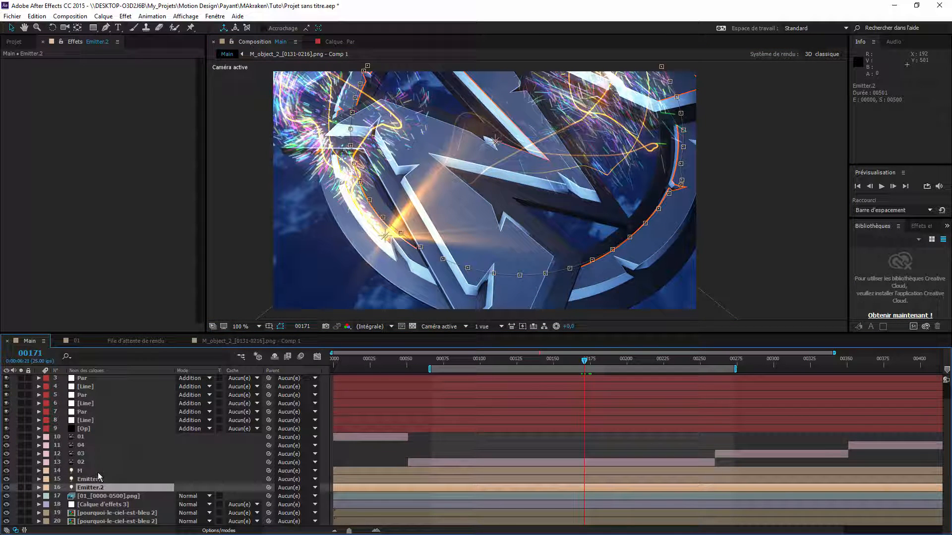
pyautogui.keyDown('shift'); pyautogui.click(98, 473); pyautogui.keyUp('shift')
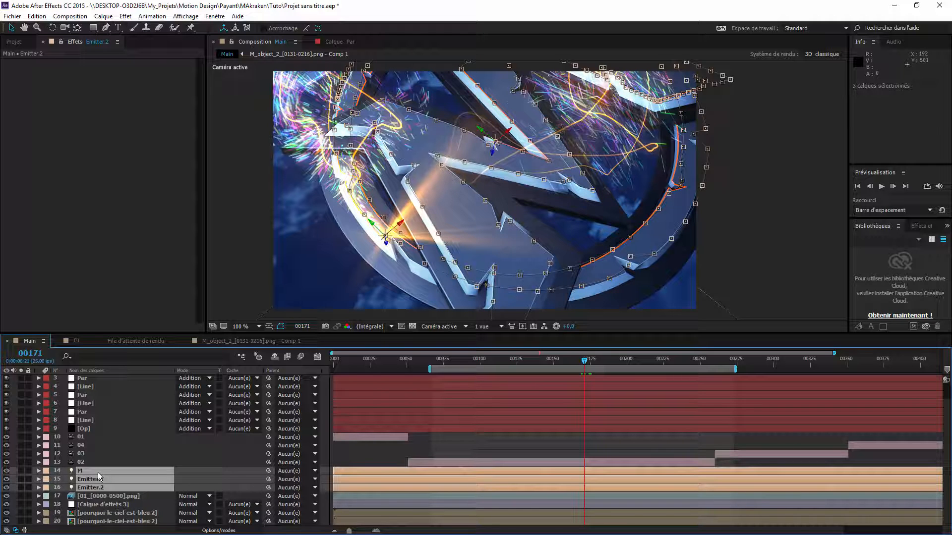
pyautogui.keyDown('shift'); pyautogui.click(94, 430); pyautogui.keyUp('shift')
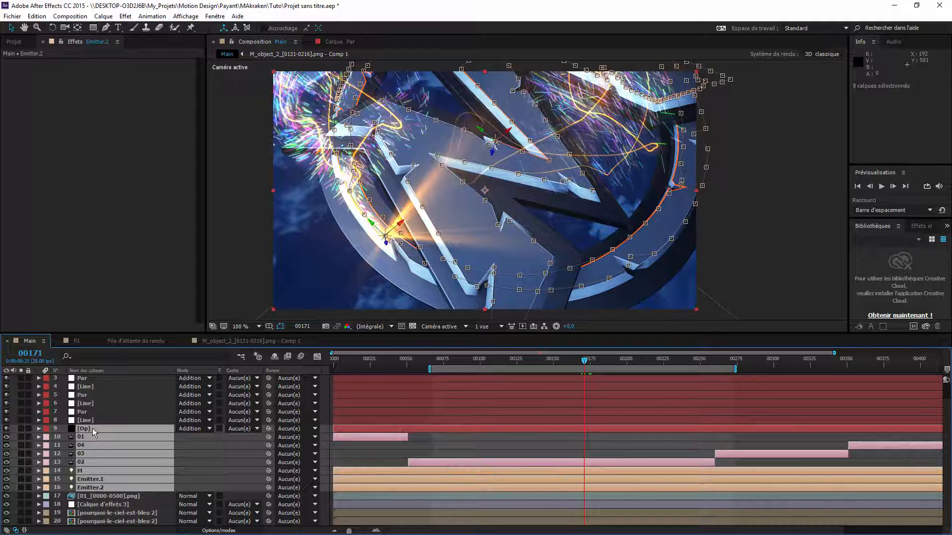
pyautogui.hotkey('ctrl', 'z')
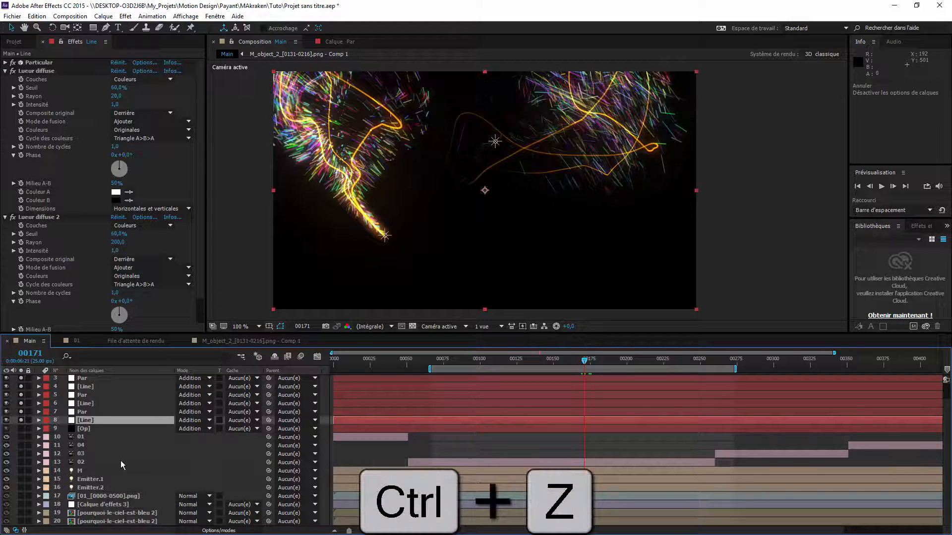
# Duplicate cameras 01, 04, 03 and 02 and group the copies directly below the Op layer.
pyautogui.click(94, 462)
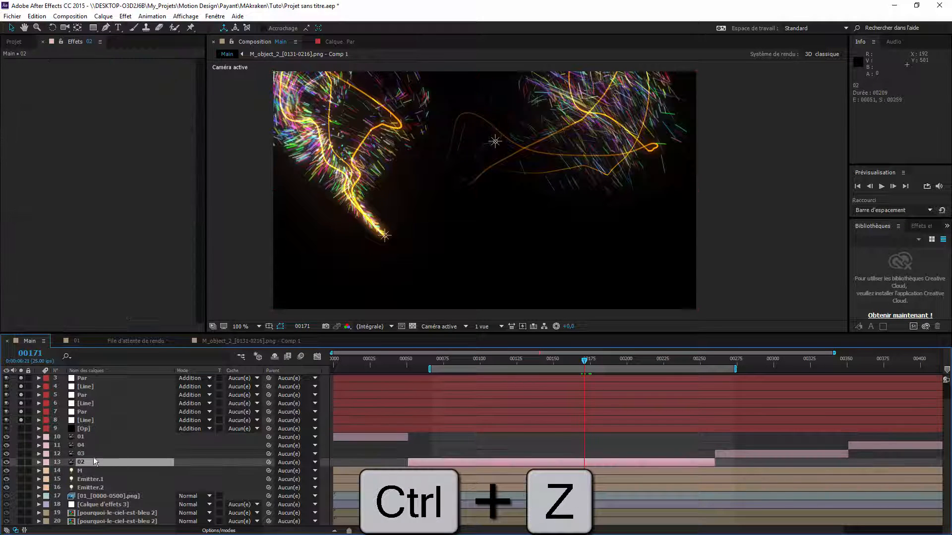
pyautogui.keyDown('shift'); pyautogui.click(91, 436); pyautogui.keyUp('shift')
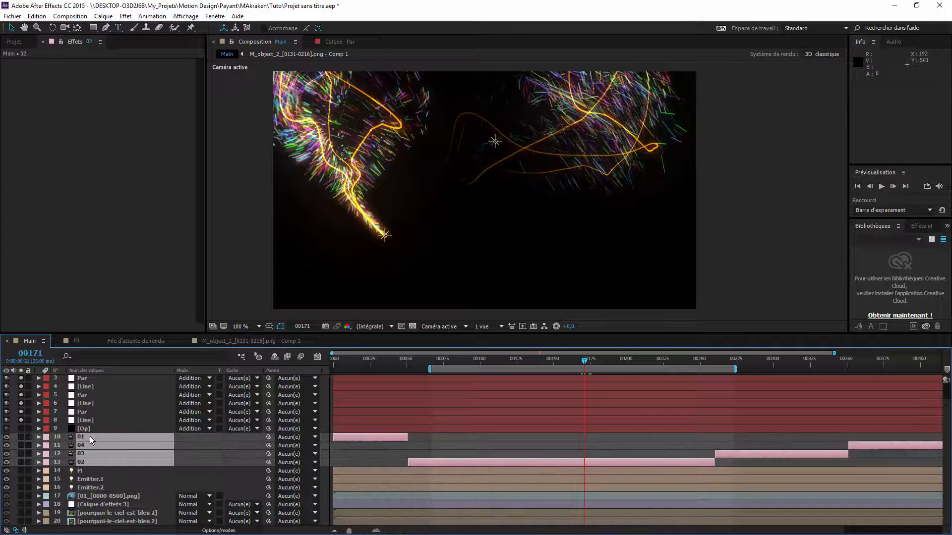
pyautogui.hotkey('ctrl', 'd')
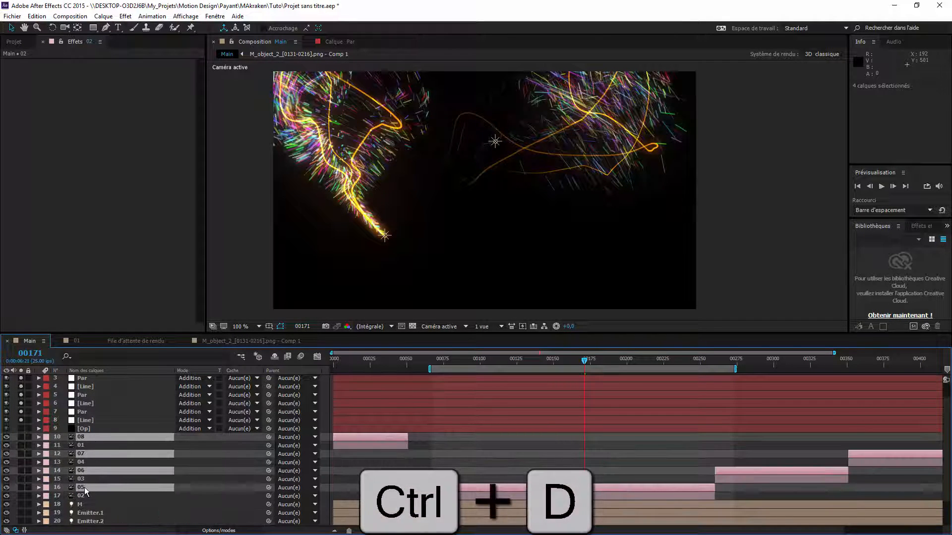
pyautogui.moveTo(84, 487); pyautogui.dragTo(87, 445)
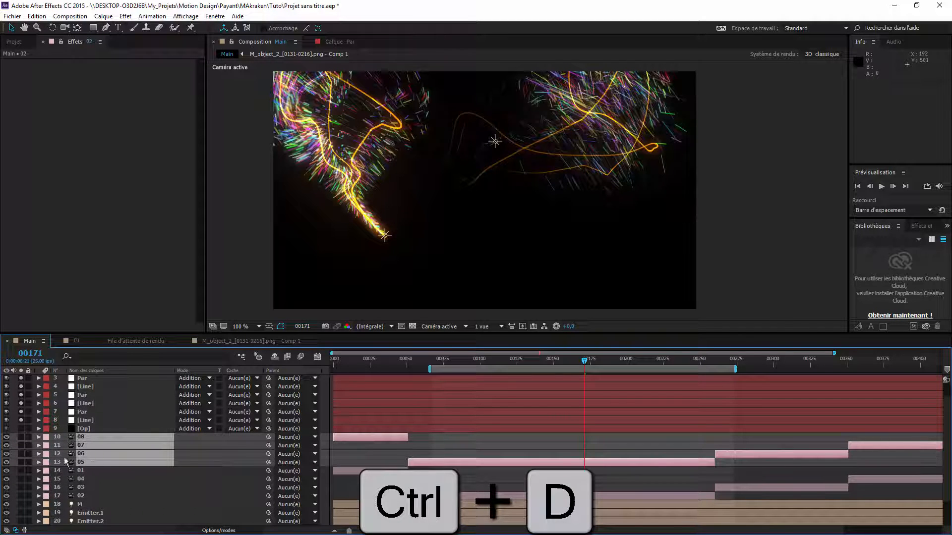
# Set the label colour of the duplicated cameras 05 to 08 to Rouge.
pyautogui.click(82, 463)
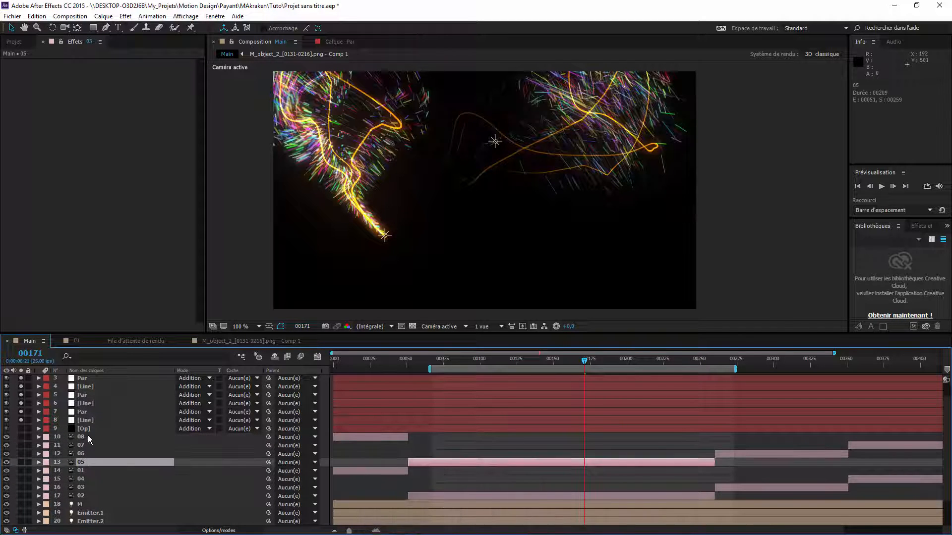
pyautogui.keyDown('shift'); pyautogui.click(88, 436); pyautogui.keyUp('shift')
pyautogui.click(44, 445)
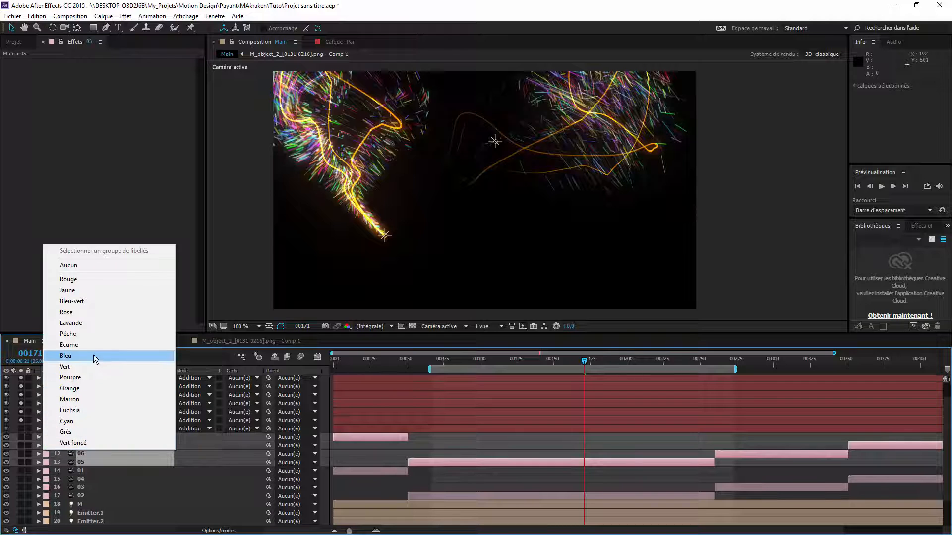
pyautogui.click(69, 280)
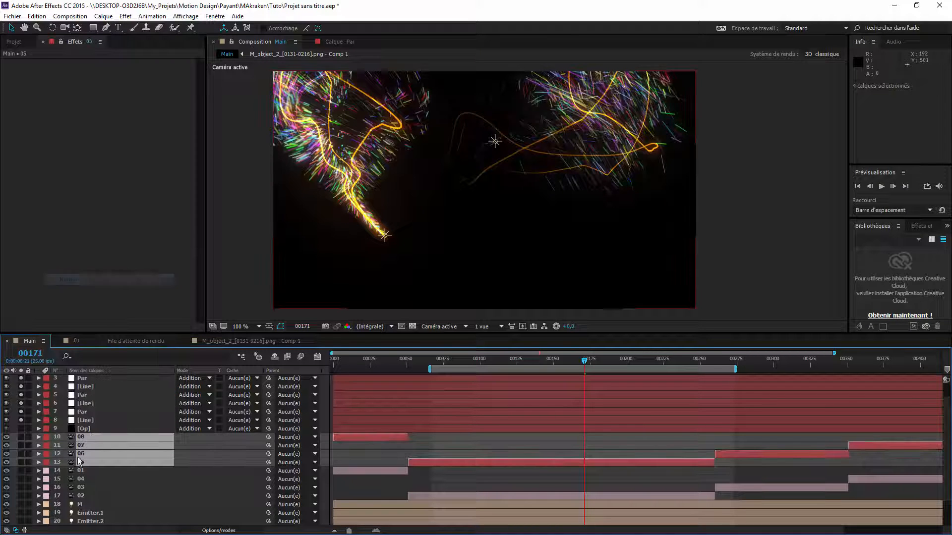
# Set the label colour of the M, Emitter.1 and Emitter.2 lights to Rouge.
pyautogui.scroll(-2, 70, 448)
pyautogui.click(89, 471)
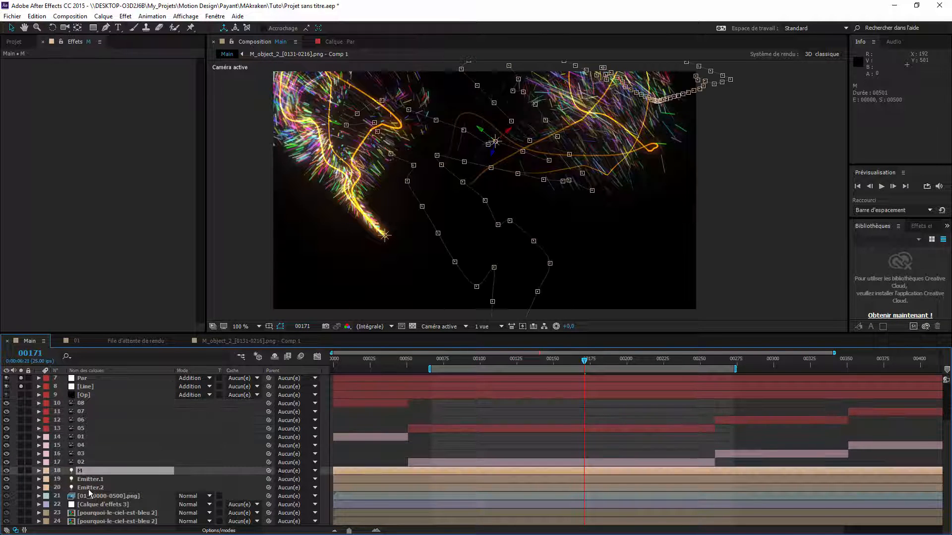
pyautogui.keyDown('shift'); pyautogui.click(88, 489); pyautogui.keyUp('shift')
pyautogui.click(45, 487)
pyautogui.click(68, 312)
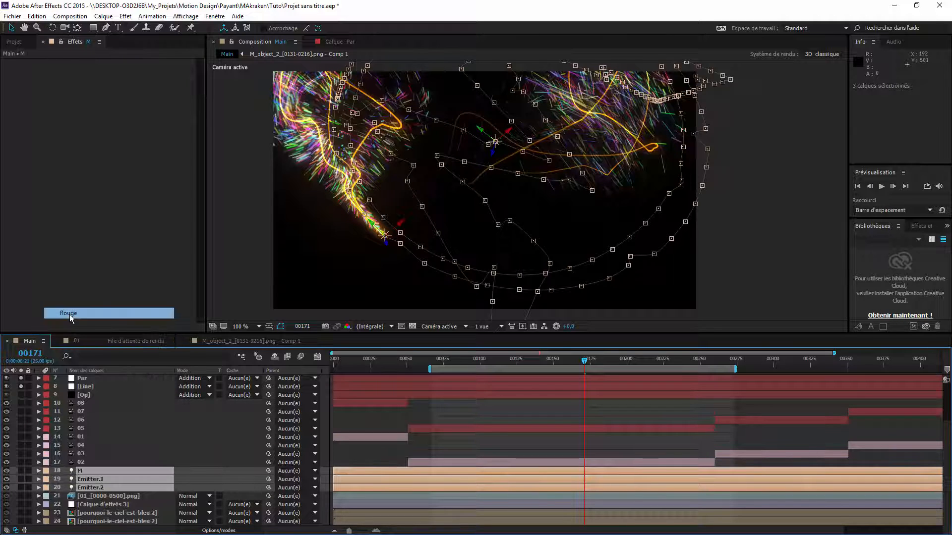
# Precompose both M_object_2 layers and all Par, Line, Op, camera 05 to 08 and light layers as Précomp. 1, moving all attributes.
pyautogui.keyDown('ctrl'); pyautogui.click(84, 429); pyautogui.keyUp('ctrl')
pyautogui.keyDown('ctrl'); pyautogui.click(85, 412); pyautogui.keyUp('ctrl')
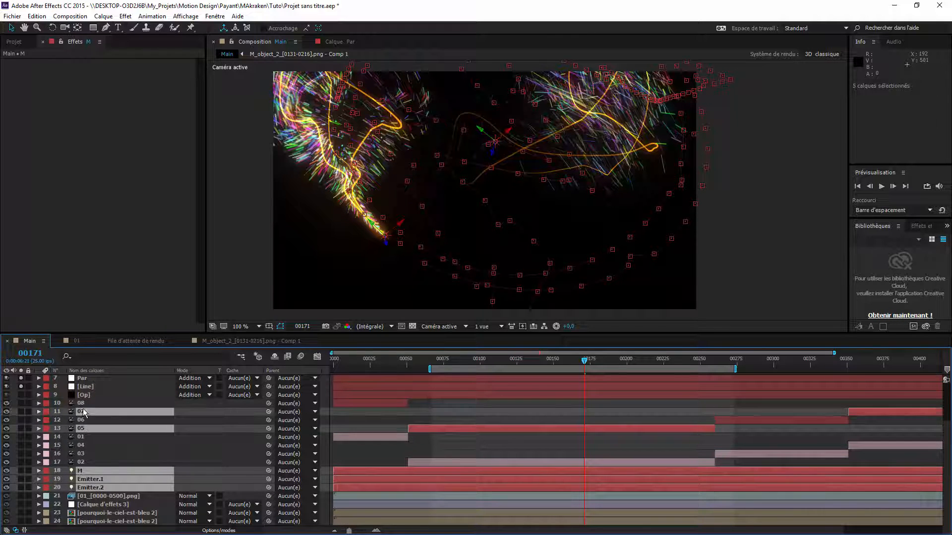
pyautogui.keyDown('ctrl'); pyautogui.click(85, 413); pyautogui.keyUp('ctrl')
pyautogui.keyDown('ctrl'); pyautogui.click(82, 421); pyautogui.keyUp('ctrl')
pyautogui.keyDown('ctrl'); pyautogui.click(83, 416); pyautogui.keyUp('ctrl')
pyautogui.keyDown('ctrl'); pyautogui.click(82, 403); pyautogui.keyUp('ctrl')
pyautogui.scroll(2, 82, 404)
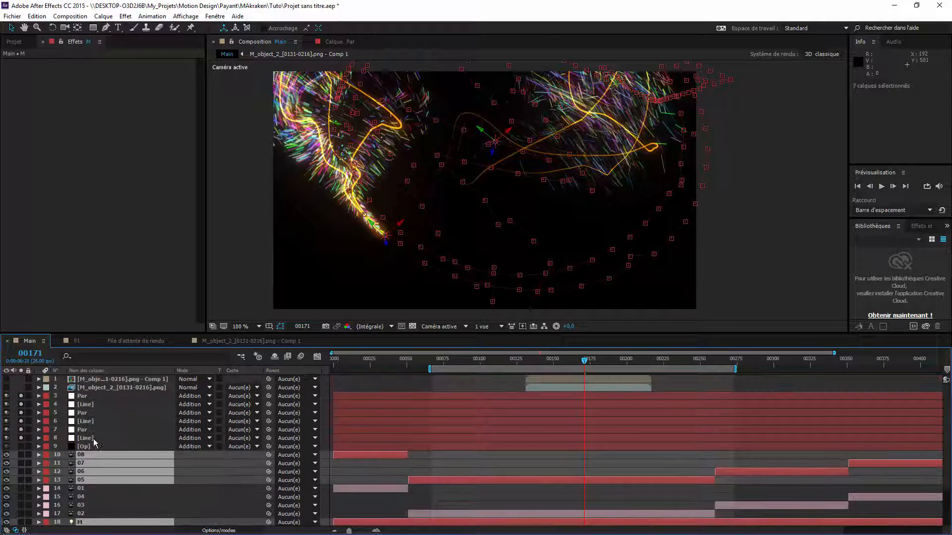
pyautogui.keyDown('ctrl'); pyautogui.click(86, 447); pyautogui.keyUp('ctrl')
pyautogui.keyDown('ctrl'); pyautogui.click(87, 438); pyautogui.keyUp('ctrl')
pyautogui.keyDown('ctrl'); pyautogui.click(88, 430); pyautogui.keyUp('ctrl')
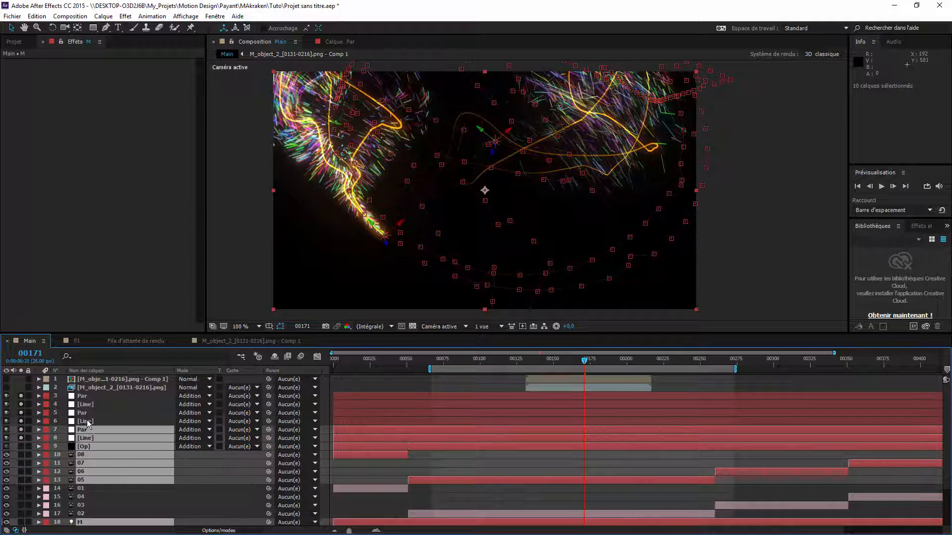
pyautogui.keyDown('ctrl'); pyautogui.click(89, 422); pyautogui.keyUp('ctrl')
pyautogui.keyDown('ctrl'); pyautogui.click(90, 413); pyautogui.keyUp('ctrl')
pyautogui.keyDown('ctrl'); pyautogui.click(91, 405); pyautogui.keyUp('ctrl')
pyautogui.keyDown('ctrl'); pyautogui.click(92, 396); pyautogui.keyUp('ctrl')
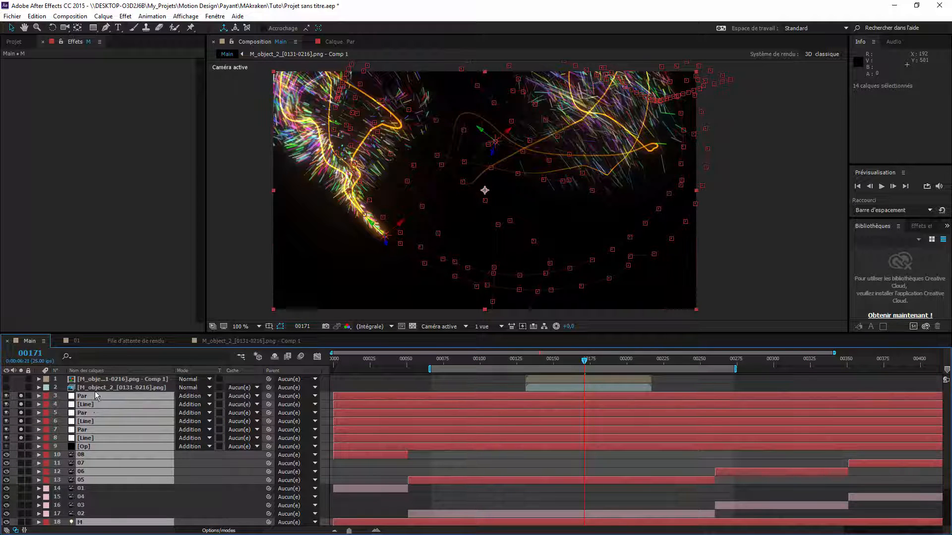
pyautogui.hotkey('ctrl', 'shift', 'Up')
pyautogui.hotkey('ctrl', 'shift', 'Up')
pyautogui.scroll(-2, 106, 442)
pyautogui.keyDown('ctrl'); pyautogui.click(144, 487); pyautogui.keyUp('ctrl')
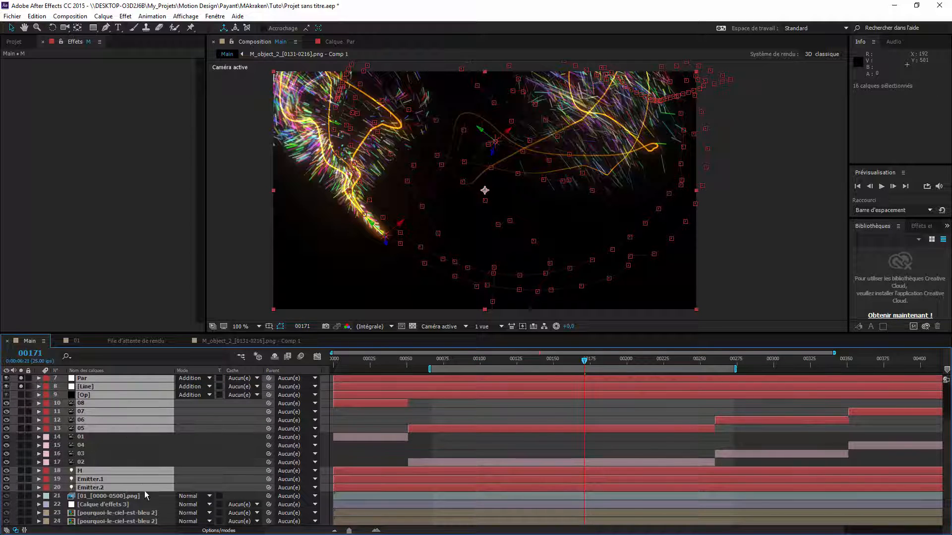
pyautogui.rightClick(113, 409)
pyautogui.click(149, 331)
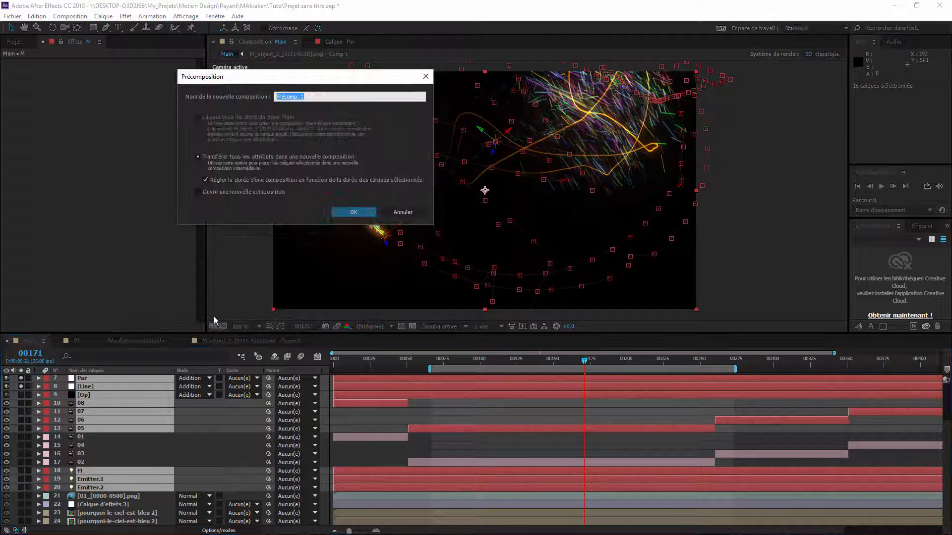
pyautogui.click(342, 212)
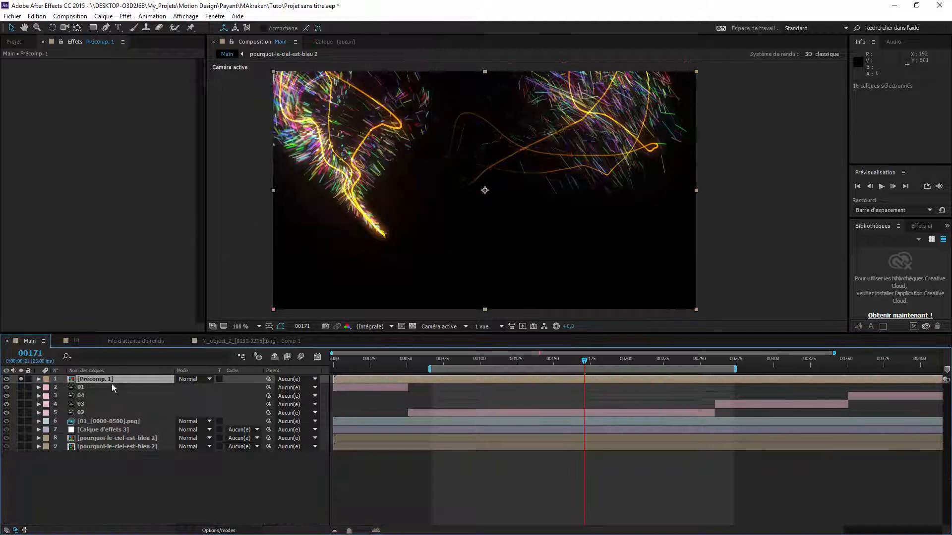
# Open Précomp. 1 and turn off the solo of its six Line particle layers.
pyautogui.doubleClick(112, 379)
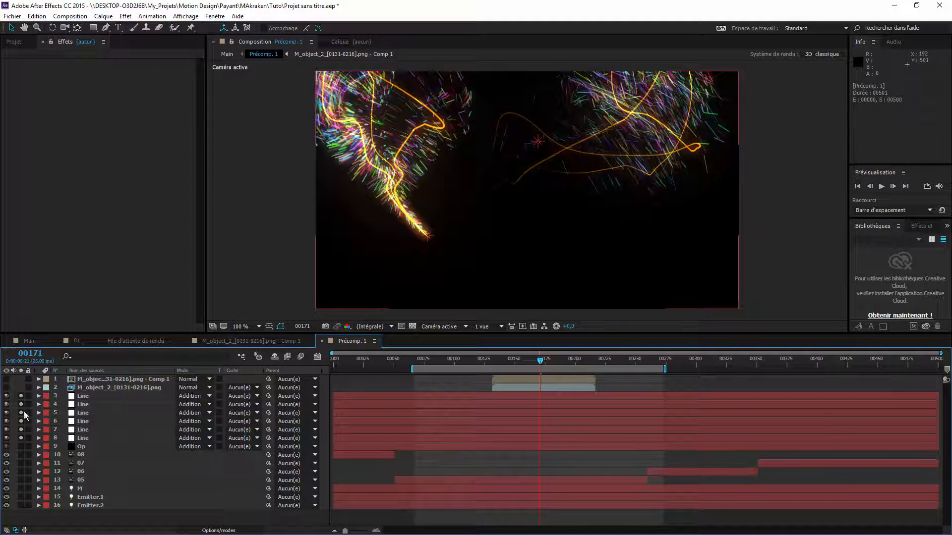
pyautogui.moveTo(21, 396); pyautogui.dragTo(26, 459)
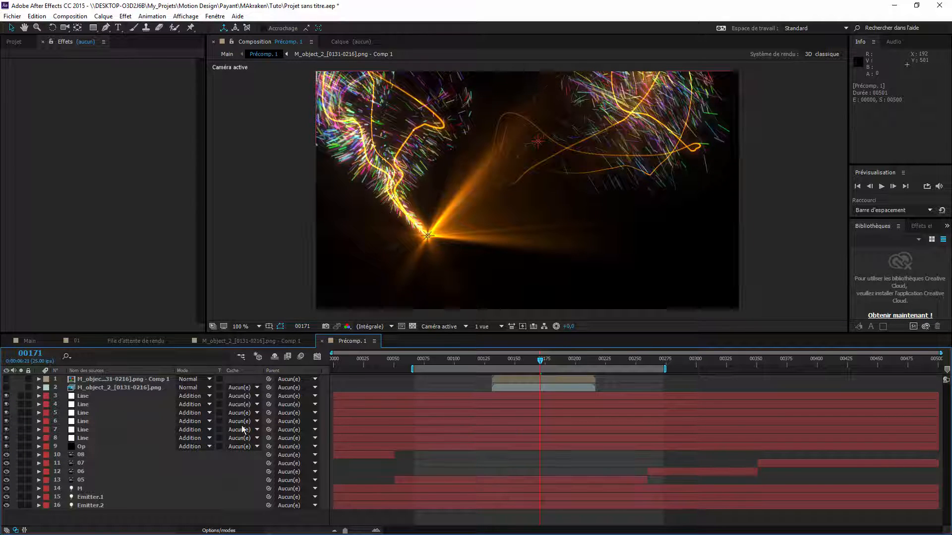
# Cut the M_object_2_[0131-0216].png layer out of Précomp. 1.
pyautogui.click(83, 455)
pyautogui.click(83, 480)
pyautogui.click(85, 497)
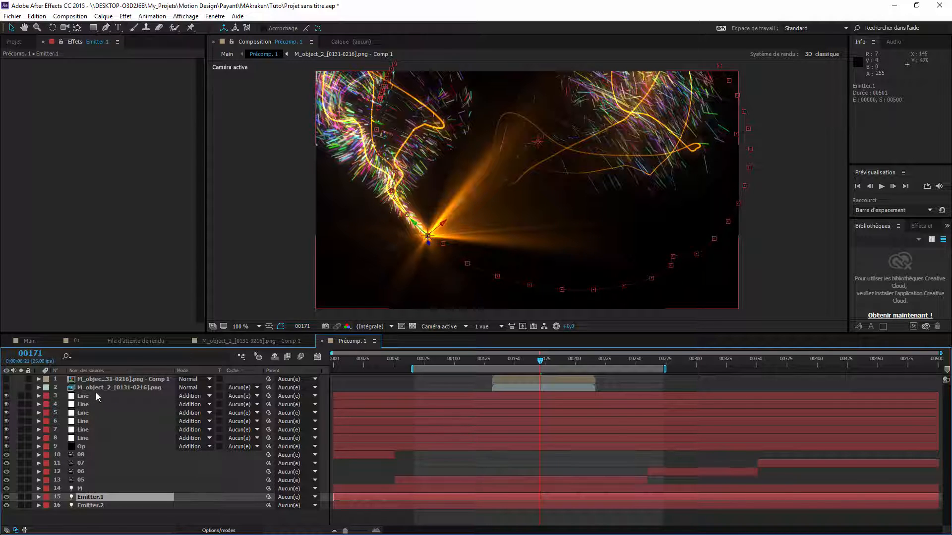
pyautogui.click(99, 391)
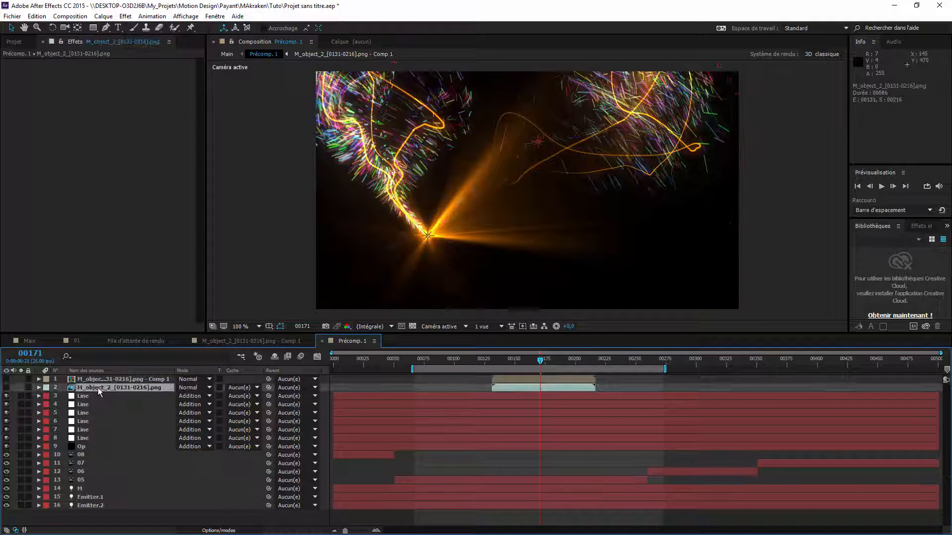
pyautogui.click(37, 16)
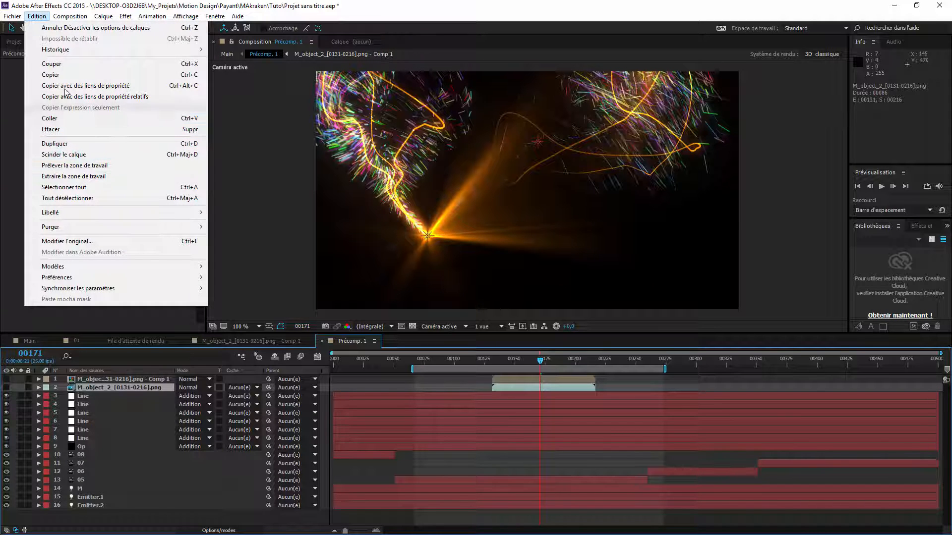
pyautogui.click(55, 64)
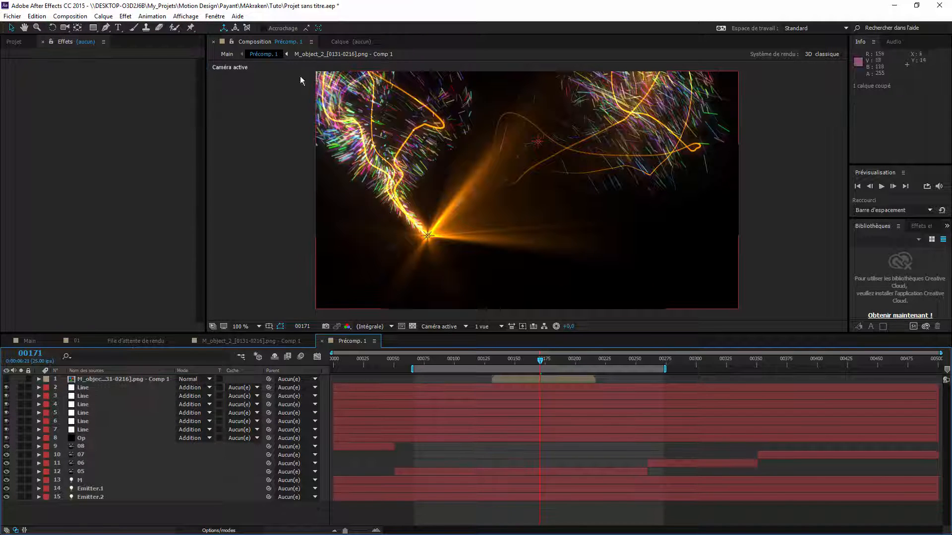
# Paste the M_object_2 image sequence above Précomp. 1 in Main and set Précomp. 1's track matte to Luminance inversée.
pyautogui.click(227, 54)
pyautogui.click(38, 16)
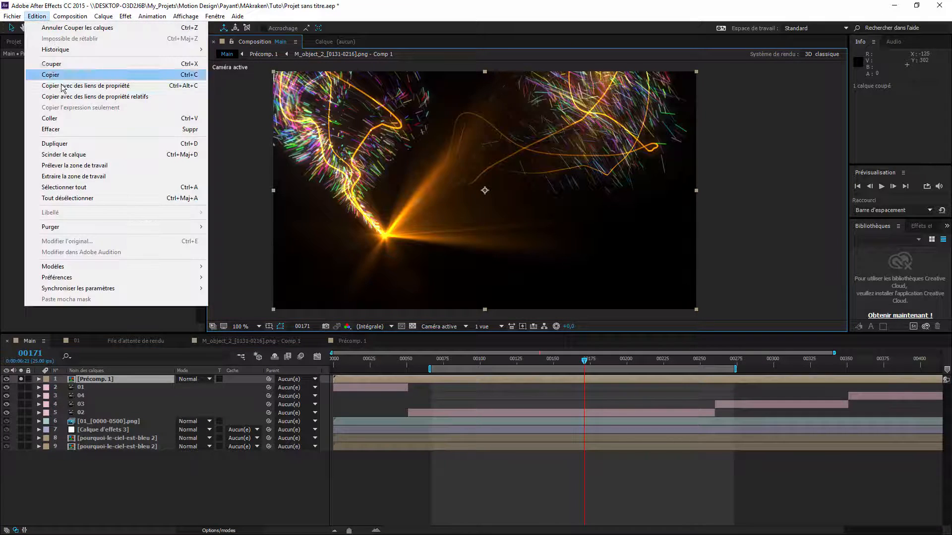
pyautogui.click(59, 119)
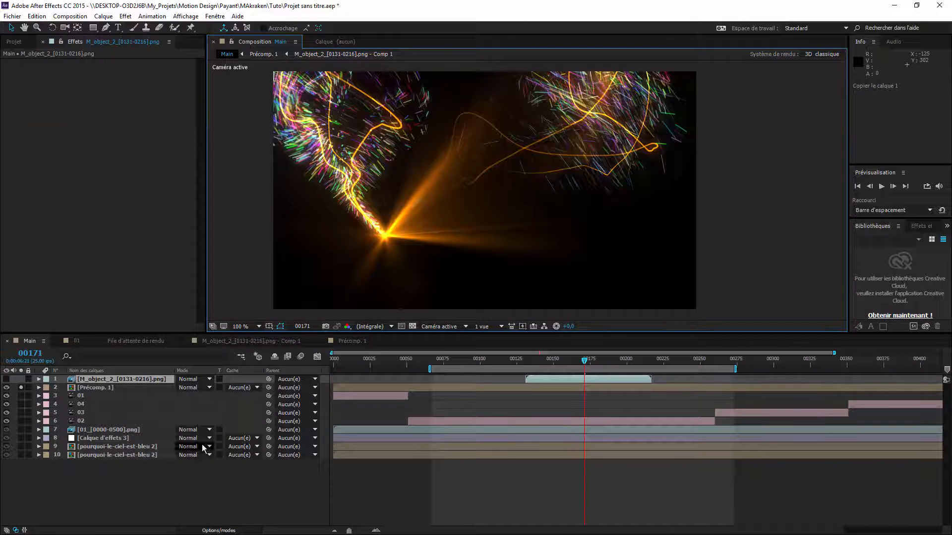
pyautogui.click(240, 388)
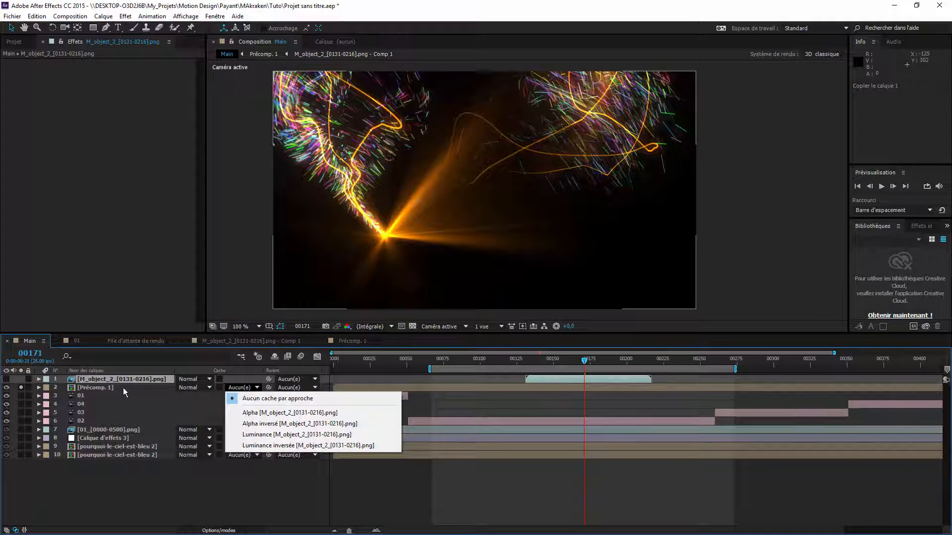
pyautogui.click(275, 446)
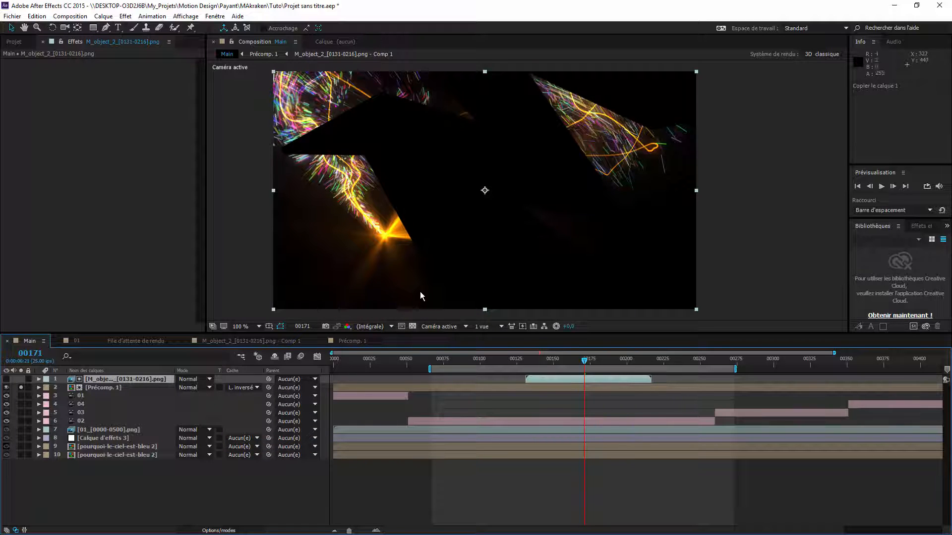
# Cut the Op flare layer and the M_object_2_[0131-0216].png - Comp 1 layer out of Précomp. 1.
pyautogui.doubleClick(119, 389)
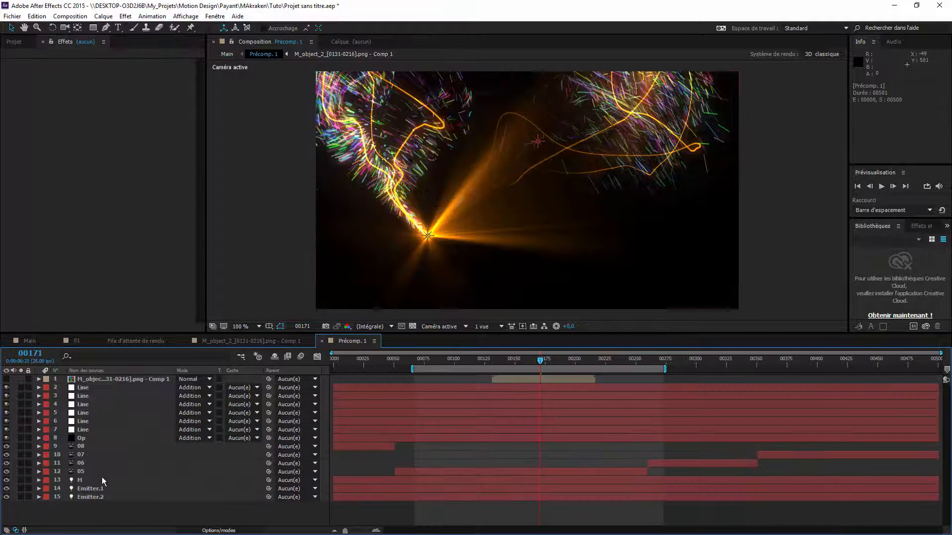
pyautogui.click(82, 438)
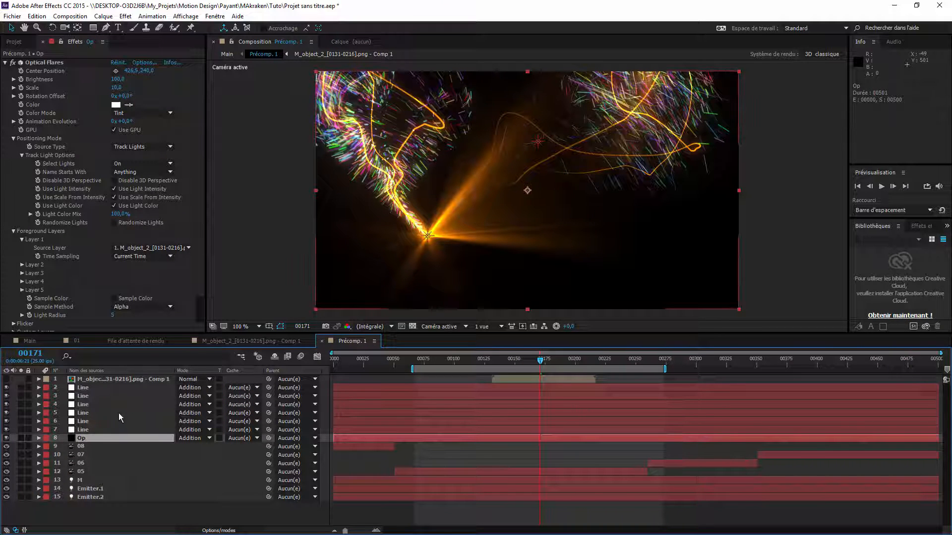
pyautogui.click(115, 375)
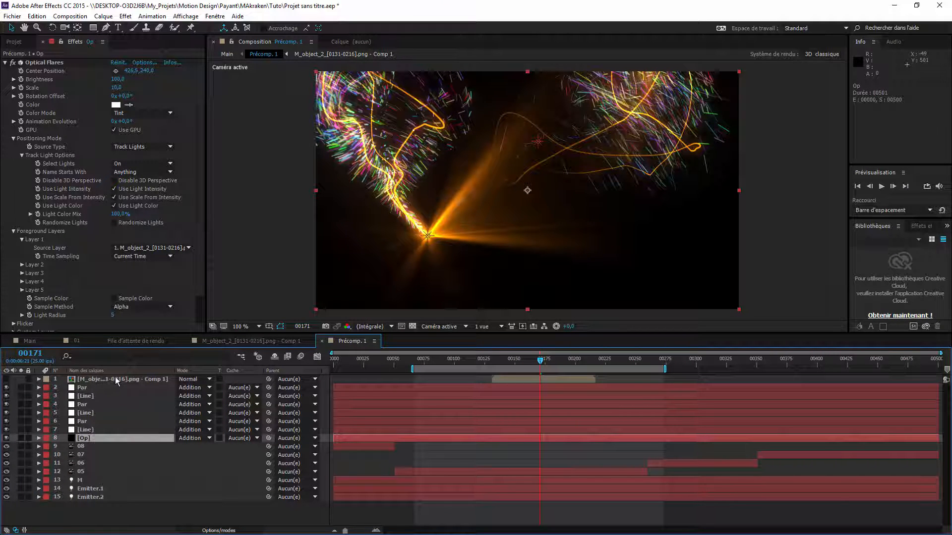
pyautogui.keyDown('ctrl'); pyautogui.click(114, 379); pyautogui.keyUp('ctrl')
pyautogui.click(37, 16)
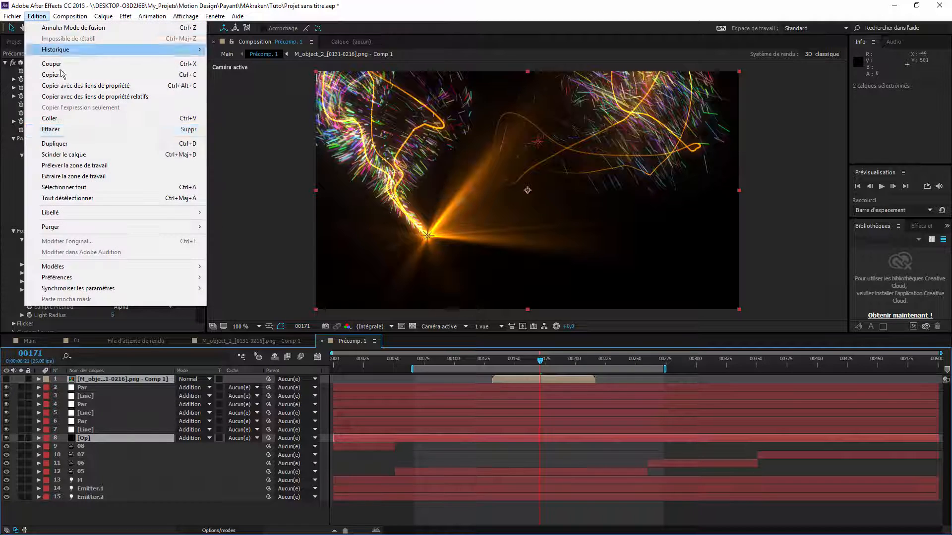
pyautogui.click(60, 70)
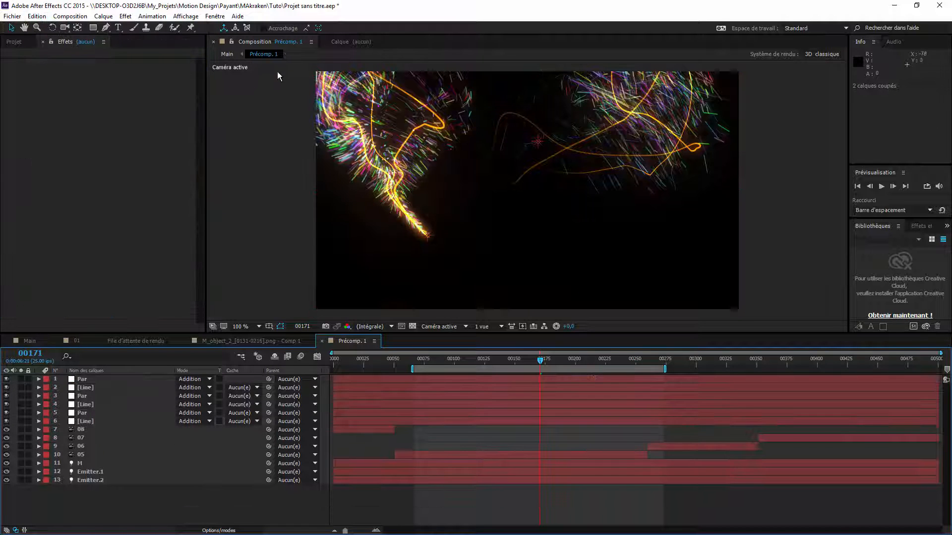
# Paste the cut Op and M_object_2 Comp 1 layers at the top of the Main layer stack.
pyautogui.click(227, 54)
pyautogui.click(121, 378)
pyautogui.hotkey('ctrl', 'v')
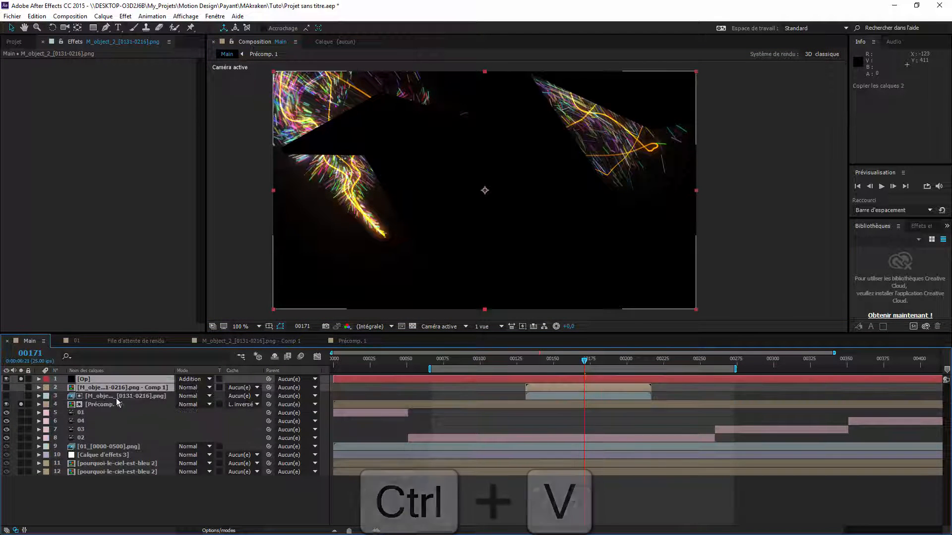
pyautogui.click(103, 405)
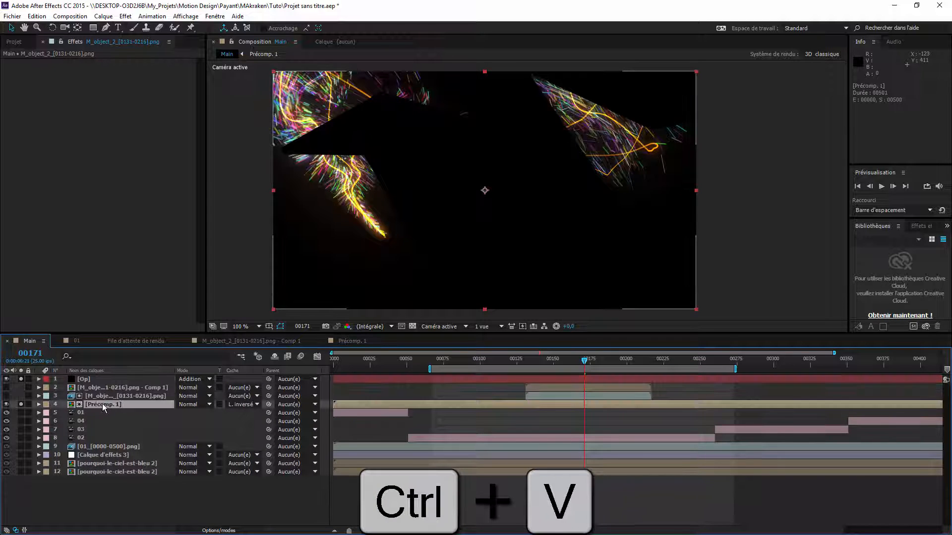
# Set the Optical Flares foreground Layer 1 source on Op to M_object_2_[0131-0216].png - Comp 1 and go to frame 163.
pyautogui.click(88, 379)
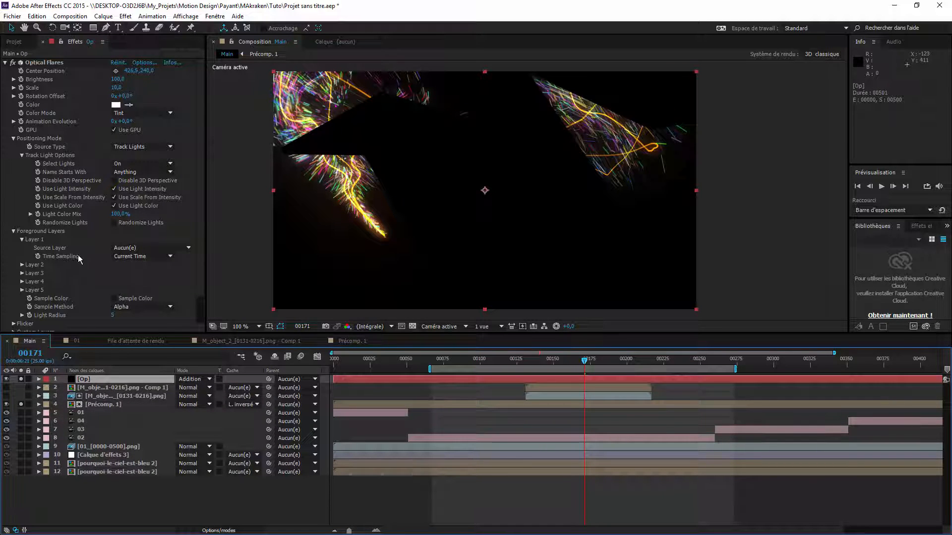
pyautogui.click(148, 248)
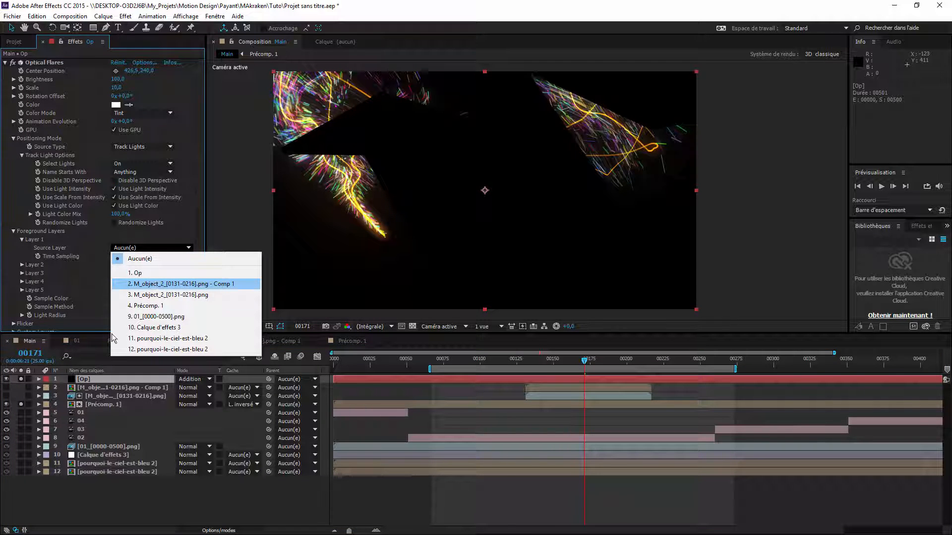
pyautogui.click(149, 284)
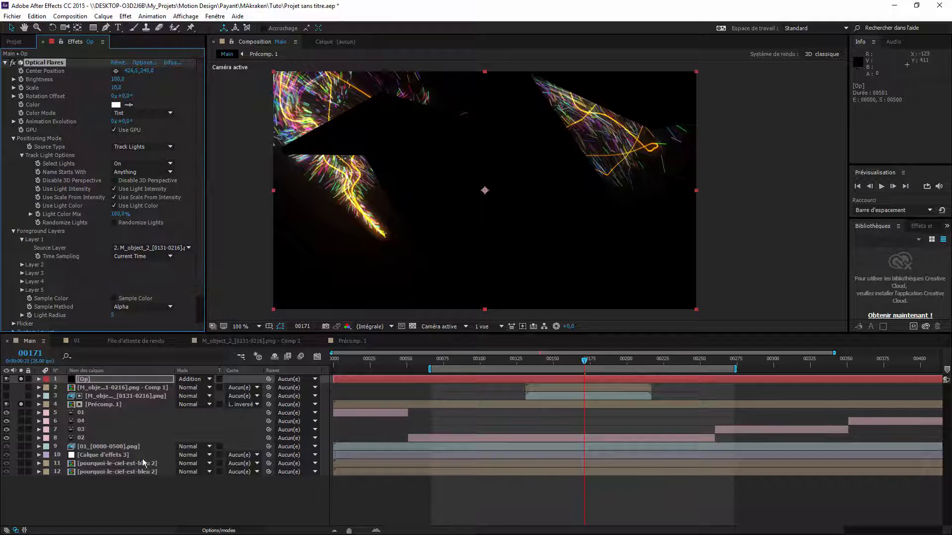
pyautogui.click(142, 509)
pyautogui.click(568, 360)
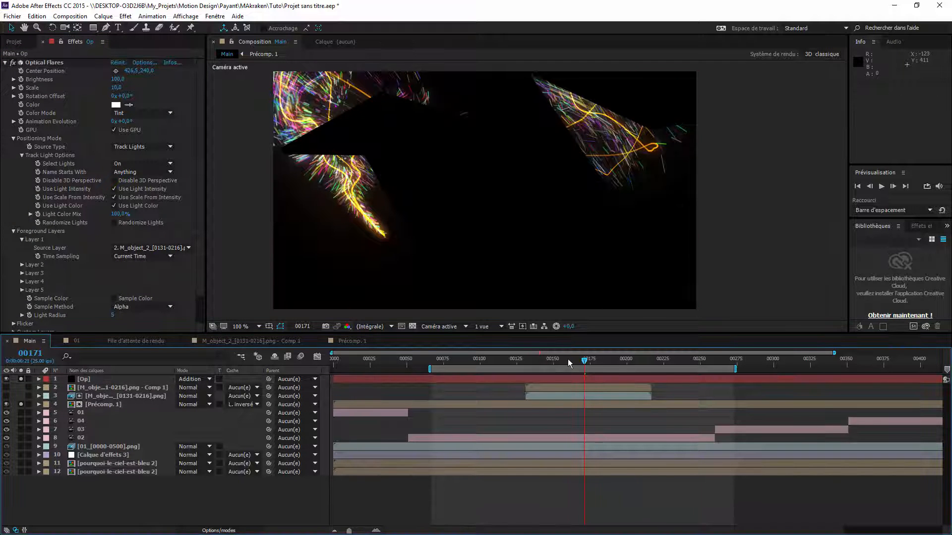
pyautogui.click(572, 361)
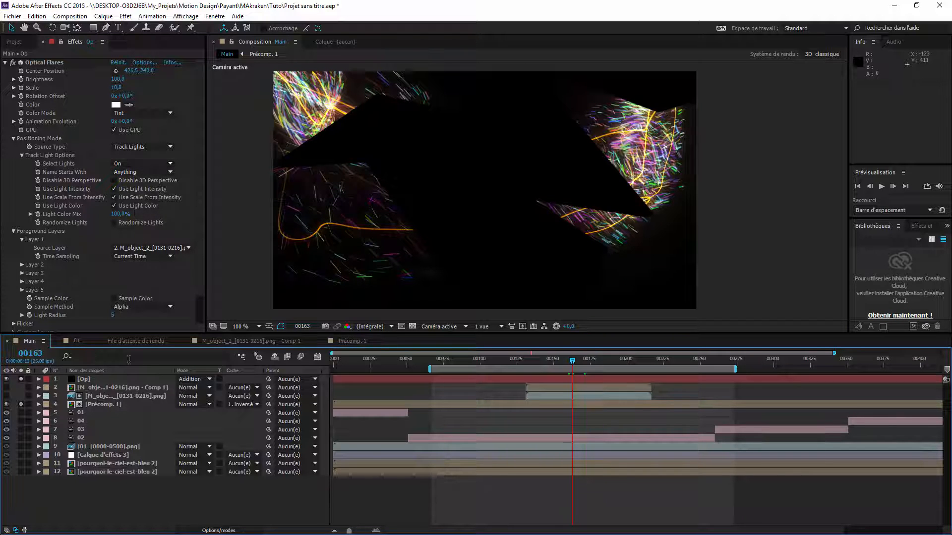
# Copy the M, Emitter.1 and Emitter.2 lights from Précomp. 1 into Main and place them below camera 02.
pyautogui.doubleClick(99, 404)
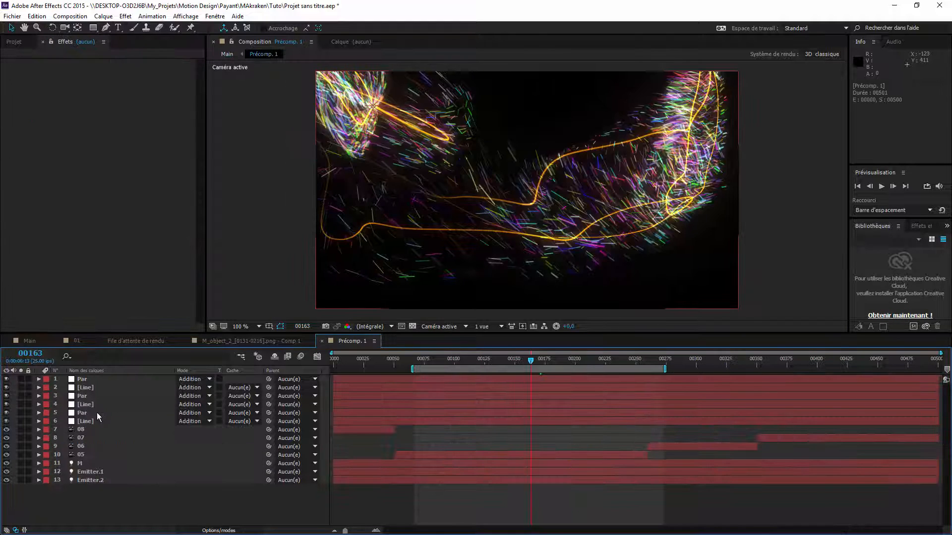
pyautogui.click(85, 464)
pyautogui.keyDown('shift'); pyautogui.click(90, 480); pyautogui.keyUp('shift')
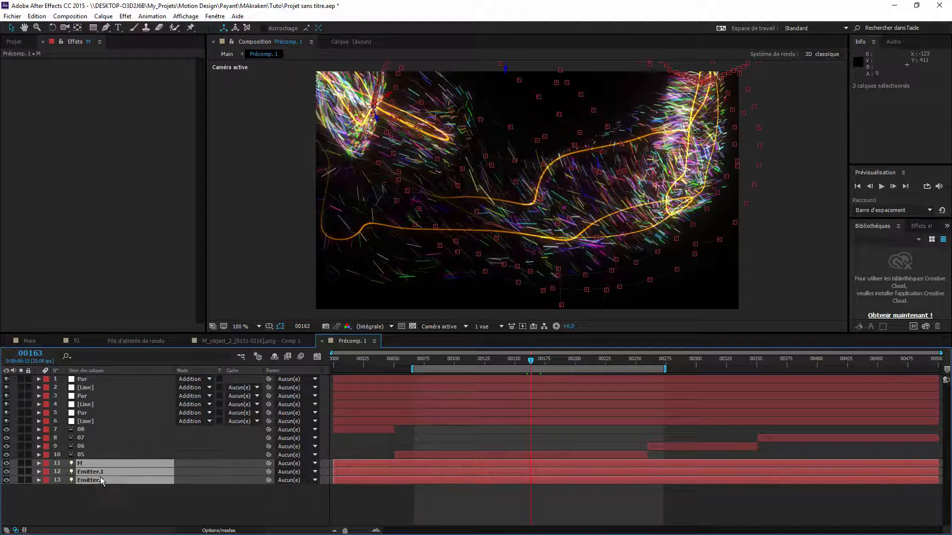
pyautogui.hotkey('ctrl', 'c')
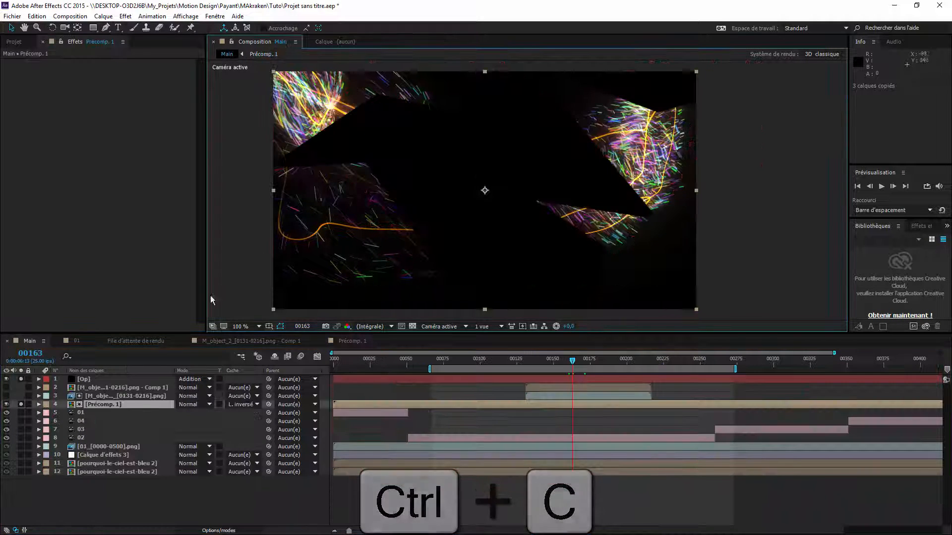
pyautogui.click(226, 53)
pyautogui.hotkey('ctrl', 'v')
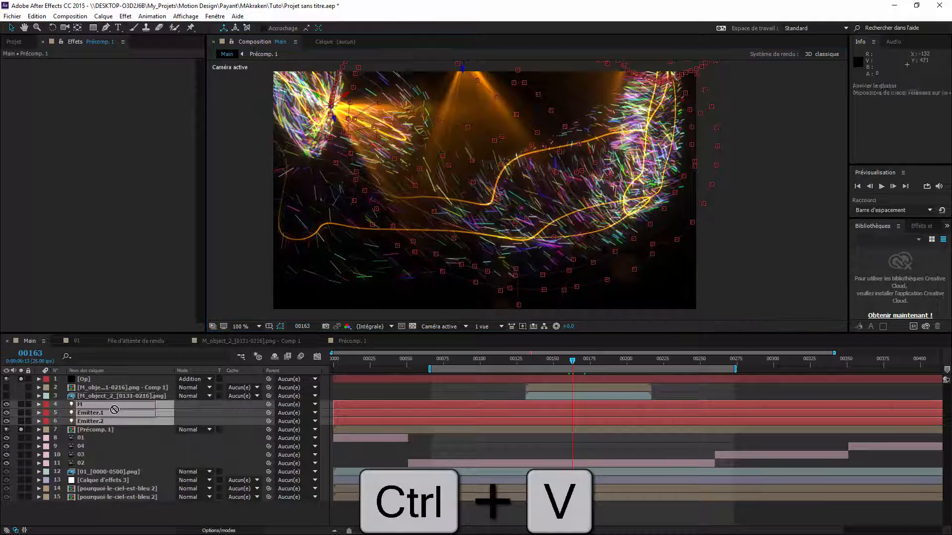
pyautogui.moveTo(116, 412); pyautogui.dragTo(131, 468)
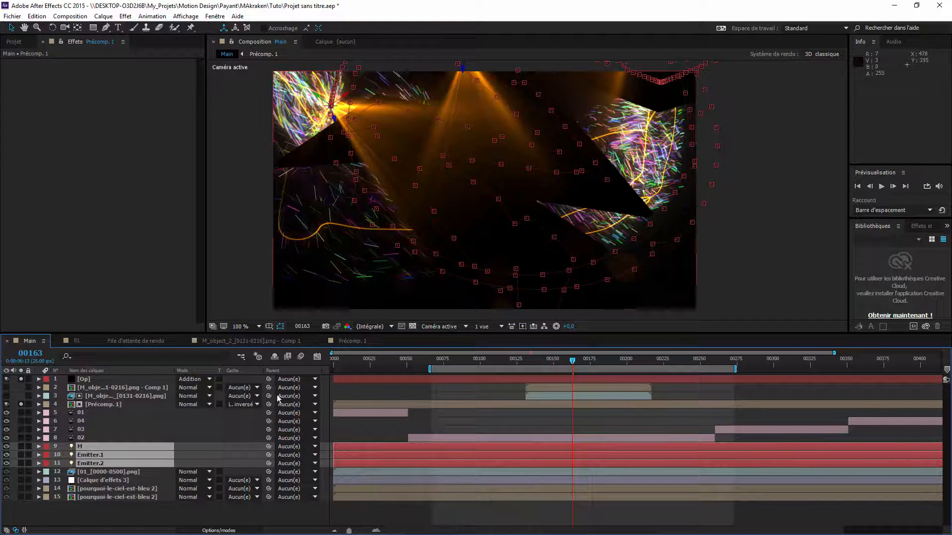
pyautogui.click(136, 516)
# Turn off the solo of Op and Précomp. 1 and check the occlusion at several frames between 156 and 178.
pyautogui.click(21, 404)
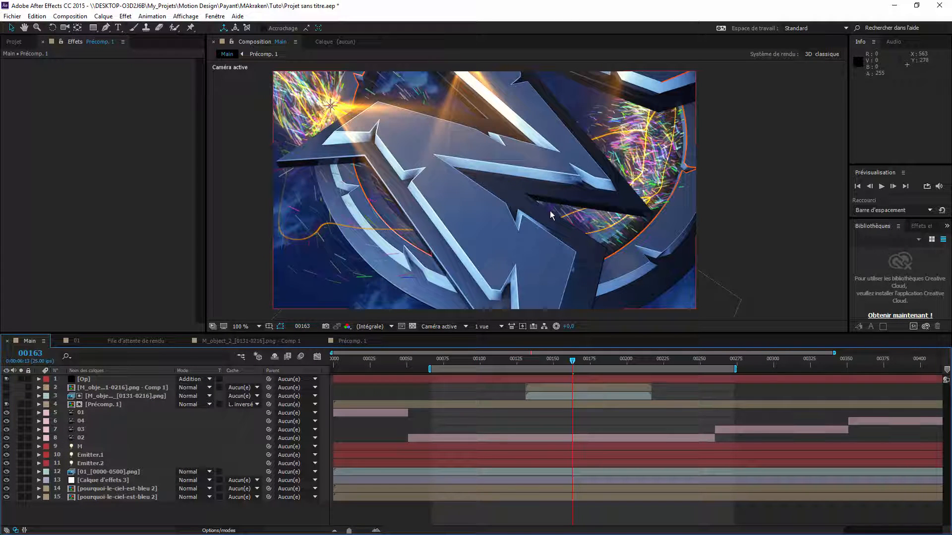
pyautogui.click(581, 364)
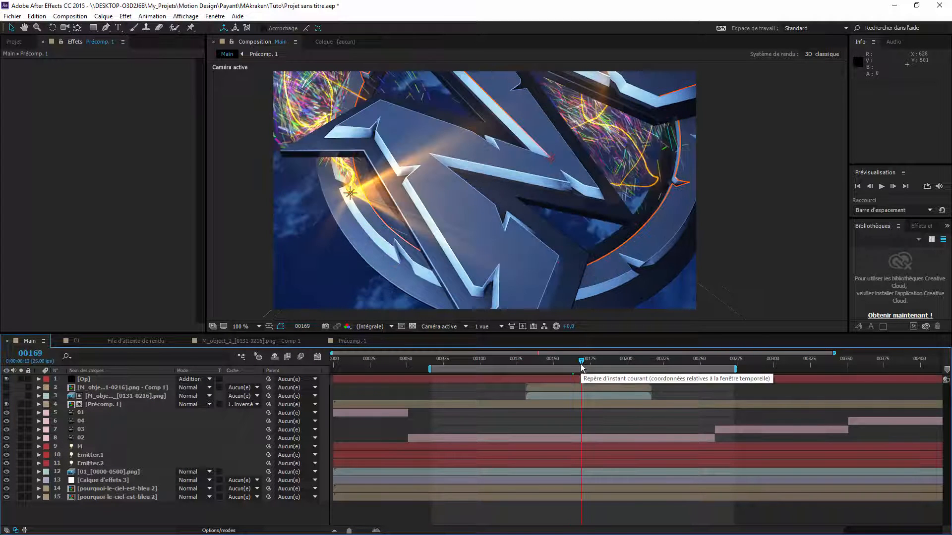
pyautogui.click(595, 363)
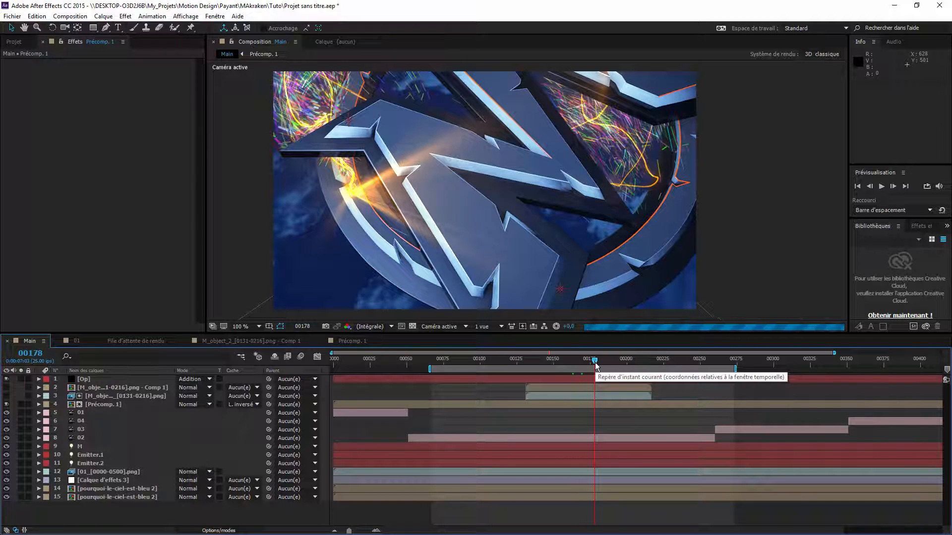
pyautogui.click(589, 364)
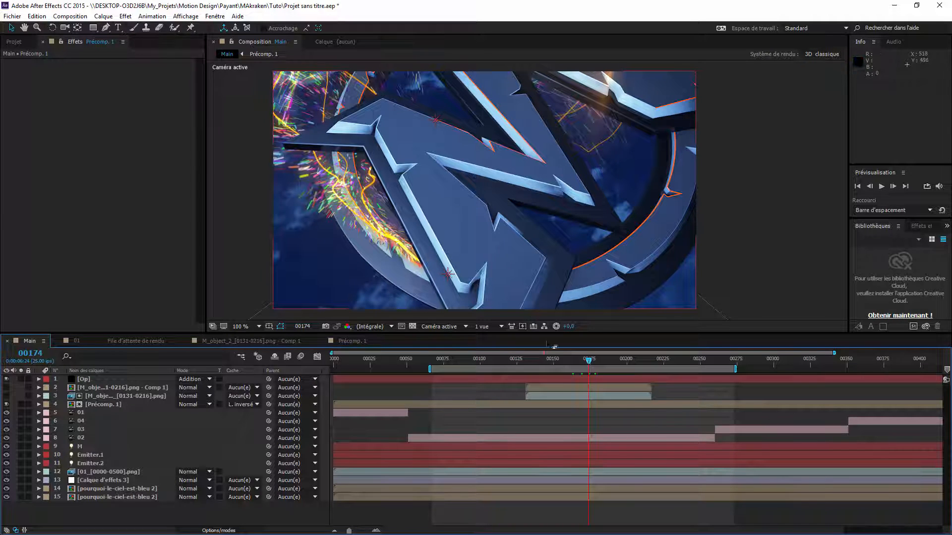
pyautogui.click(575, 361)
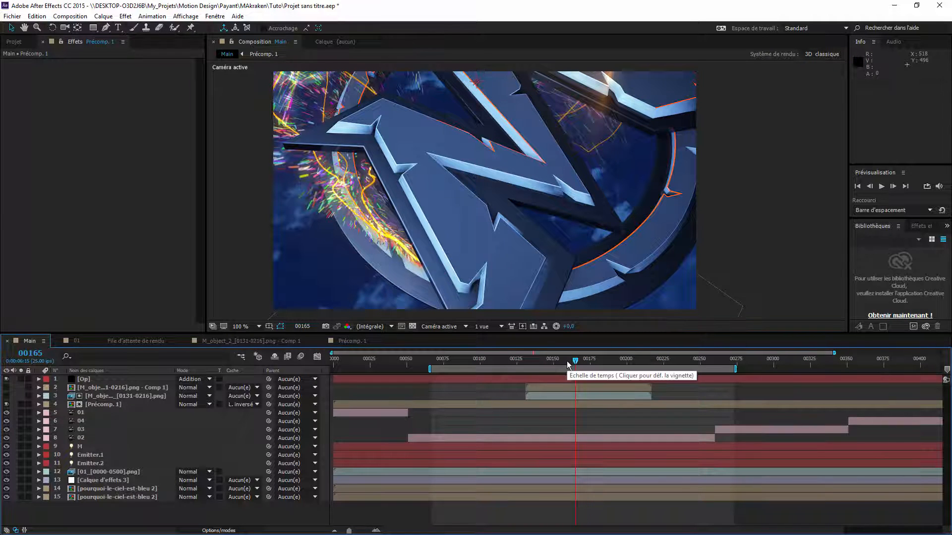
pyautogui.click(563, 367)
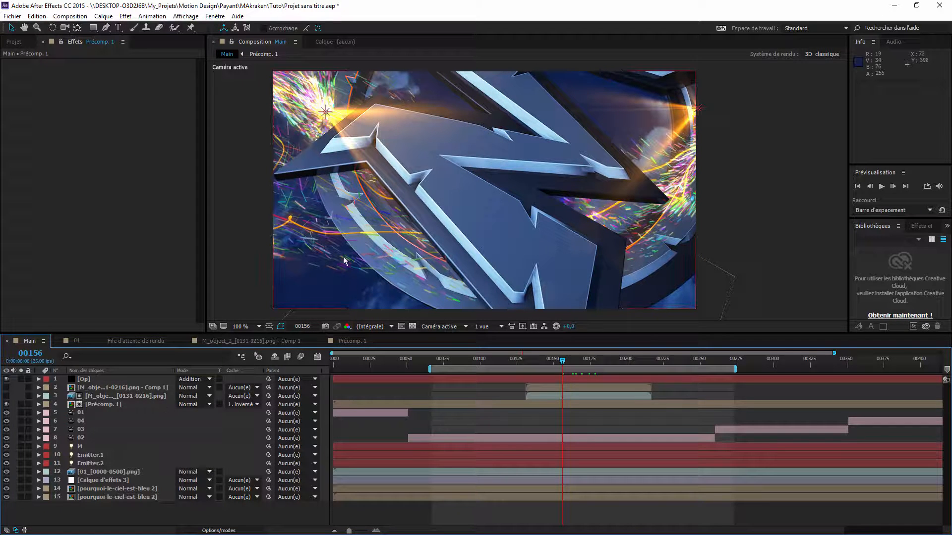
# Set the blending mode of Précomp. 1 in Main to Addition.
pyautogui.click(112, 388)
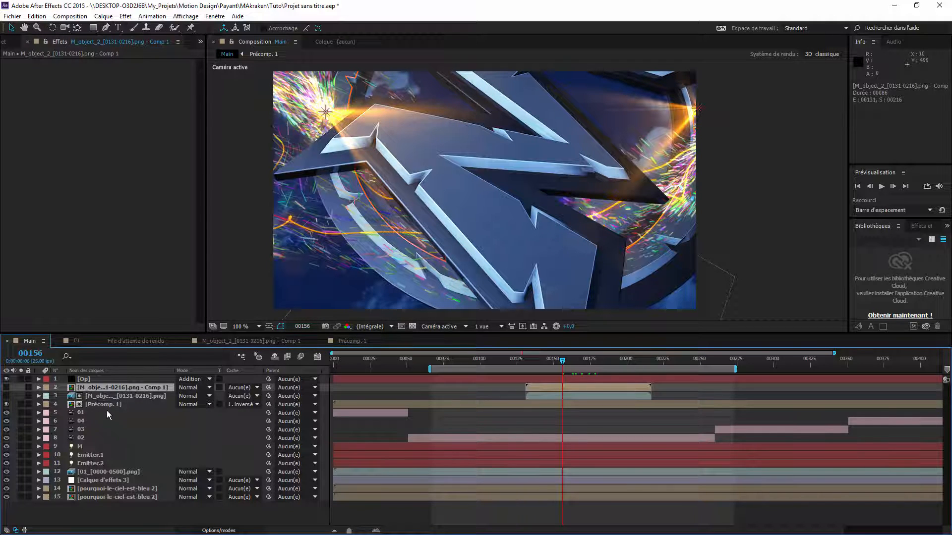
pyautogui.click(90, 405)
pyautogui.click(218, 530)
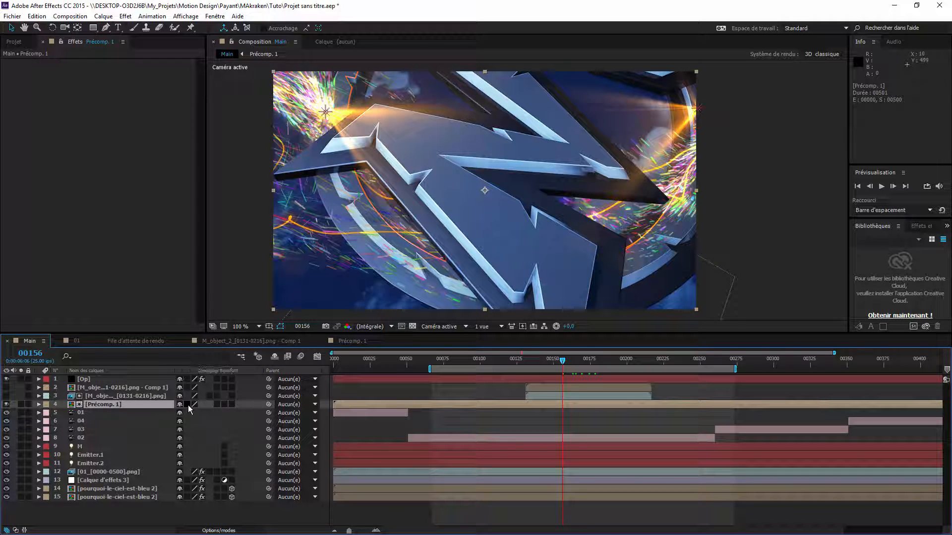
pyautogui.click(211, 531)
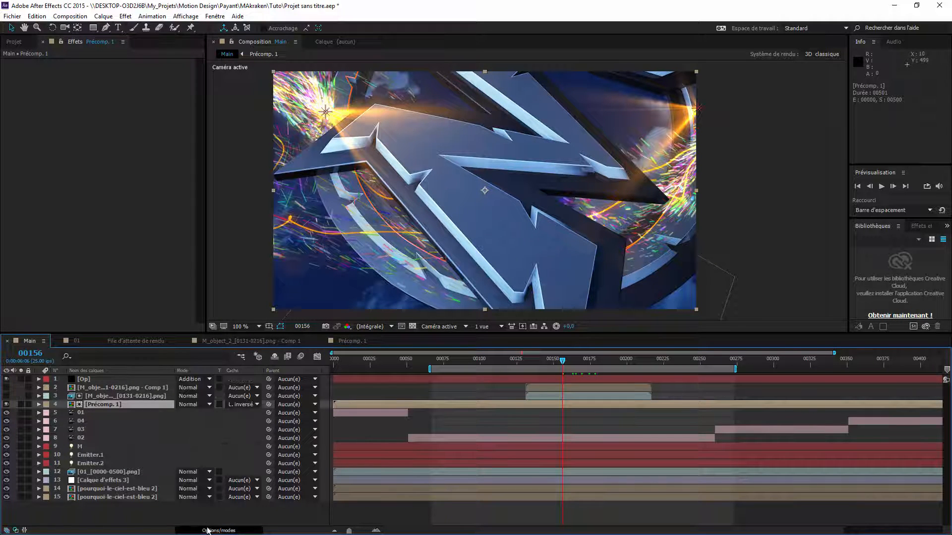
pyautogui.click(198, 403)
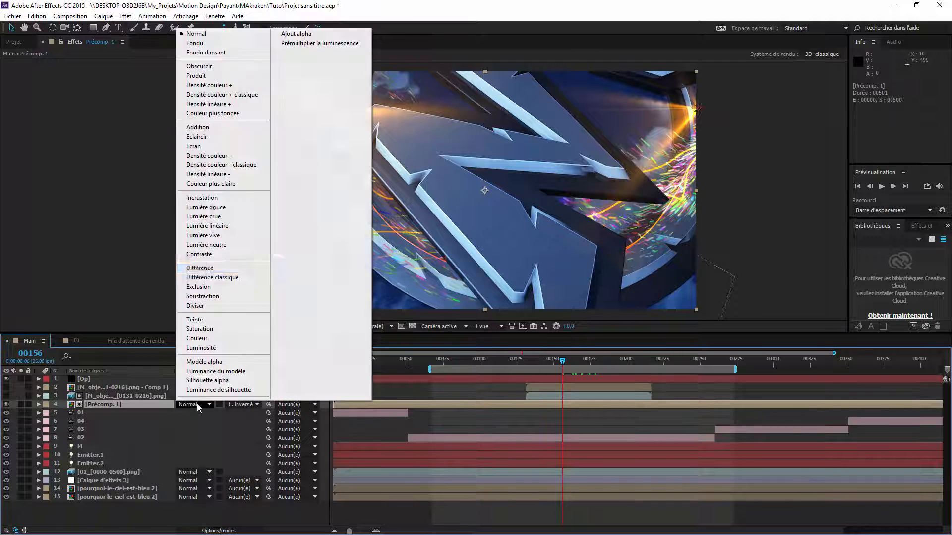
pyautogui.click(210, 129)
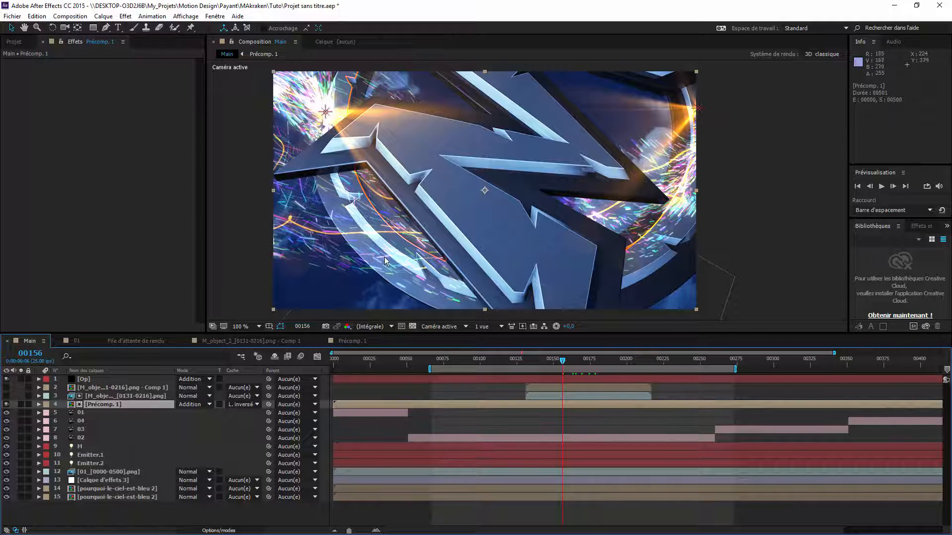
# Try the Ecran blending mode on Précomp. 1 and return it to Addition.
pyautogui.click(192, 405)
pyautogui.click(202, 145)
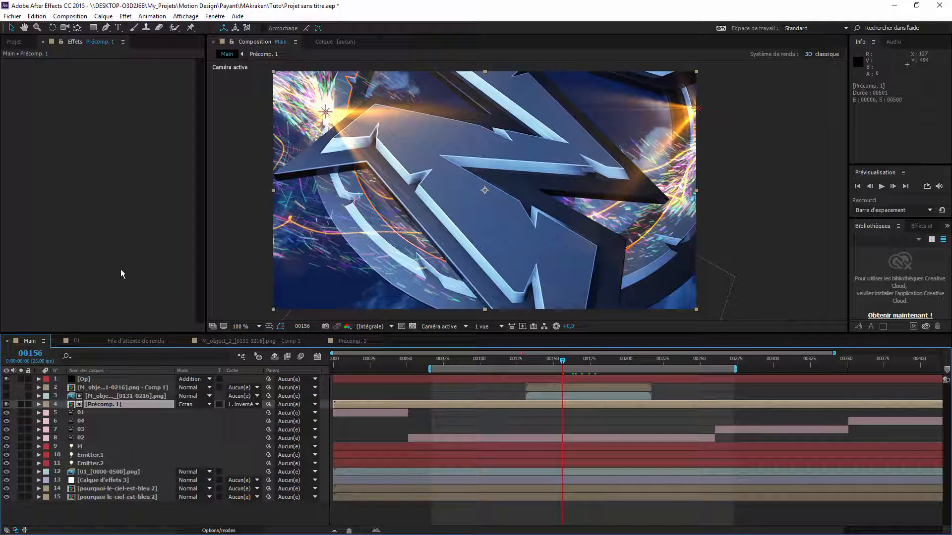
pyautogui.click(194, 404)
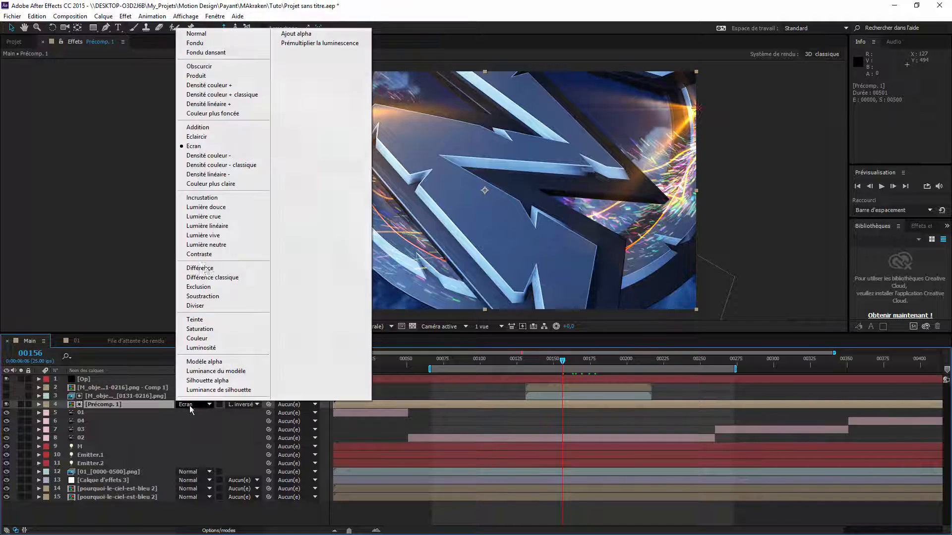
pyautogui.click(218, 130)
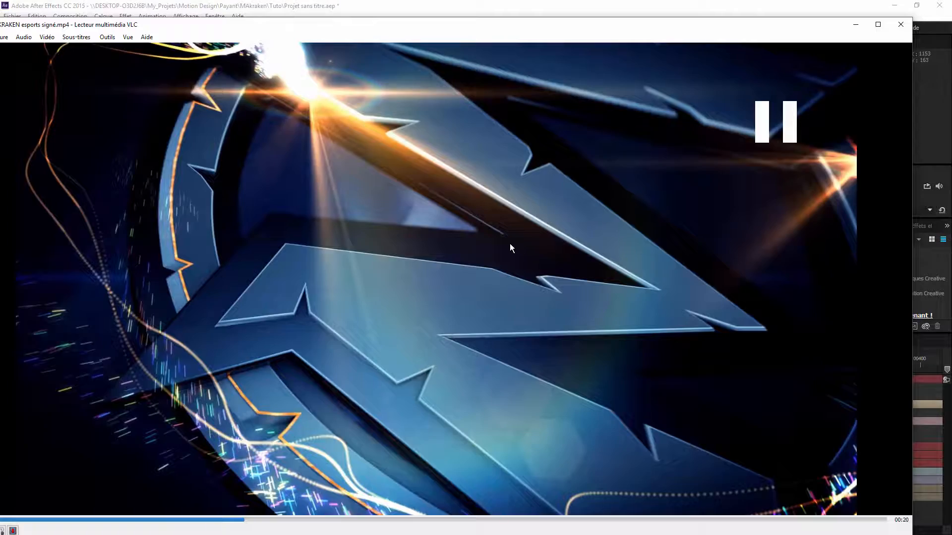
# Play part of the reference video in VLC to examine its particles and light trails, and return to After Effects.
pyautogui.press('space')
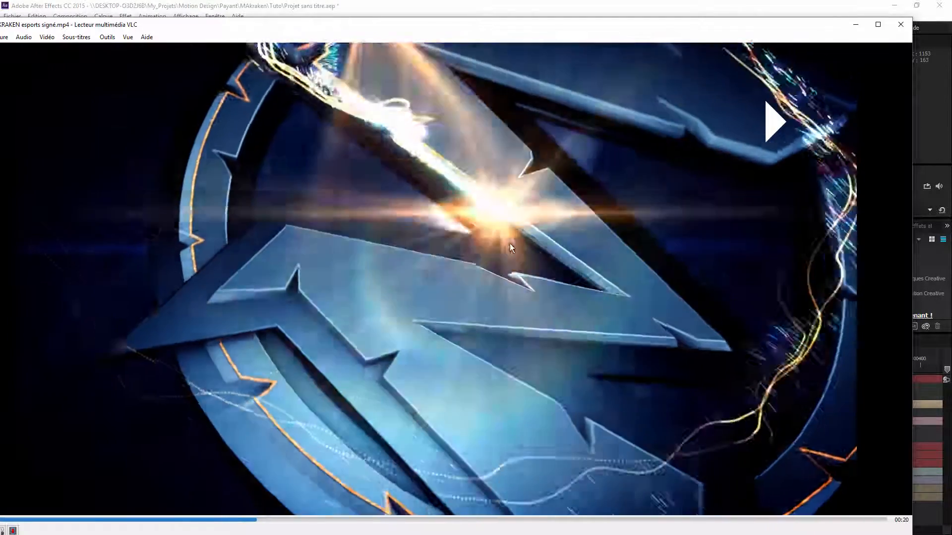
pyautogui.press('space')
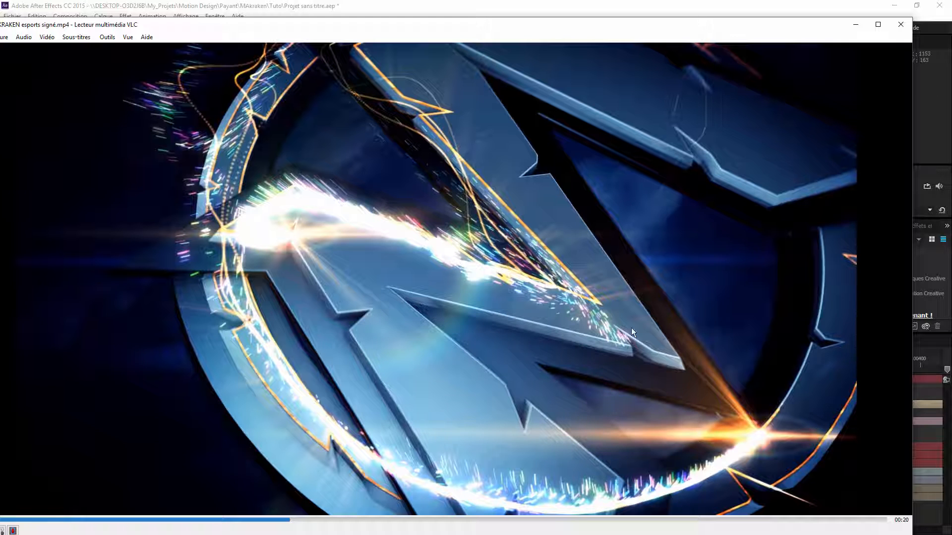
pyautogui.click(854, 26)
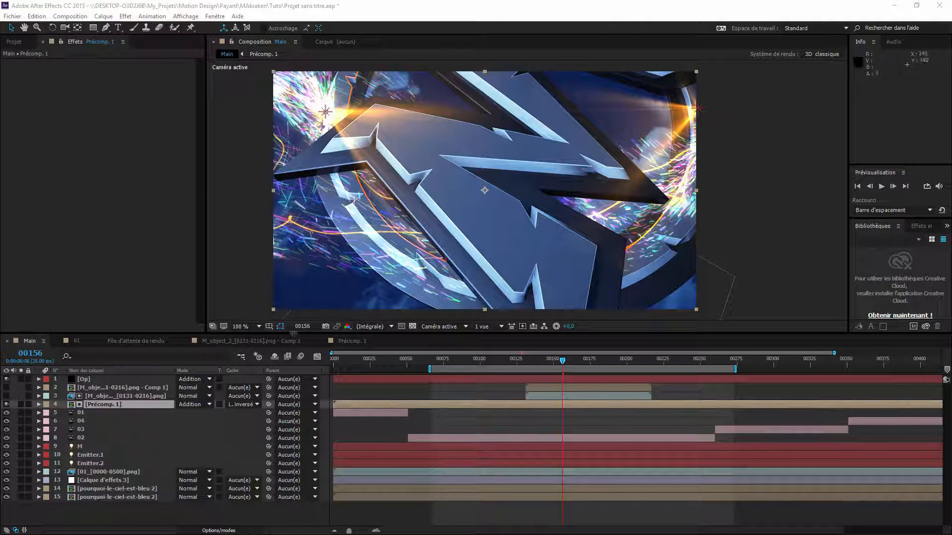
# Open Précomp. 1 and set the Particular Velocity of the Par layer 5 to 10.
pyautogui.doubleClick(105, 404)
pyautogui.click(95, 421)
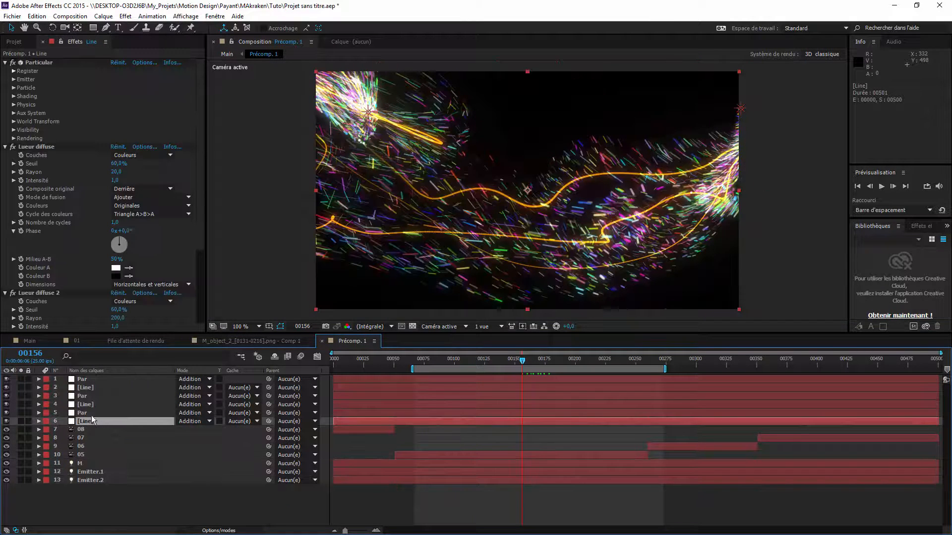
pyautogui.click(91, 415)
pyautogui.click(116, 172)
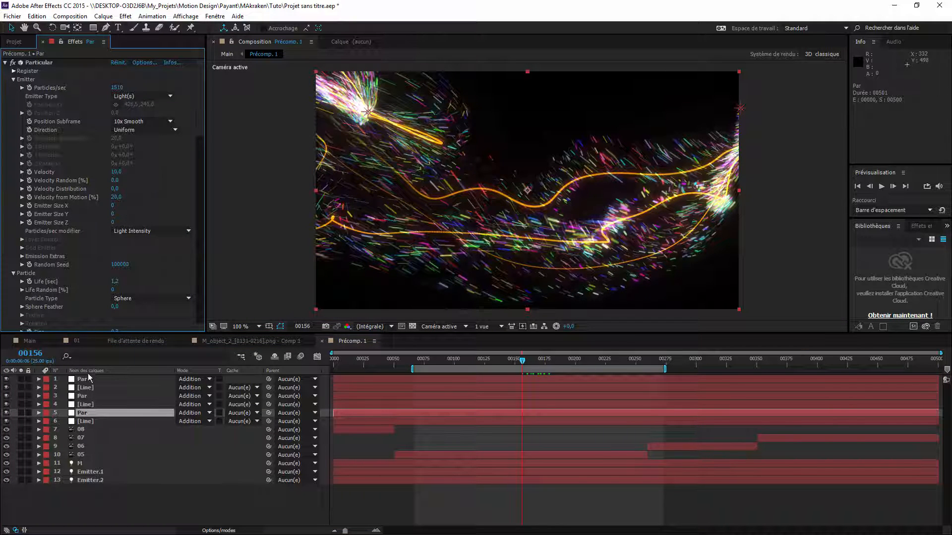
# Try a Particular Velocity of 10 on the Par layer 3 and settle on 15.
pyautogui.click(93, 405)
pyautogui.click(86, 397)
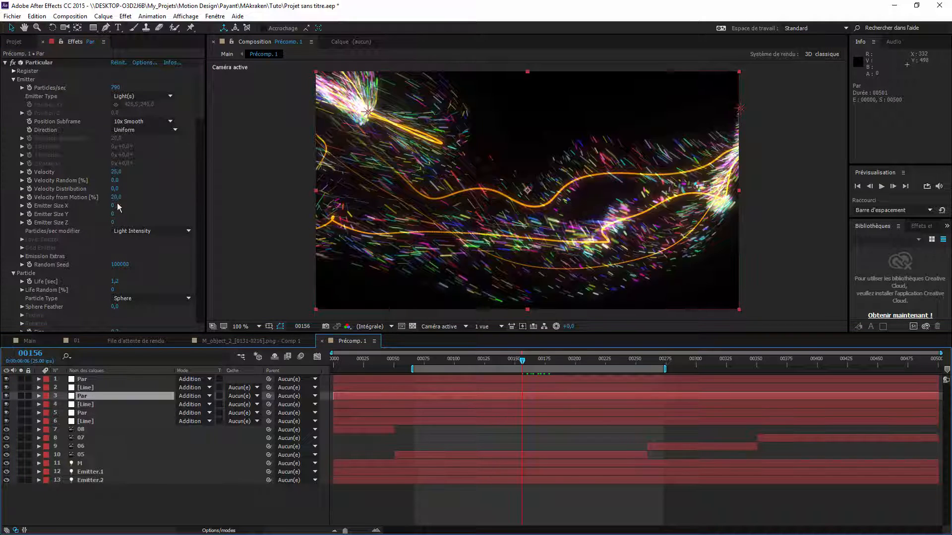
pyautogui.click(116, 174)
pyautogui.write('10')
pyautogui.press('Return')
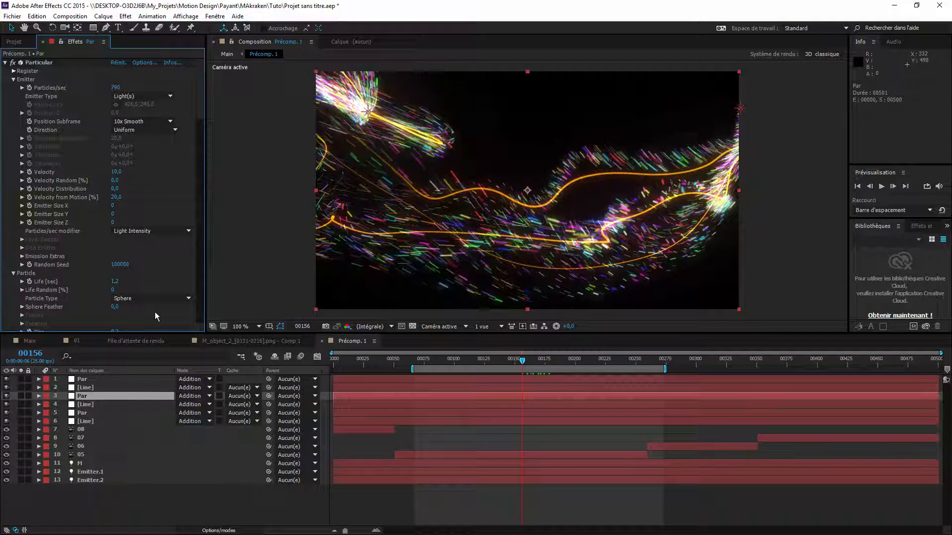
pyautogui.click(115, 172)
pyautogui.press('Return')
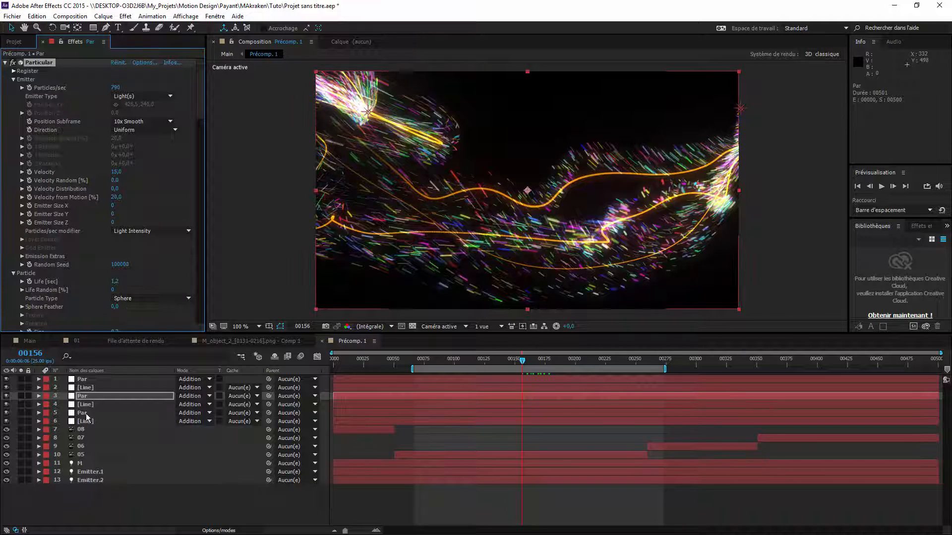
# Set the Particular Velocity of the Par layer 1 to 15.
pyautogui.click(82, 380)
pyautogui.click(117, 172)
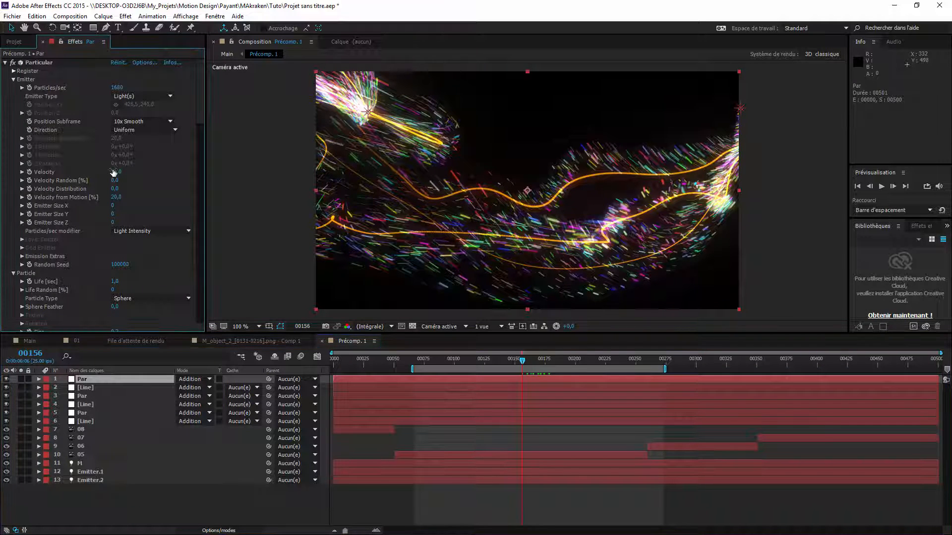
pyautogui.write('15')
pyautogui.press('Return')
pyautogui.scroll(-5, 149, 188)
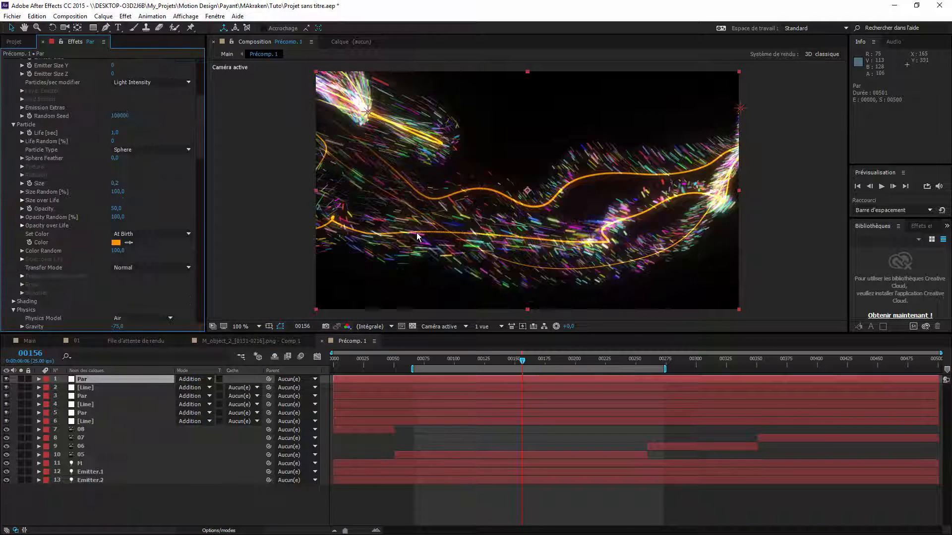
# Solo the three Line layers one at a time to compare their trails, leaving layer 4 soloed.
pyautogui.click(23, 388)
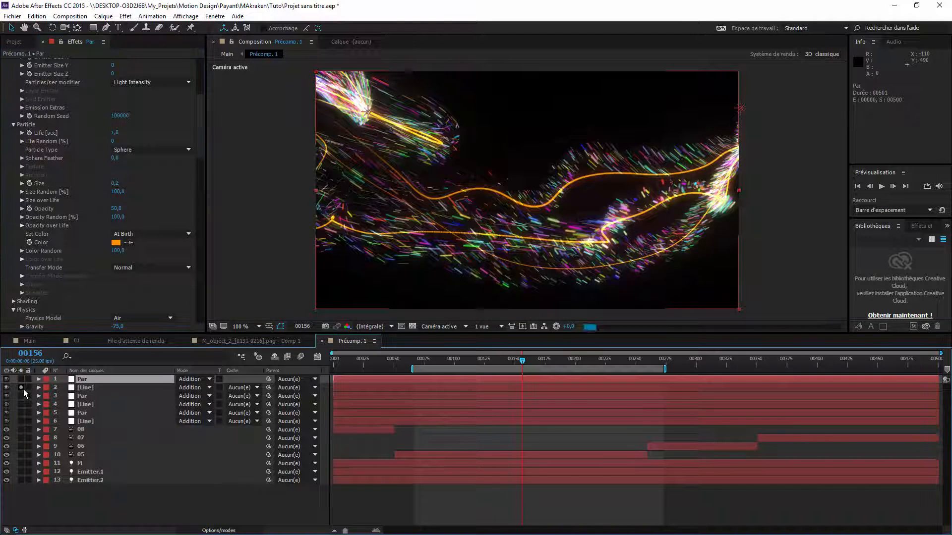
pyautogui.click(23, 388)
pyautogui.click(21, 422)
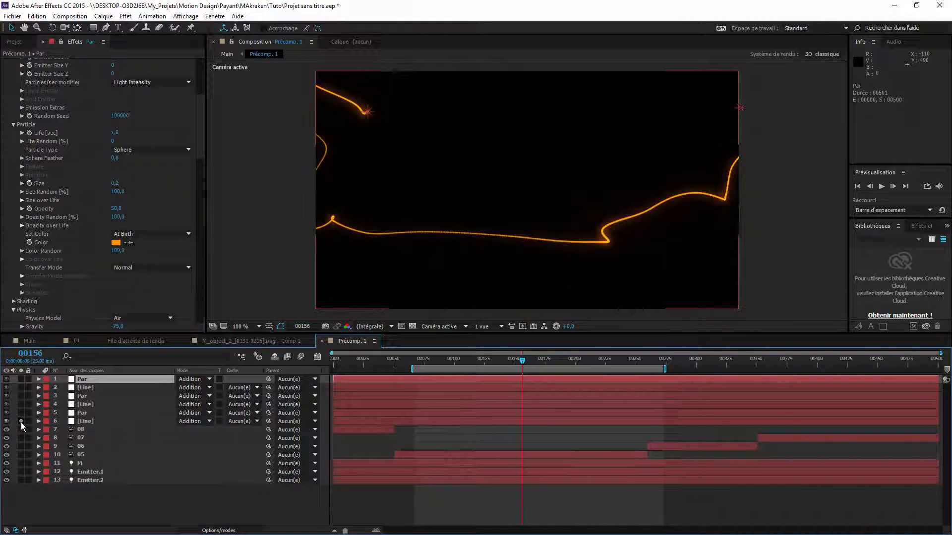
pyautogui.click(21, 422)
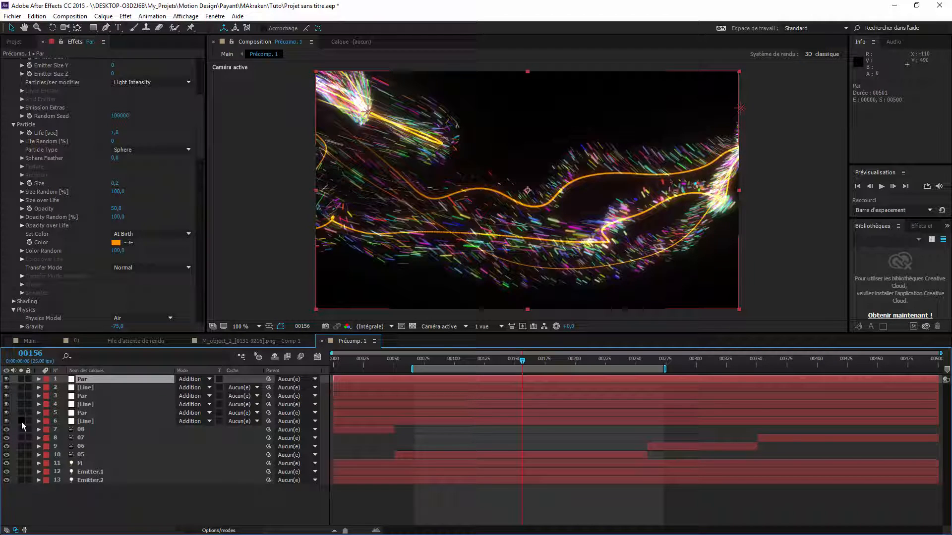
pyautogui.click(21, 389)
pyautogui.click(21, 422)
pyautogui.click(22, 405)
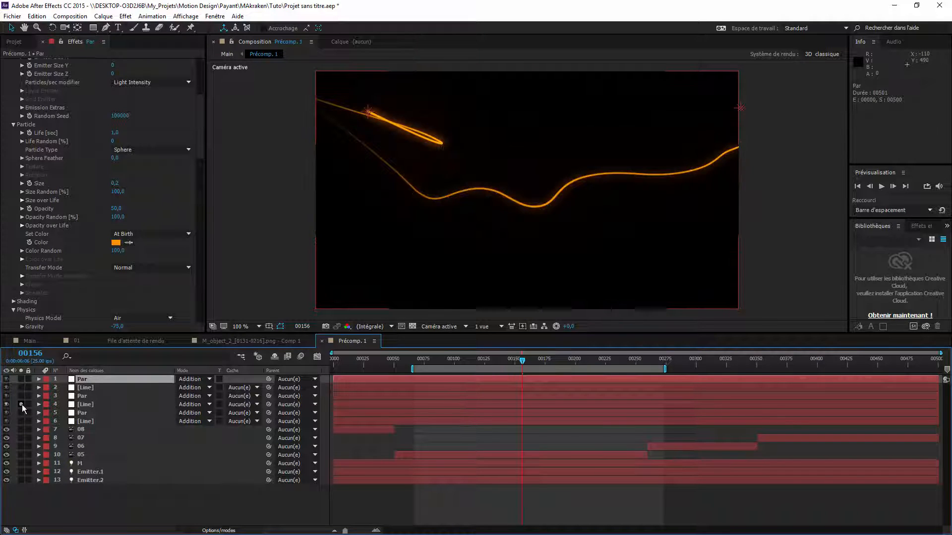
# Try a Particular Size of 0.2 on the Line layer 4, turn off its solo and set the Size to 0.3.
pyautogui.click(99, 404)
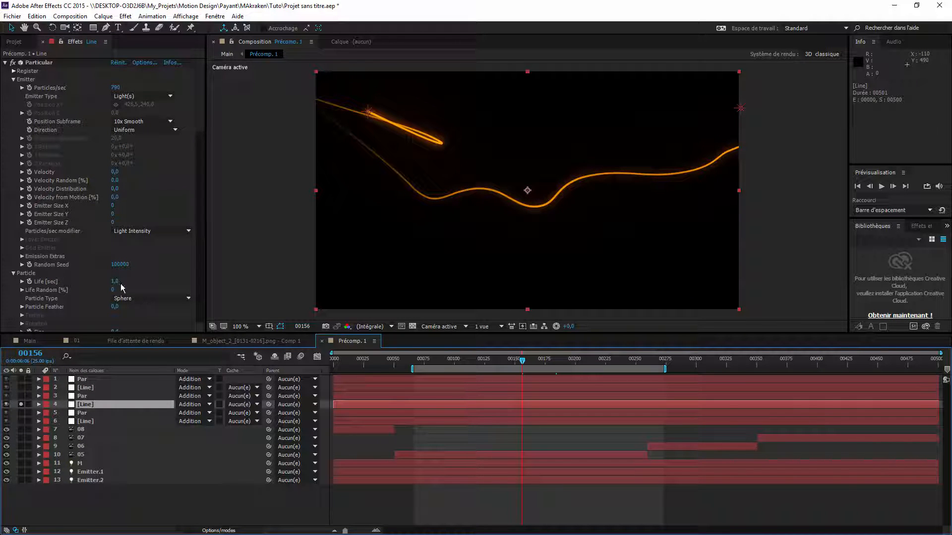
pyautogui.scroll(-2, 123, 298)
pyautogui.click(119, 295)
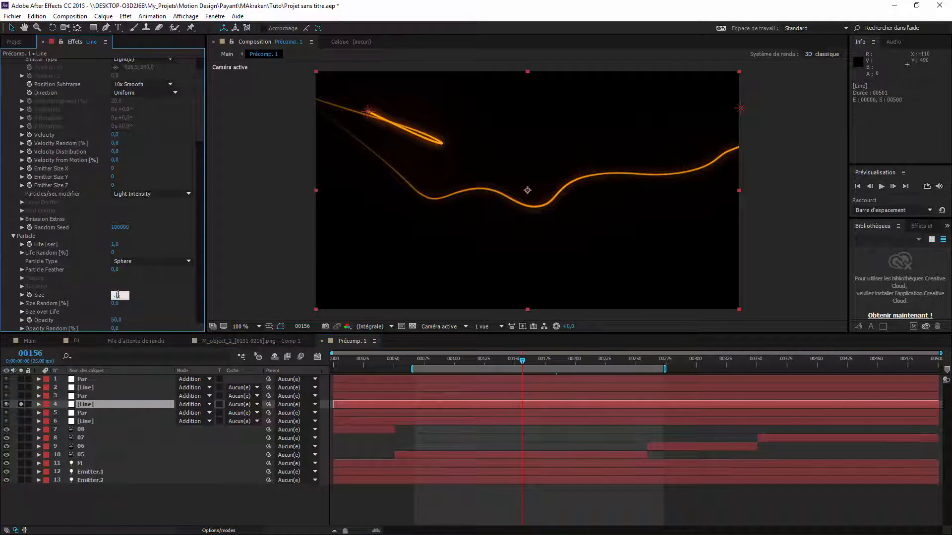
pyautogui.write('.2')
pyautogui.press('Return')
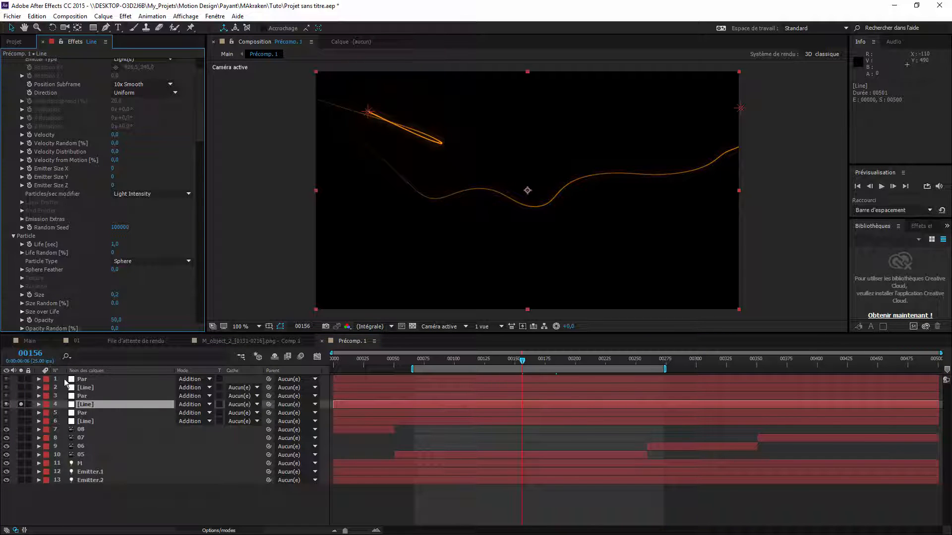
pyautogui.click(22, 404)
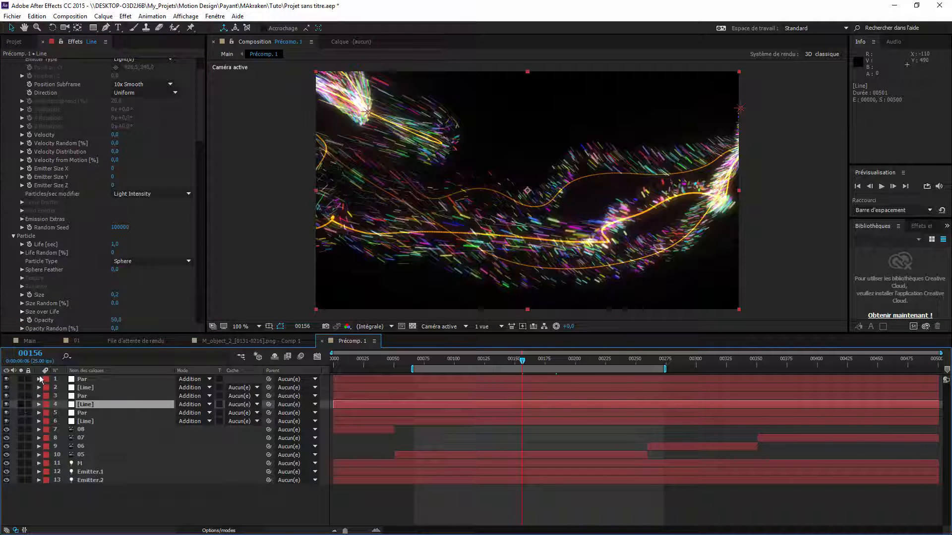
pyautogui.click(115, 294)
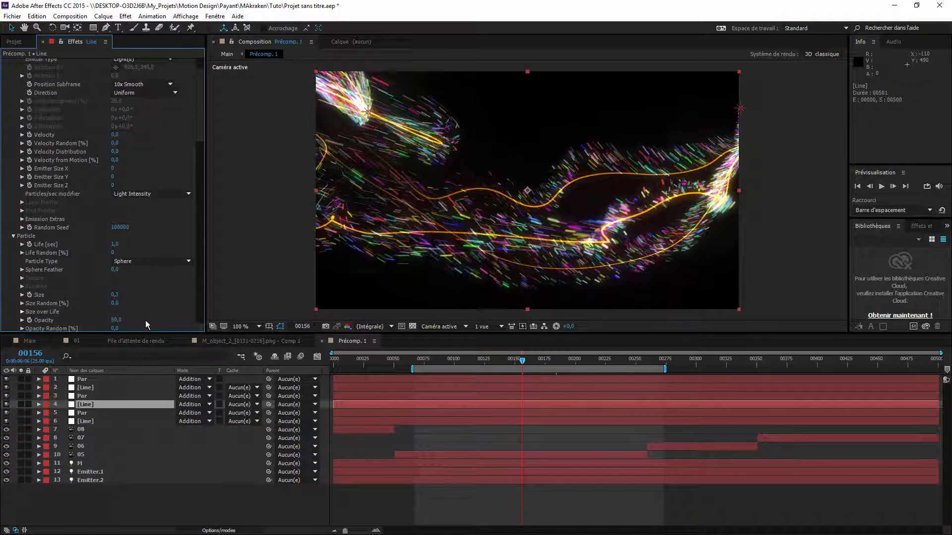
# Duplicate the Line layer 4 and set the duplicate's Turbulence Field Affect Position to 158.
pyautogui.hotkey('ctrl', 'd')
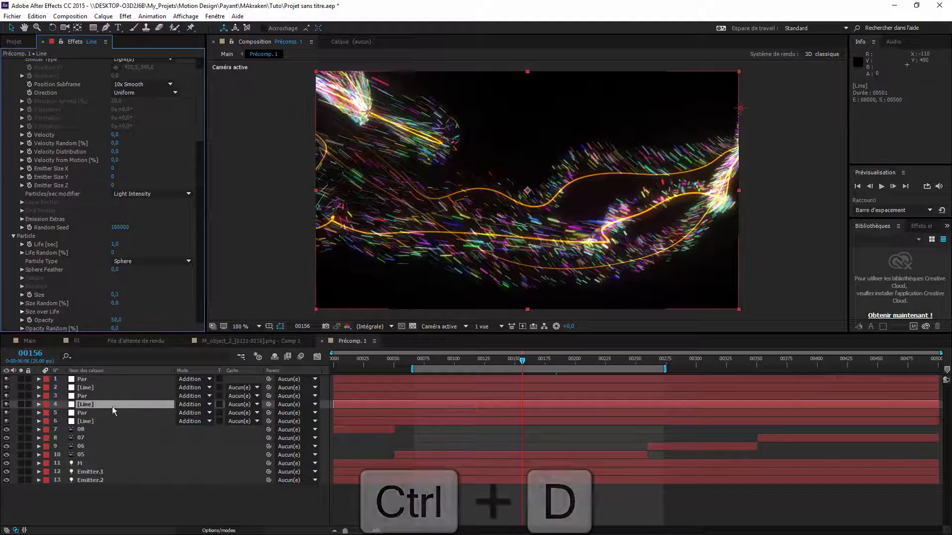
pyautogui.click(102, 405)
pyautogui.hotkey('ctrl', 'd')
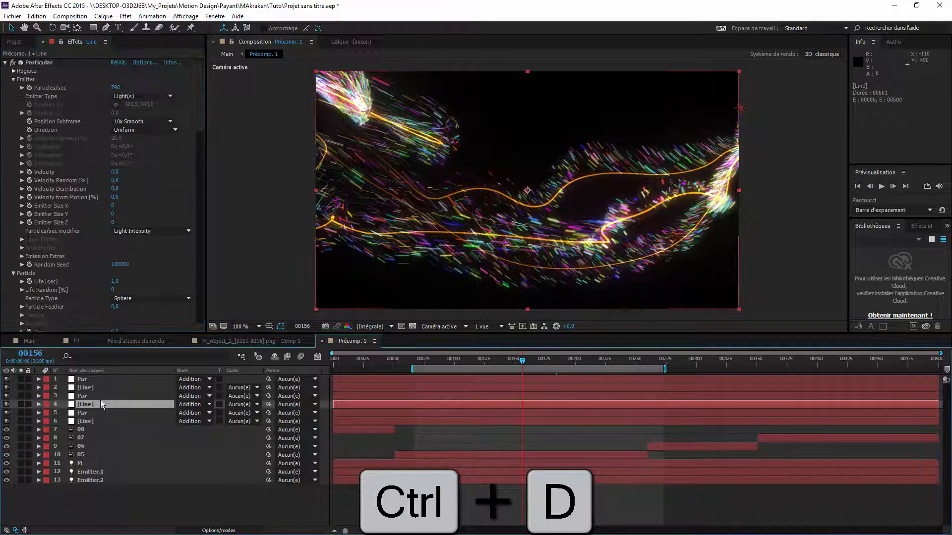
pyautogui.scroll(-10, 121, 252)
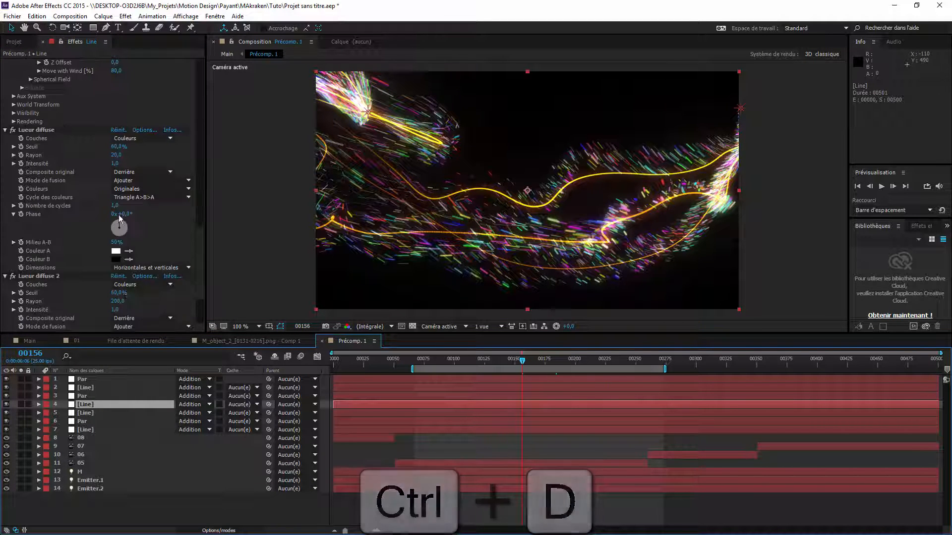
pyautogui.scroll(3, 121, 247)
pyautogui.moveTo(118, 230); pyautogui.dragTo(130, 228)
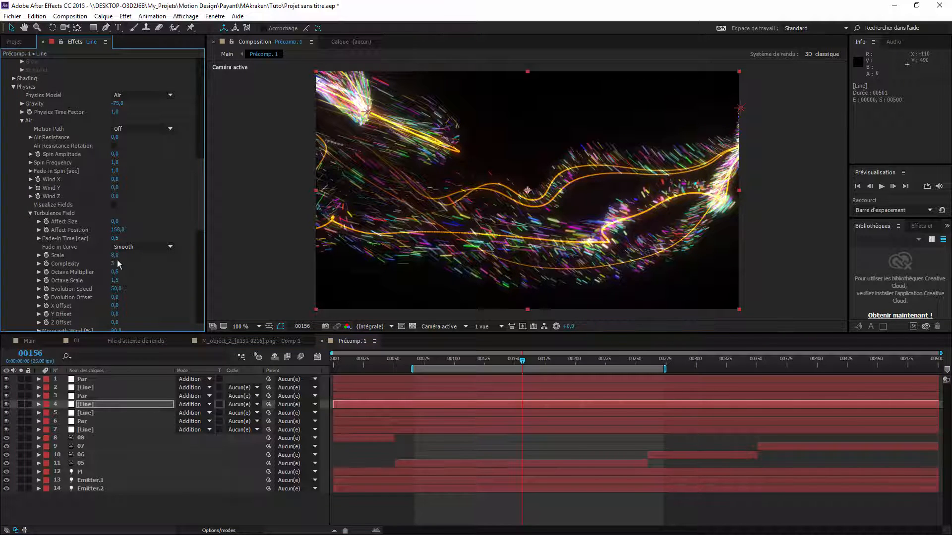
# Try a particle Life of 0.5 seconds on the duplicated Line layer and settle on 0.7.
pyautogui.scroll(6, 135, 224)
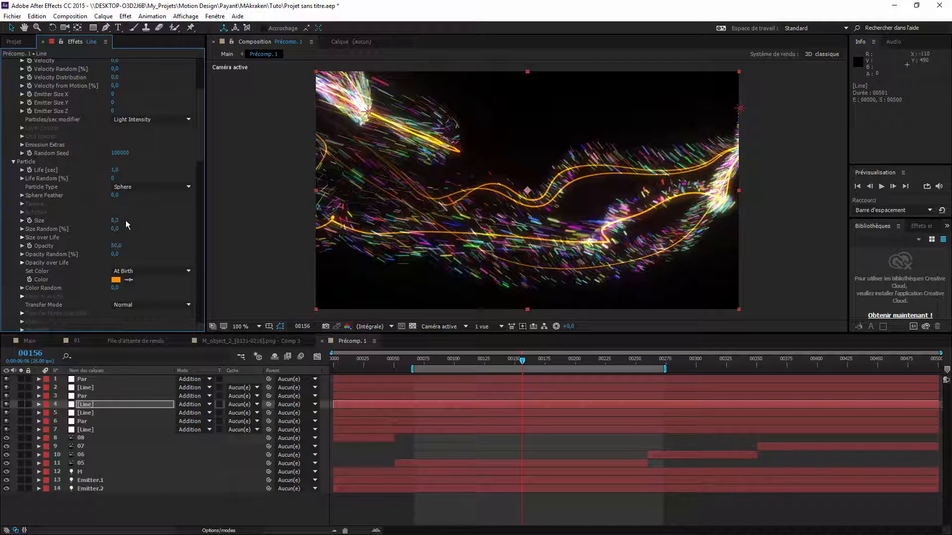
pyautogui.click(115, 169)
pyautogui.write(',5')
pyautogui.press('Return')
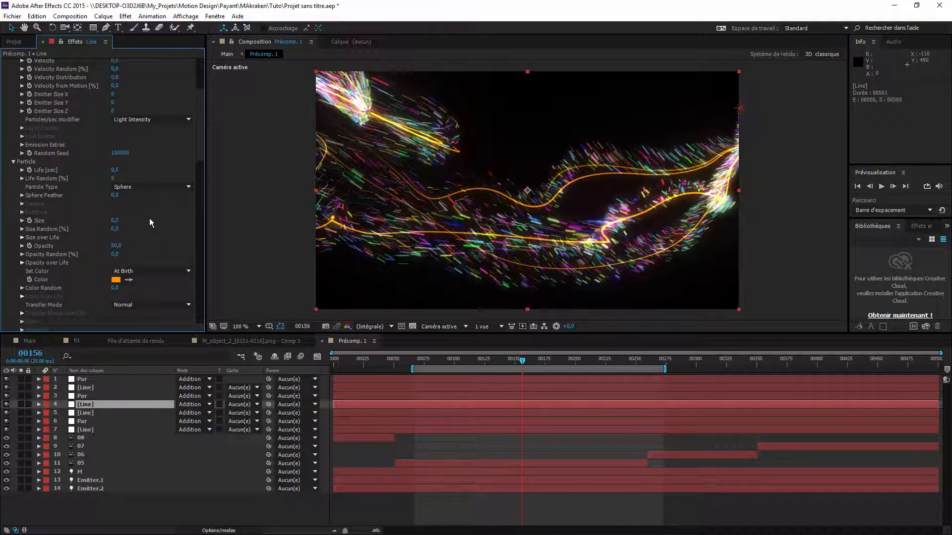
pyautogui.click(114, 170)
pyautogui.write('.7')
pyautogui.press('Return')
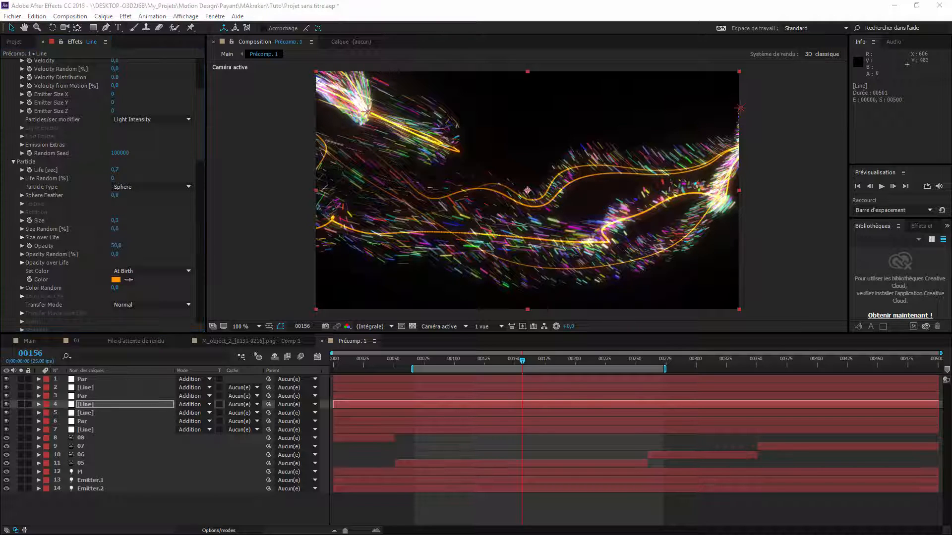
# Switch to the reference video in VLC, play it from 00:06 to 00:10 and return to After Effects.
pyautogui.hotkey('alt', 'Tab')
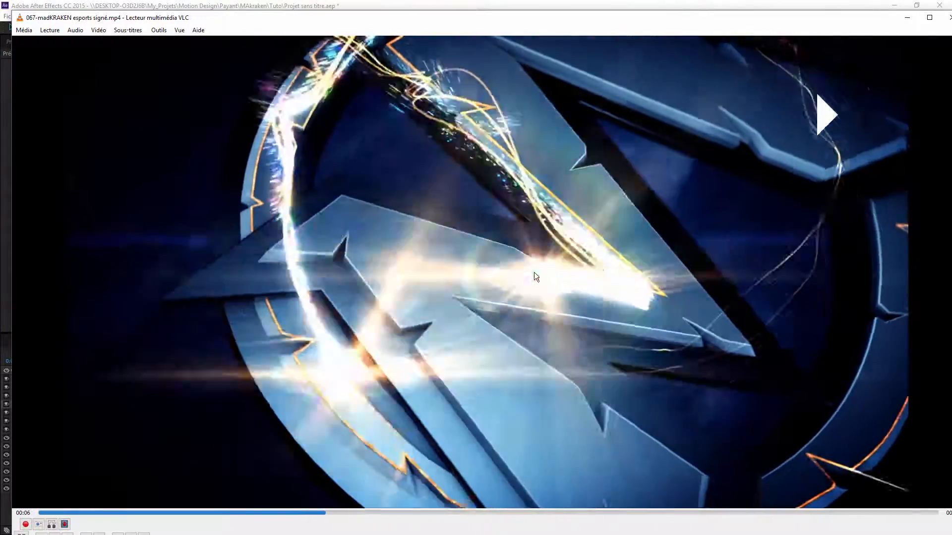
pyautogui.press('space')
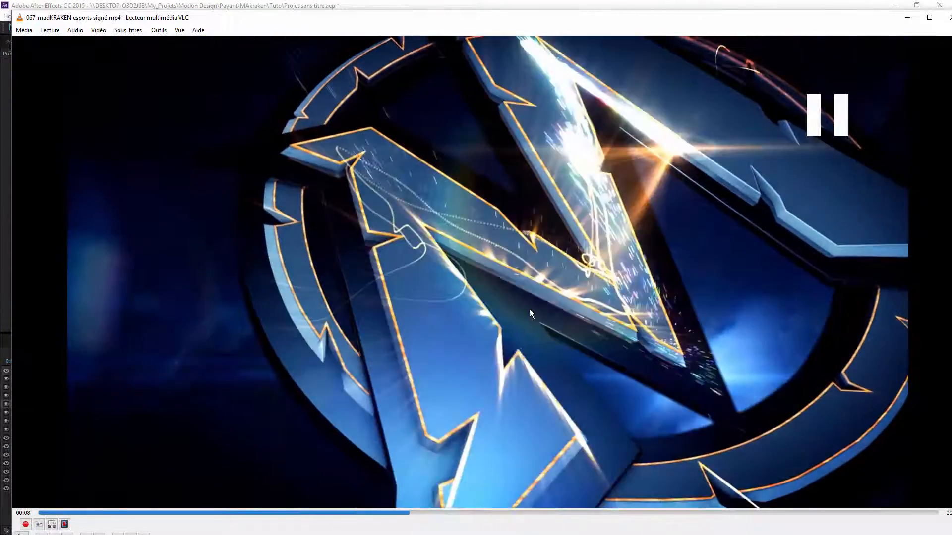
pyautogui.press('space')
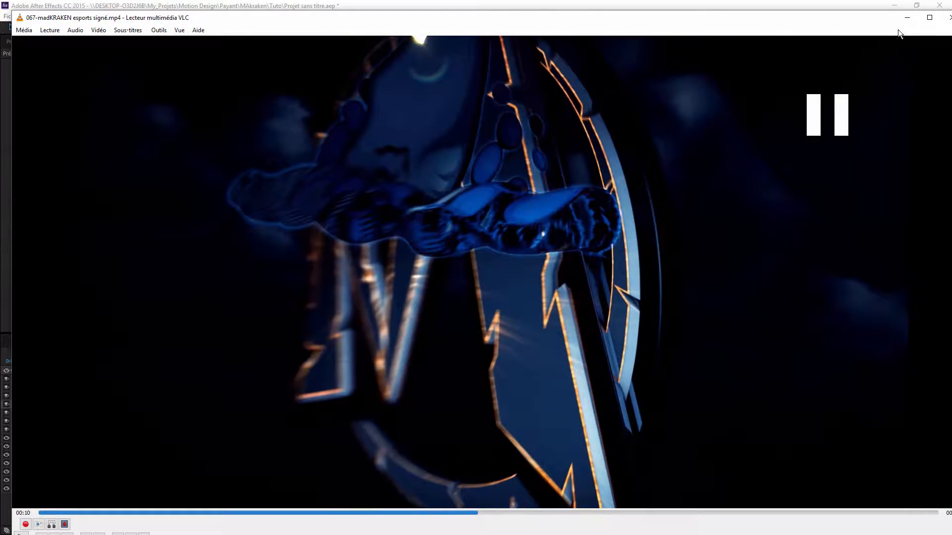
pyautogui.click(907, 18)
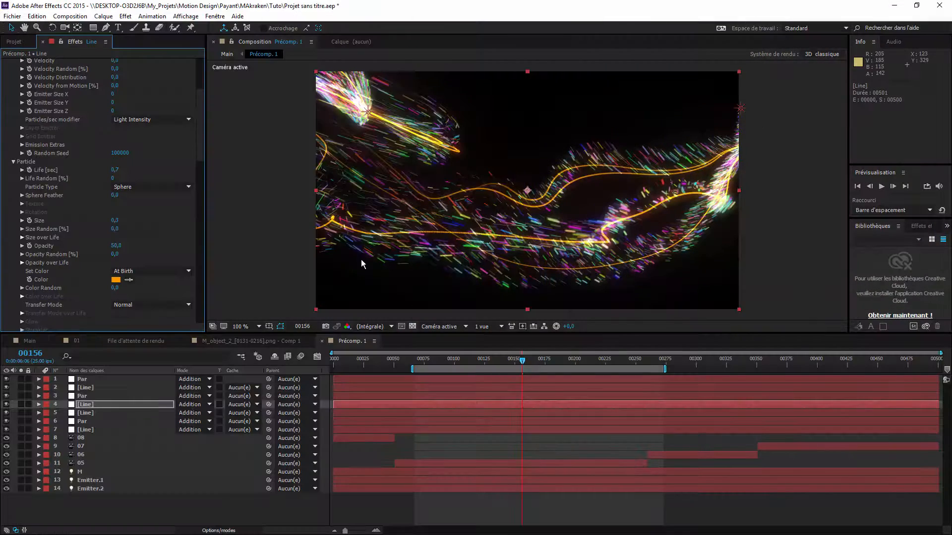
# Solo the Line layer 7, inspect the Particular Physics settings of Line layers 7 and 4, and turn the solo off.
pyautogui.click(85, 430)
pyautogui.scroll(-3, 82, 246)
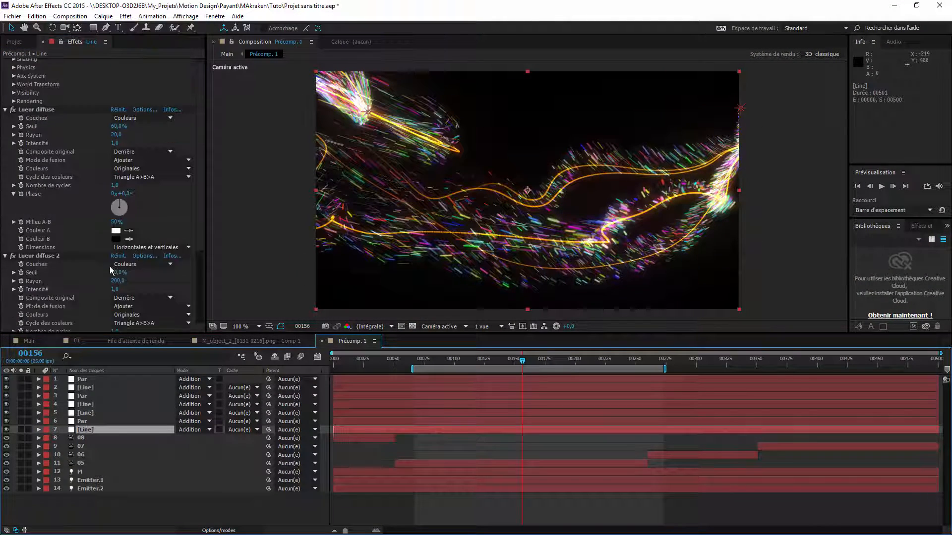
pyautogui.click(21, 430)
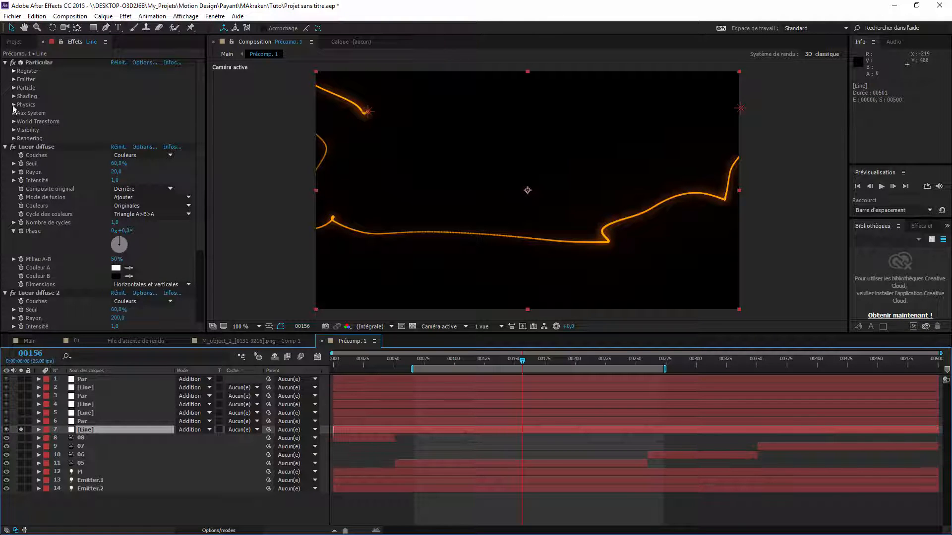
pyautogui.click(14, 104)
pyautogui.click(86, 405)
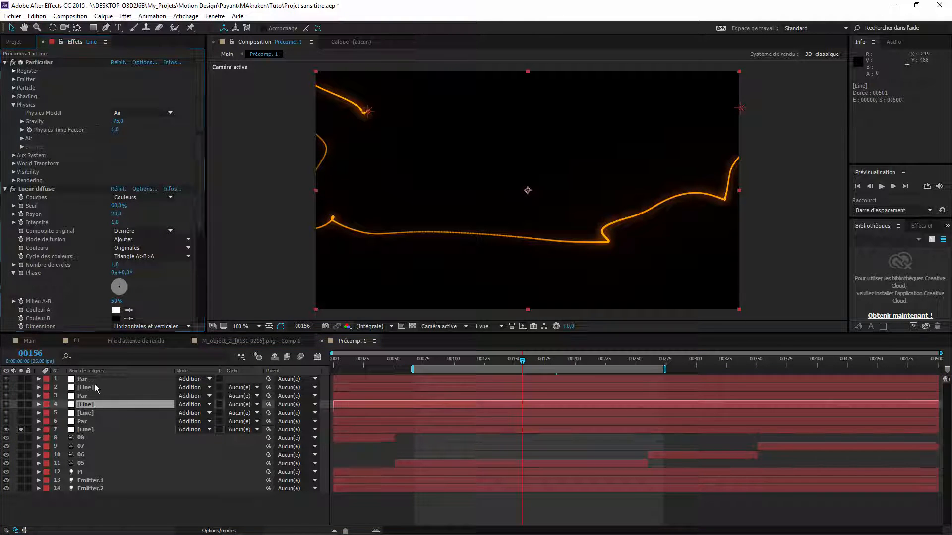
pyautogui.scroll(-4, 92, 290)
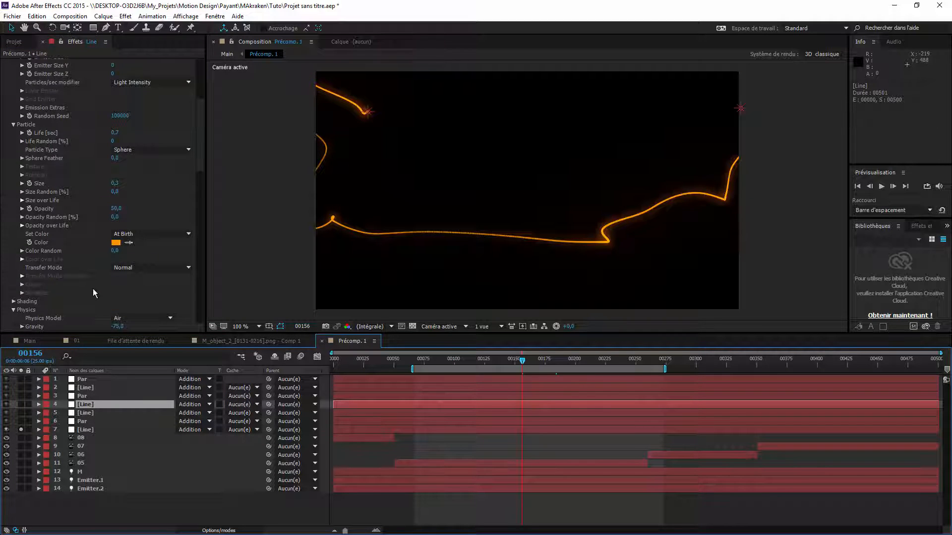
pyautogui.scroll(-4, 93, 288)
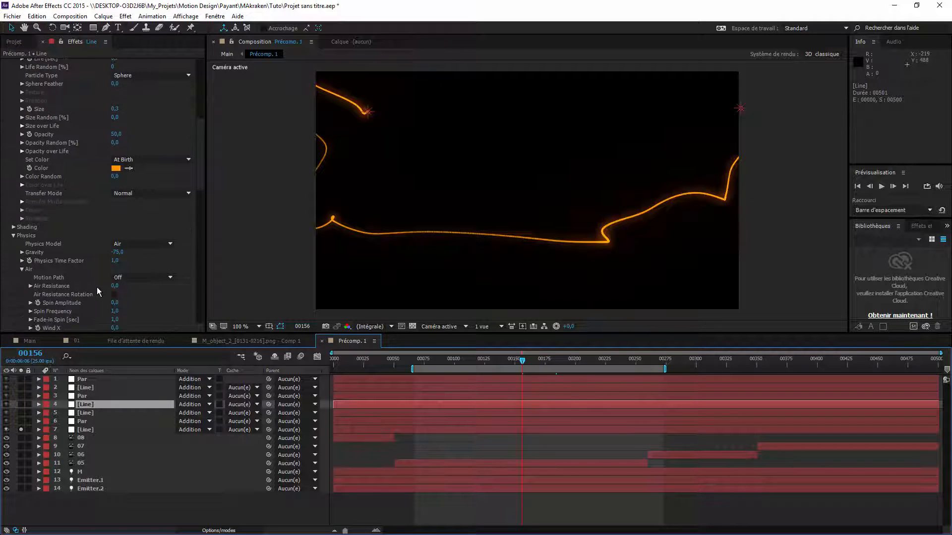
pyautogui.click(21, 429)
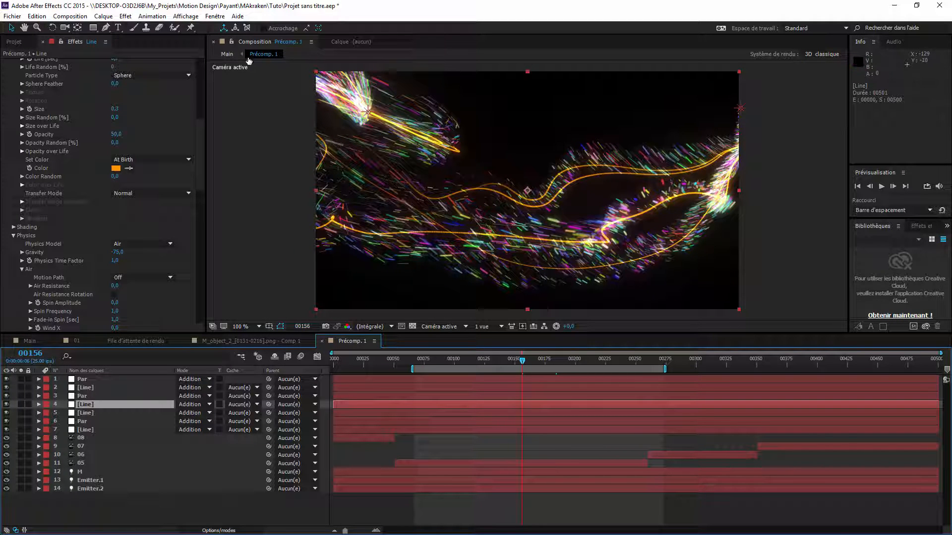
# Return to the Main composition and check the particles over the logo at frames 181 and 202.
pyautogui.click(227, 53)
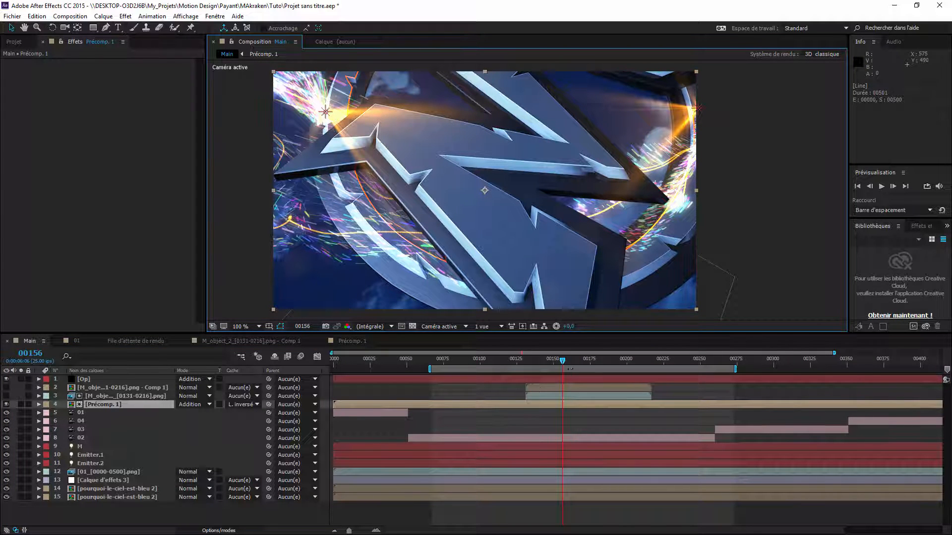
pyautogui.click(599, 366)
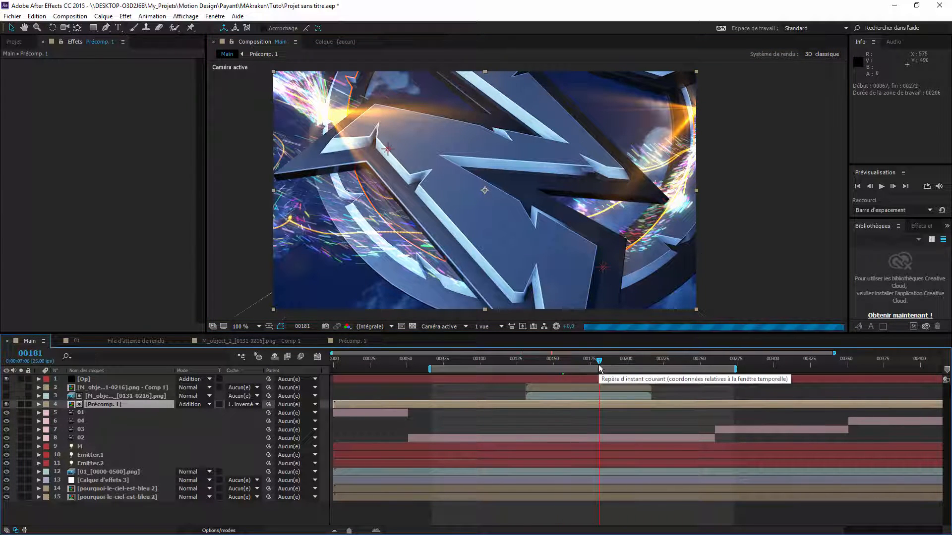
pyautogui.moveTo(614, 368); pyautogui.dragTo(615, 367)
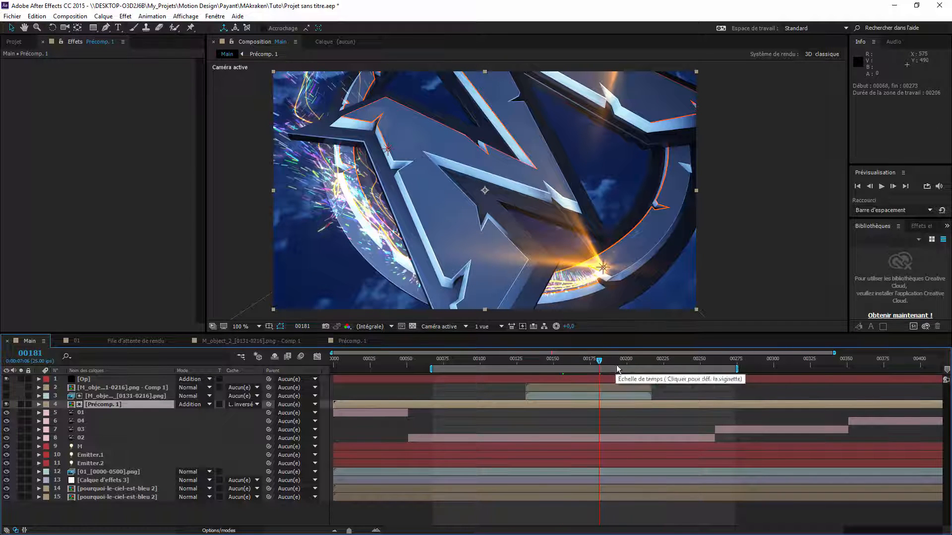
pyautogui.click(630, 361)
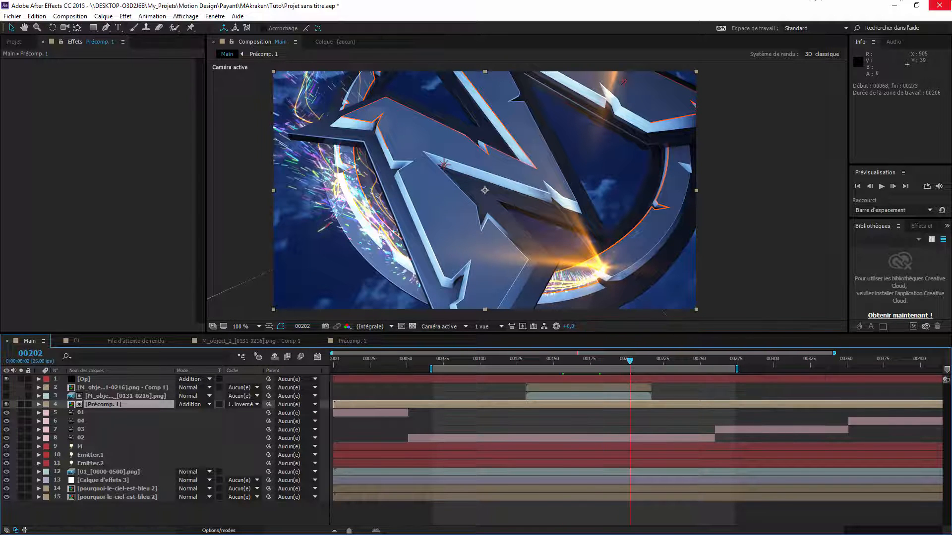
# Switch to the reference video in VLC, skip through it to the final logo shot and close the player.
pyautogui.hotkey('alt', 'Tab')
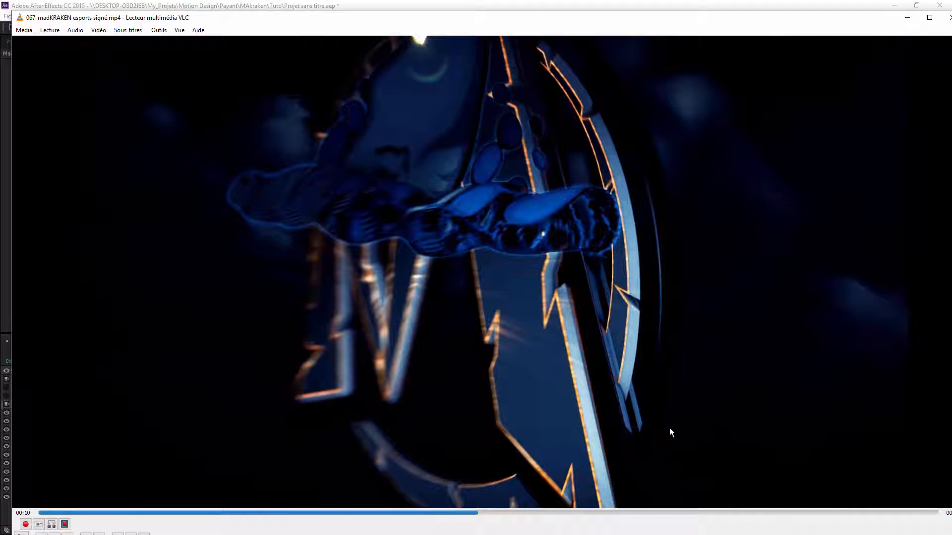
pyautogui.click(521, 511)
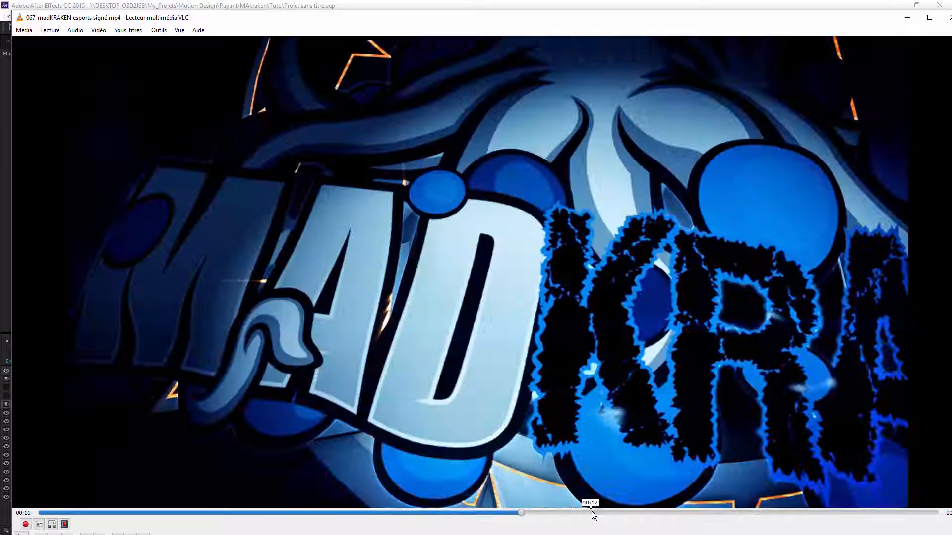
pyautogui.click(594, 512)
pyautogui.click(649, 513)
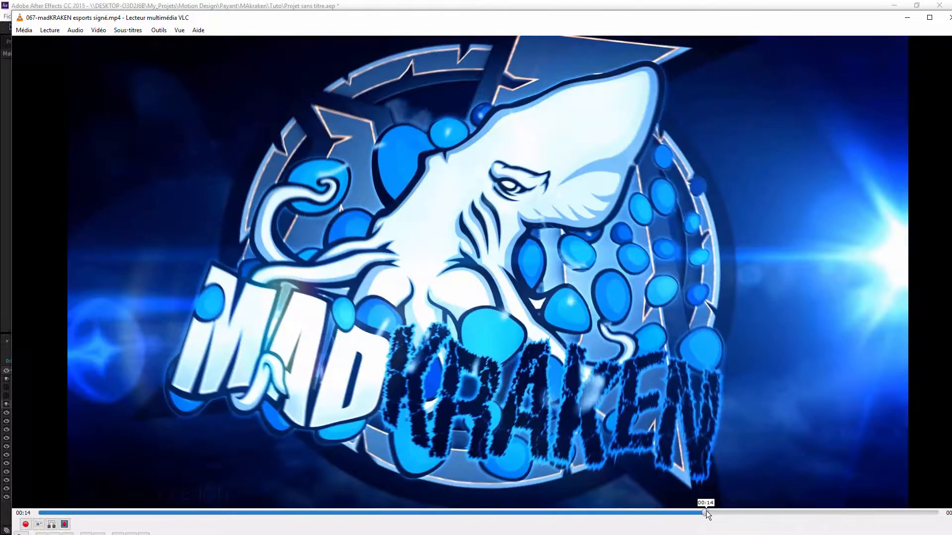
pyautogui.click(705, 511)
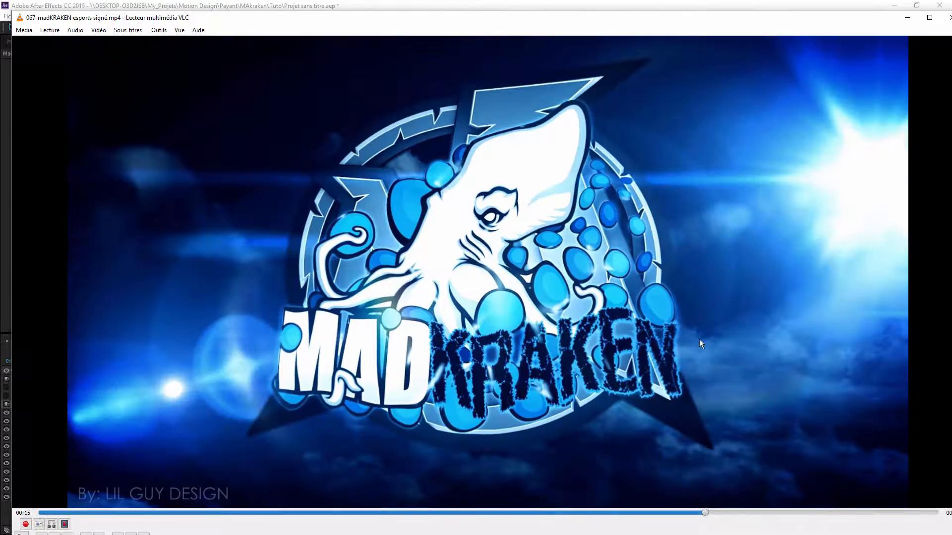
pyautogui.click(948, 17)
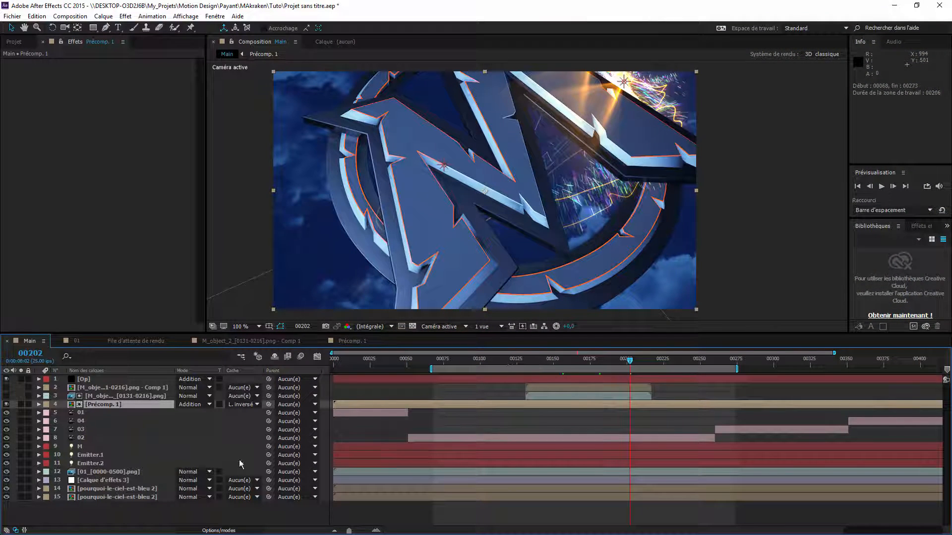
# Compare the sky background with its tiling effects off and on, and with the adjustment layer Calque d'effets 3 hidden and shown.
pyautogui.click(133, 481)
pyautogui.click(107, 489)
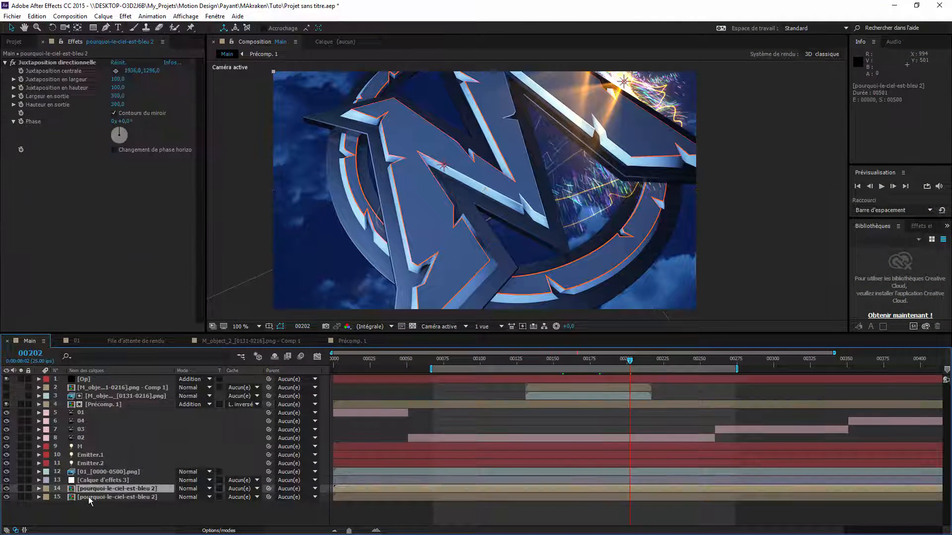
pyautogui.click(218, 529)
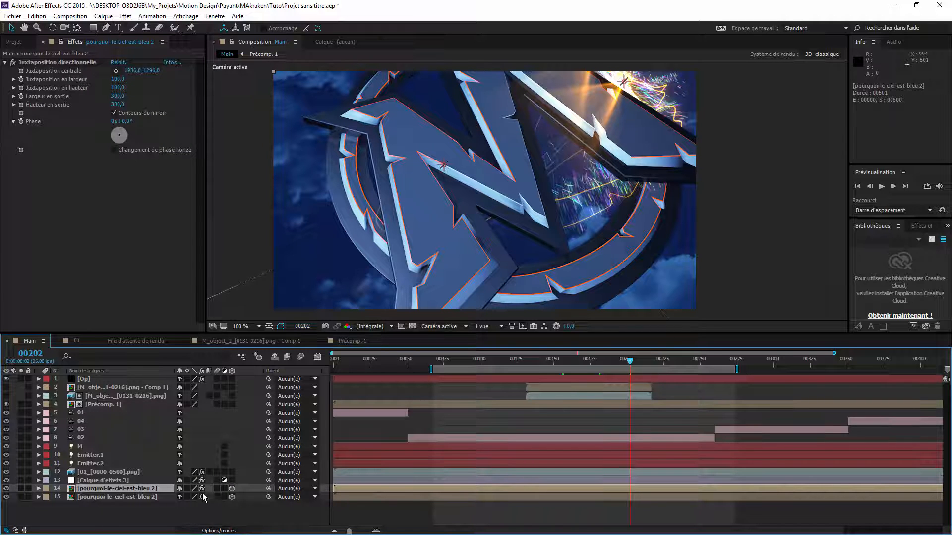
pyautogui.moveTo(201, 497); pyautogui.dragTo(201, 489)
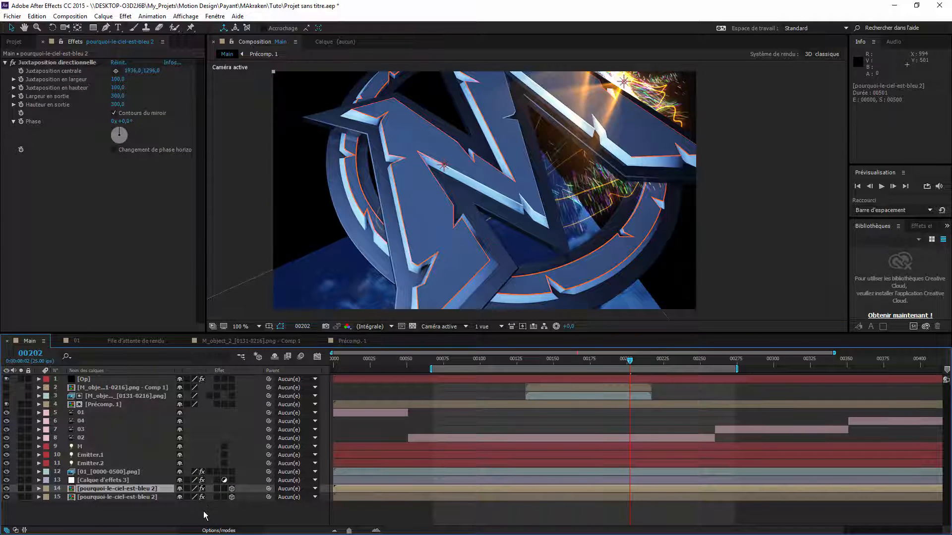
pyautogui.click(123, 480)
pyautogui.click(6, 480)
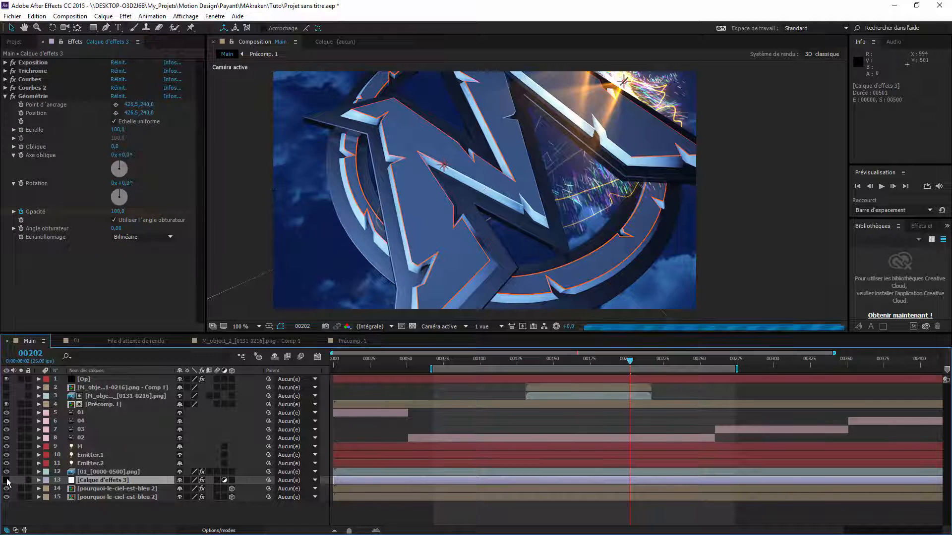
pyautogui.click(6, 480)
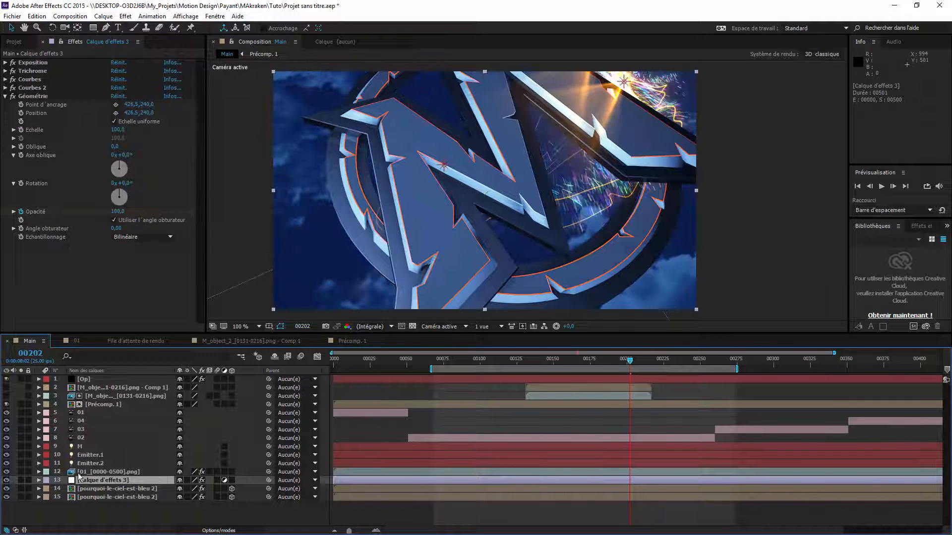
# Duplicate the adjustment layer Calque d'effets 3 and check the background at frames 251, 387 and 398.
pyautogui.hotkey('ctrl', 'd')
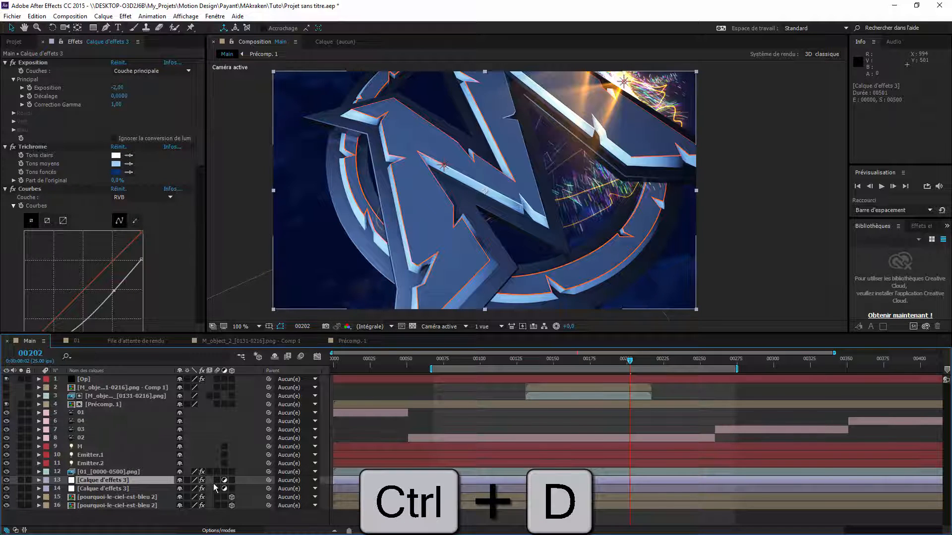
pyautogui.click(702, 359)
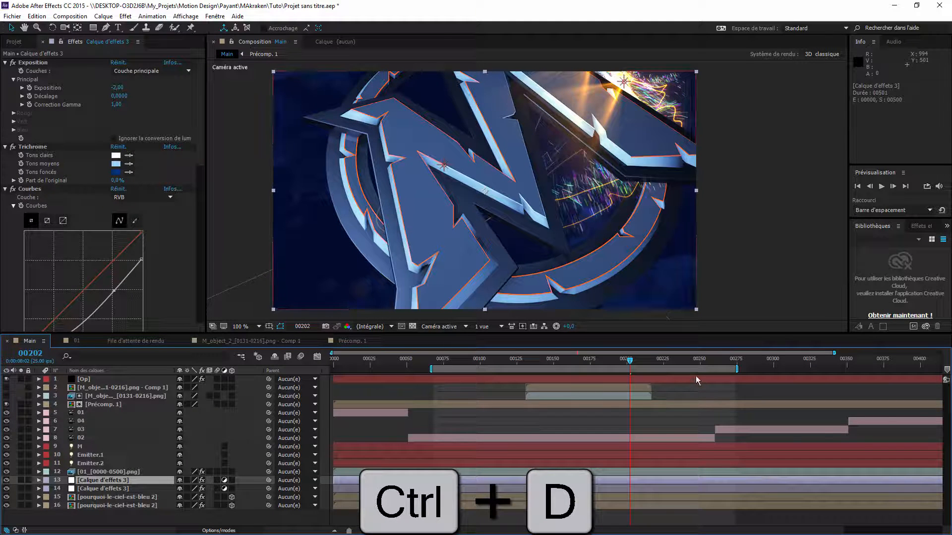
pyautogui.click(823, 361)
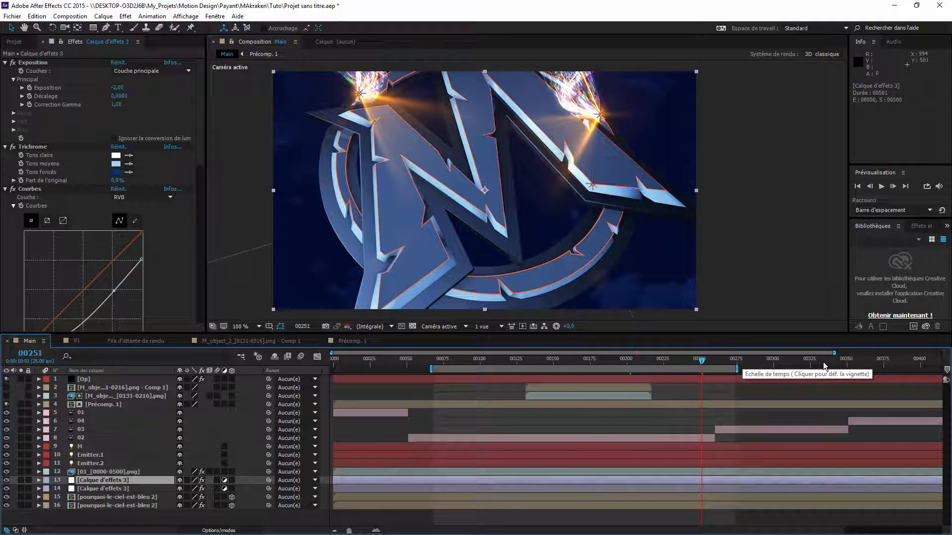
pyautogui.click(900, 361)
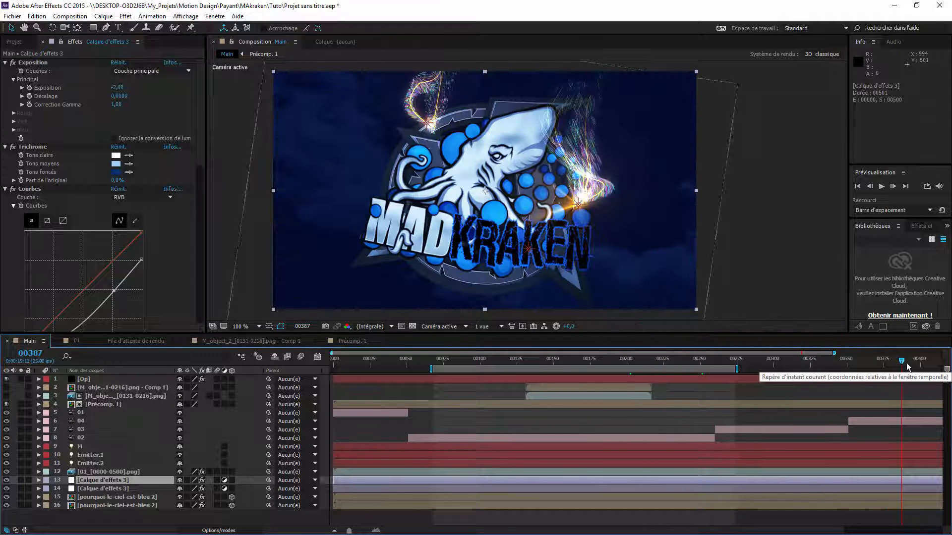
pyautogui.moveTo(907, 367); pyautogui.dragTo(924, 366)
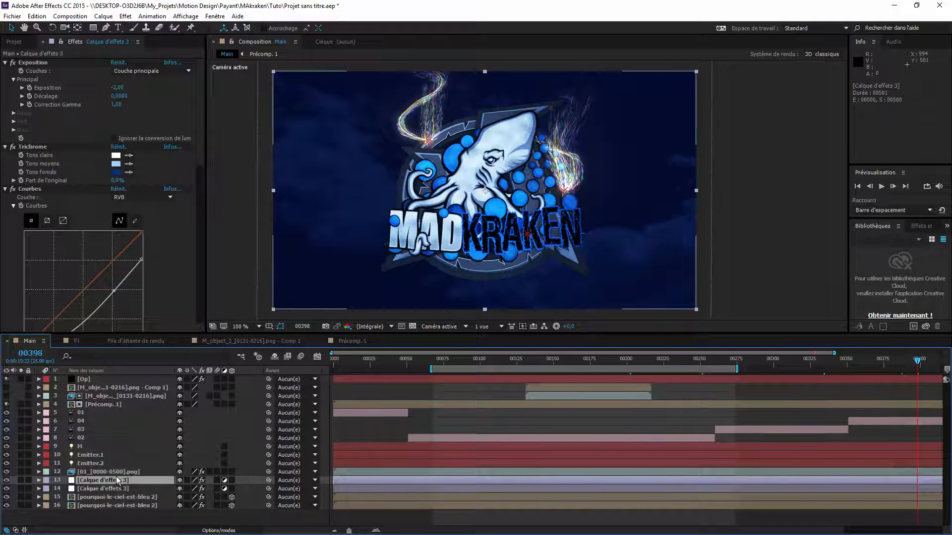
# Set the duplicated adjustment layer's opacity to 50% and compare the background with the layer hidden and shown.
pyautogui.press('t')
pyautogui.click(180, 488)
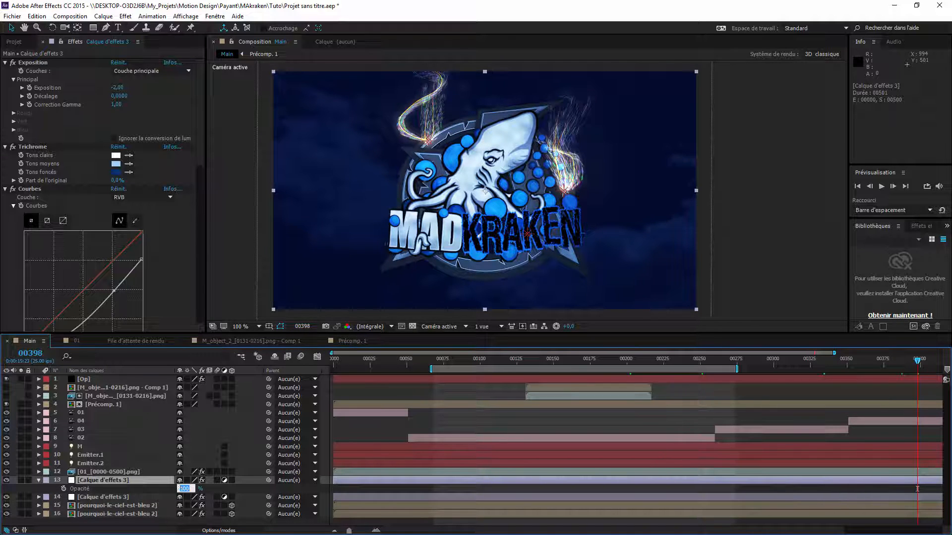
pyautogui.write('50')
pyautogui.press('Return')
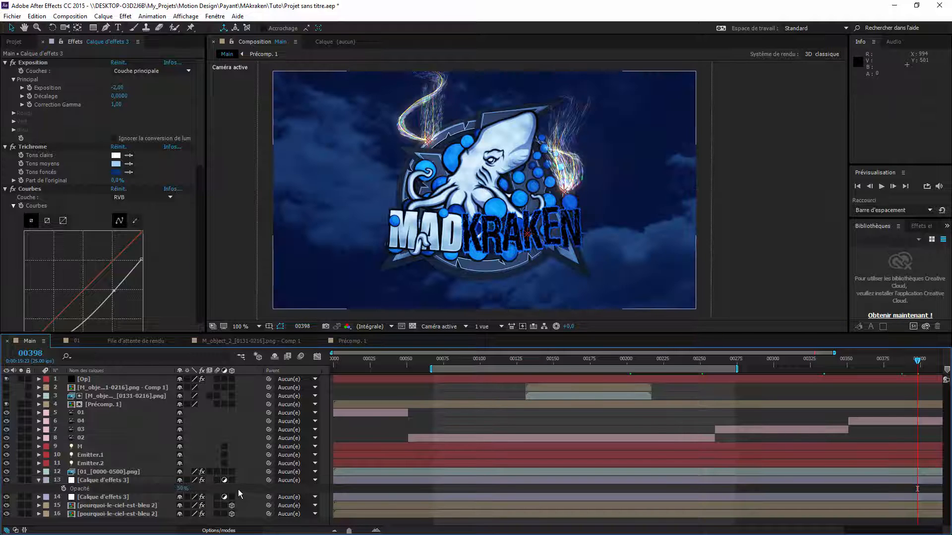
pyautogui.click(6, 479)
pyautogui.click(6, 479)
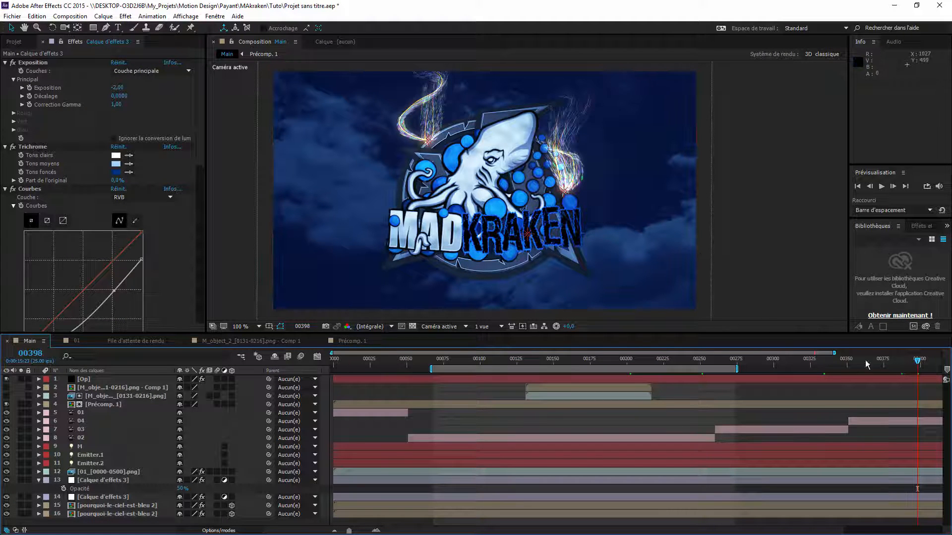
# Extend the end of Main's work area to frame 500 and check the logo at frame 437.
pyautogui.moveTo(926, 367); pyautogui.dragTo(942, 364)
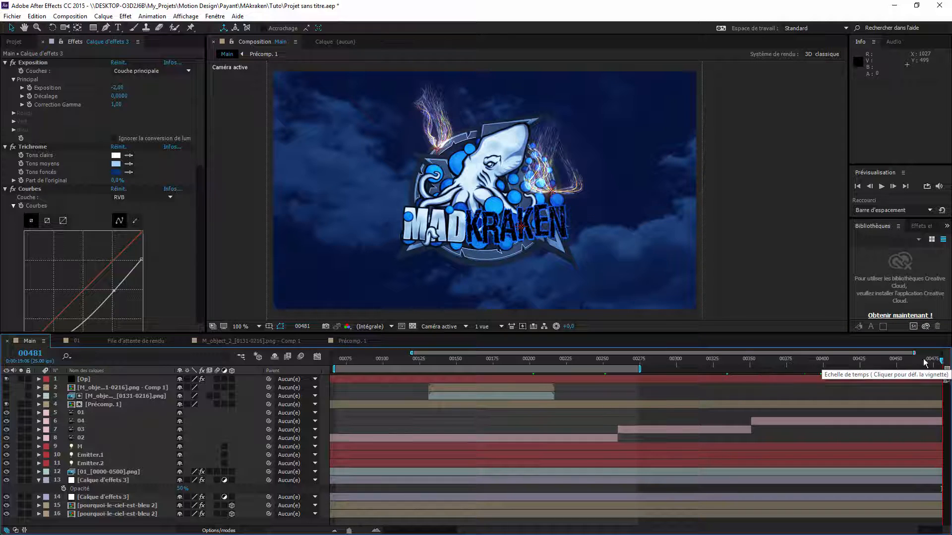
pyautogui.moveTo(640, 369); pyautogui.dragTo(941, 367)
pyautogui.click(845, 359)
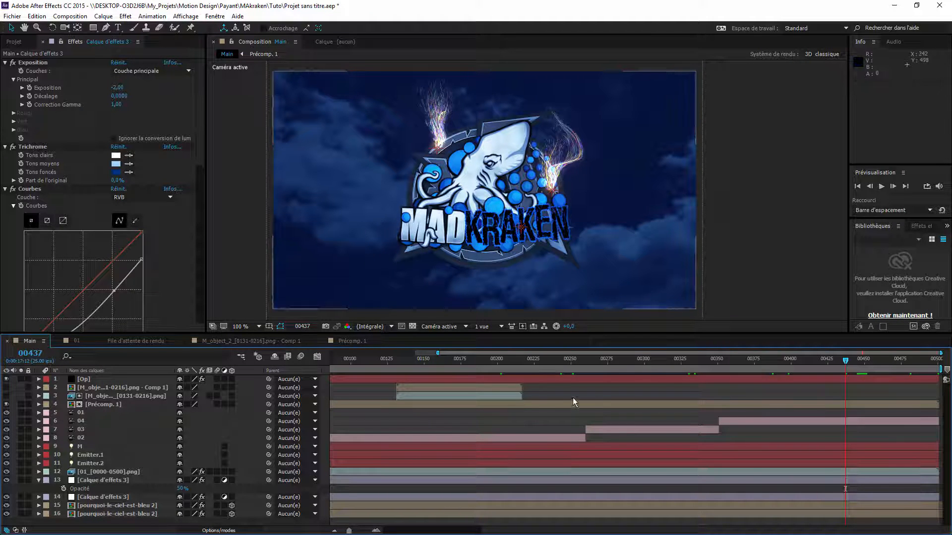
pyautogui.click(536, 359)
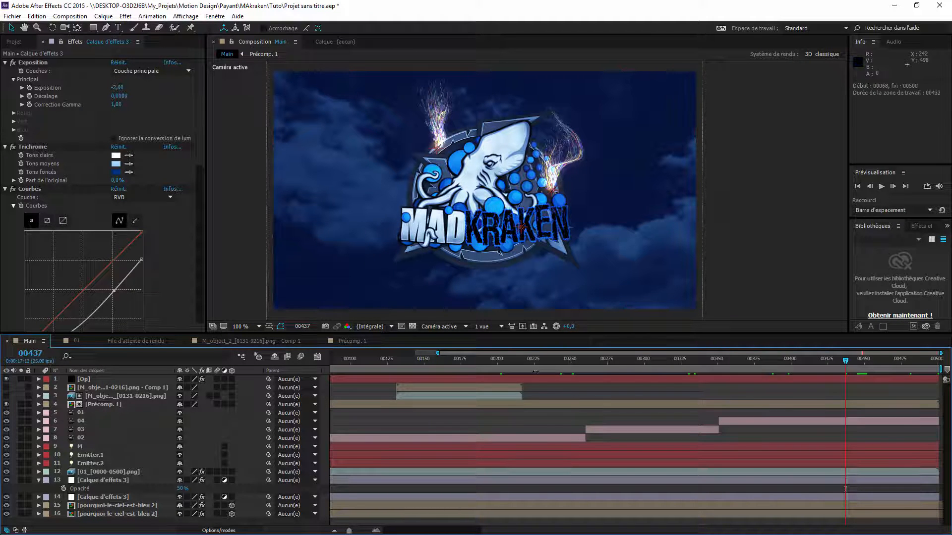
# Show the Intensity keyframes of the lights M, Emitter.1 and Emitter.2 and go to frame 88, near Emitter.2's first animated key.
pyautogui.click(112, 448)
pyautogui.keyDown('shift'); pyautogui.click(112, 464); pyautogui.keyUp('shift')
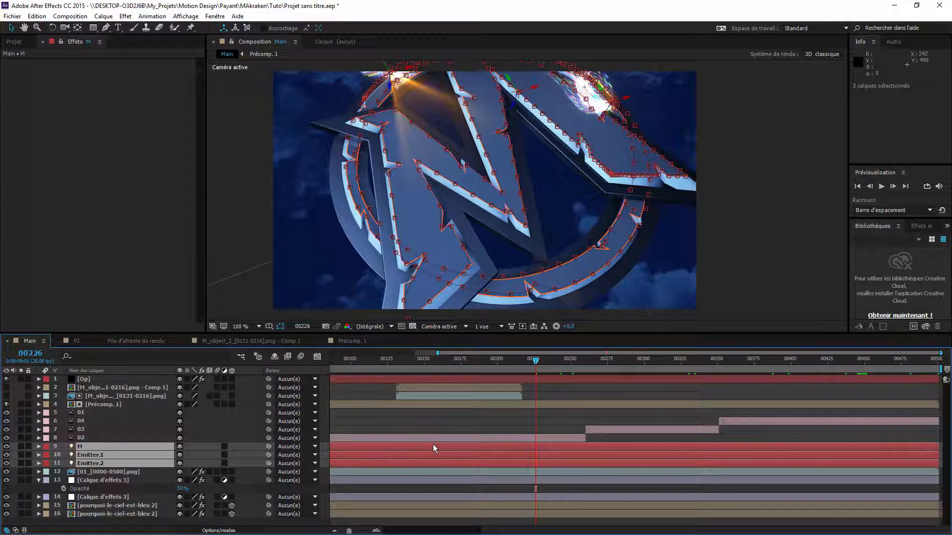
pyautogui.press('u')
pyautogui.scroll(-2, 381, 444)
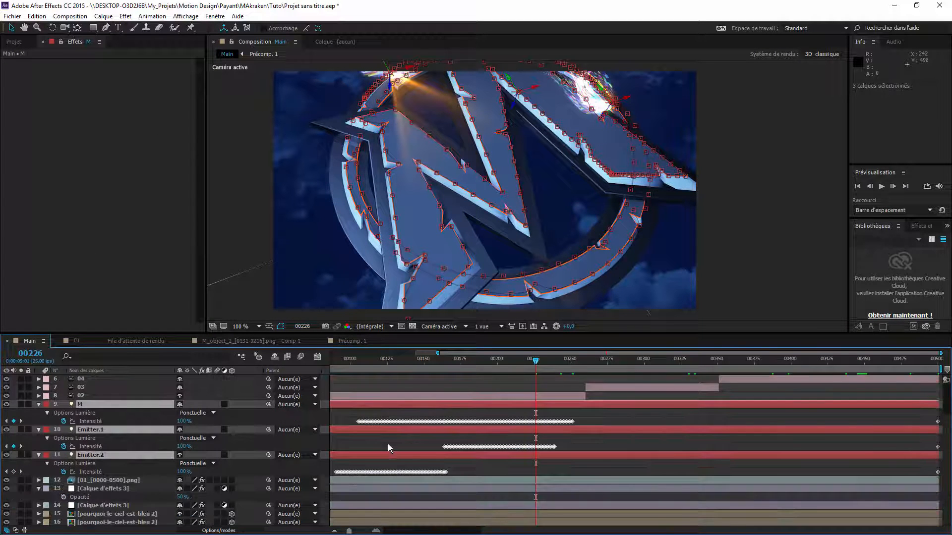
pyautogui.moveTo(596, 352); pyautogui.dragTo(457, 361)
pyautogui.click(461, 359)
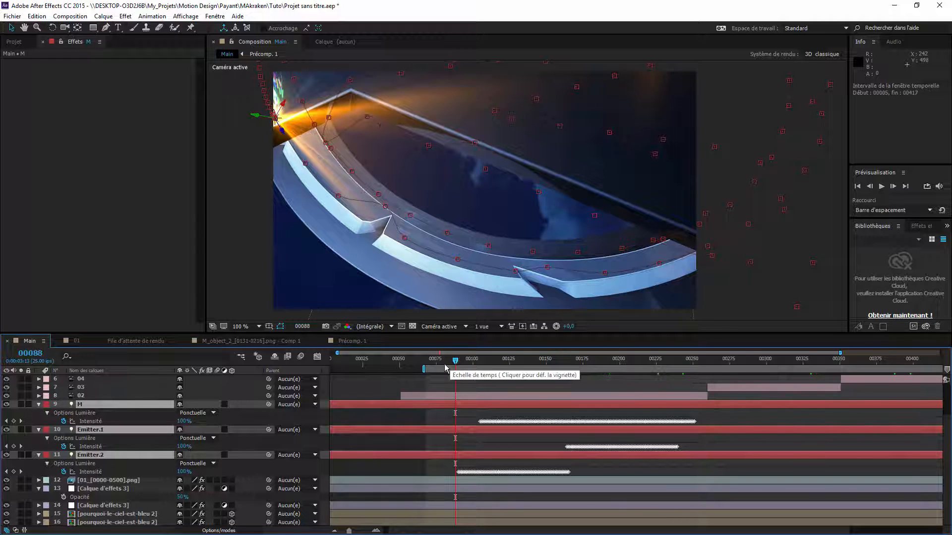
# Look through all animated properties of the three lights, then reduce the display to their Intensity keyframes.
pyautogui.press('u')
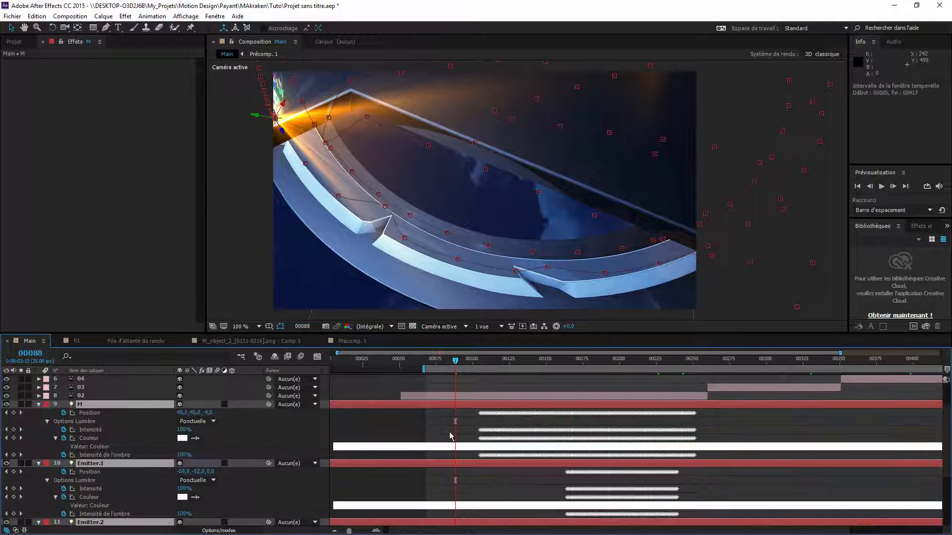
pyautogui.scroll(-6, 476, 445)
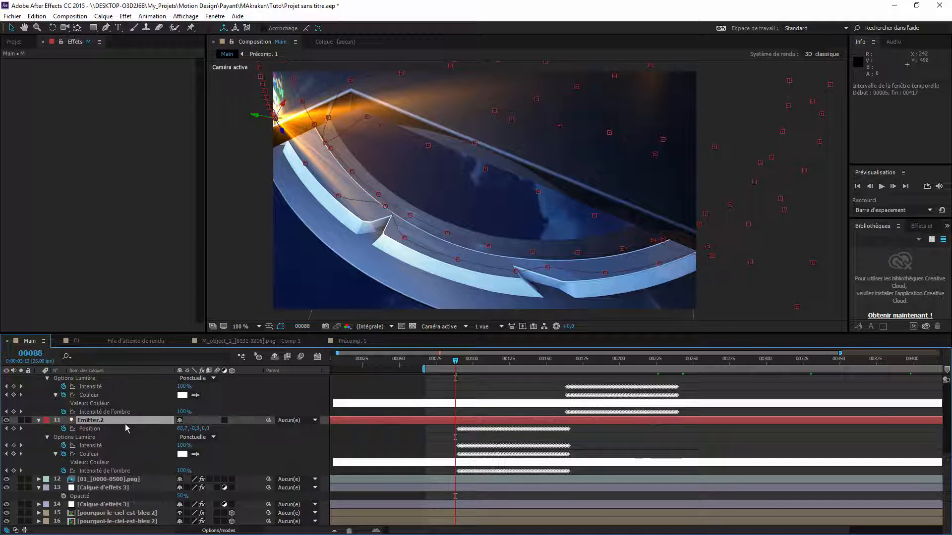
pyautogui.press('u')
pyautogui.press('t')
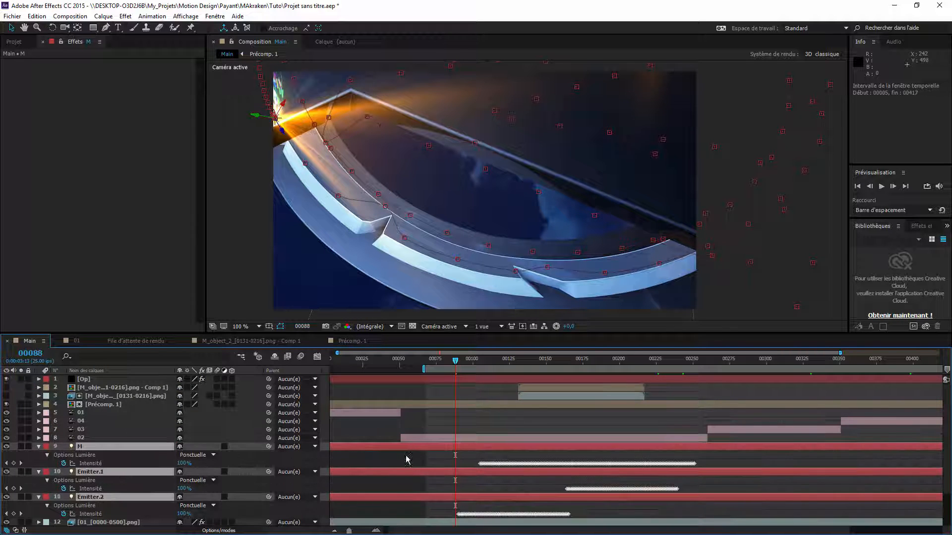
pyautogui.scroll(-2, 407, 457)
pyautogui.click(435, 473)
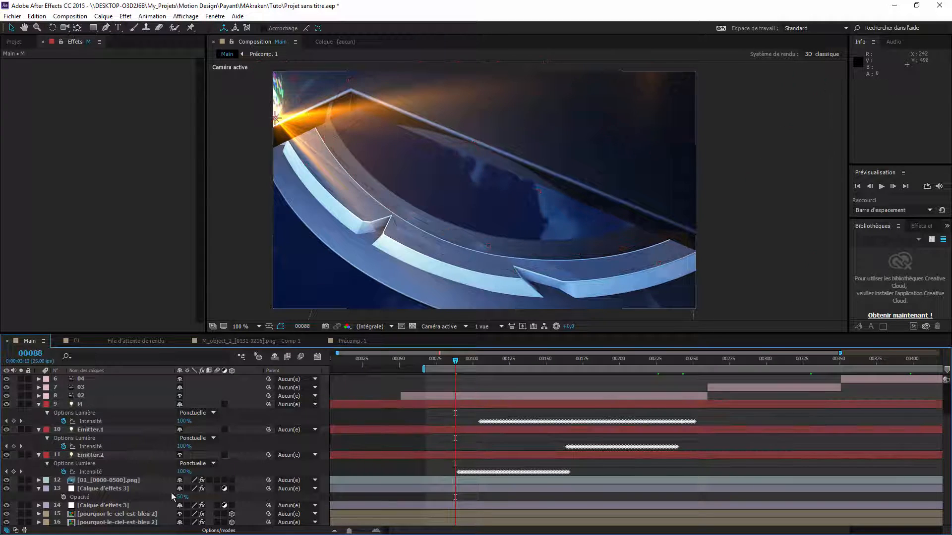
# Set Emitter.2's Intensity to 0% at frame 89, one frame before its animated keyframes start.
pyautogui.click(21, 472)
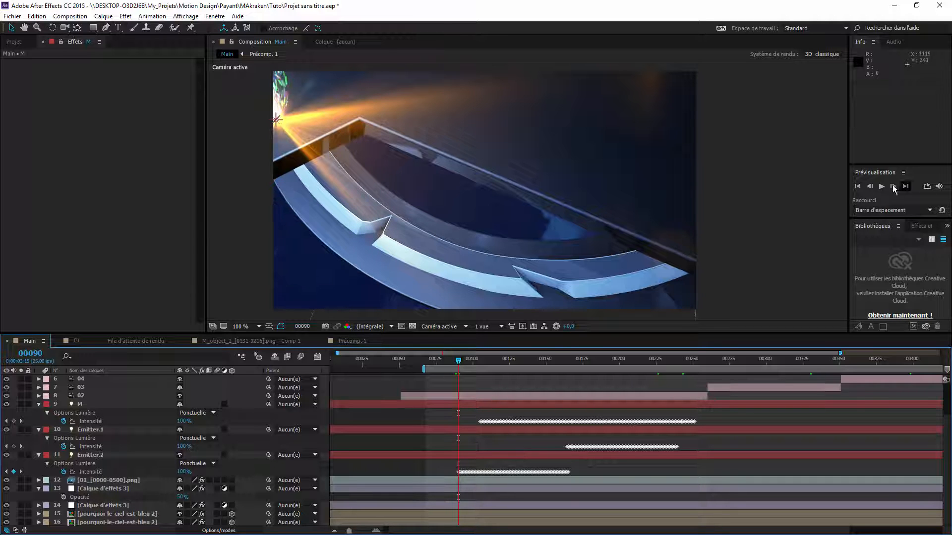
pyautogui.click(869, 186)
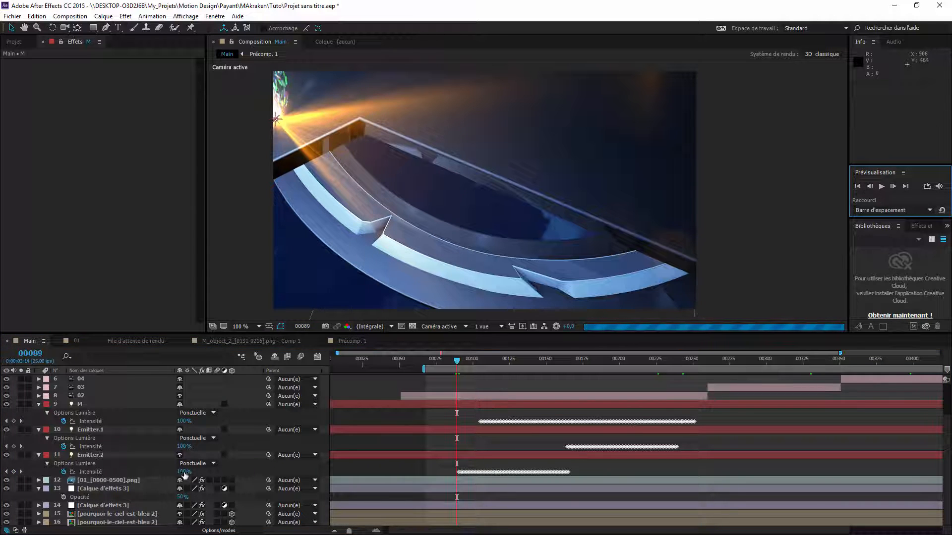
pyautogui.moveTo(182, 473); pyautogui.dragTo(1, 473)
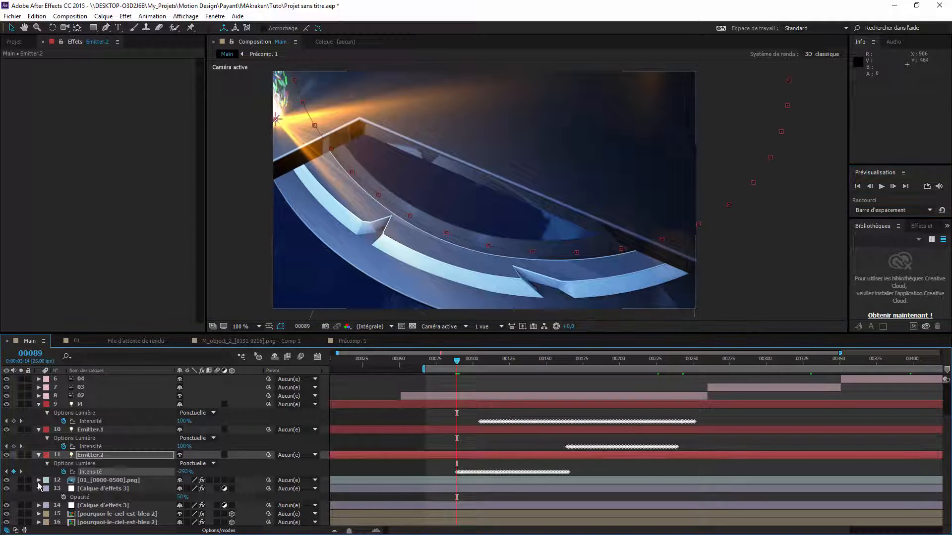
pyautogui.click(187, 472)
pyautogui.write('0')
pyautogui.press('Return')
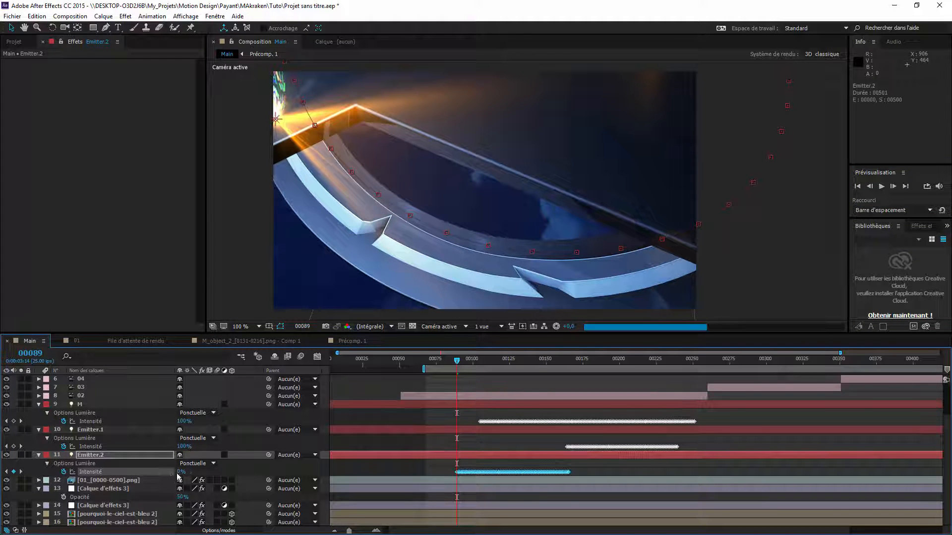
# Delete the Intensity keyframes at frame 0 on the lights M, Emitter.1 and Emitter.2.
pyautogui.moveTo(485, 353); pyautogui.dragTo(420, 354)
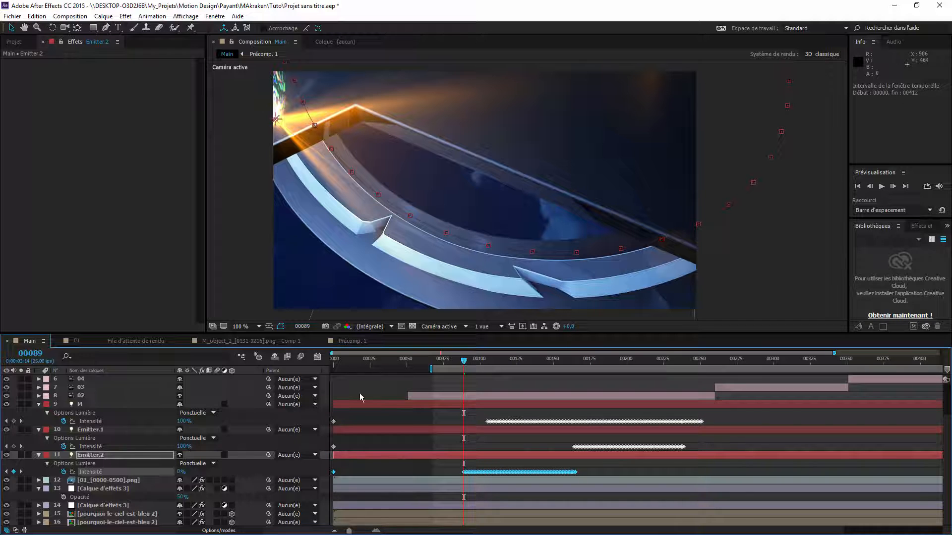
pyautogui.moveTo(343, 417); pyautogui.dragTo(316, 483)
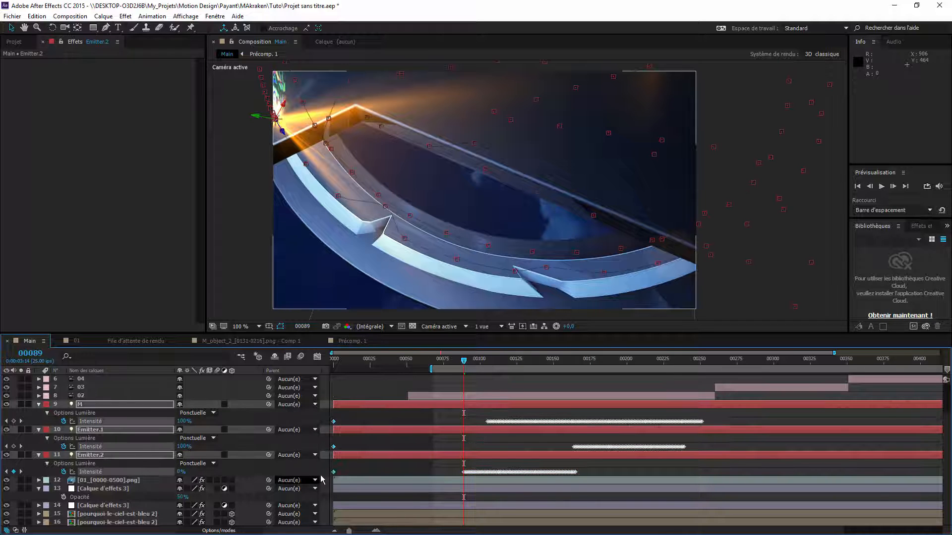
pyautogui.press('Delete')
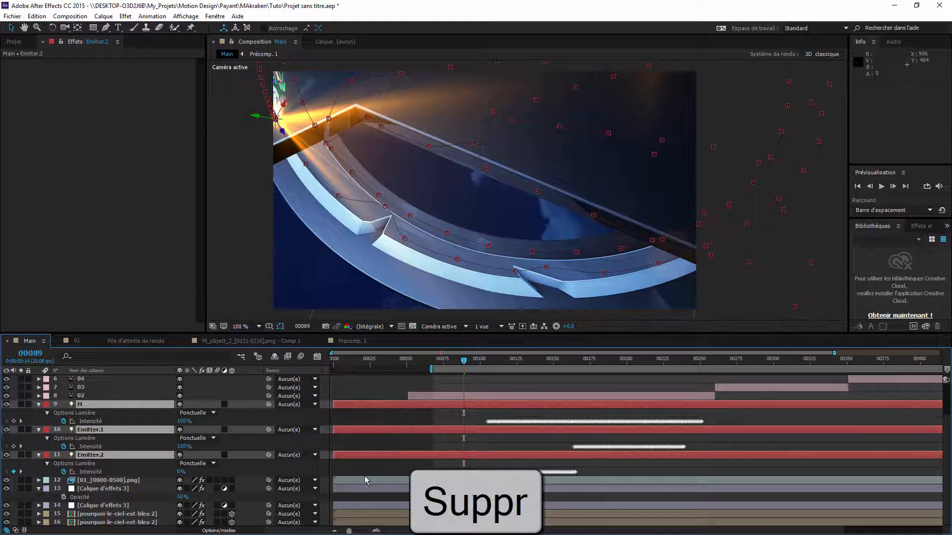
# Set the Intensity of the three selected lights to 0% at frame 166, one frame after Emitter.2's animated keyframes end.
pyautogui.moveTo(391, 369); pyautogui.dragTo(581, 360)
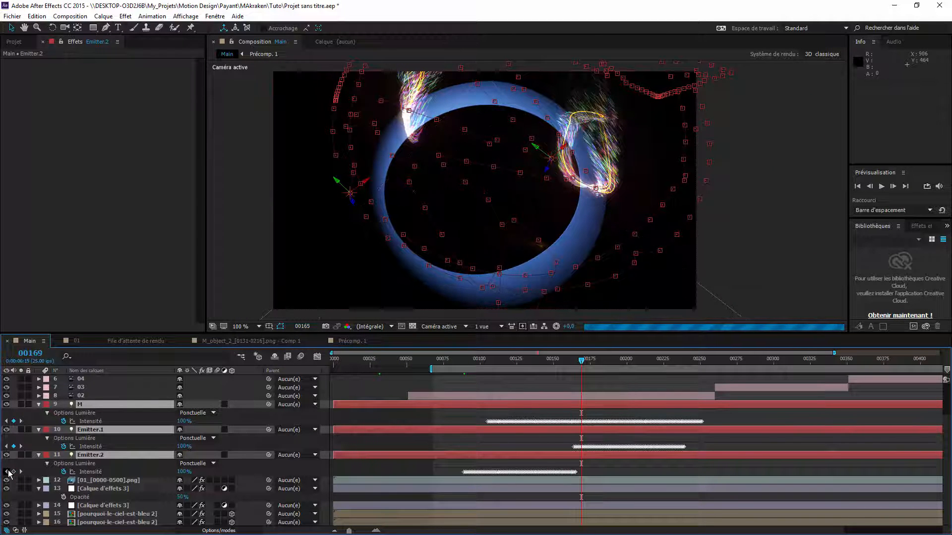
pyautogui.click(6, 471)
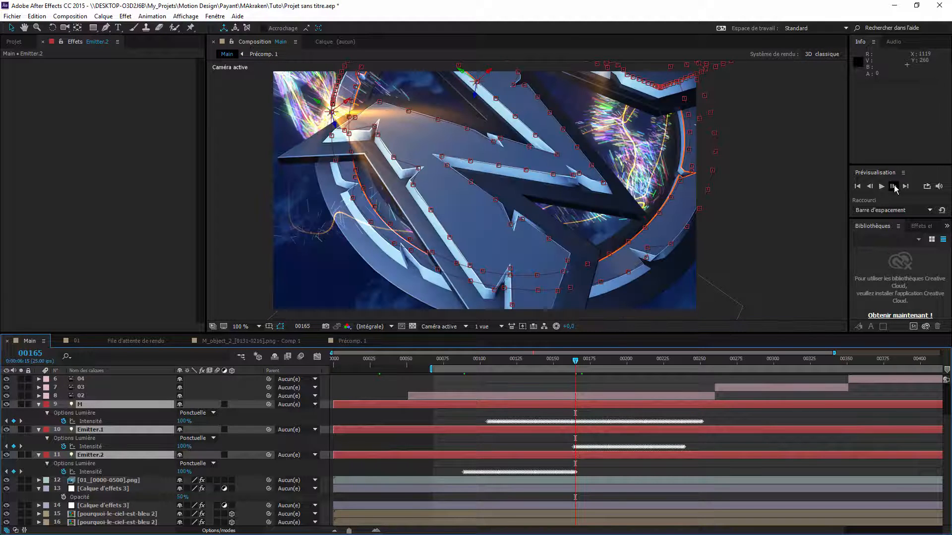
pyautogui.click(893, 185)
pyautogui.click(184, 472)
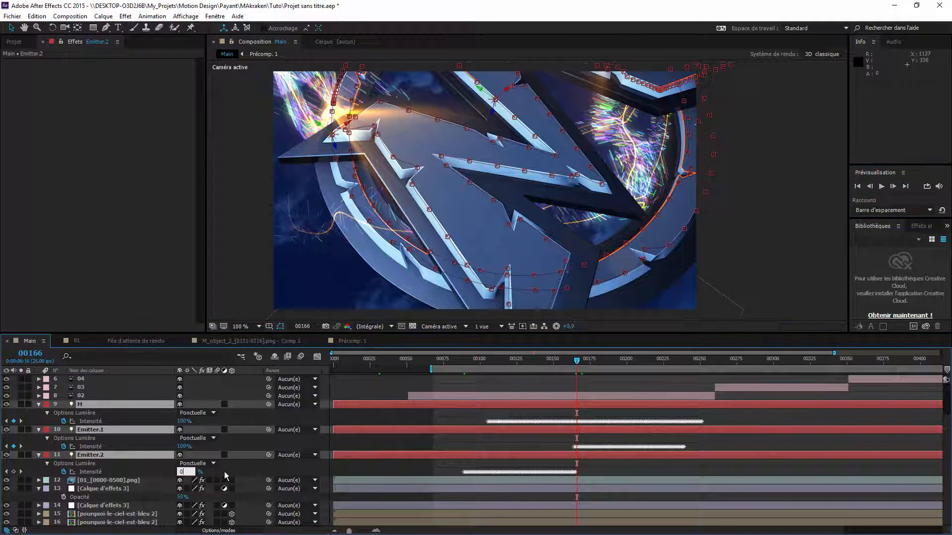
pyautogui.write('0')
pyautogui.press('Return')
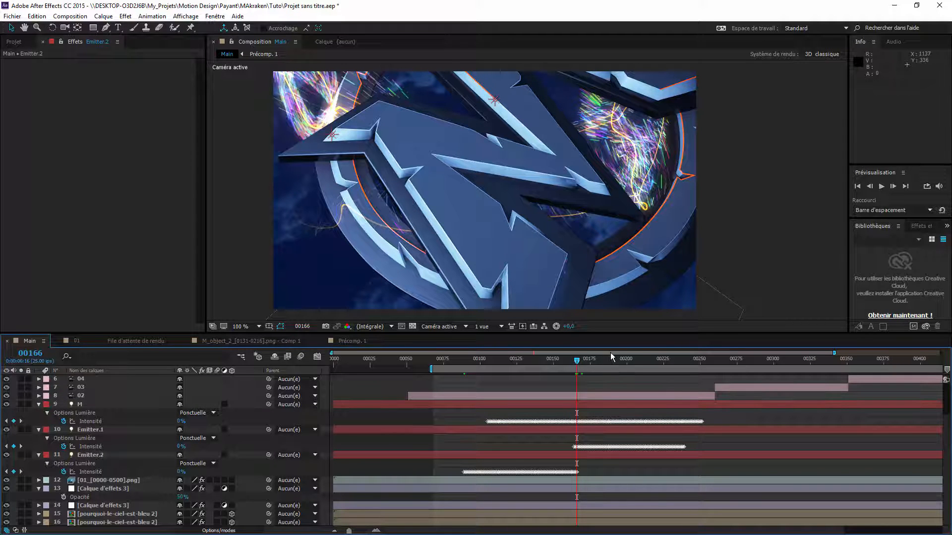
# Delete the Intensity keyframes at frame 500 on the lights M, Emitter.1 and Emitter.2.
pyautogui.moveTo(610, 353); pyautogui.dragTo(718, 353)
pyautogui.moveTo(917, 412); pyautogui.dragTo(944, 475)
pyautogui.press('Delete')
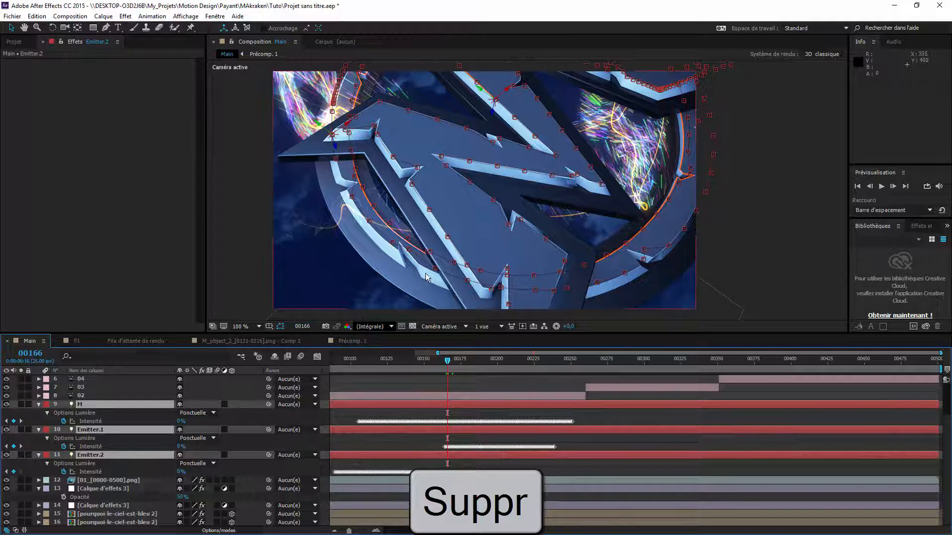
# Reduce the composition preview to 25% magnification and quarter resolution, and deselect the lights.
pyautogui.scroll(-4, 427, 272)
pyautogui.click(372, 327)
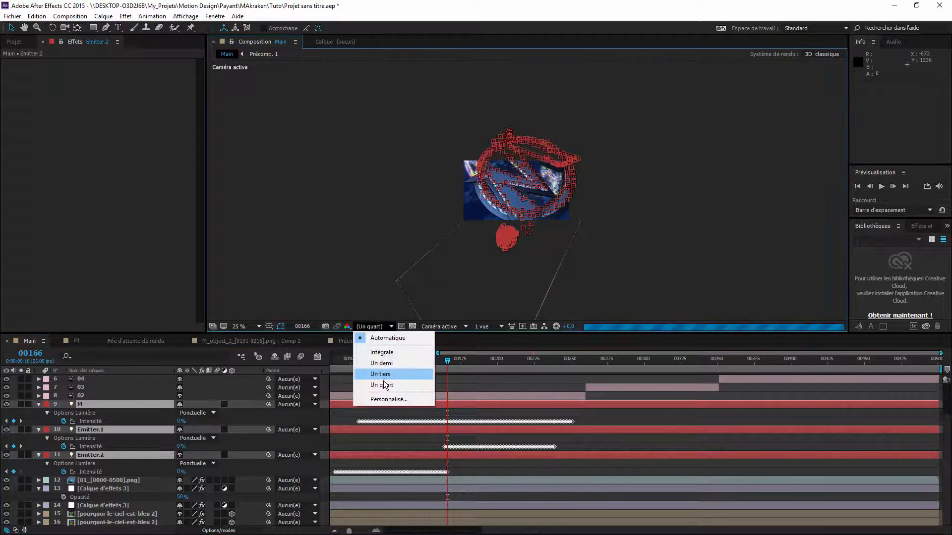
pyautogui.click(376, 385)
pyautogui.click(478, 455)
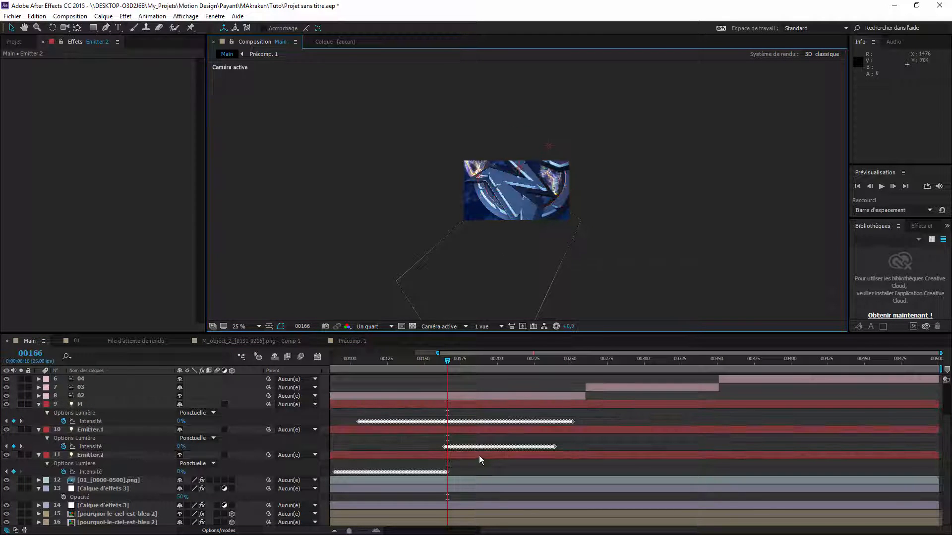
# Set Emitter.1's Intensity to 0% at frame 163, one frame before its animated keyframes start.
pyautogui.click(434, 361)
pyautogui.press('space')
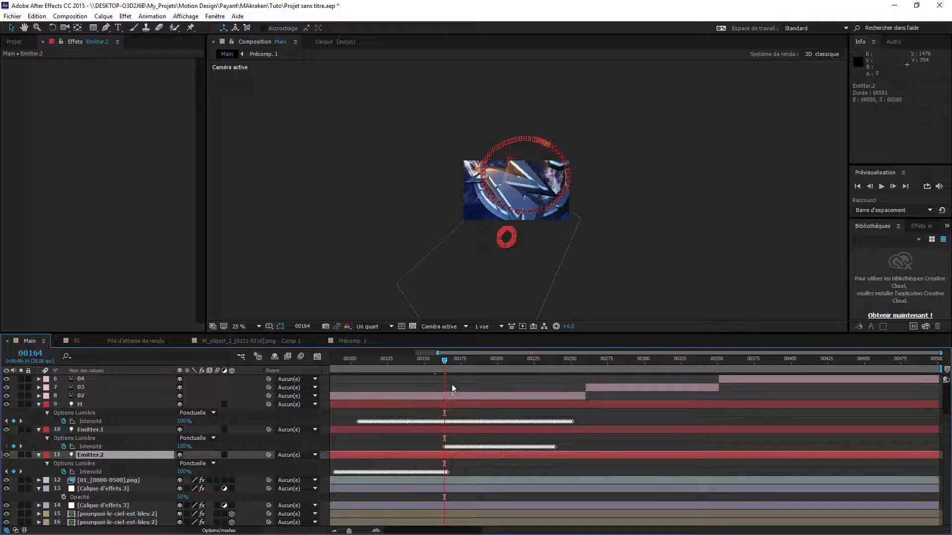
pyautogui.click(871, 187)
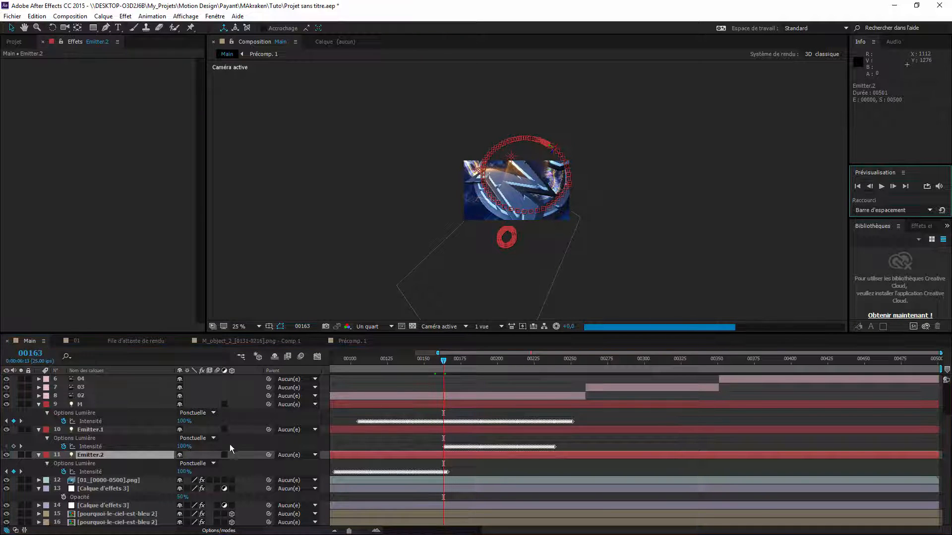
pyautogui.click(185, 447)
pyautogui.press('Return')
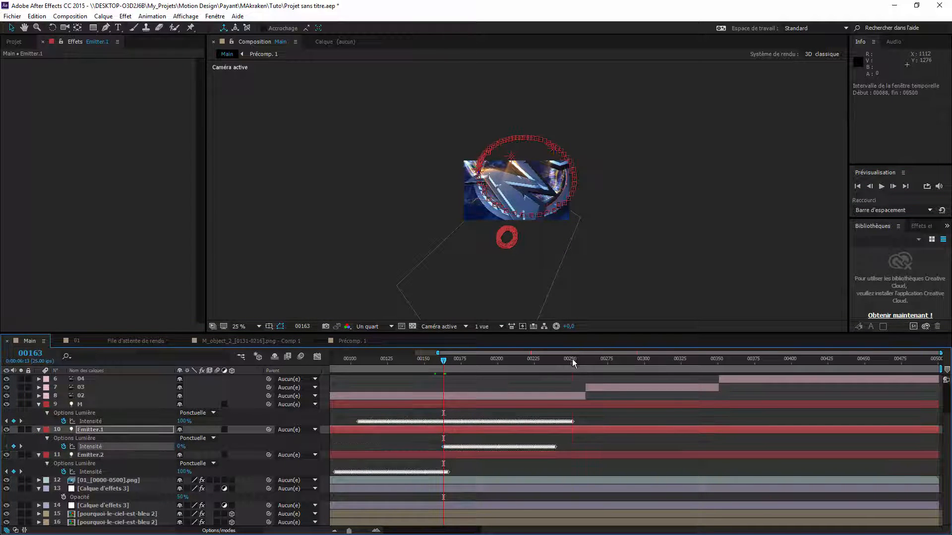
# Set Emitter.1's Intensity to 0% at frame 240, one frame after its animated keyframes end.
pyautogui.click(572, 359)
pyautogui.click(7, 446)
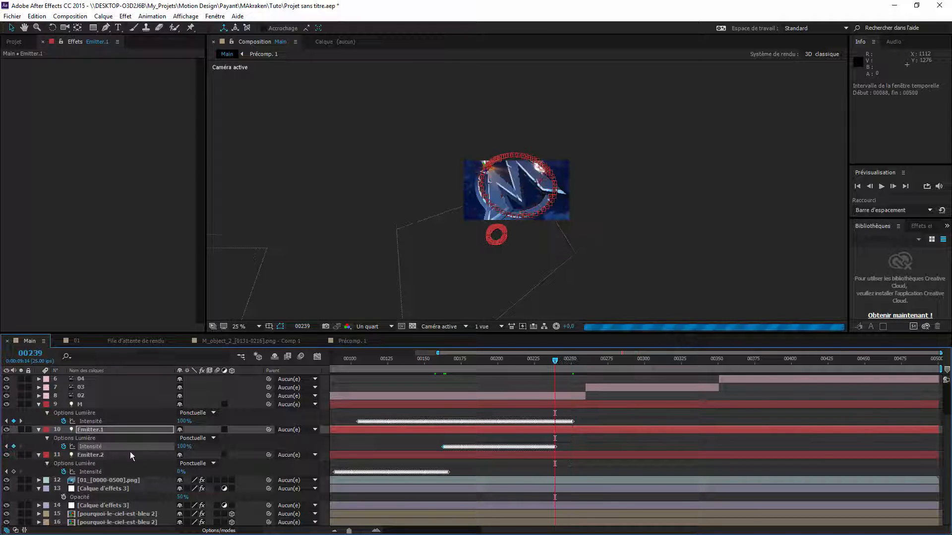
pyautogui.click(892, 186)
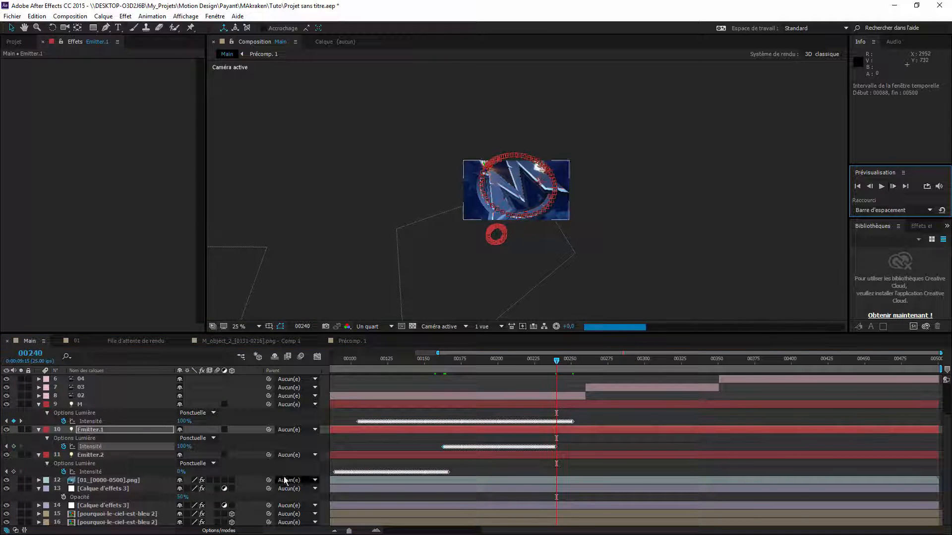
pyautogui.click(183, 446)
pyautogui.write('0')
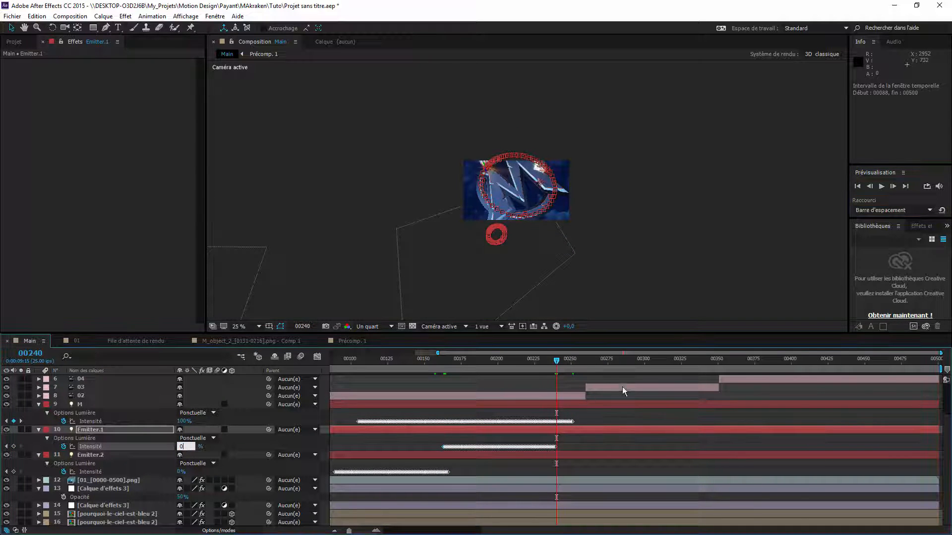
# Set the light M's Intensity to 0% at frame 252, one frame after its animated keyframes end.
pyautogui.click(586, 359)
pyautogui.click(869, 186)
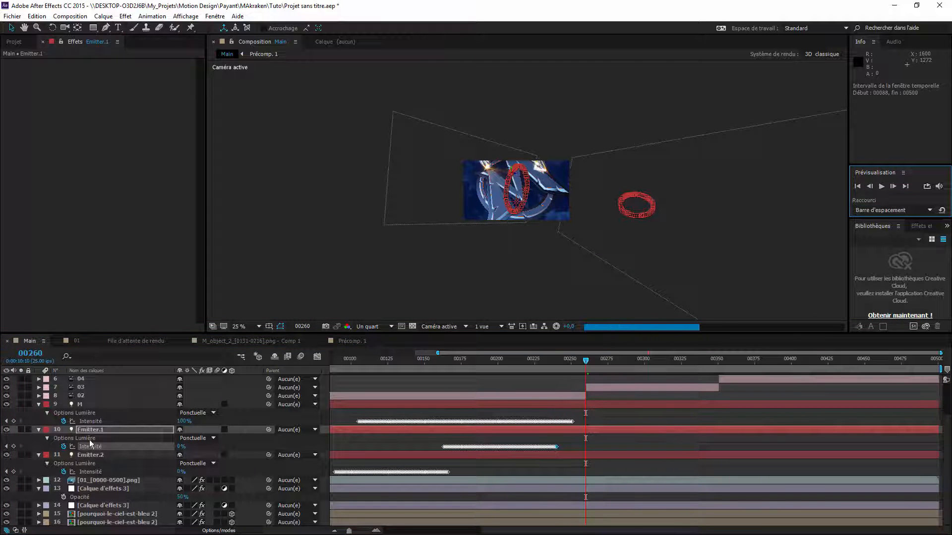
pyautogui.press('j')
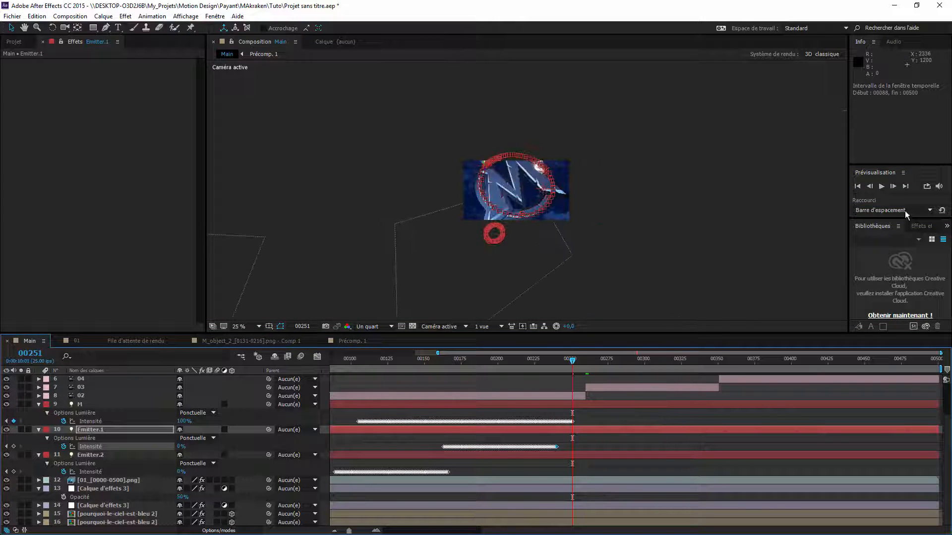
pyautogui.click(376, 437)
pyautogui.press('pagedown')
pyautogui.click(184, 421)
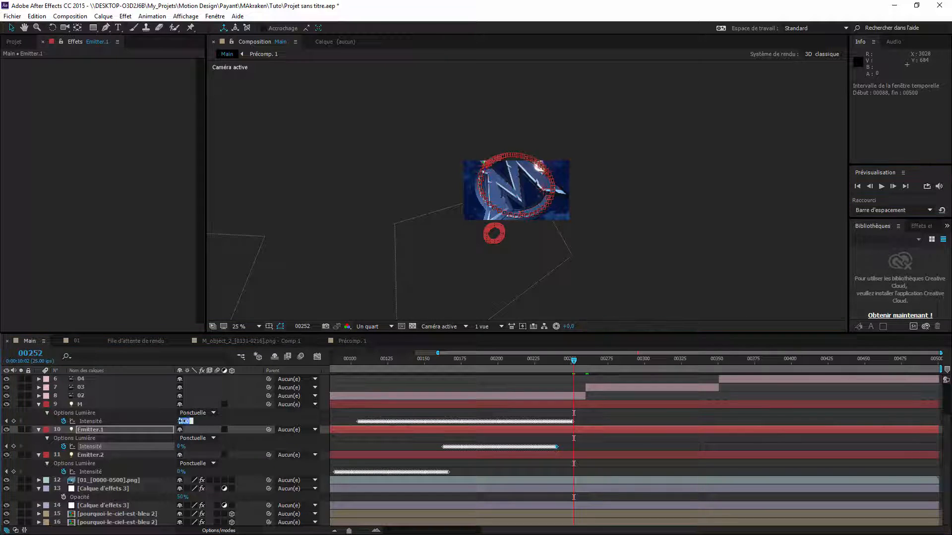
pyautogui.write('0')
# Set the light M's Intensity to 0% at frame 104, just before its animated keyframes start, and go to frame 283.
pyautogui.click(348, 360)
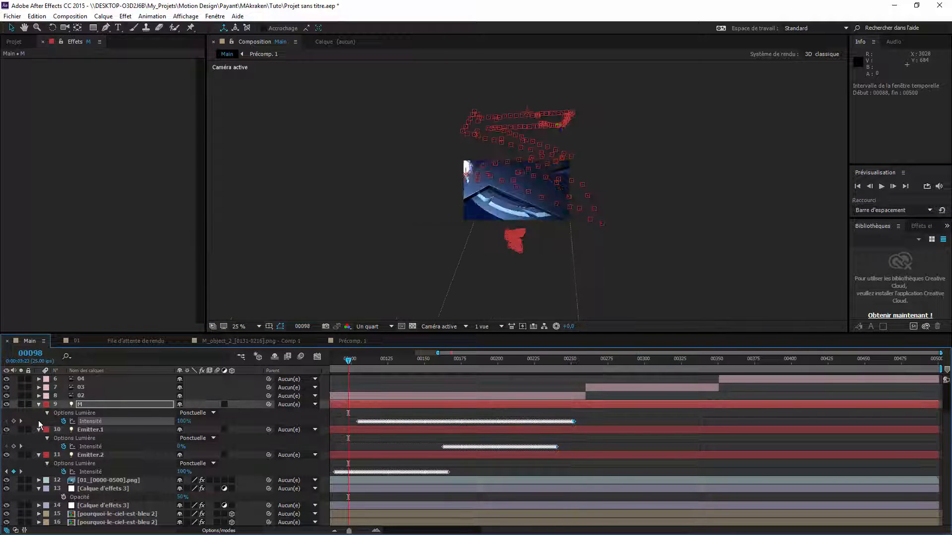
pyautogui.press('k')
pyautogui.click(869, 186)
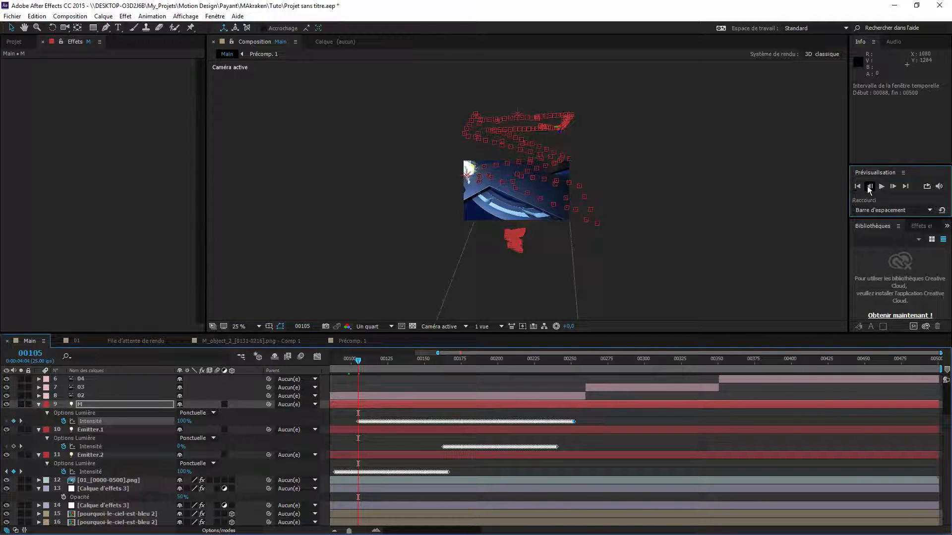
pyautogui.click(182, 421)
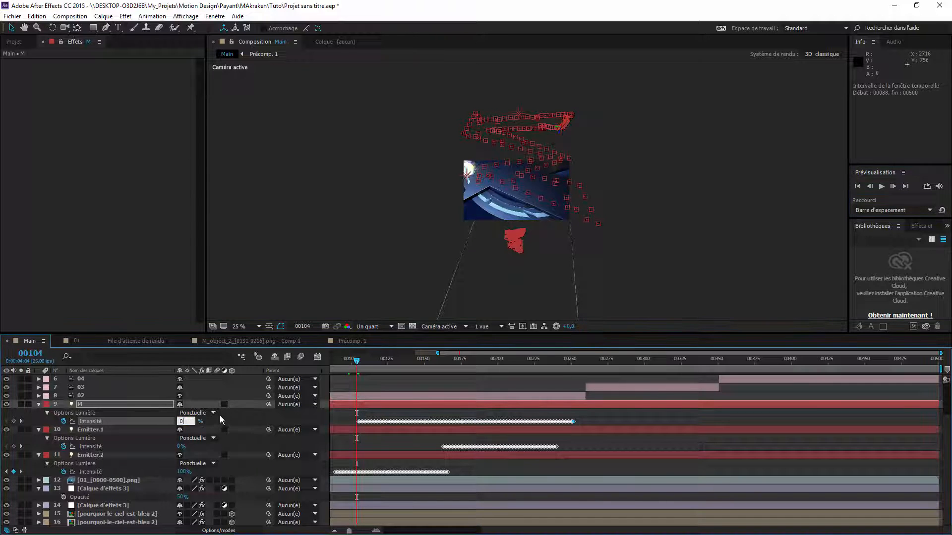
pyautogui.write('0')
pyautogui.press('Return')
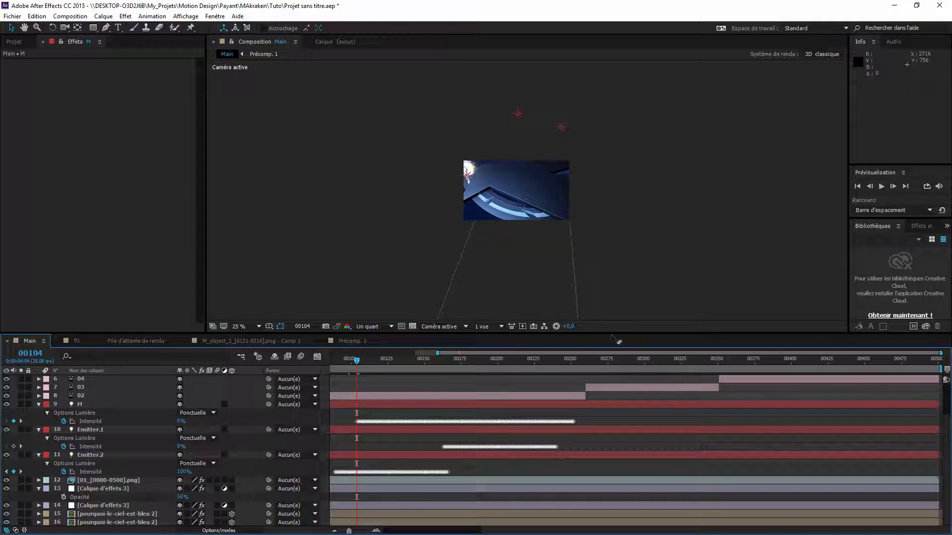
pyautogui.click(620, 362)
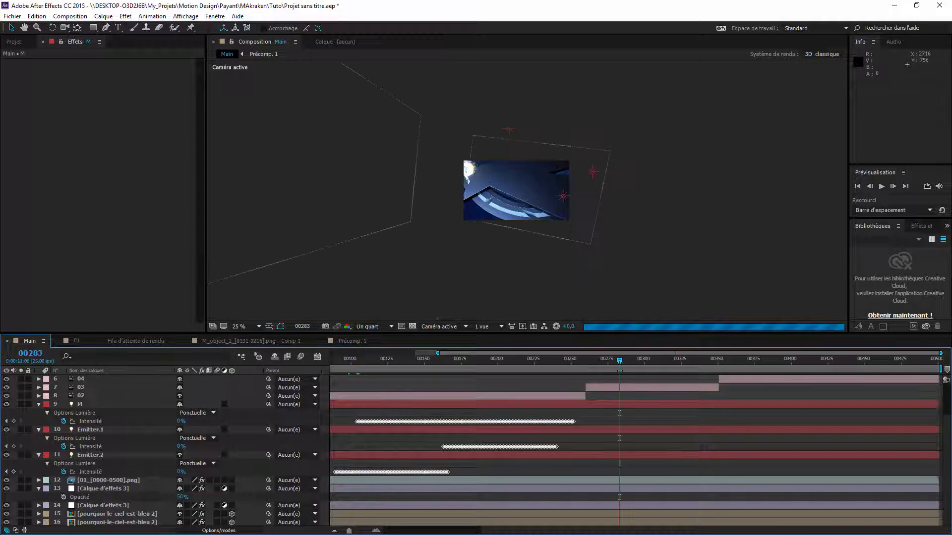
# Check the Main composition at frames 360 and 448, and inspect the logo at frame 445 in full (Intégrale) resolution.
pyautogui.click(732, 360)
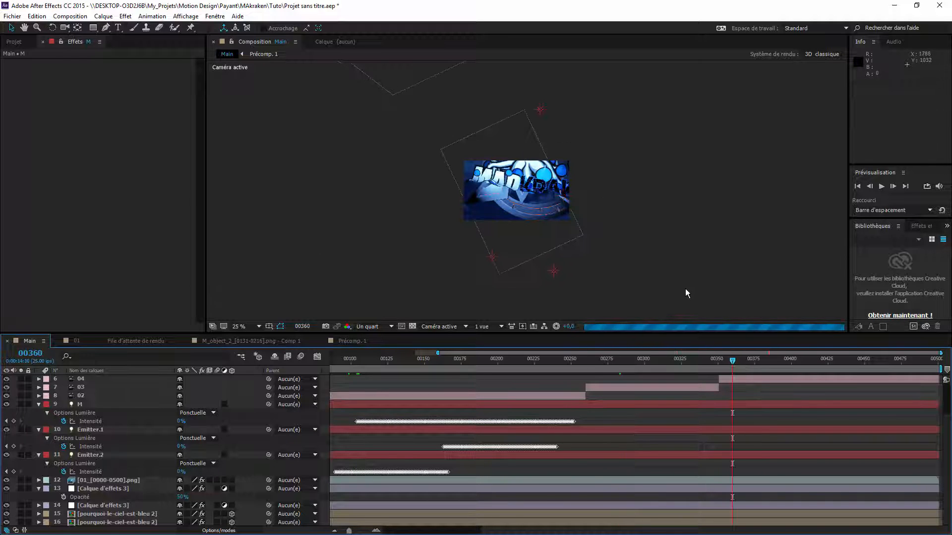
pyautogui.click(862, 362)
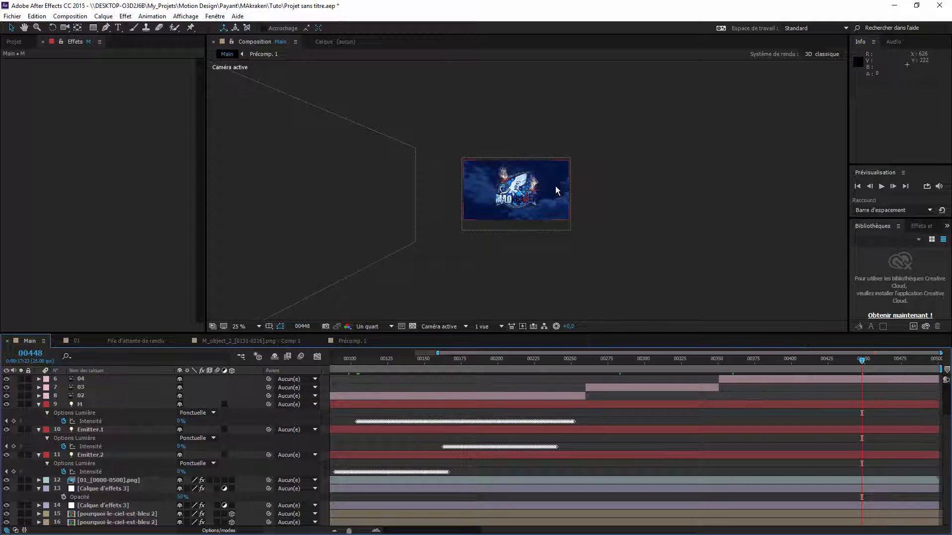
pyautogui.press('.')
pyautogui.press('.')
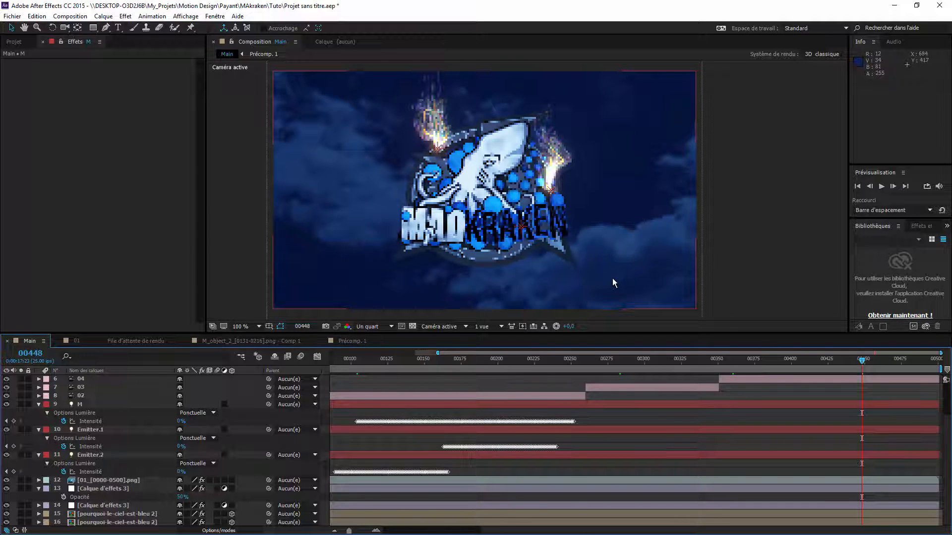
pyautogui.click(855, 363)
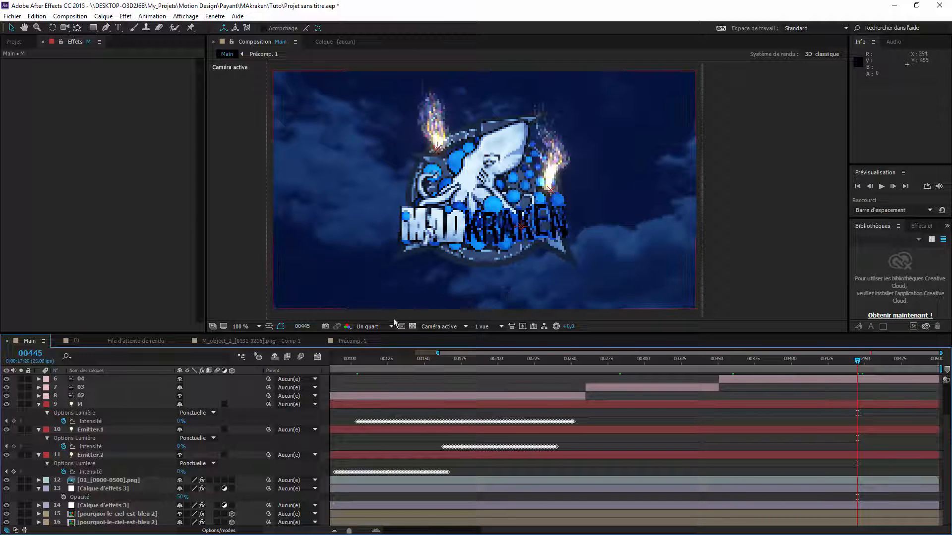
pyautogui.click(377, 326)
pyautogui.click(391, 338)
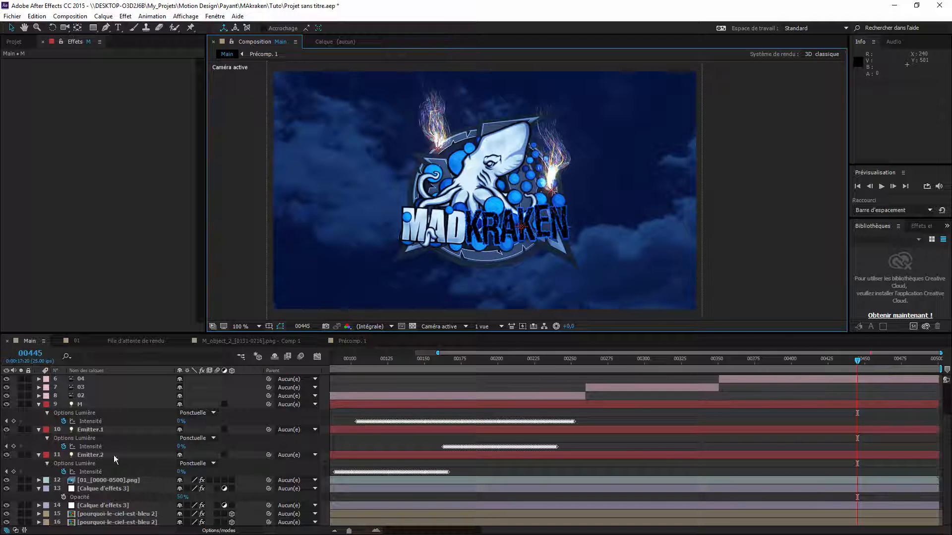
# Replace the lights M, Emitter.1 and Emitter.2 in Précomp. 1 with copies of Main's versions, return to Main and save the project.
pyautogui.scroll(3, 107, 450)
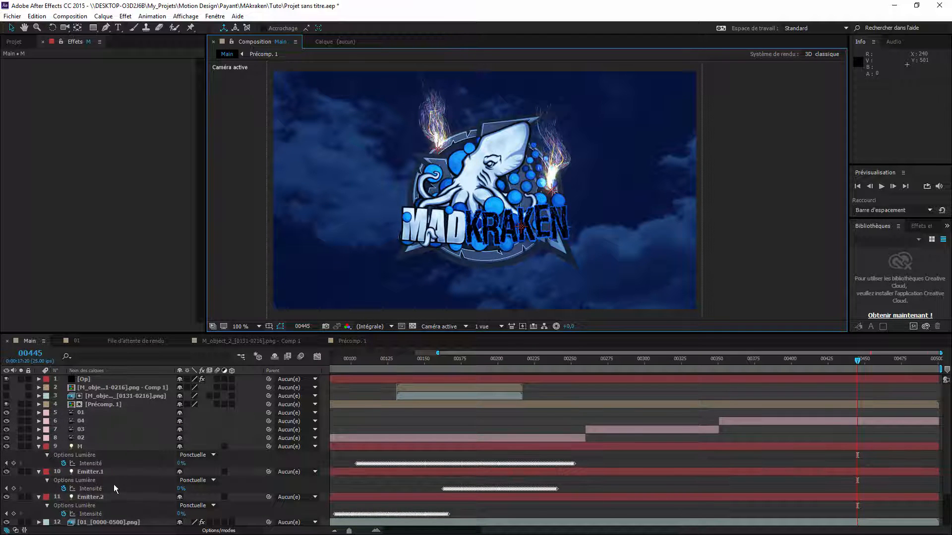
pyautogui.click(97, 447)
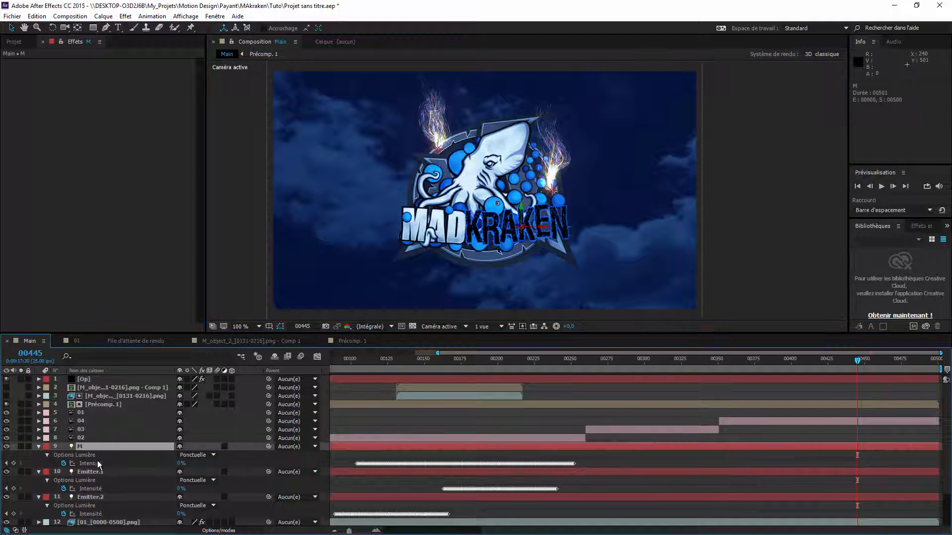
pyautogui.keyDown('shift'); pyautogui.click(98, 497); pyautogui.keyUp('shift')
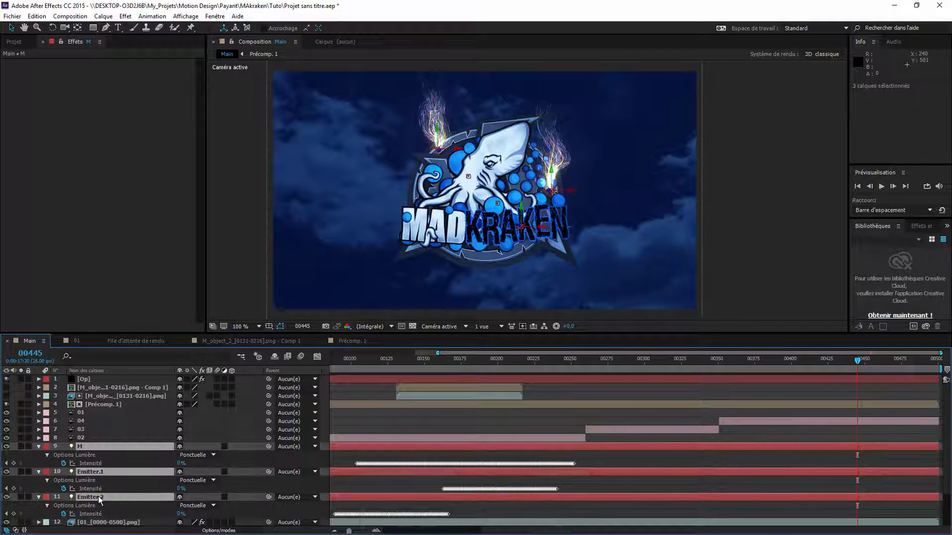
pyautogui.hotkey('ctrl', 'c')
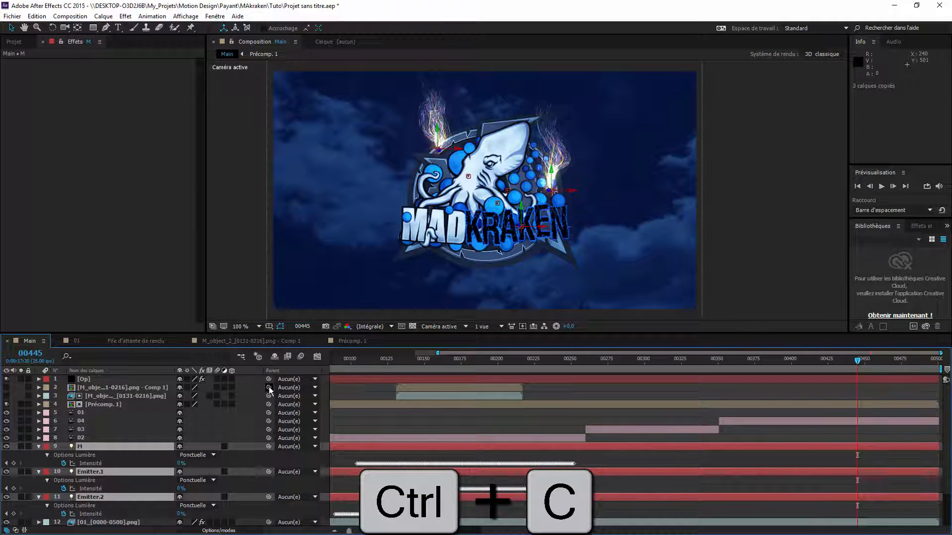
pyautogui.doubleClick(97, 404)
pyautogui.hotkey('ctrl', 'v')
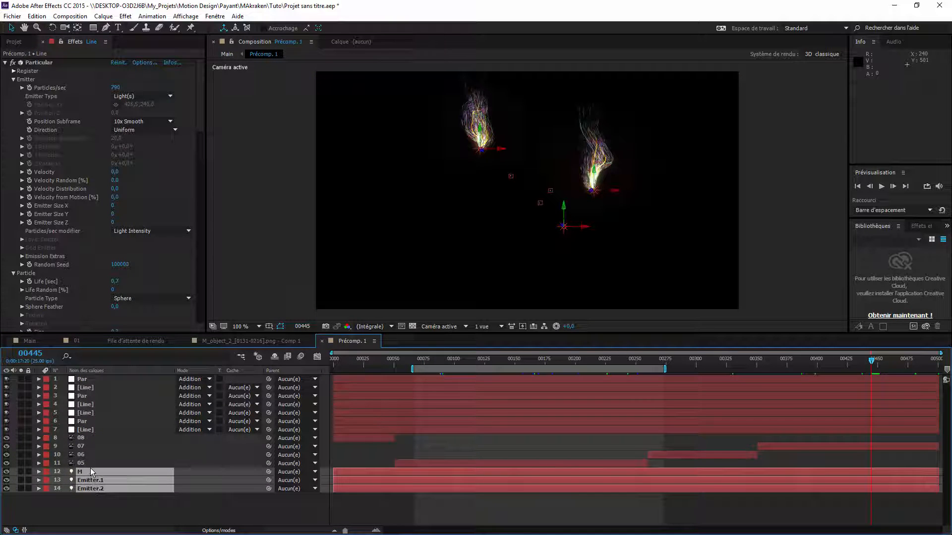
pyautogui.press('Delete')
pyautogui.hotkey('ctrl', 'v')
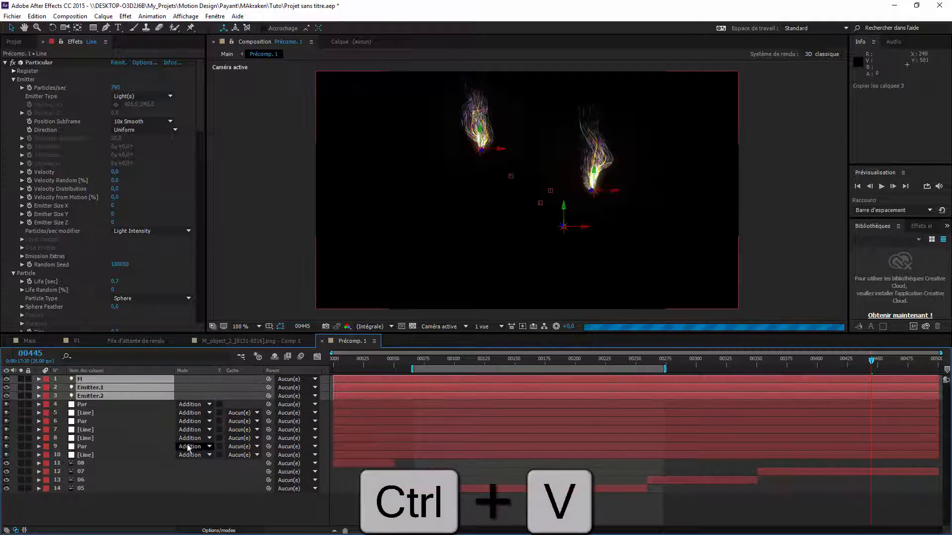
pyautogui.click(227, 54)
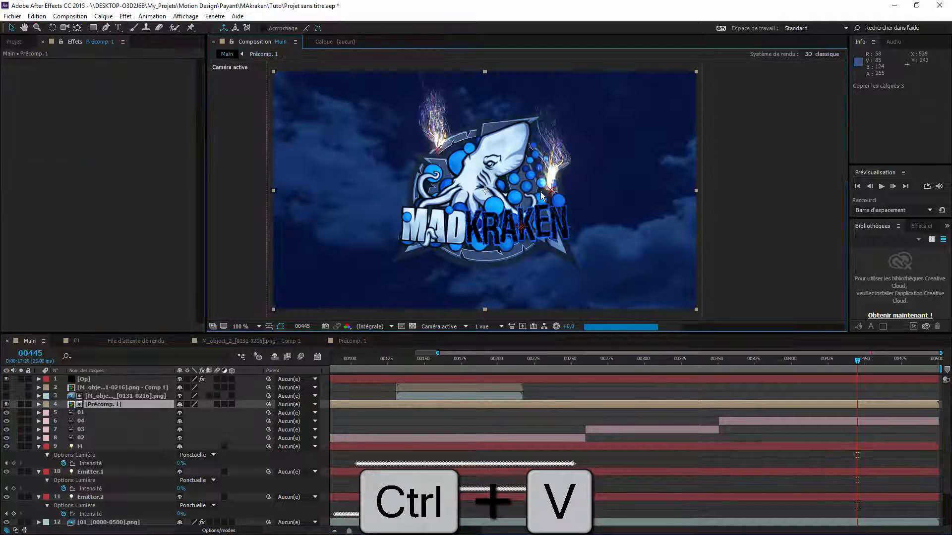
pyautogui.hotkey('ctrl', 's')
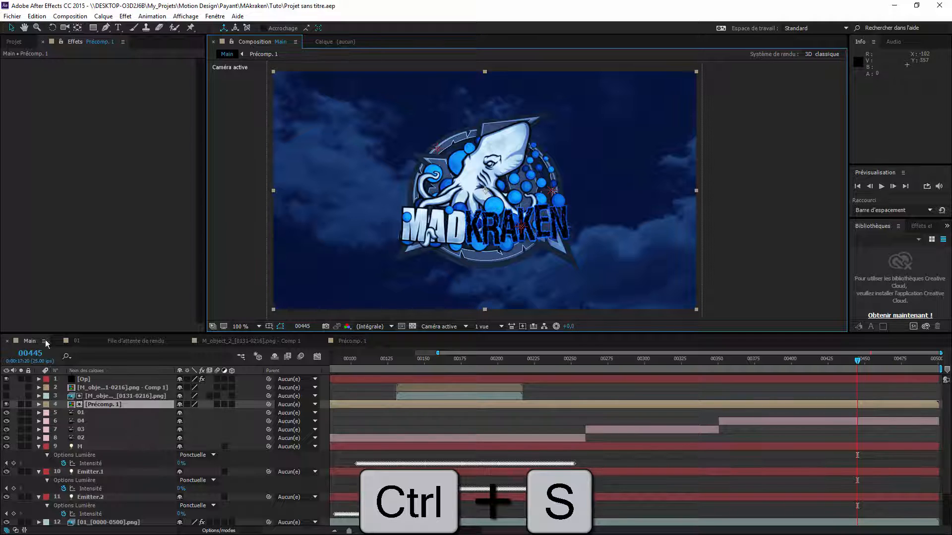
# Create a new adjustment layer in Main and place it directly below the [01_[0000-0500].png] layer.
pyautogui.scroll(-3, 104, 513)
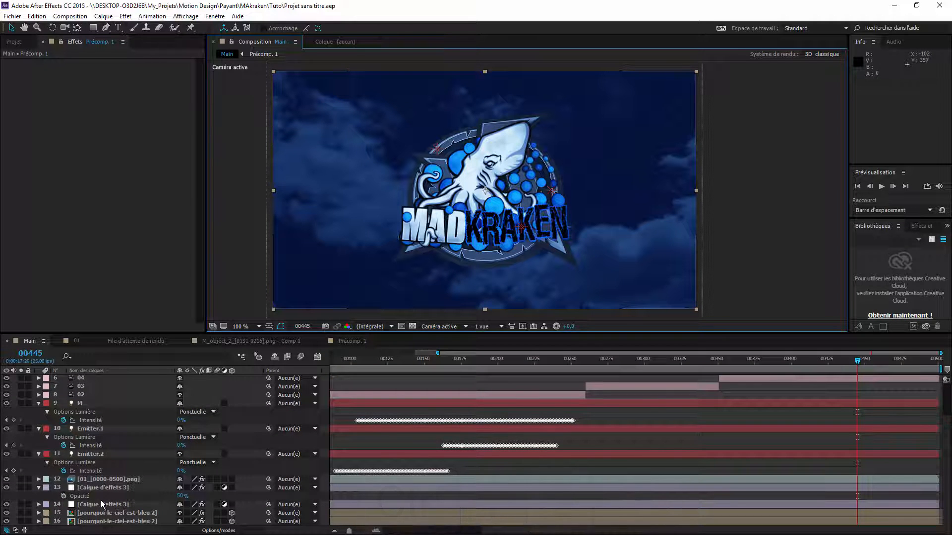
pyautogui.click(111, 514)
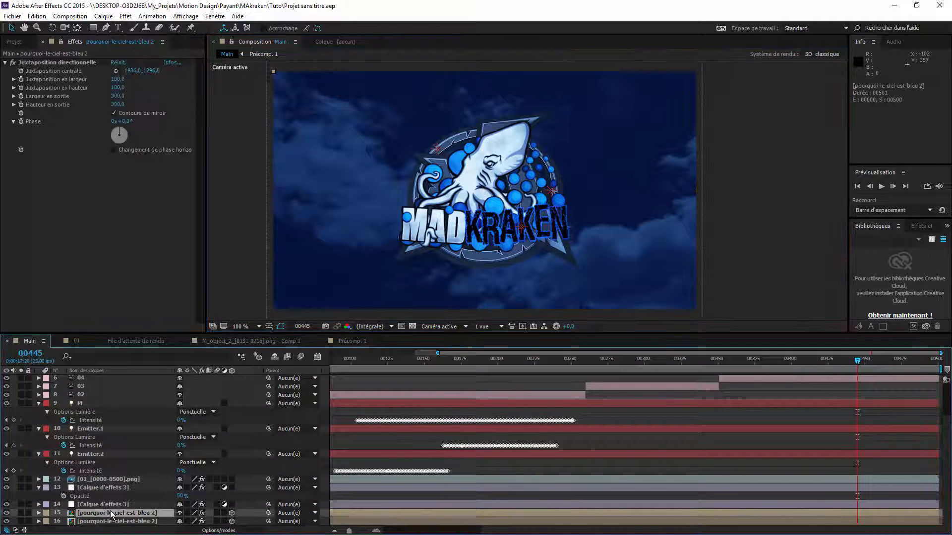
pyautogui.hotkey('ctrl', 'alt', 'y')
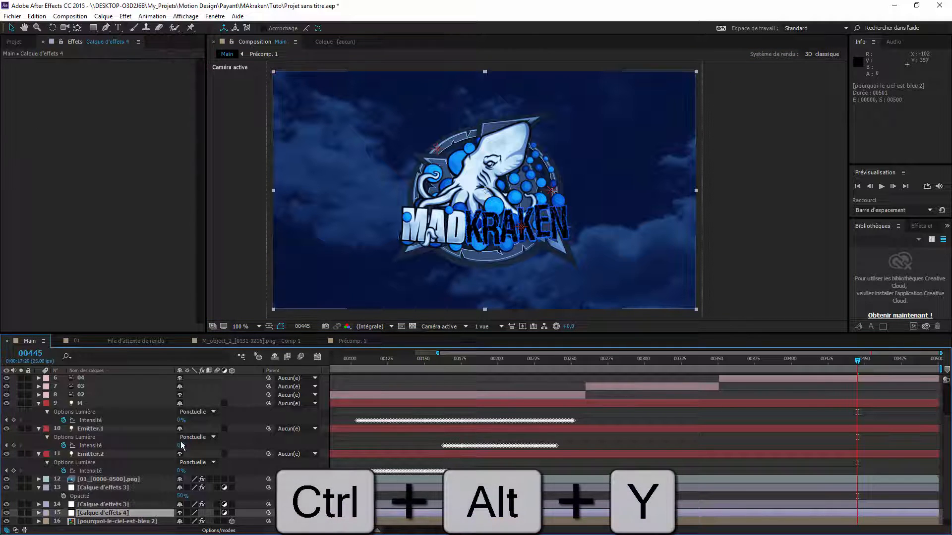
pyautogui.moveTo(143, 513); pyautogui.dragTo(148, 488)
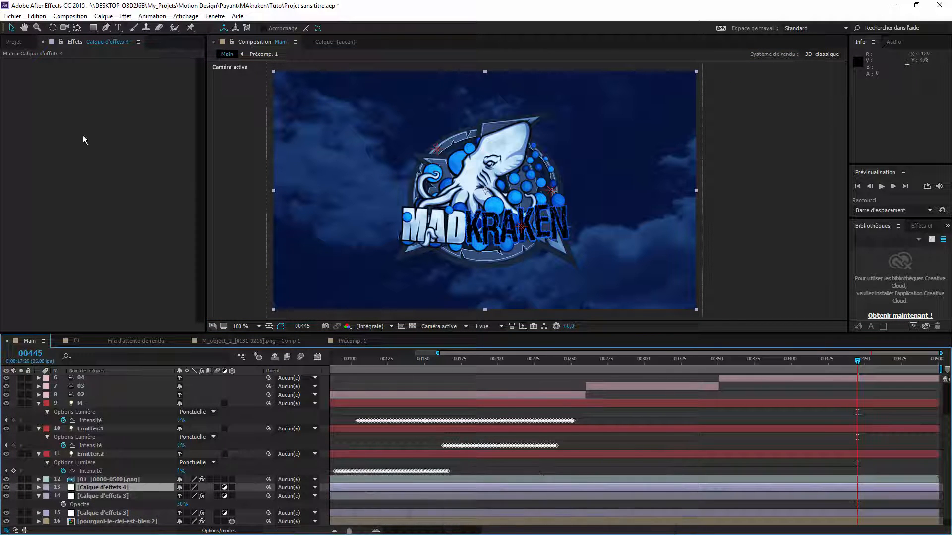
# Apply the Courbes effect to the new adjustment layer and pull the middle of the RVB curve down to darken the background.
pyautogui.rightClick(140, 155)
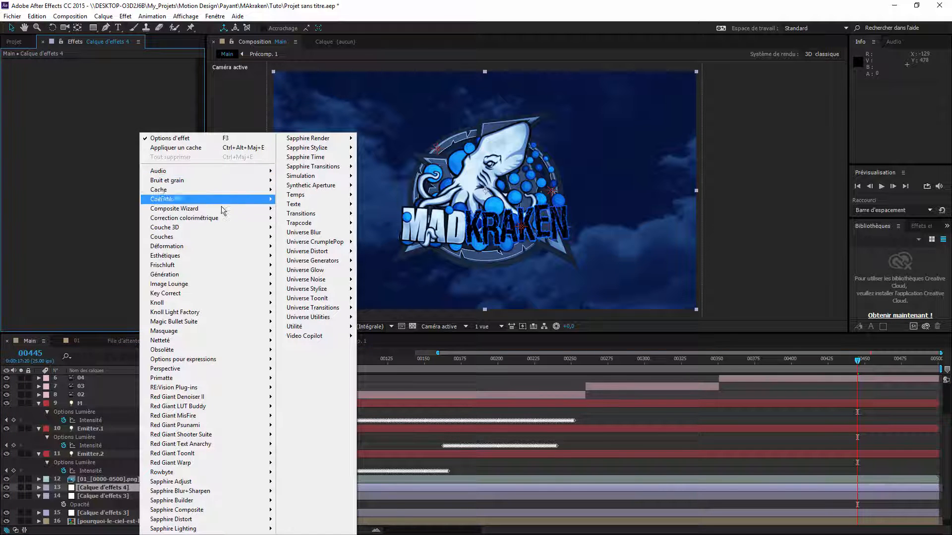
pyautogui.moveTo(208, 218)
pyautogui.click(317, 321)
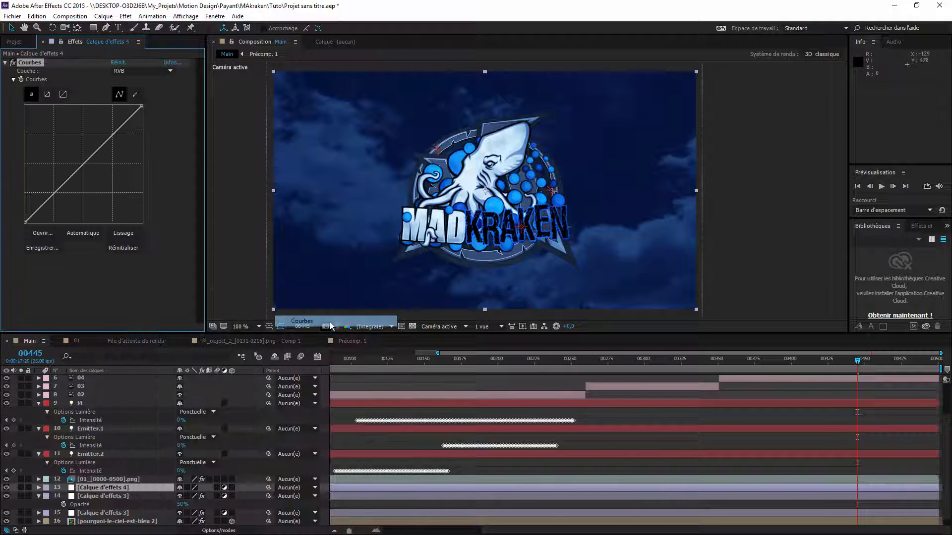
pyautogui.moveTo(94, 178); pyautogui.dragTo(89, 177)
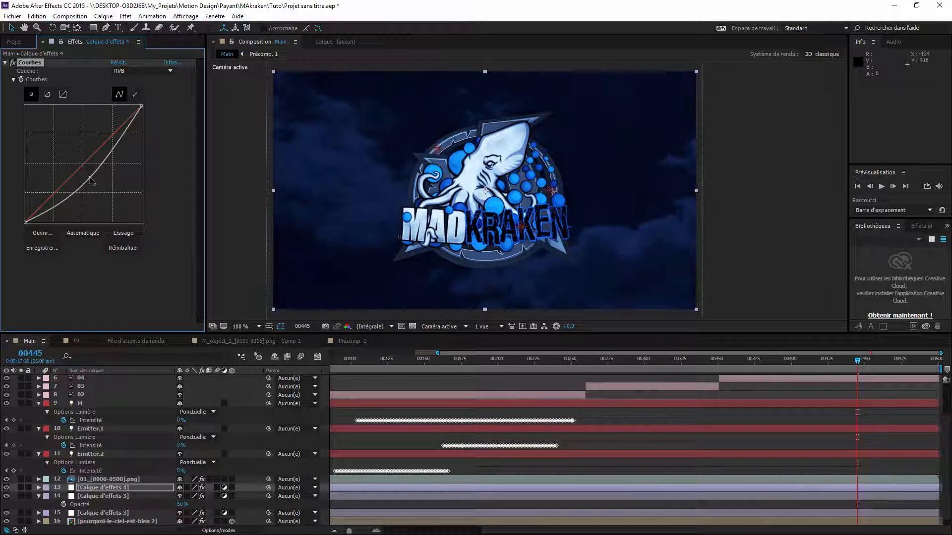
# Add an elliptical mask filling the frame to the new adjustment layer and set its mode to Soustraction.
pyautogui.moveTo(93, 27); pyautogui.dragTo(139, 50)
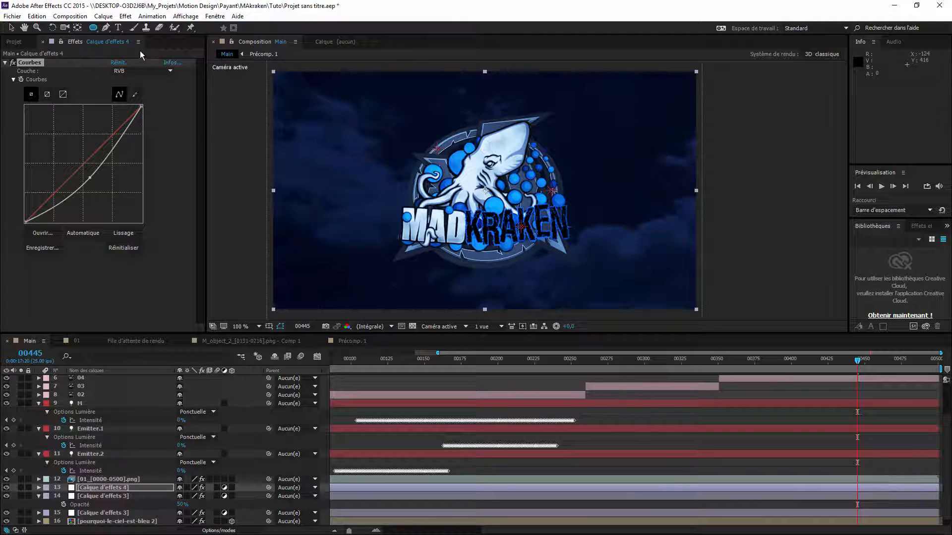
pyautogui.doubleClick(93, 28)
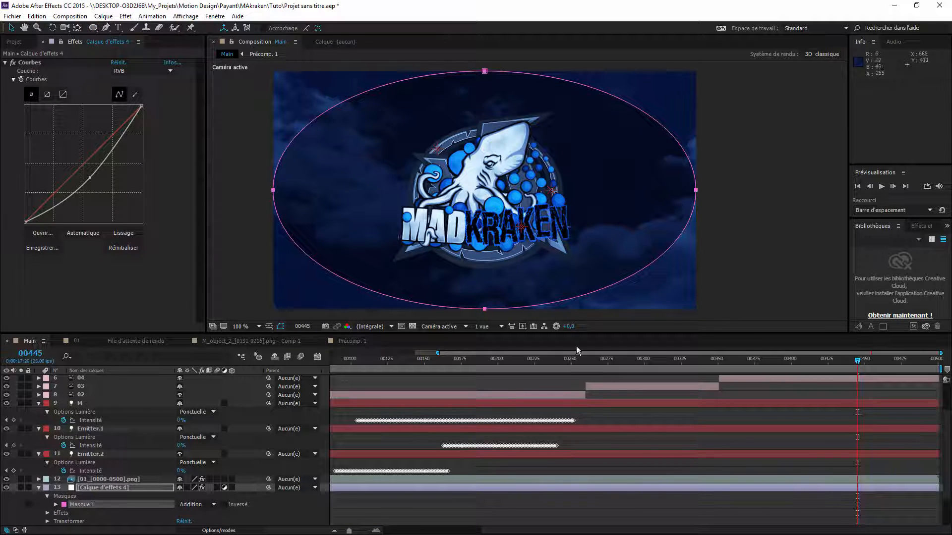
pyautogui.click(199, 505)
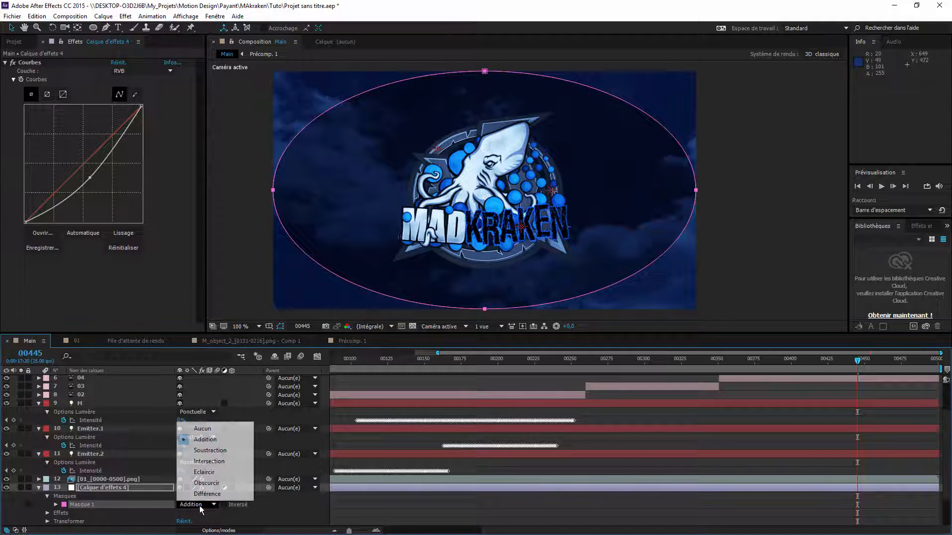
pyautogui.click(207, 452)
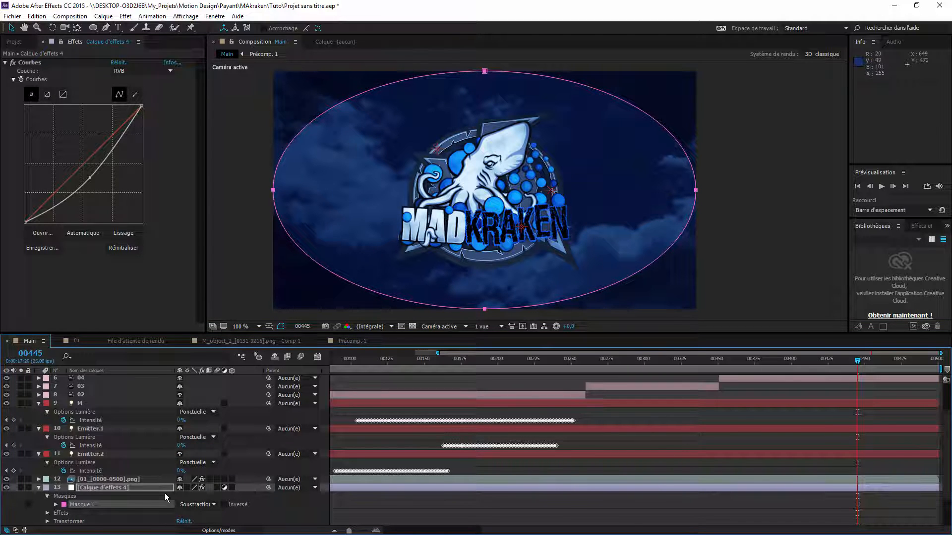
# Show all the properties of Masque 1 on the new adjustment layer.
pyautogui.press('u')
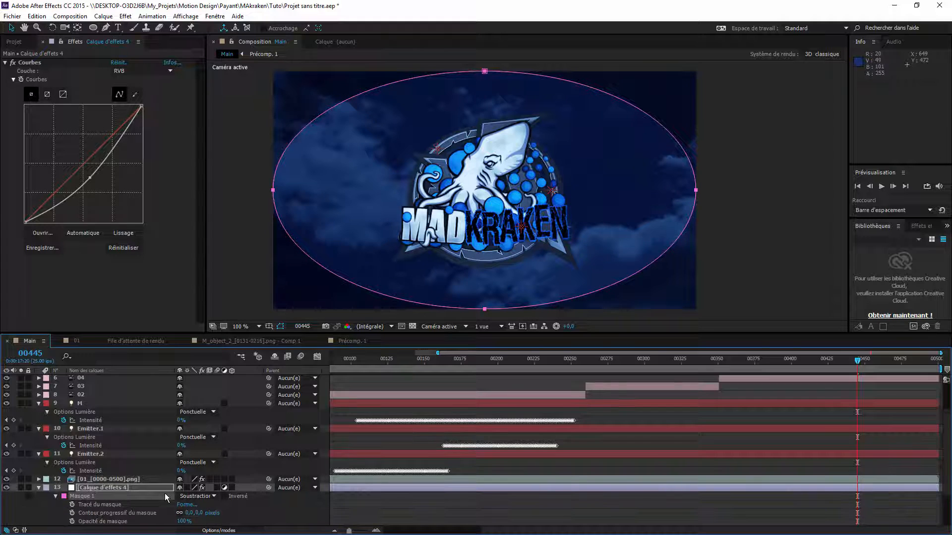
pyautogui.press('m')
pyautogui.press('m')
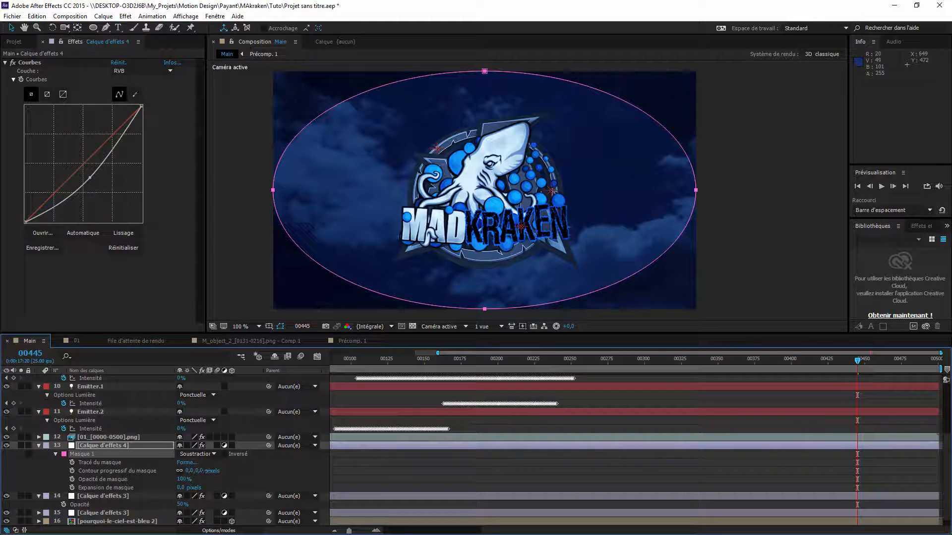